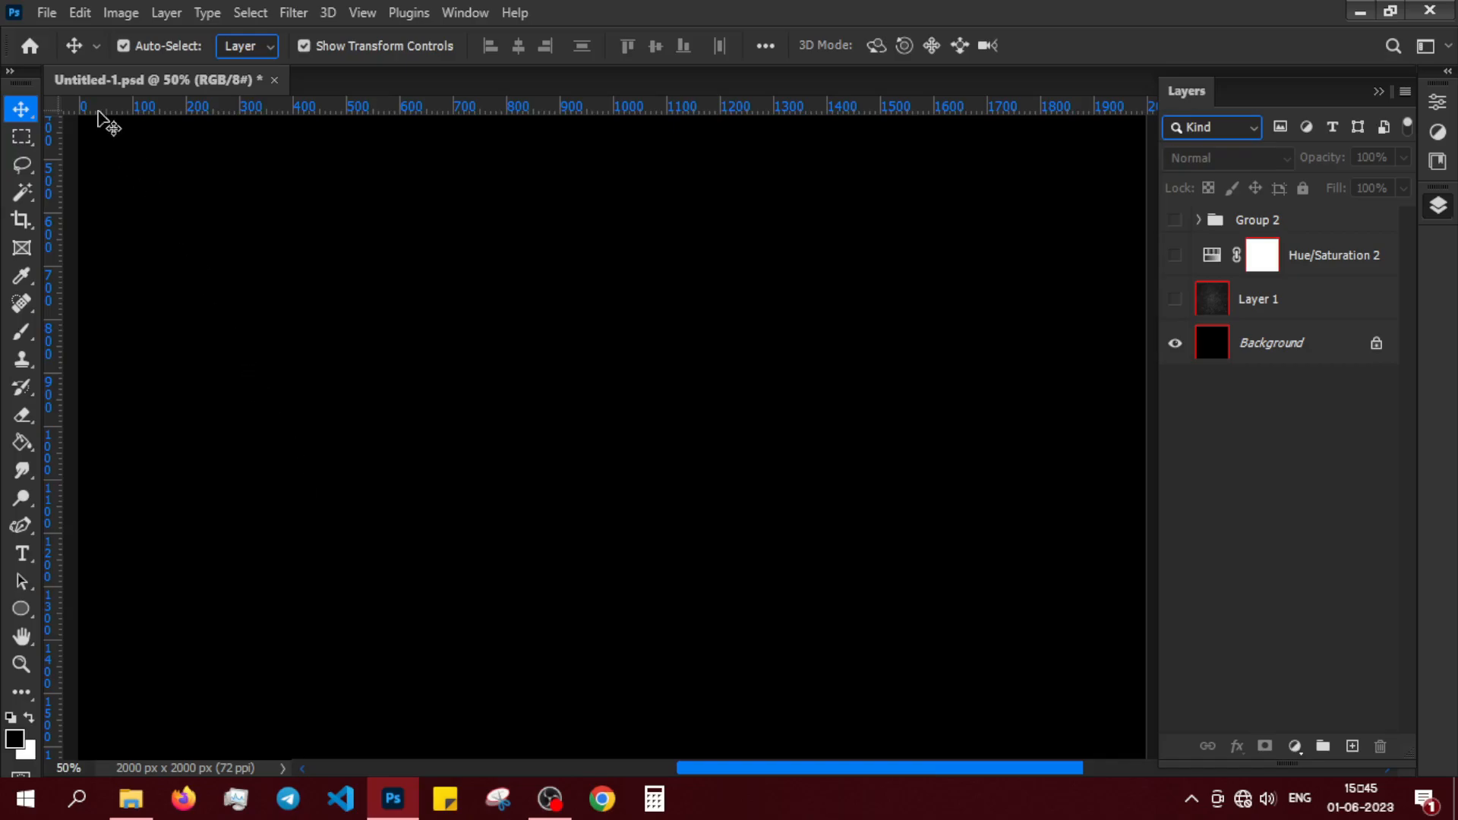
# - Create a new 2000 x 2000 pixel document at 72 pixels/inch in RGB Color mode
pyautogui.click(50, 13)
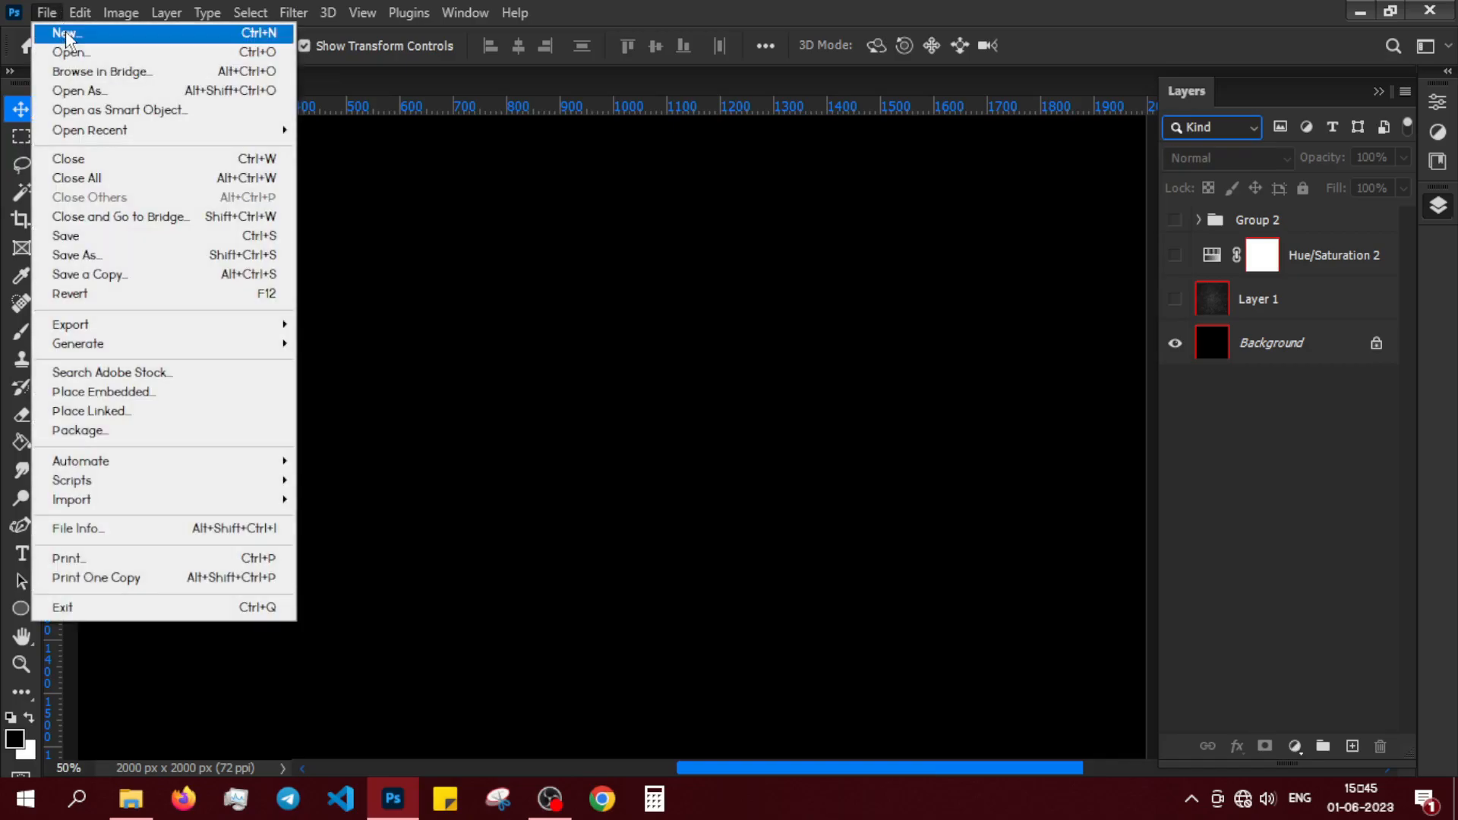
pyautogui.click(64, 32)
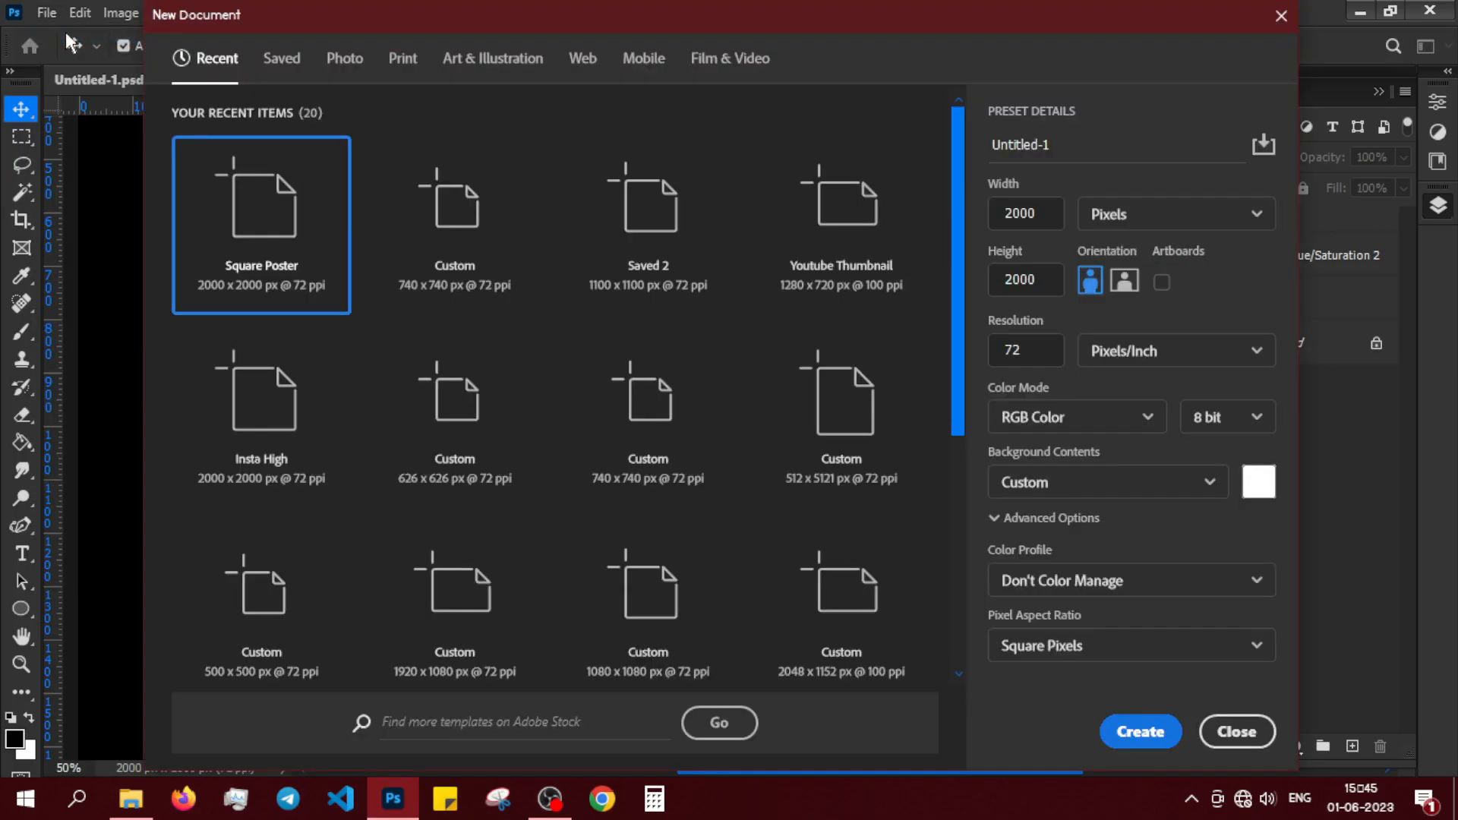
pyautogui.click(1031, 211)
pyautogui.doubleClick(1047, 289)
pyautogui.doubleClick(1055, 353)
pyautogui.click(1136, 731)
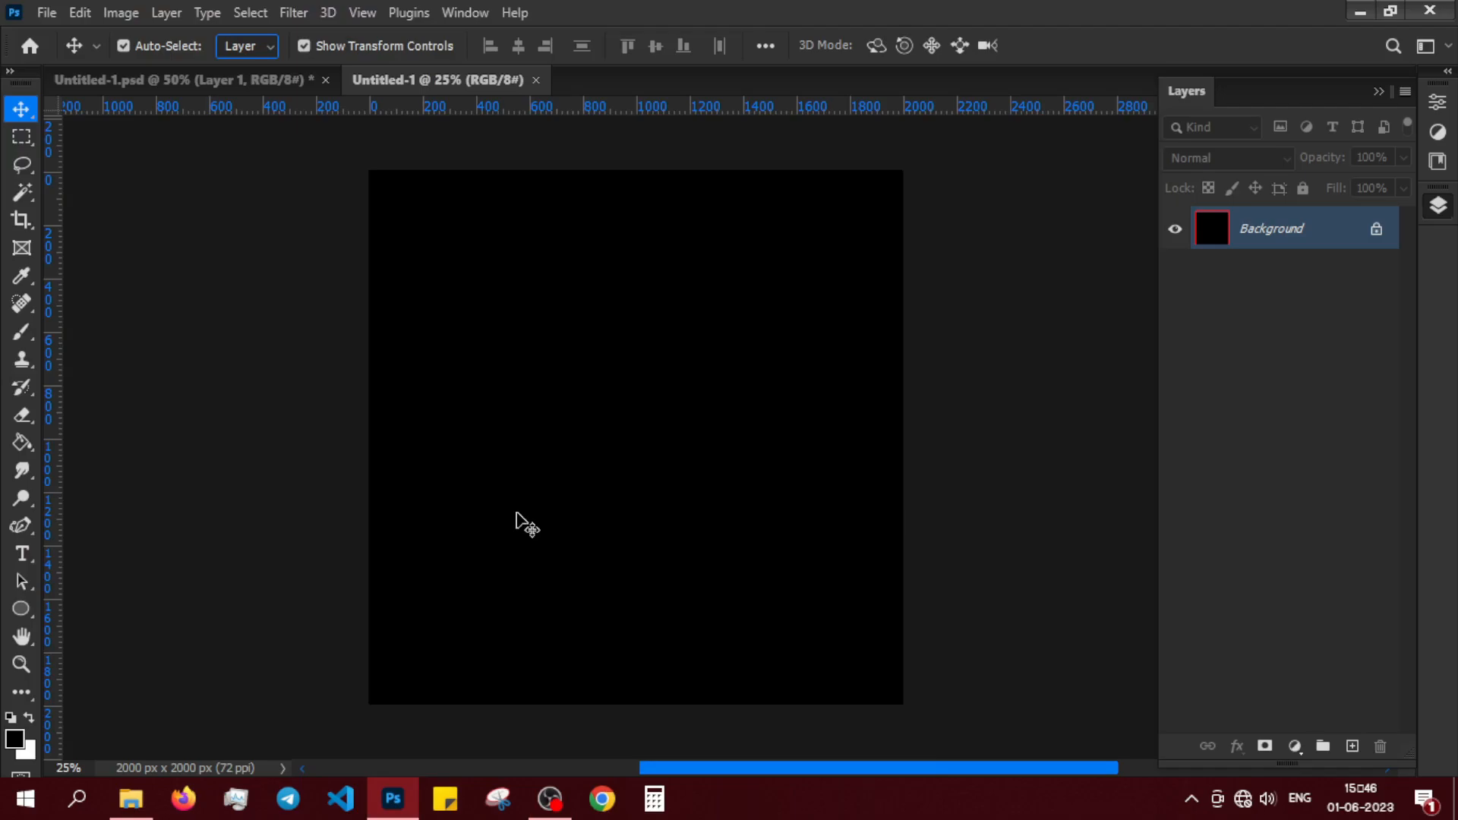
# - Add the dark grunge texture as a layer above the background and centre it horizontally on the canvas
pyautogui.moveTo(517, 513); pyautogui.dragTo(517, 513)
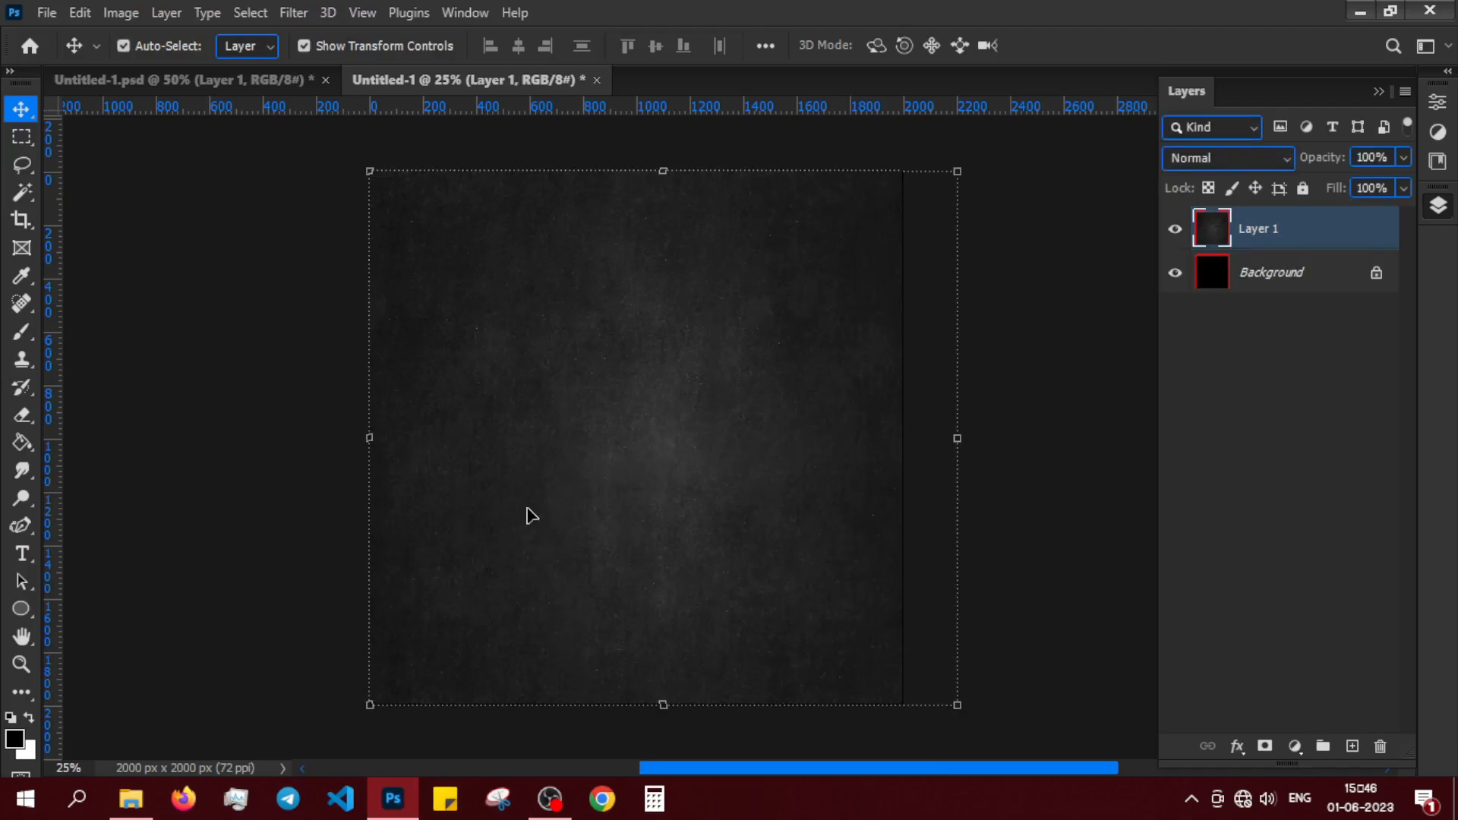
pyautogui.click(1266, 280)
pyautogui.click(1263, 234)
pyautogui.moveTo(668, 433); pyautogui.dragTo(644, 435)
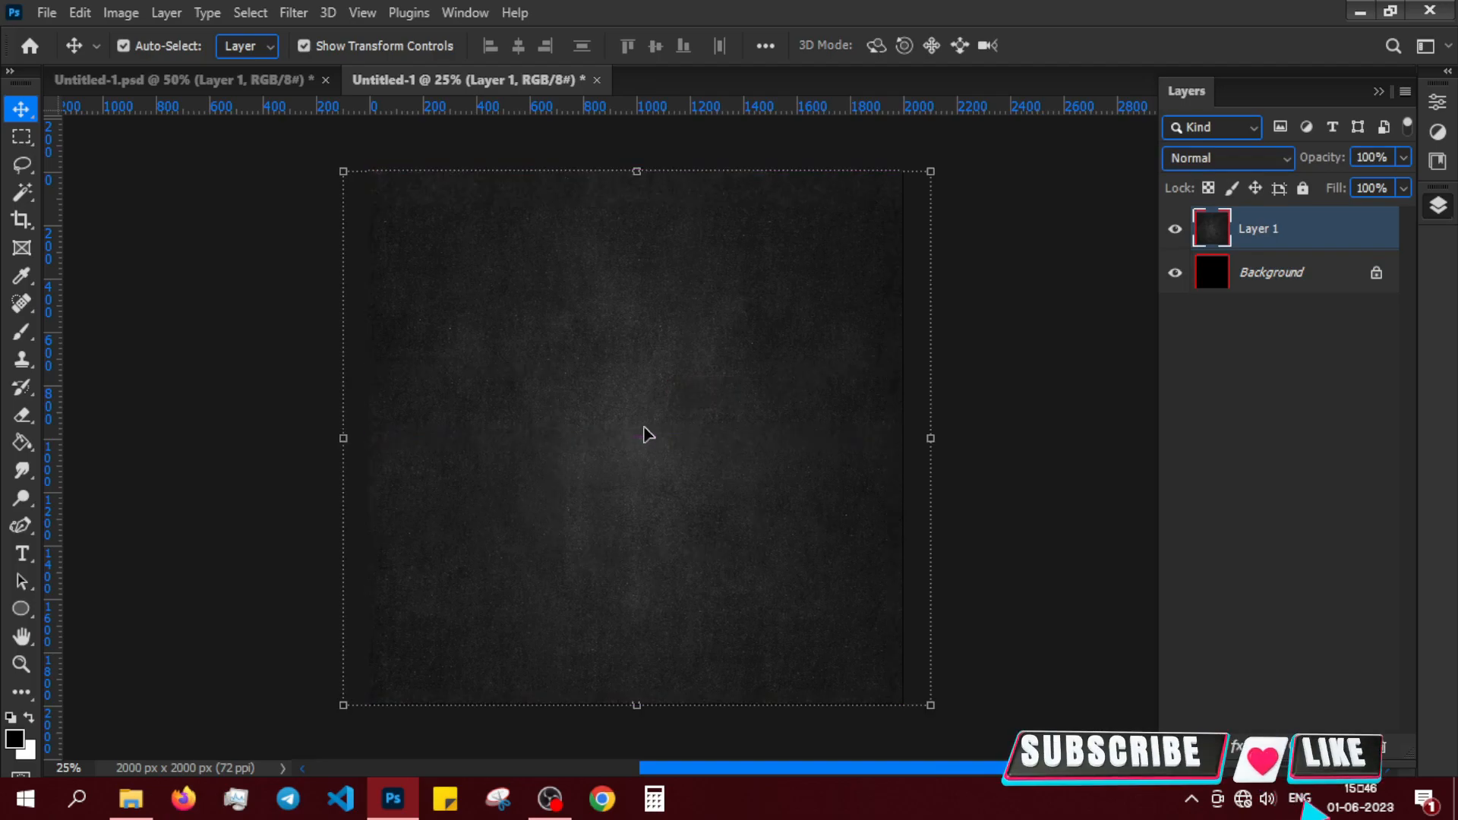
pyautogui.click(1299, 469)
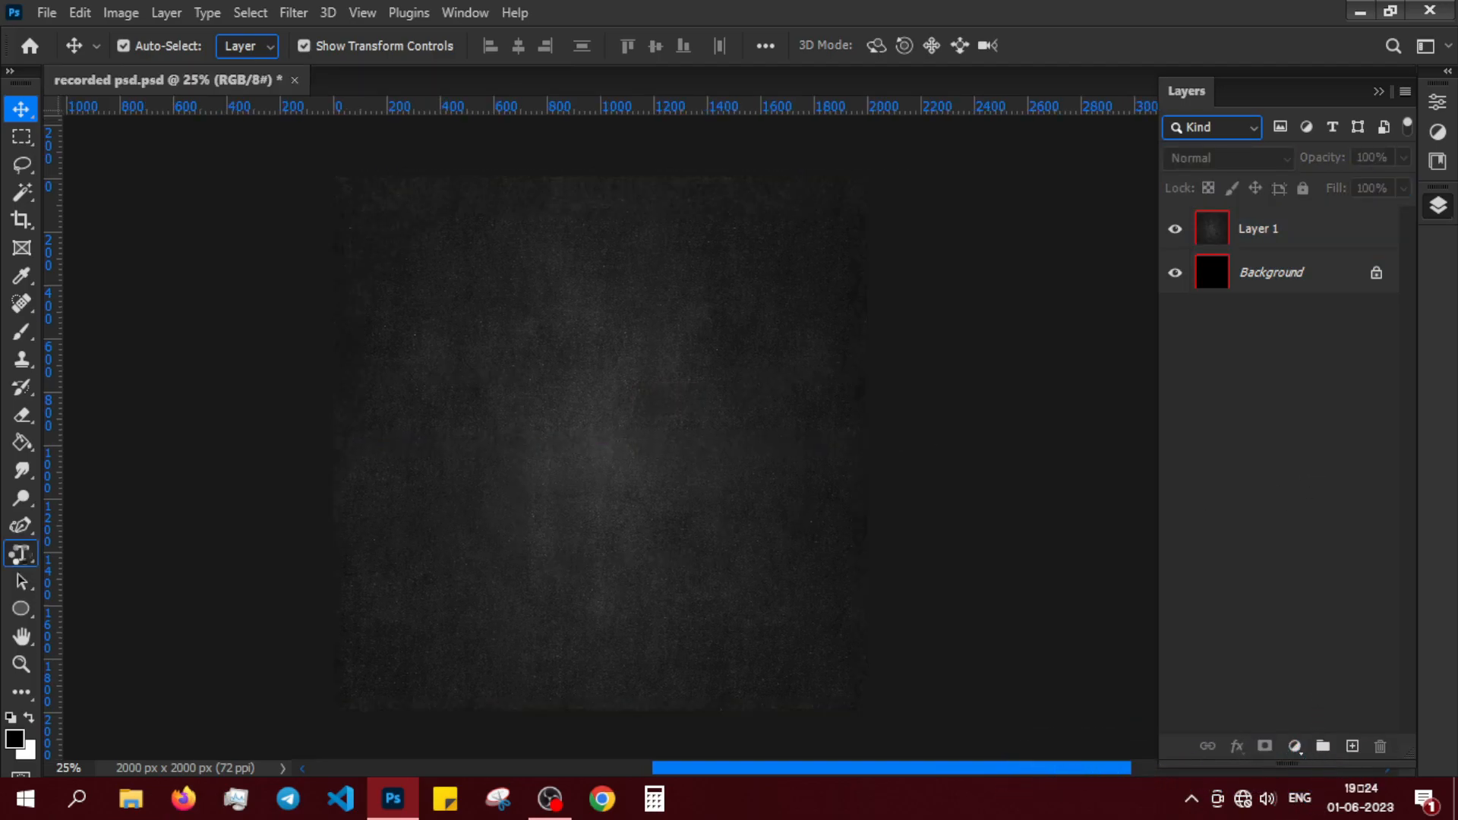
# - Add the horizontal text "L GRAPHICS" in white Kenyan Coffee Regular on the canvas
pyautogui.click(21, 554)
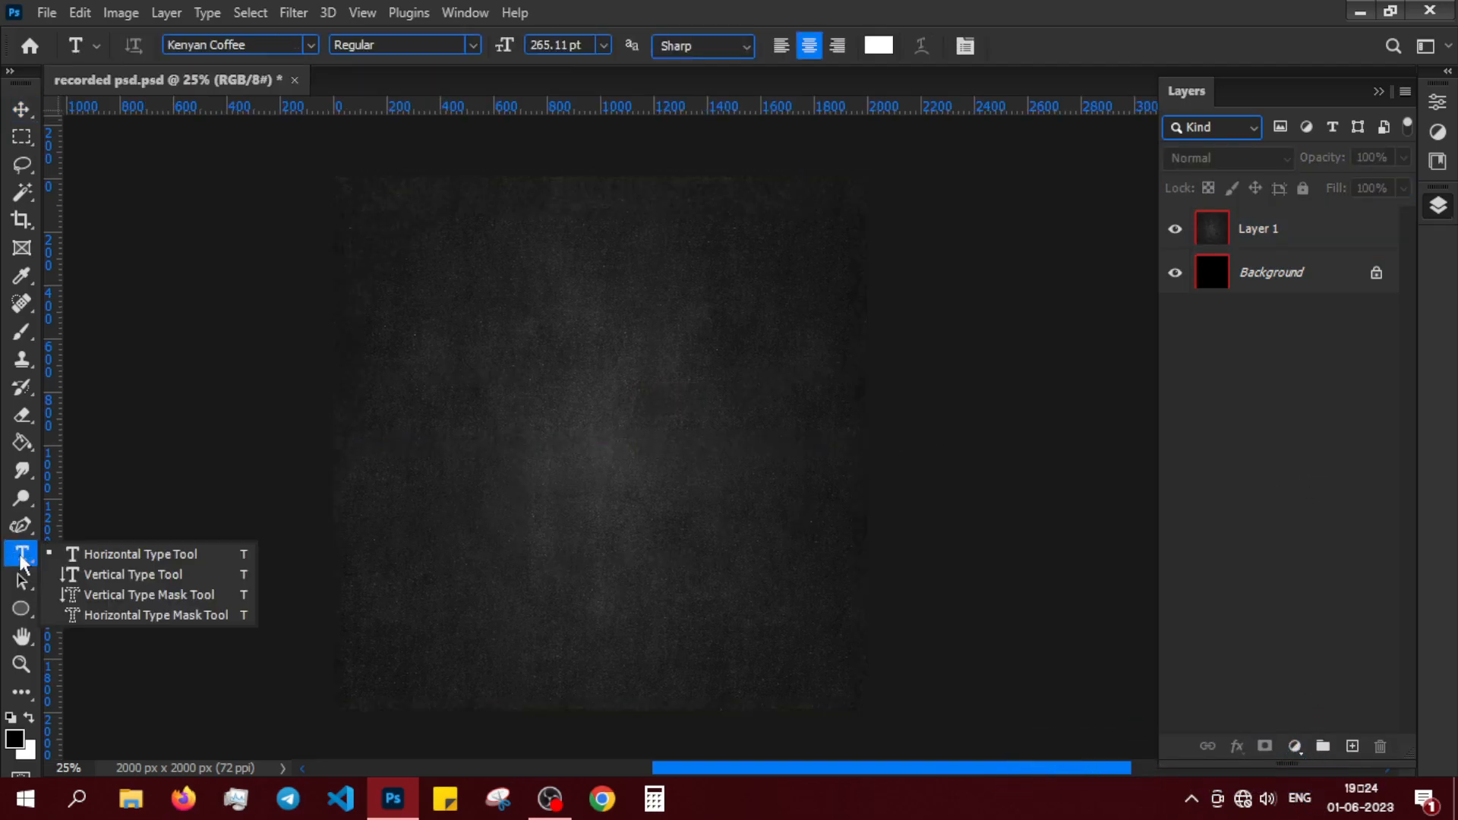
pyautogui.click(65, 558)
pyautogui.click(312, 46)
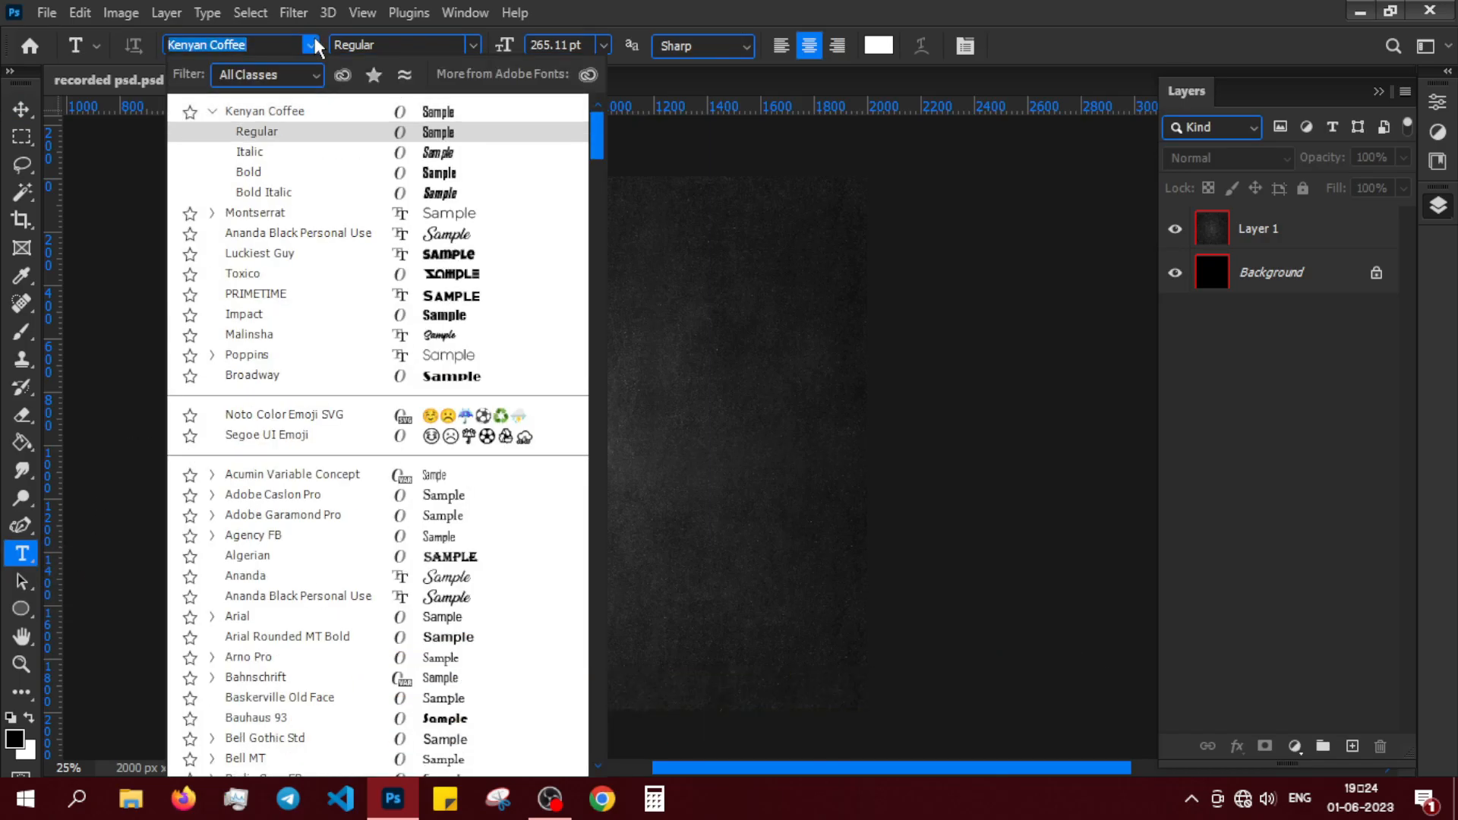
pyautogui.click(294, 114)
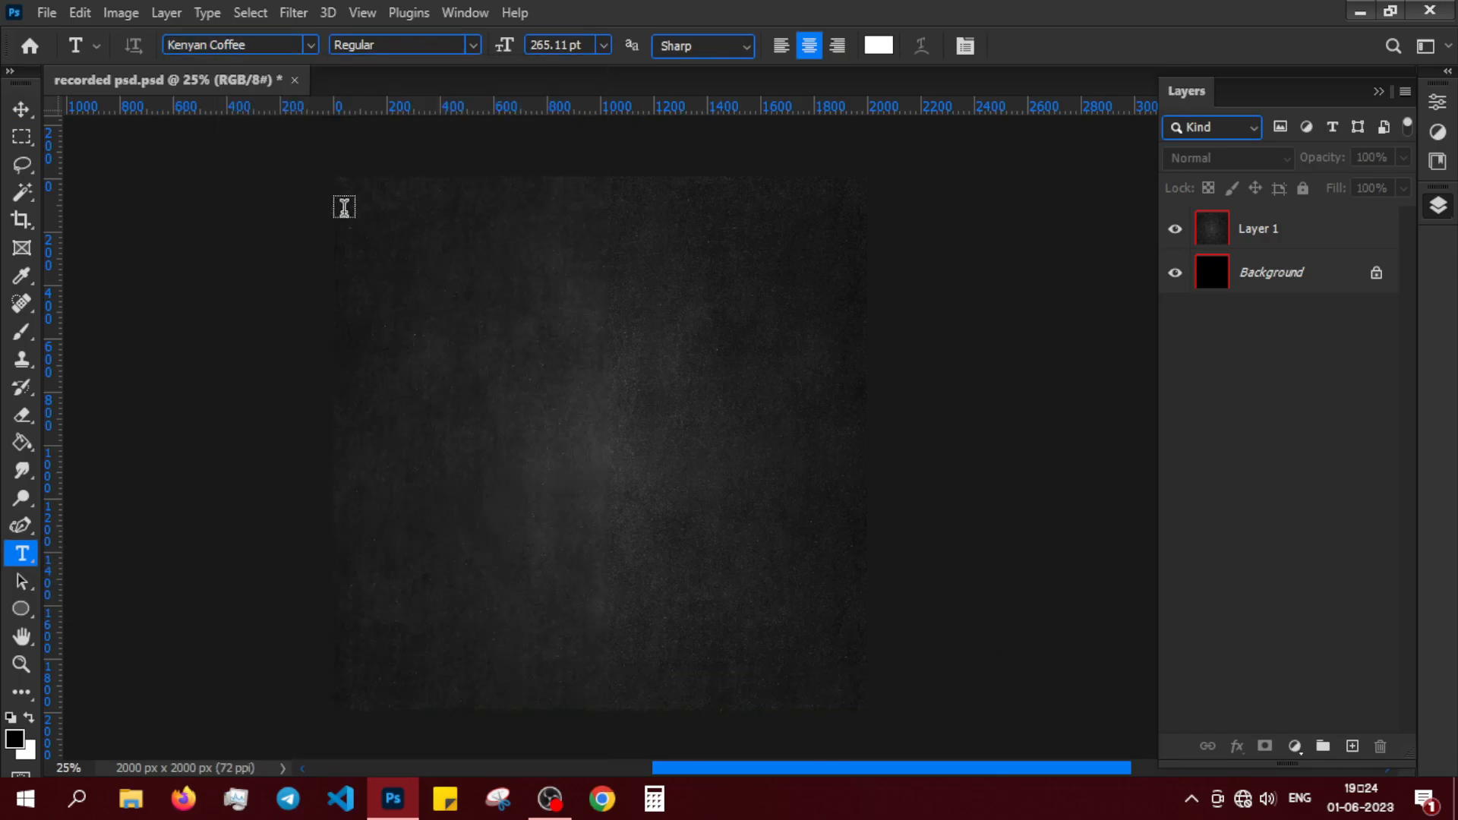
pyautogui.click(497, 447)
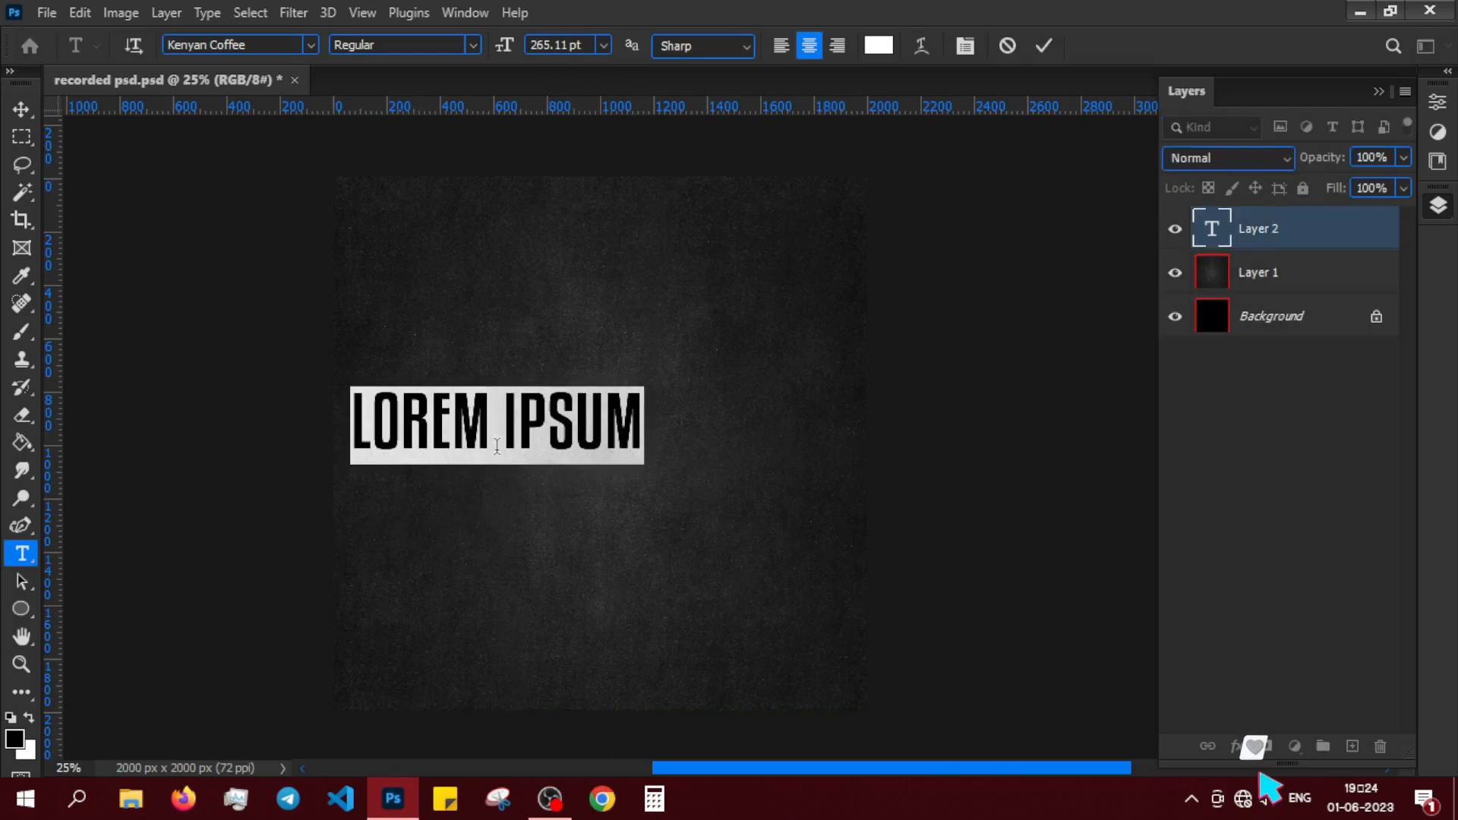
pyautogui.write('L GRAPHICS')
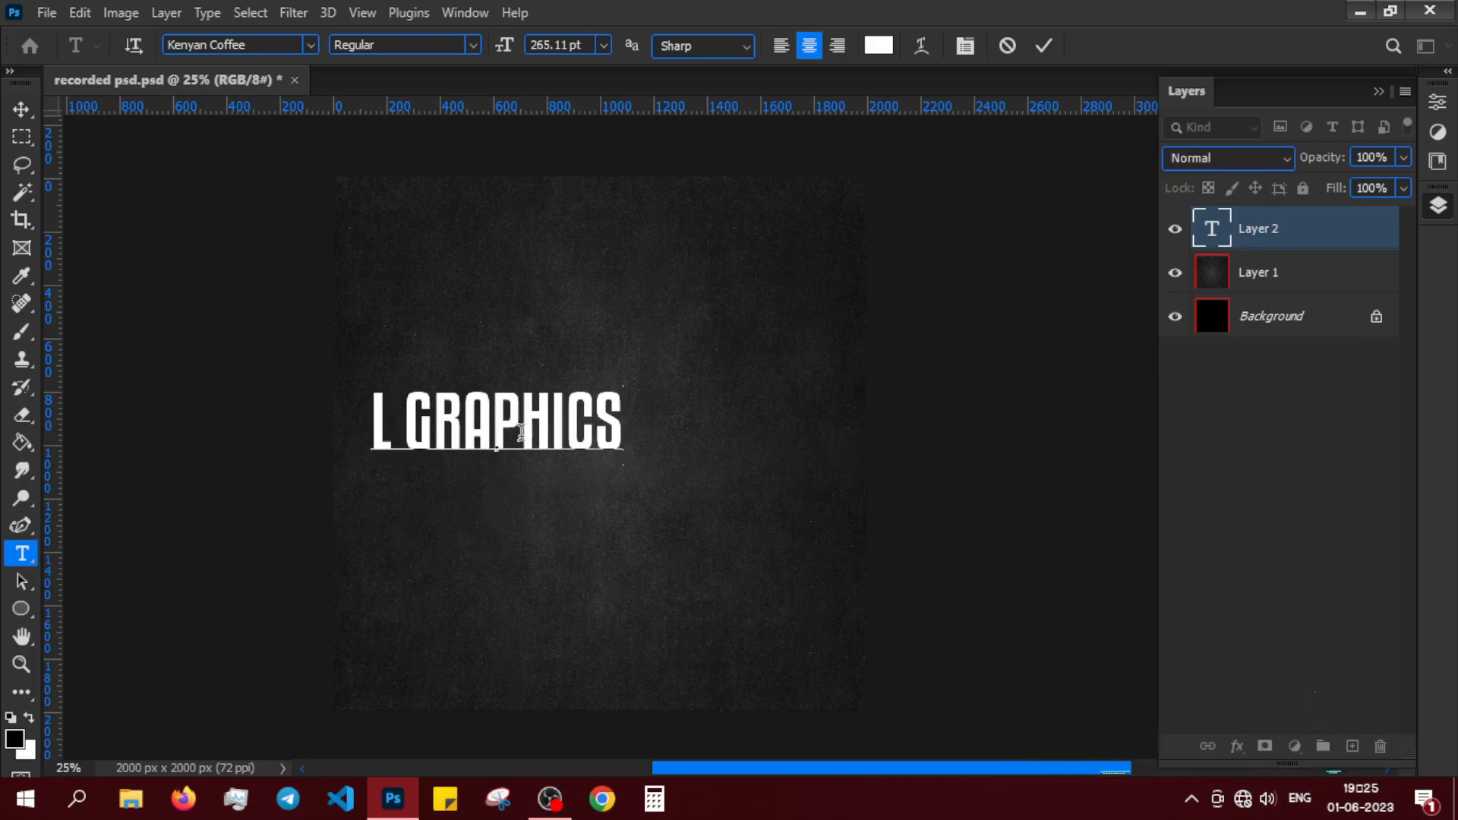
# - Enlarge the "L GRAPHICS" text and place it around the middle of the canvas
pyautogui.click(17, 111)
pyautogui.moveTo(535, 447); pyautogui.dragTo(646, 462)
pyautogui.doubleClick(1212, 229)
pyautogui.moveTo(511, 47); pyautogui.dragTo(660, 27)
pyautogui.click(21, 110)
pyautogui.click(1346, 505)
pyautogui.hotkey('ctrl', '+')
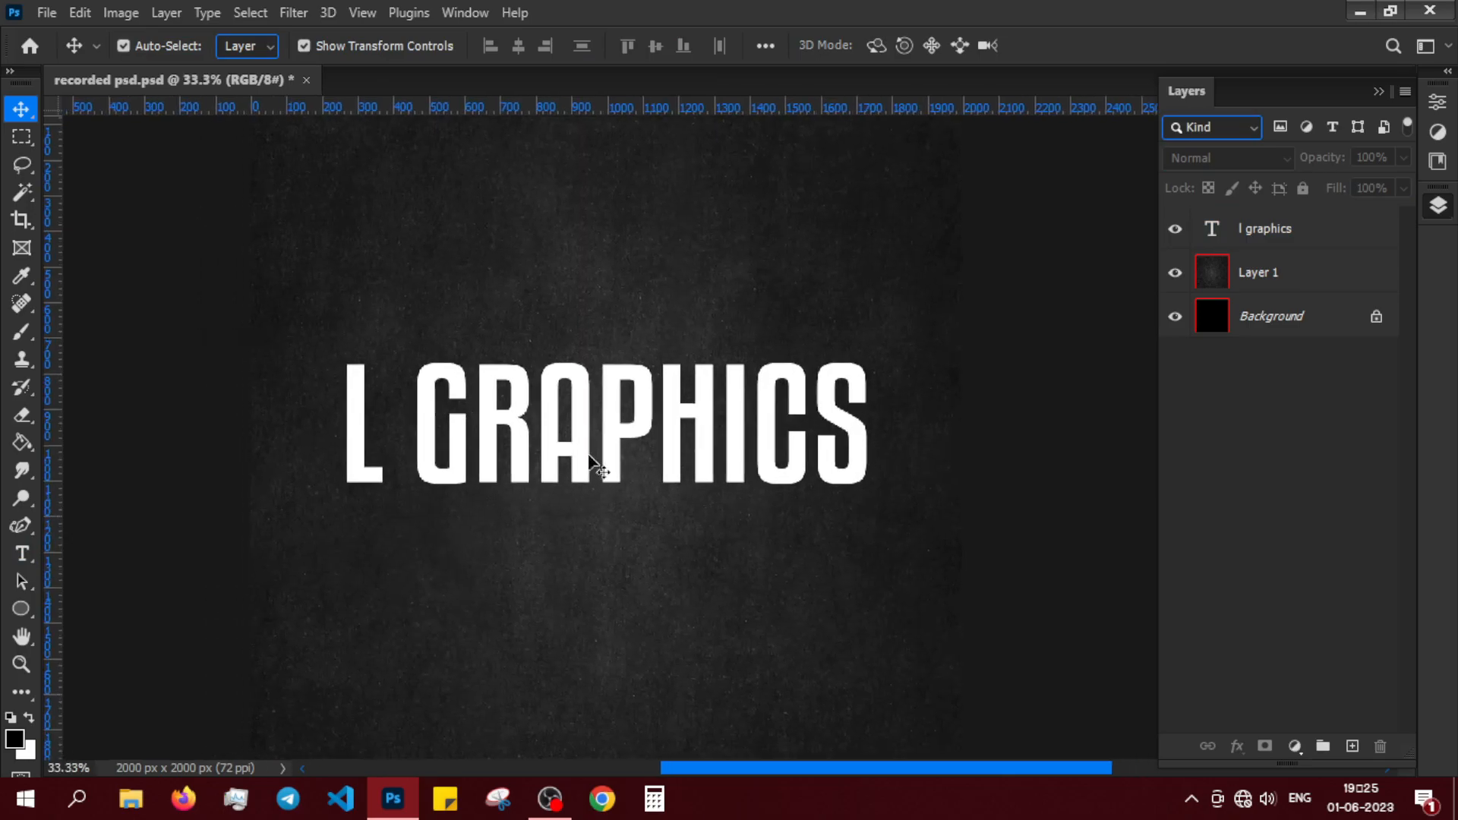
# - Convert the "L GRAPHICS" text layer to a smart object
pyautogui.click(1307, 243)
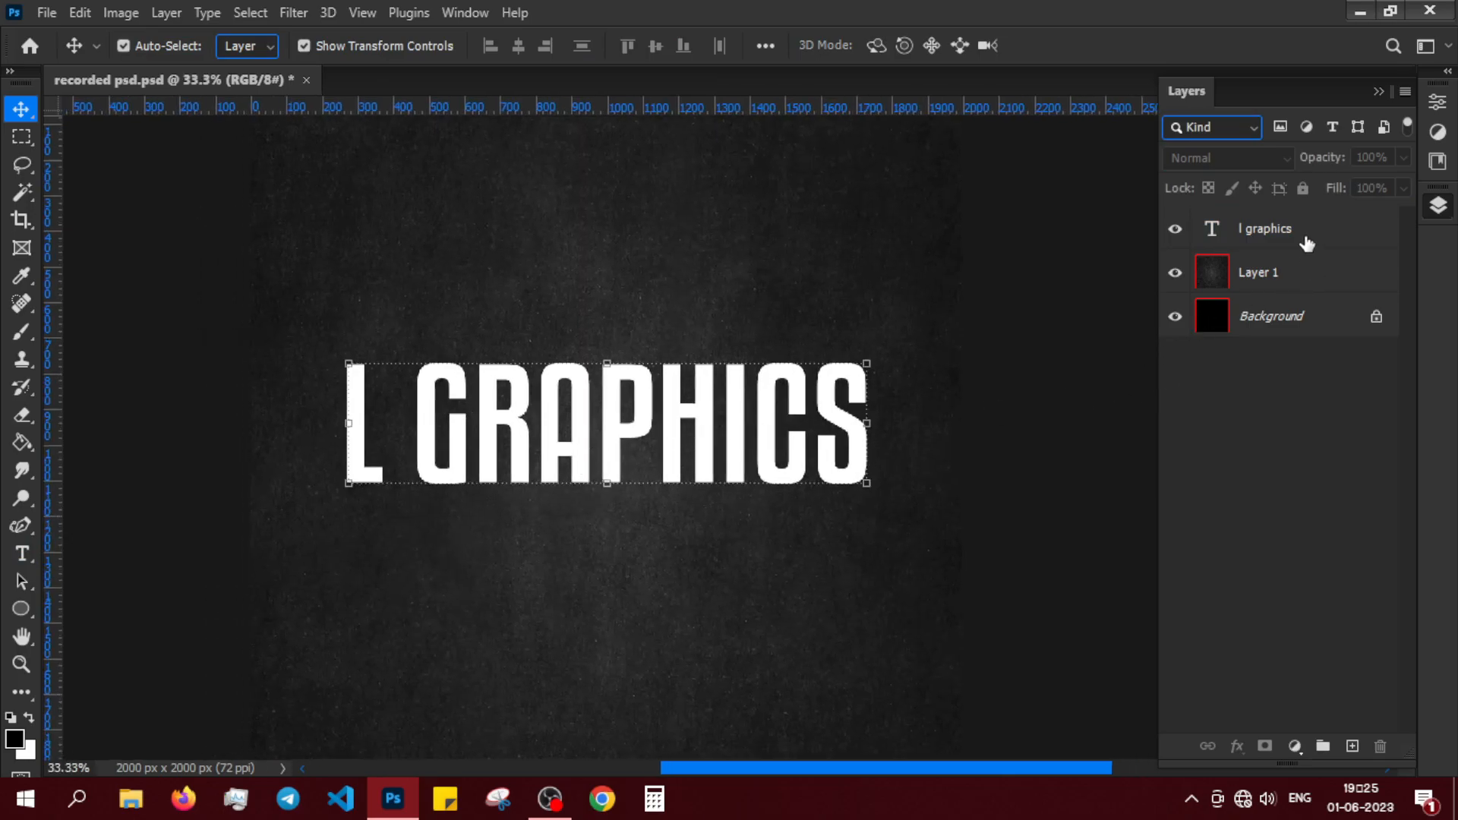
pyautogui.rightClick(1310, 230)
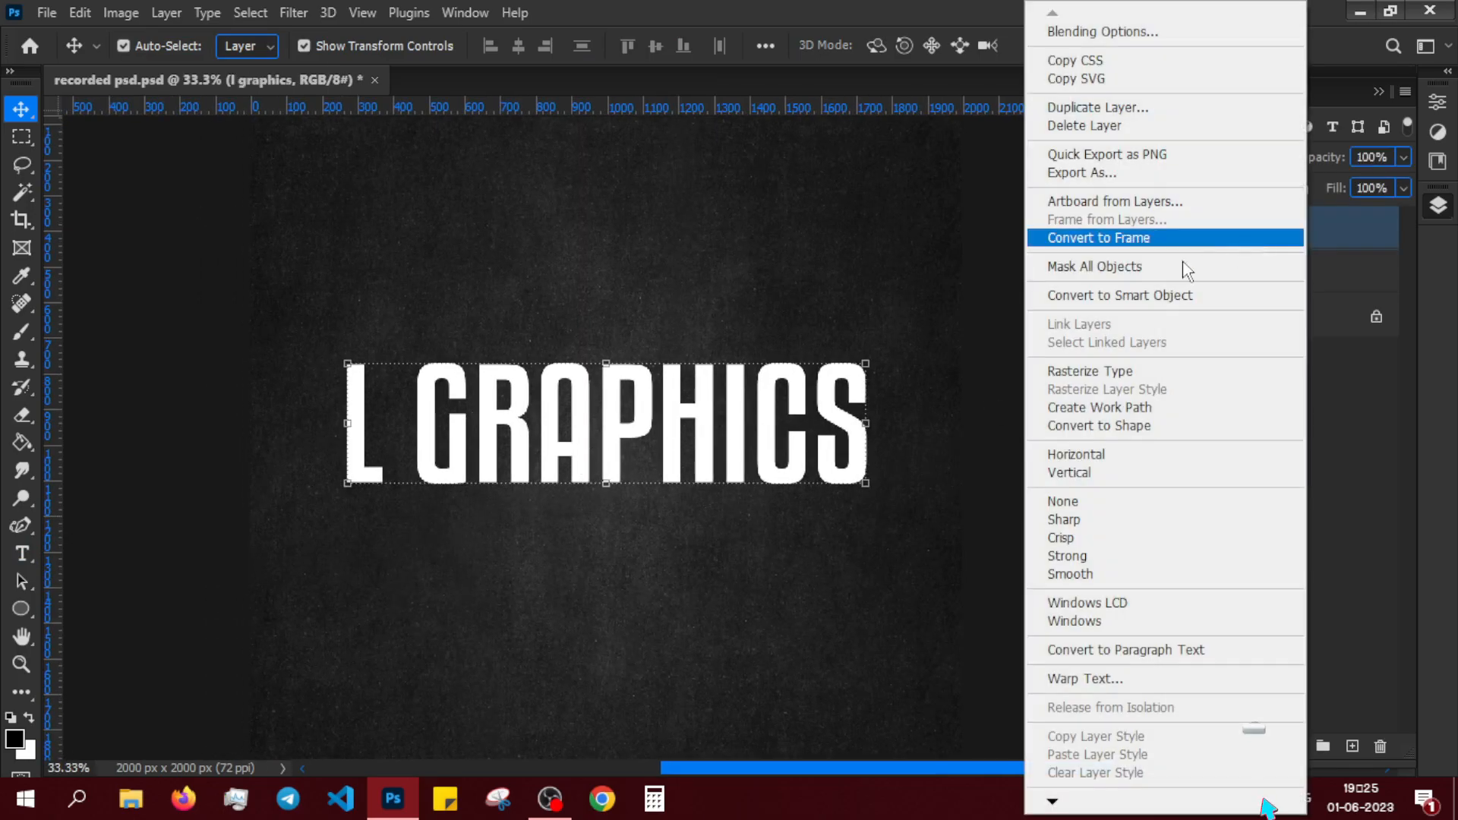
pyautogui.click(1153, 297)
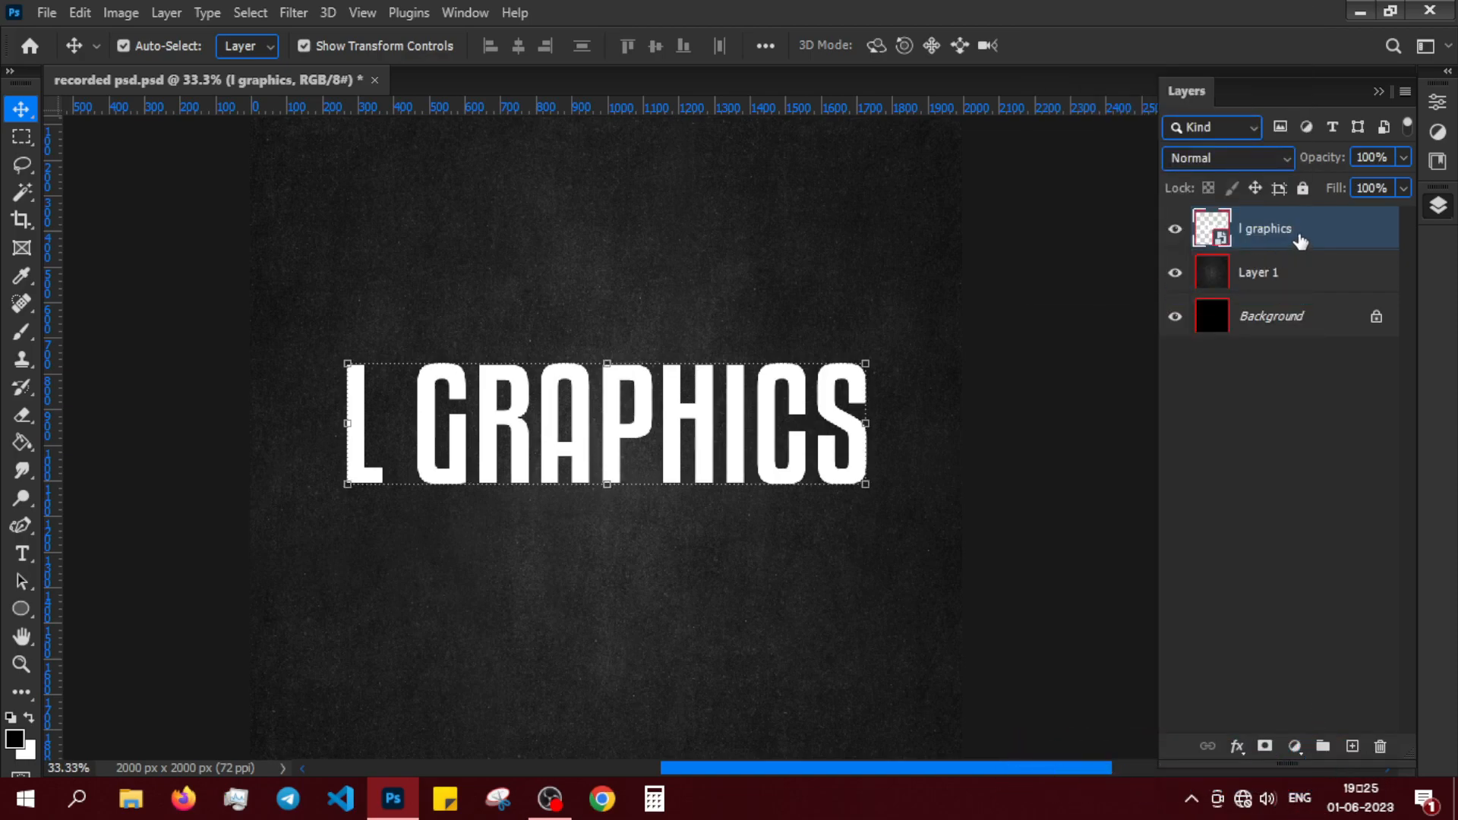
# - Duplicate the "l graphics" smart object layer and rename the copy "Shadow 1"
pyautogui.hotkey('ctrl', 'j')
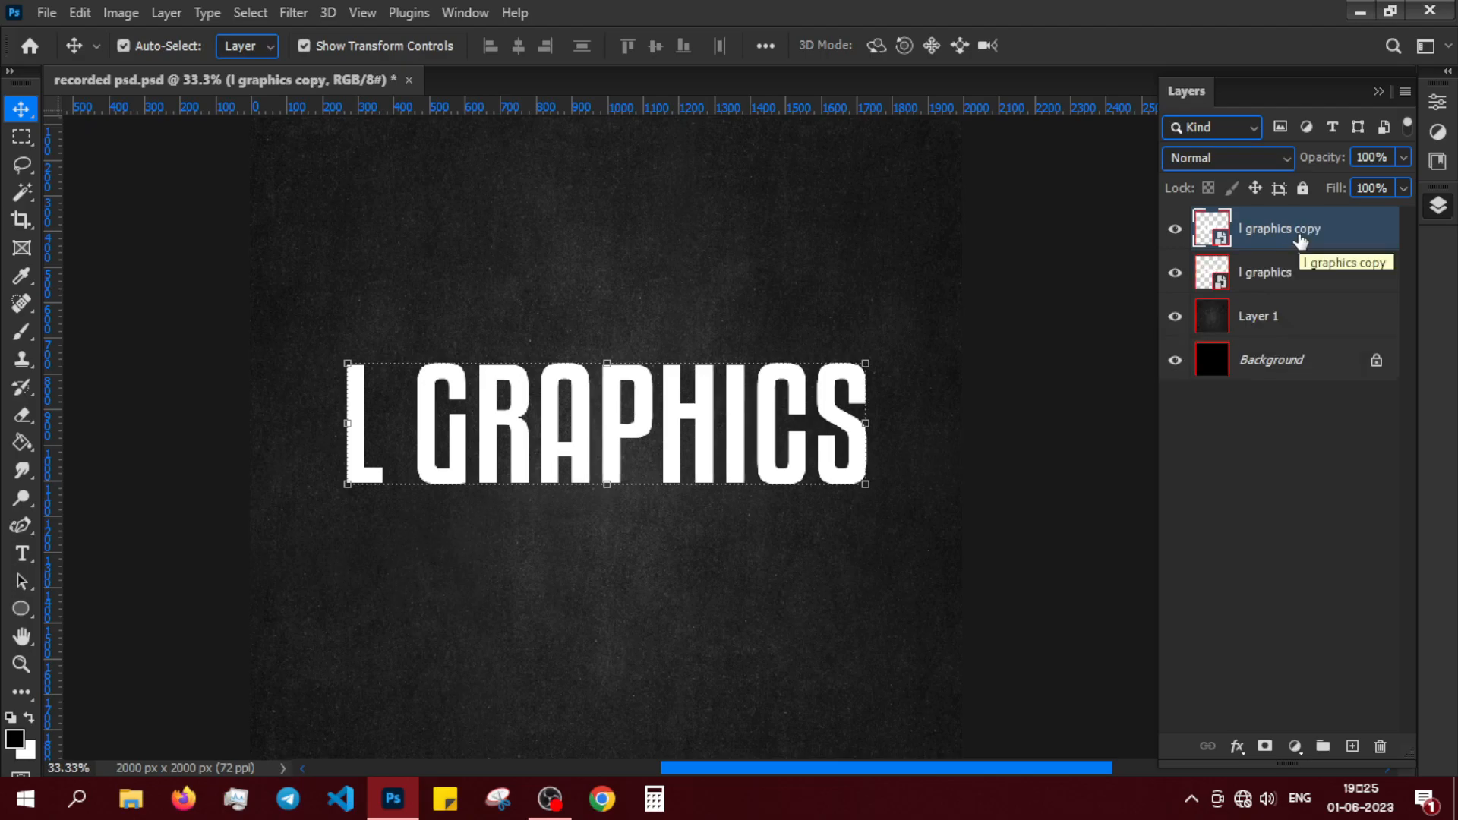
pyautogui.doubleClick(1298, 231)
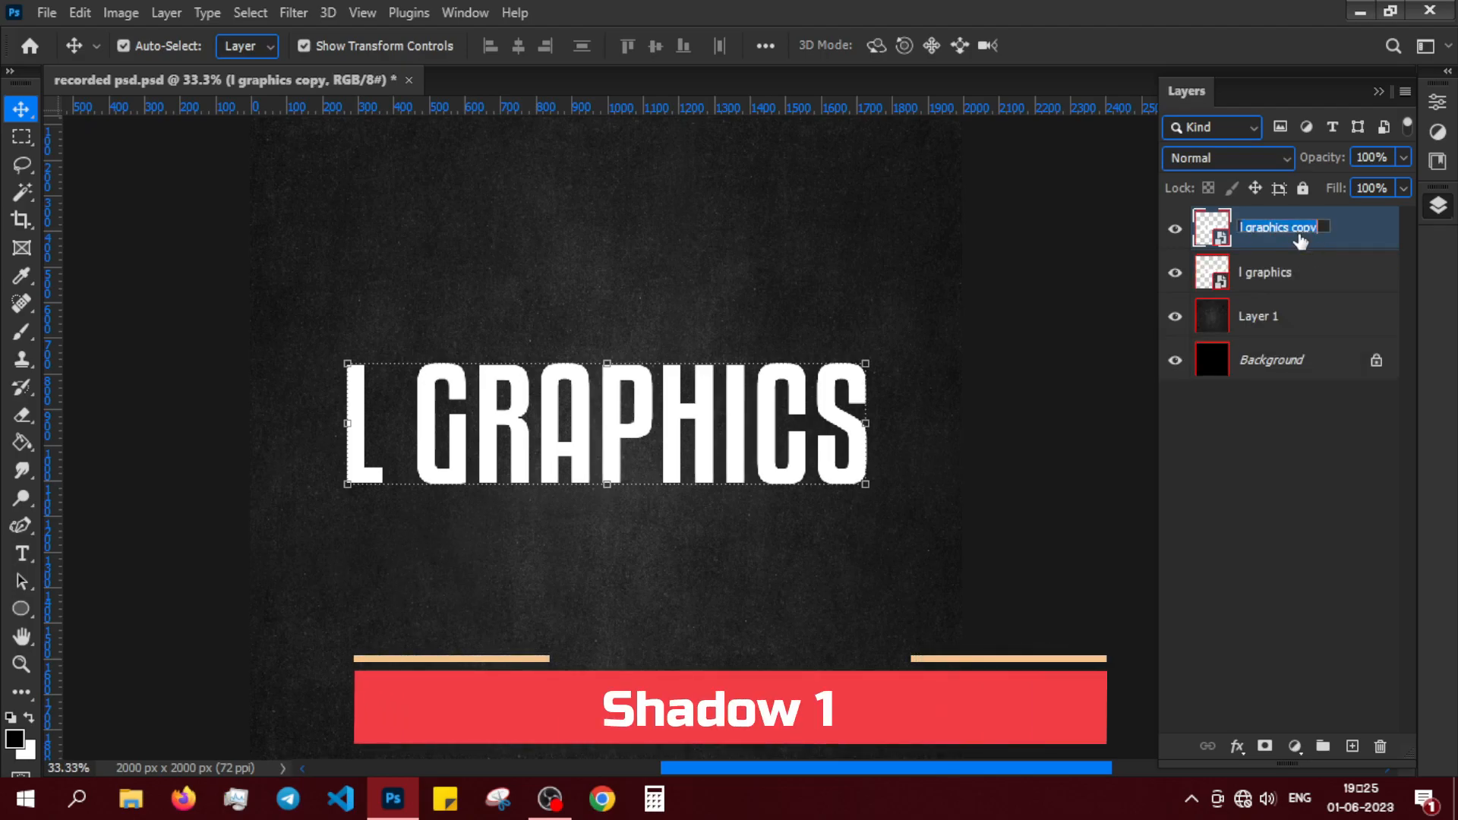
pyautogui.press('BackSpace')
pyautogui.write('Shadow 1')
pyautogui.press('Return')
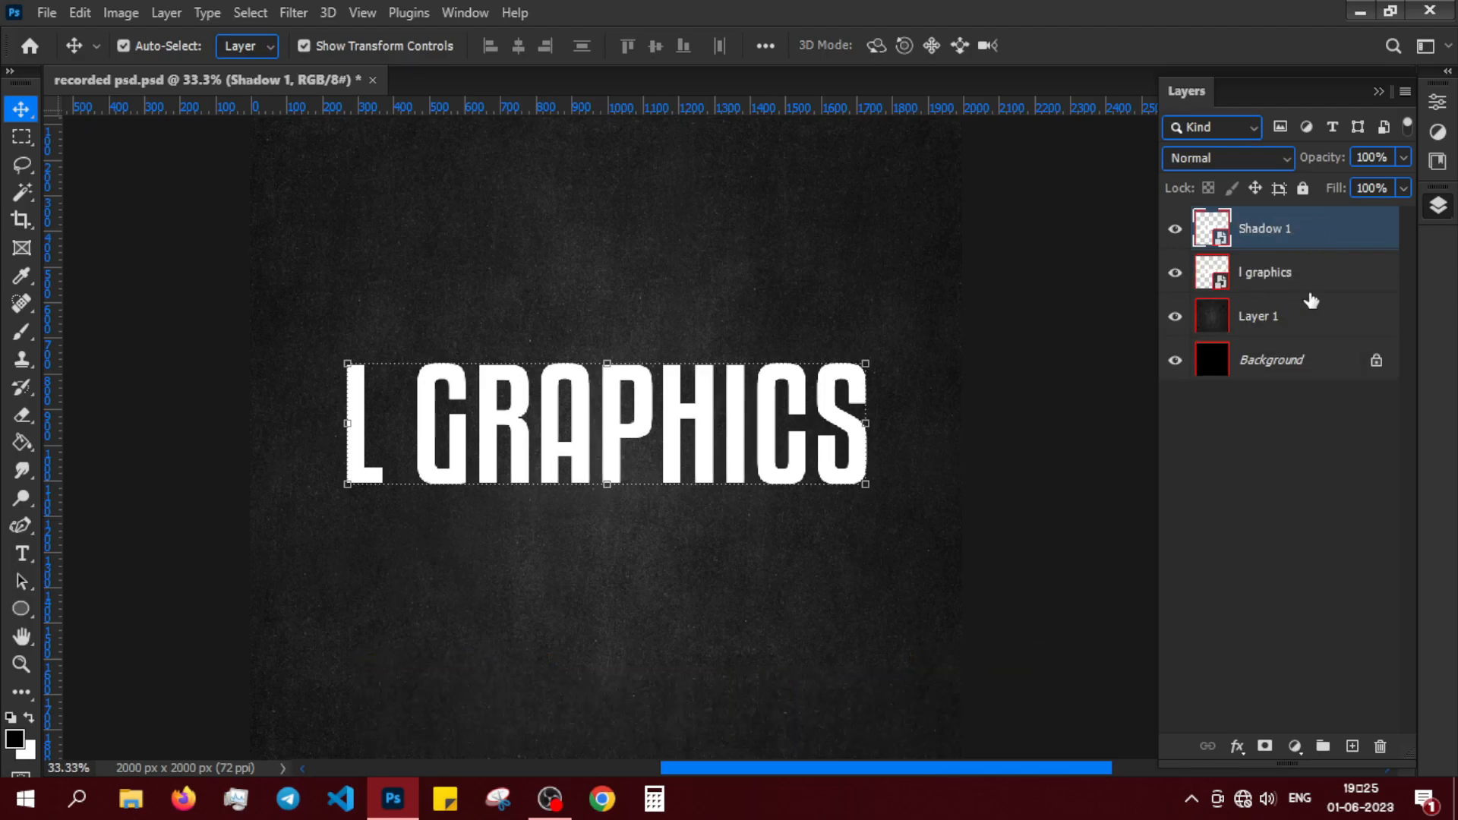
# - Add a Drop Shadow effect to the Shadow 1 layer and reset its settings to default
pyautogui.rightClick(1327, 229)
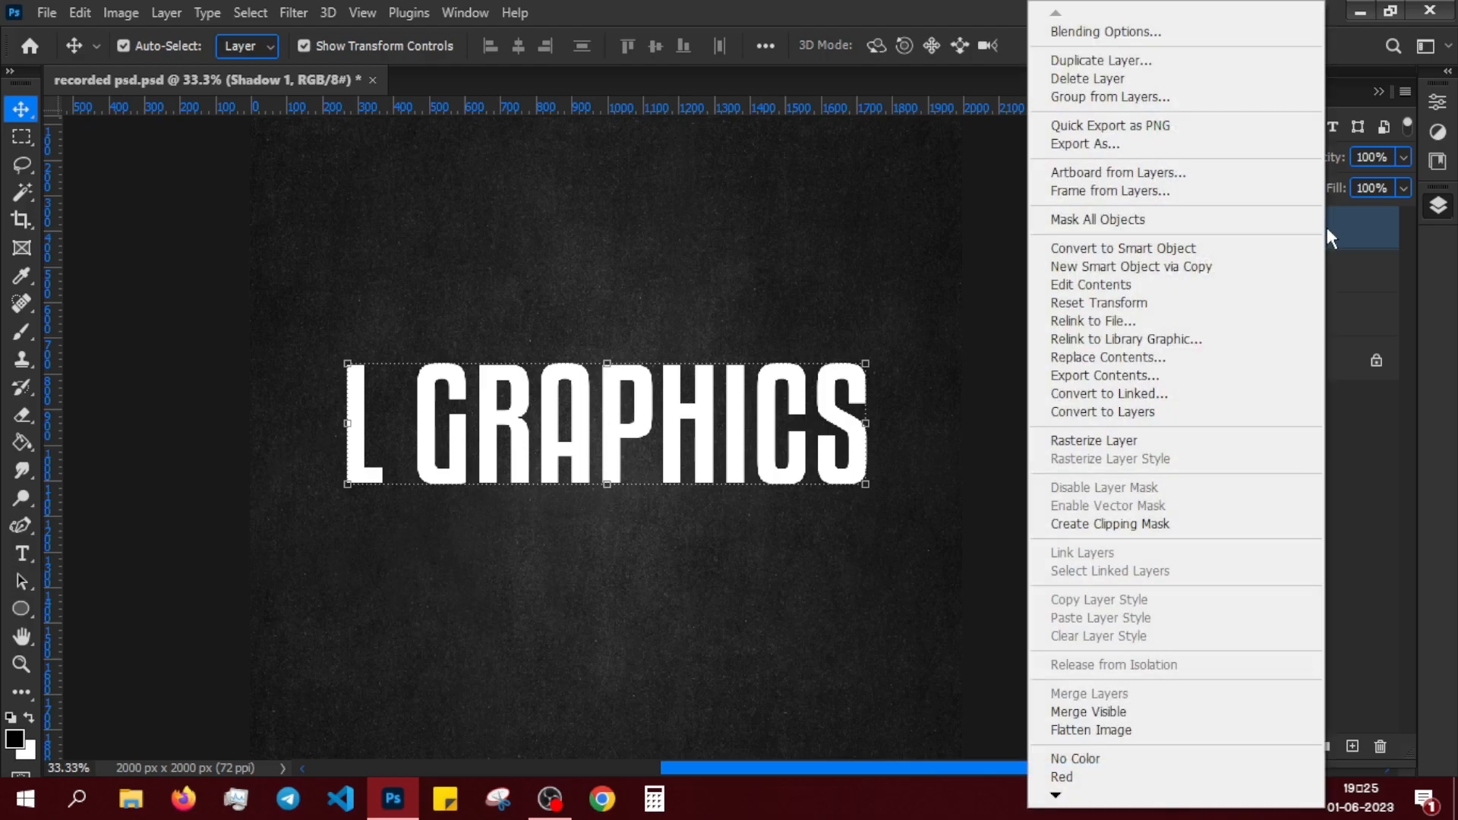
pyautogui.click(1156, 32)
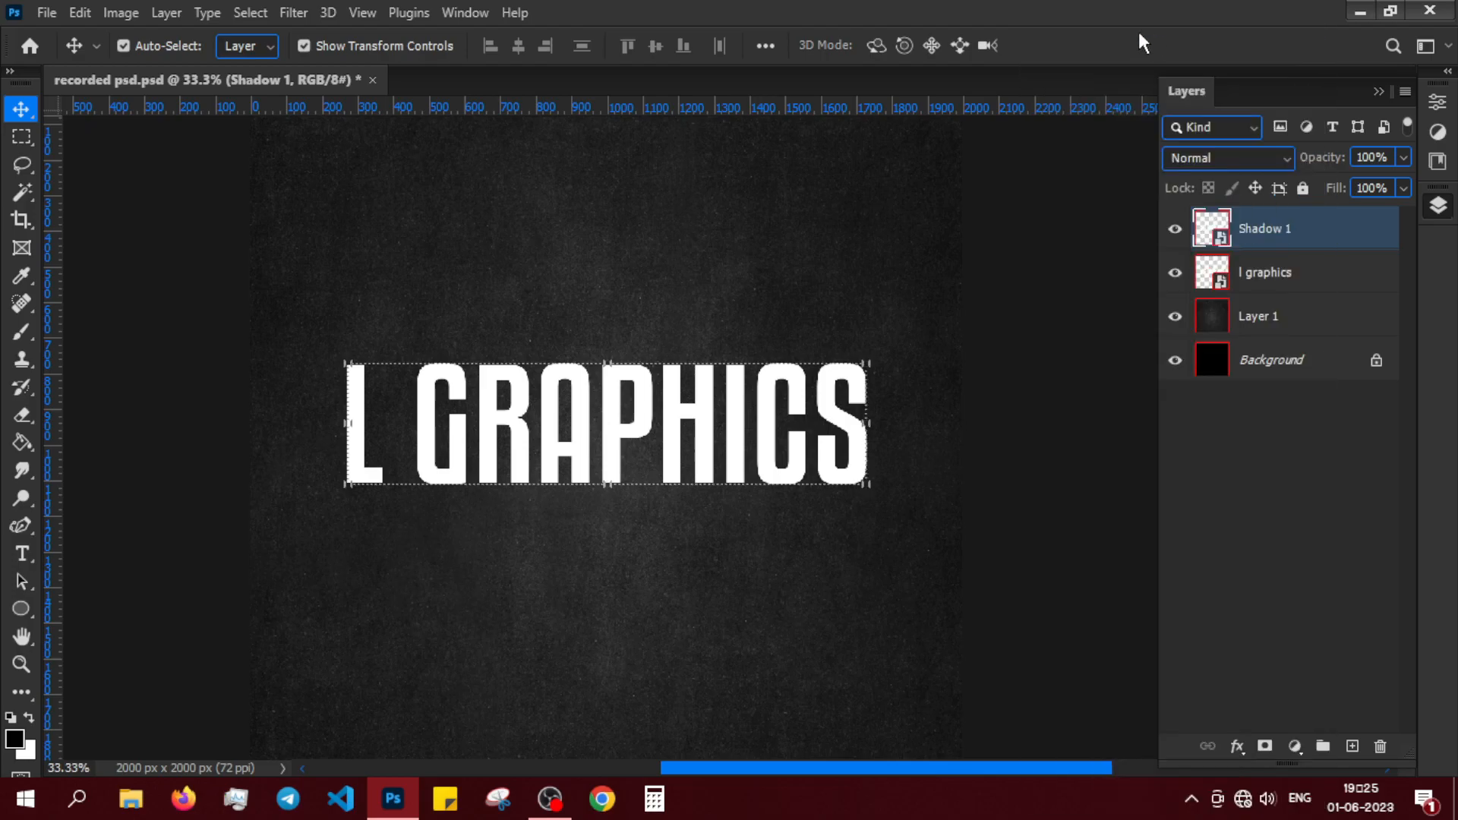
pyautogui.moveTo(359, 351); pyautogui.dragTo(178, 348)
pyautogui.moveTo(798, 101); pyautogui.dragTo(813, 169)
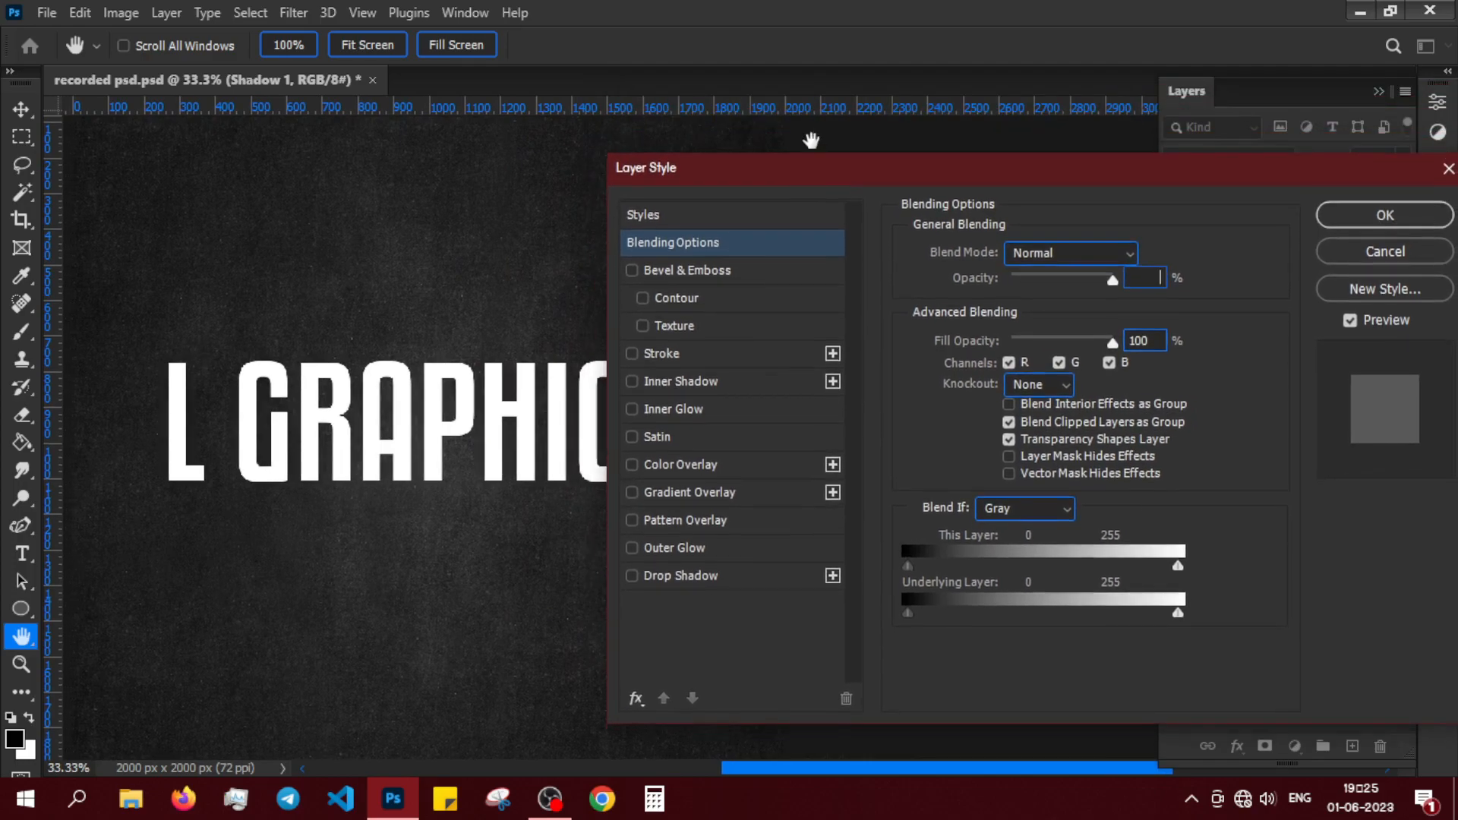
pyautogui.click(646, 576)
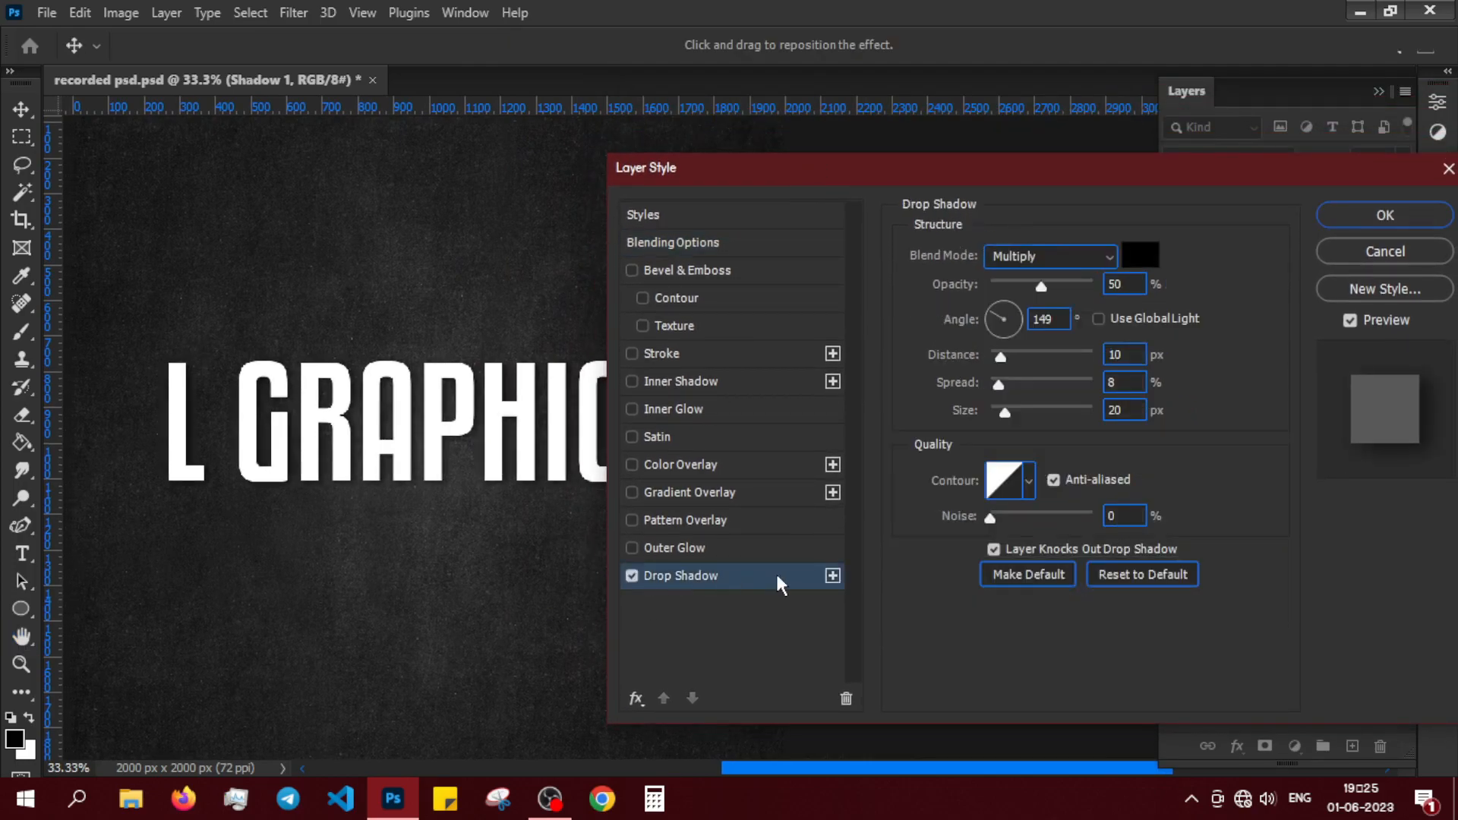
pyautogui.click(1116, 575)
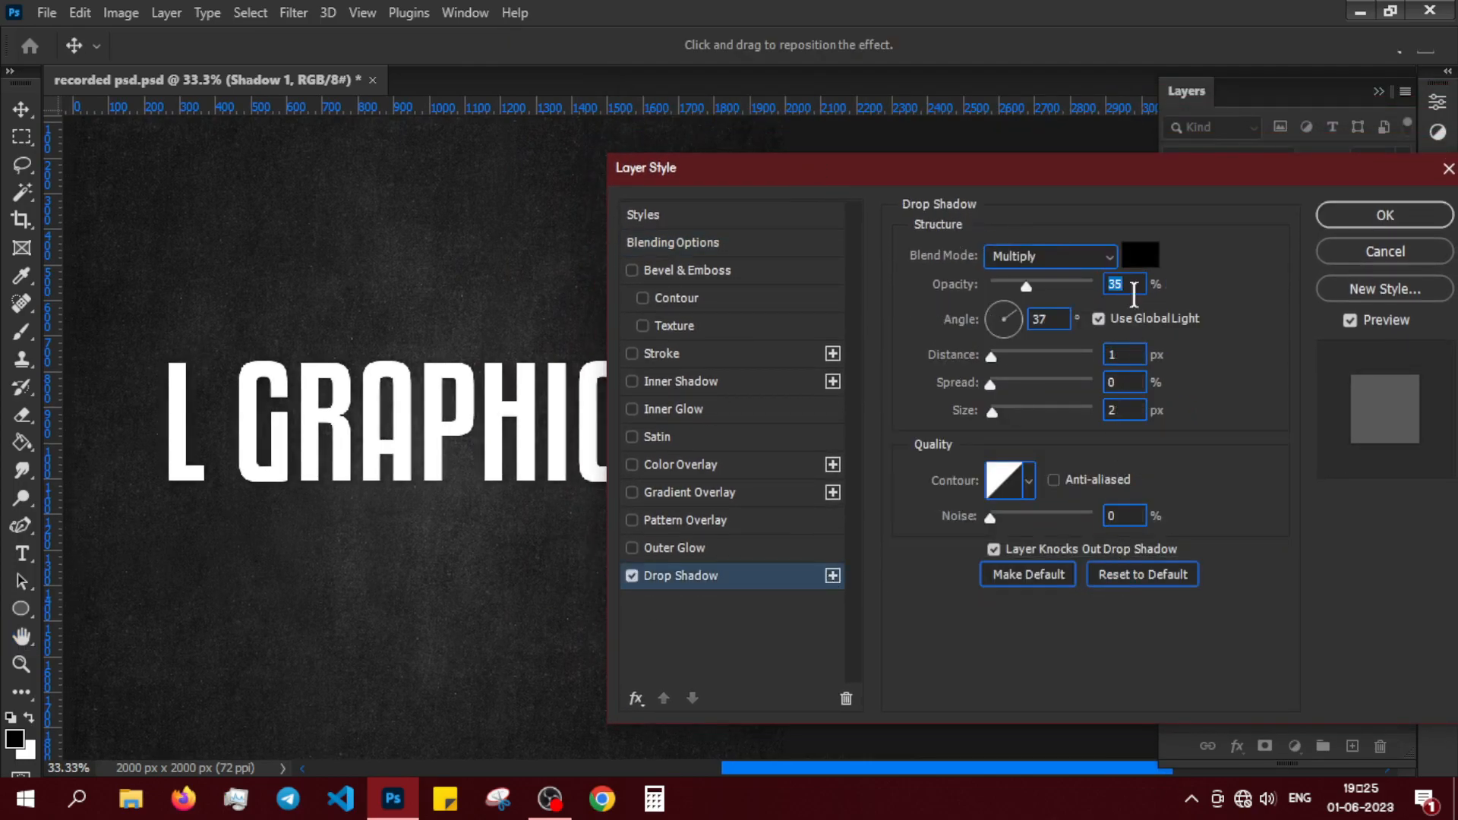
# - Set Shadow 1's drop shadow to Multiply blend mode, 50% opacity and a 149° angle
pyautogui.click(1106, 258)
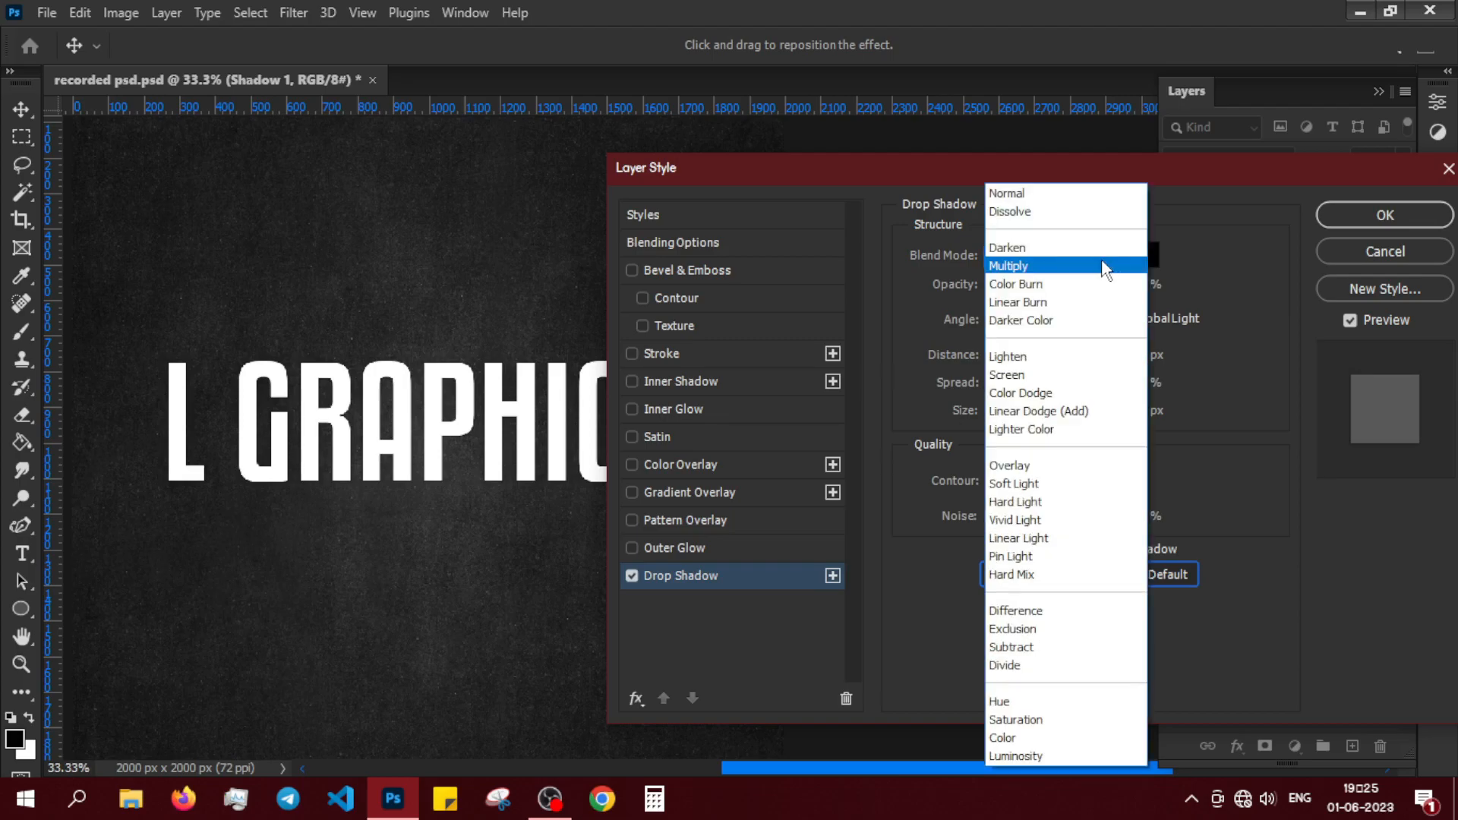
pyautogui.click(1101, 258)
pyautogui.click(1123, 284)
pyautogui.write('50')
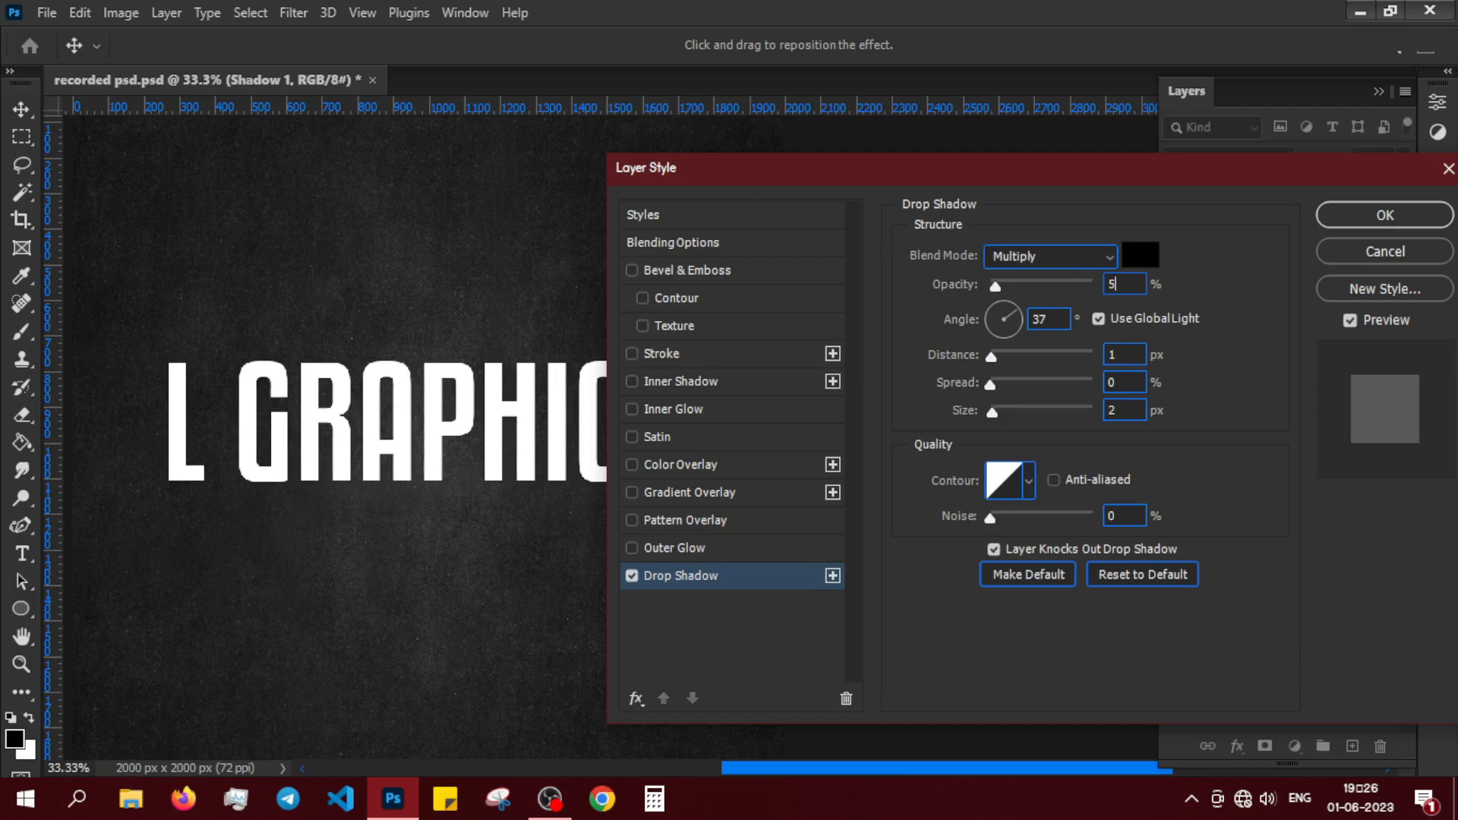
pyautogui.click(1046, 321)
pyautogui.press('BackSpace')
pyautogui.press('BackSpace')
pyautogui.write('149')
# - Set the drop shadow's distance to 10 px, spread to 8% and size to 20 px, and apply the layer style
pyautogui.click(1145, 355)
pyautogui.write('10')
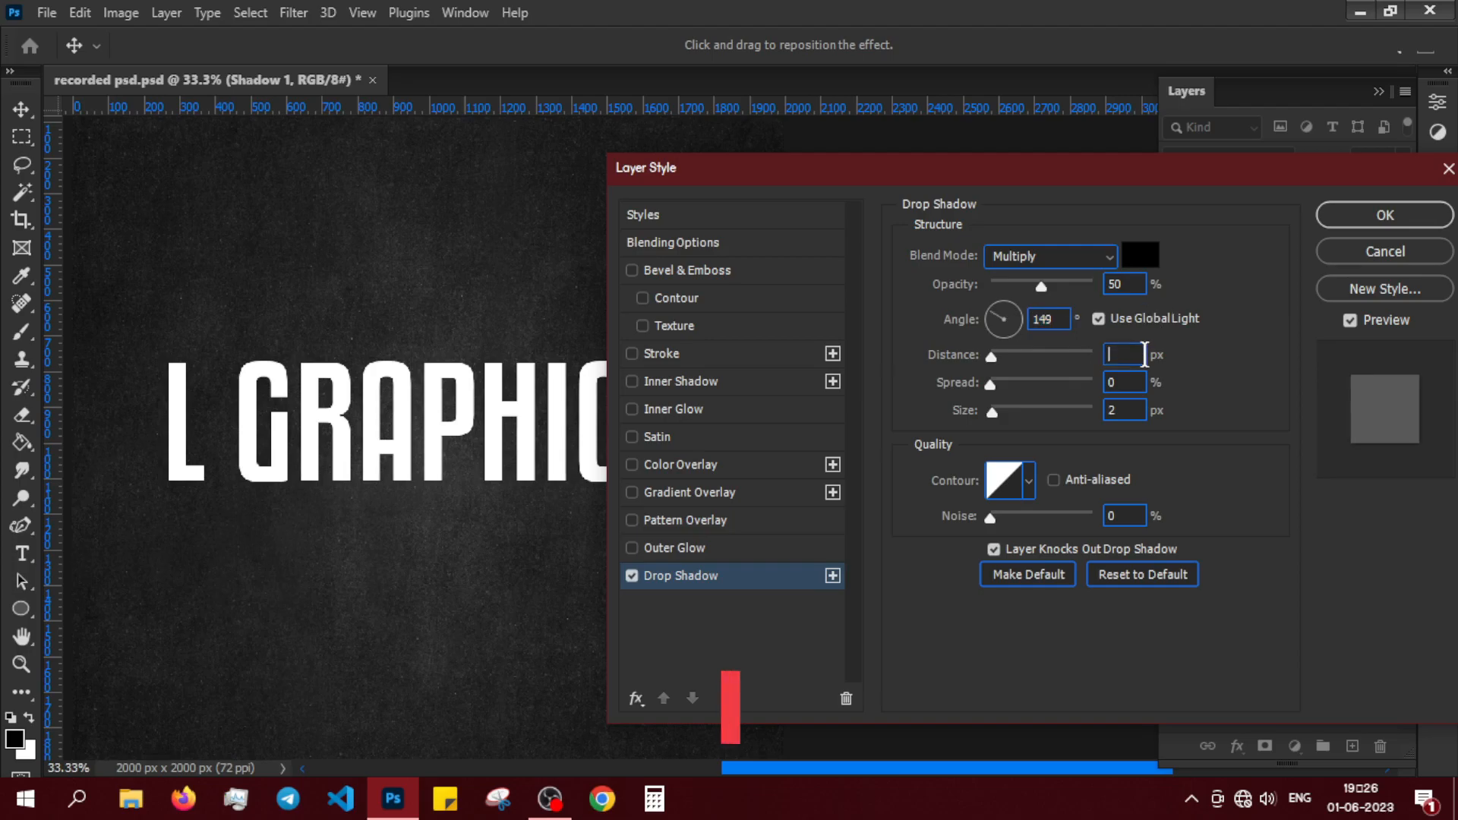
pyautogui.click(1141, 380)
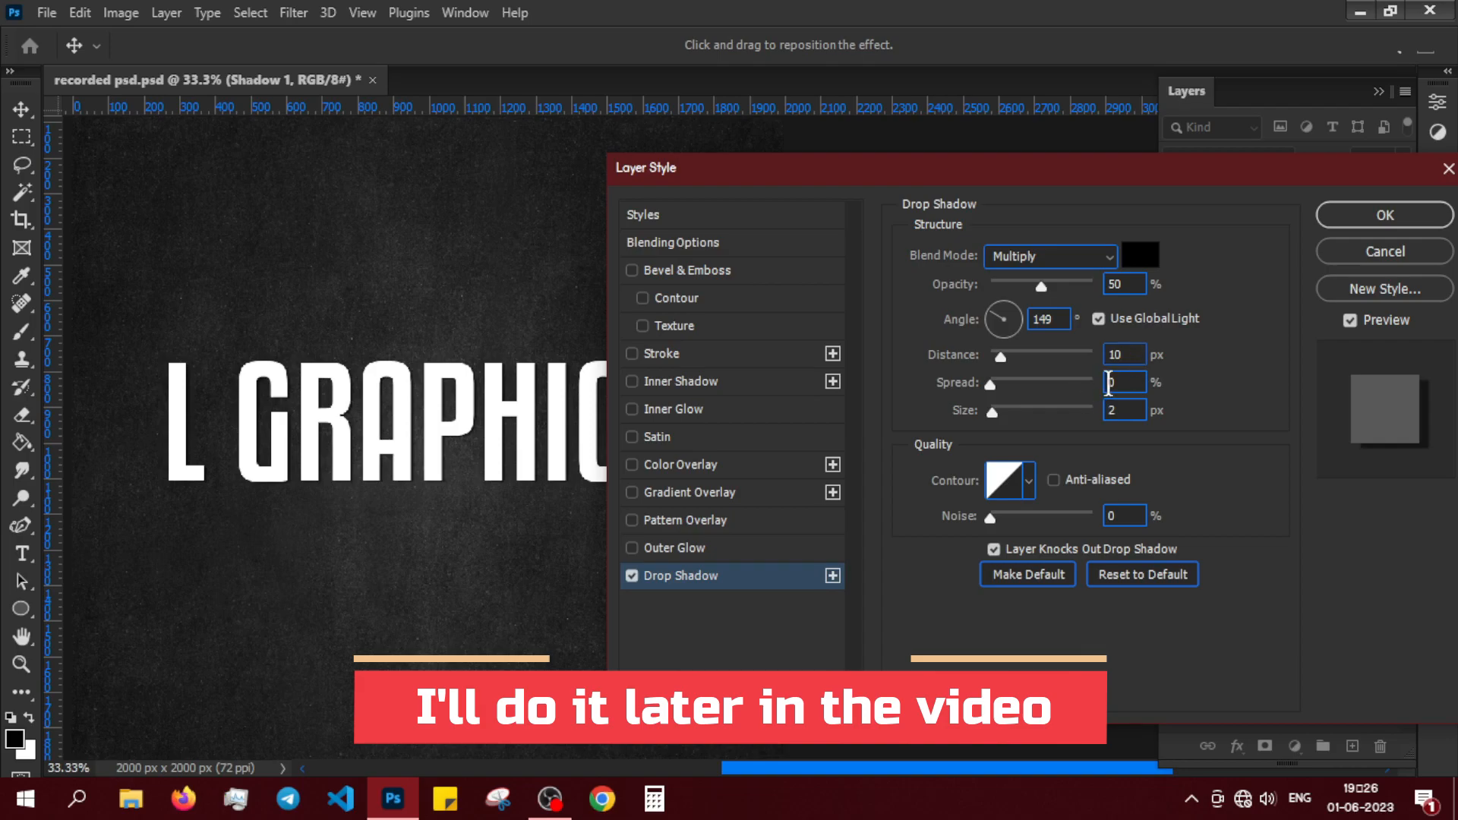
pyautogui.press('BackSpace')
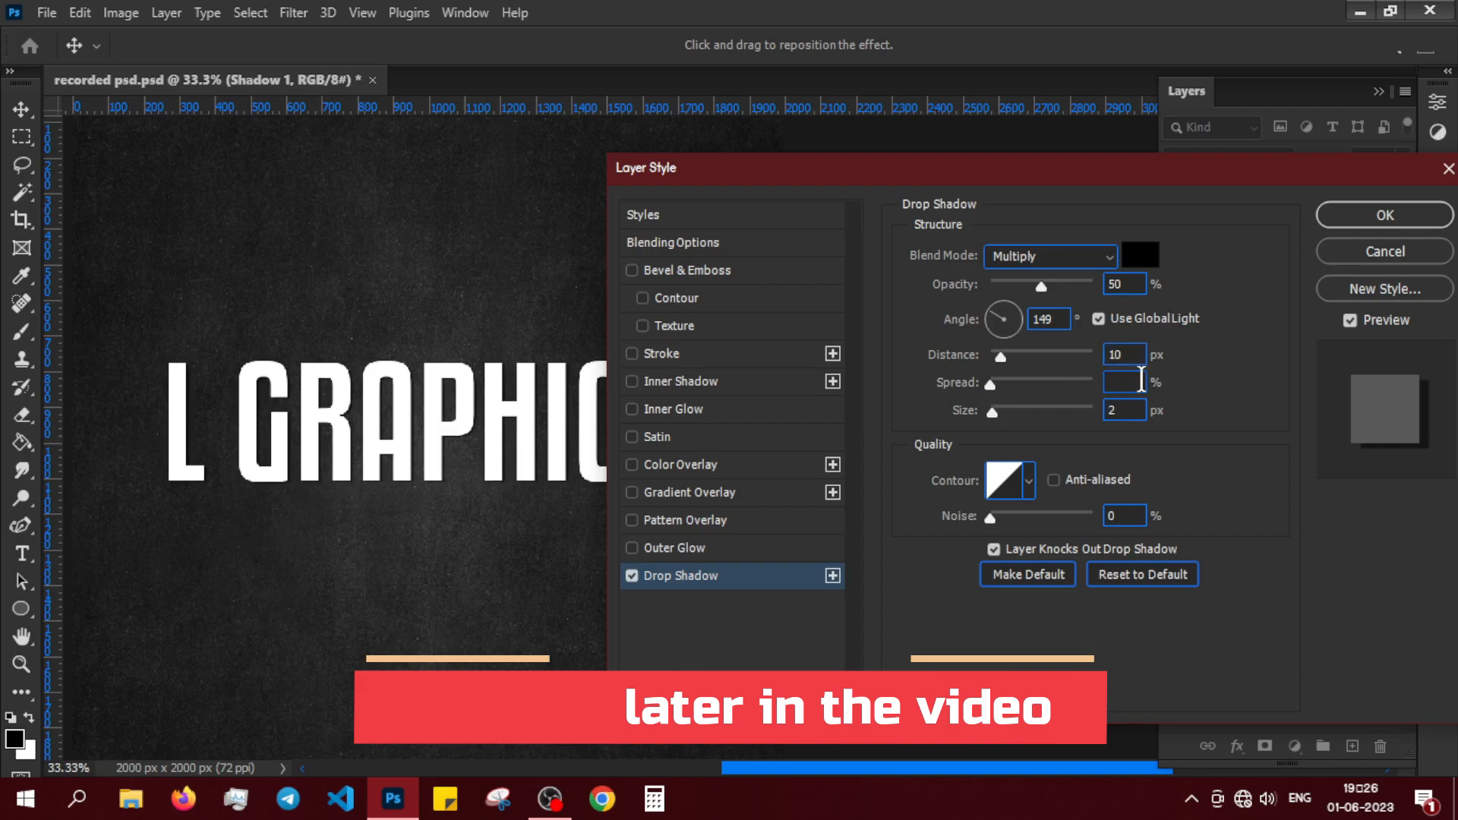
pyautogui.write('8')
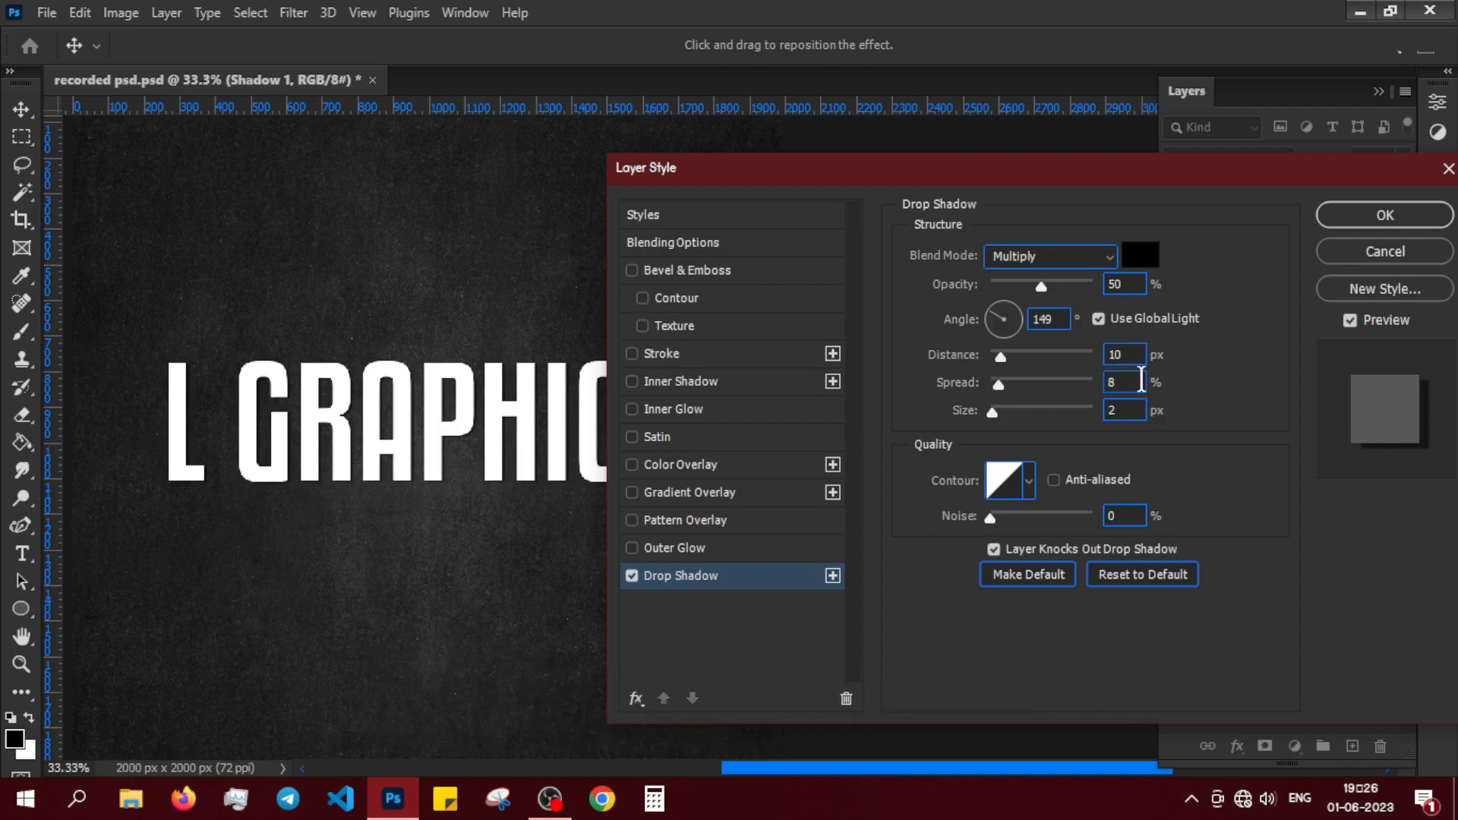
pyautogui.press('BackSpace')
pyautogui.write('20')
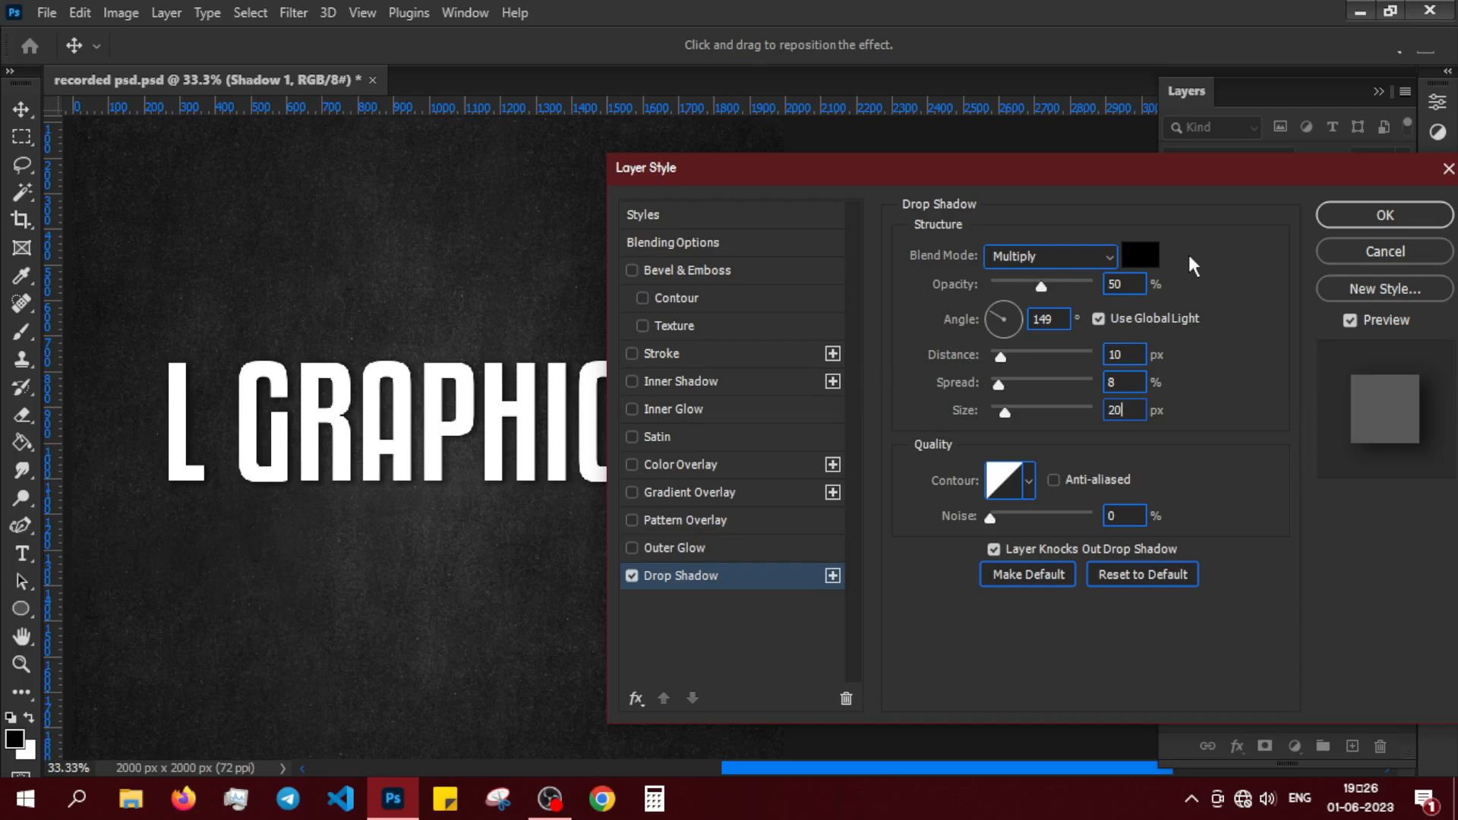
pyautogui.click(1349, 222)
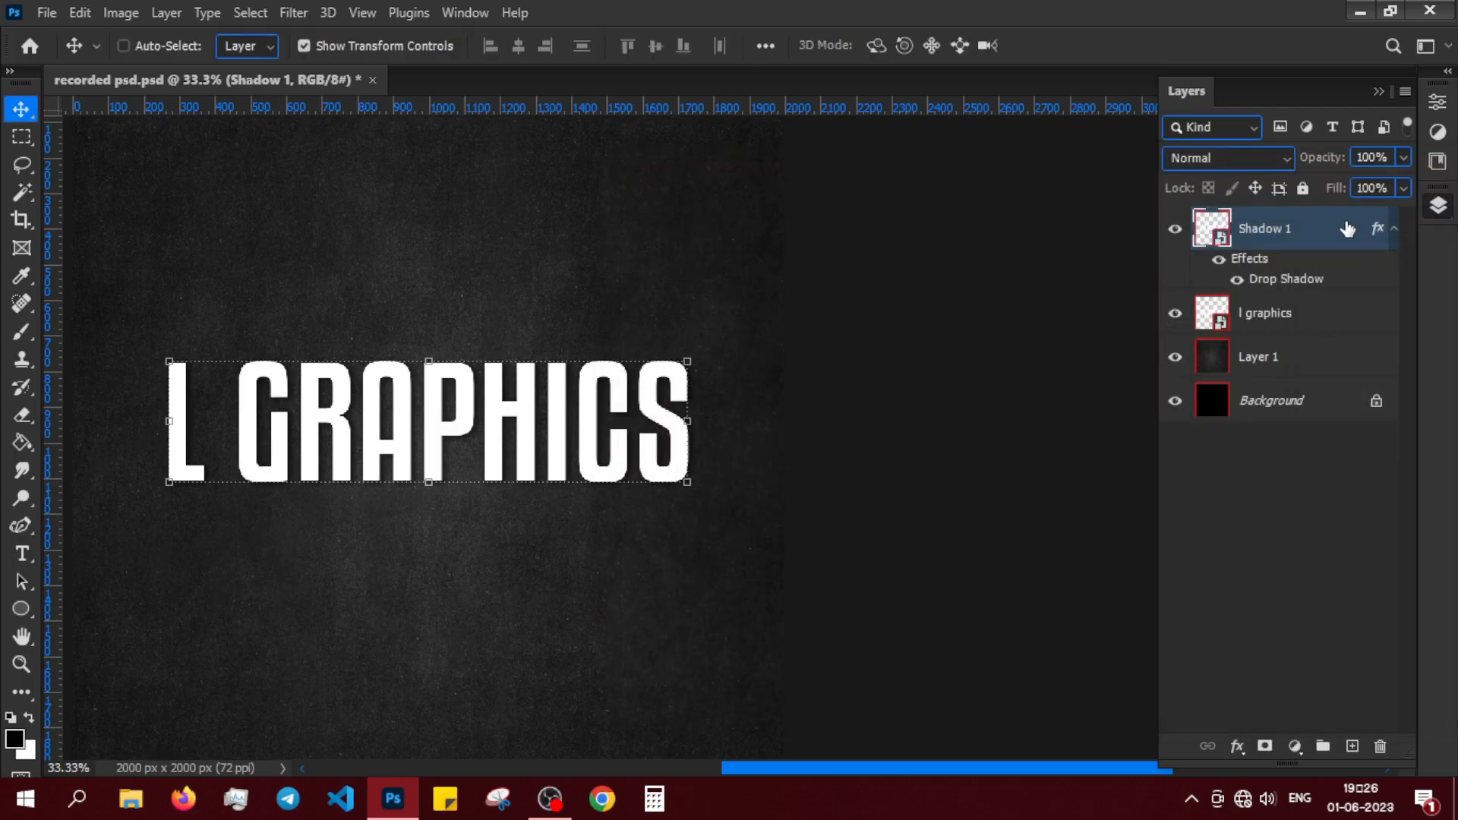
# - Duplicate the Shadow 1 layer and rename the copy "Shadow 2"
pyautogui.hotkey('ctrl', 'j')
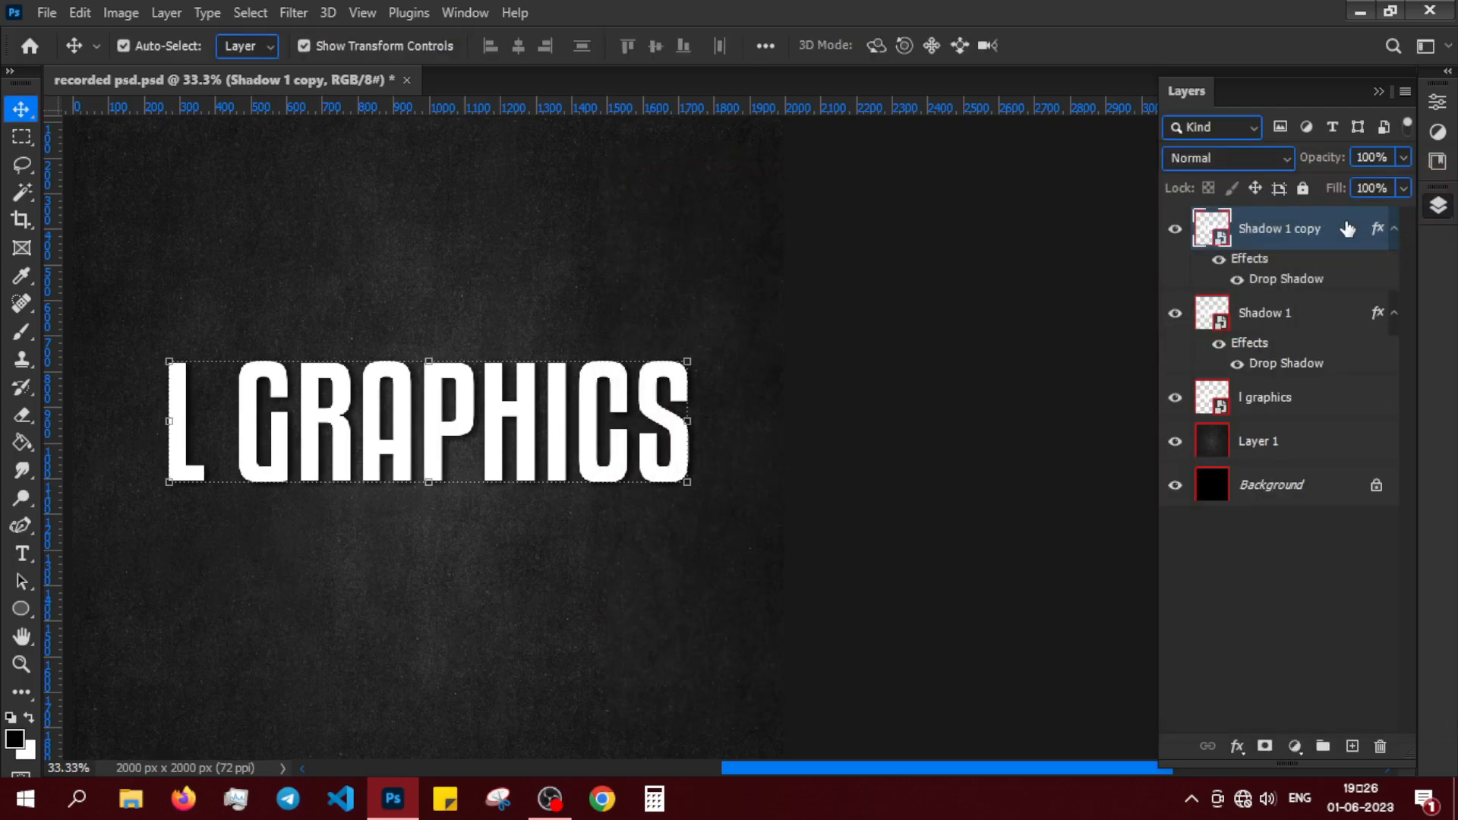
pyautogui.doubleClick(1285, 229)
pyautogui.press('Right')
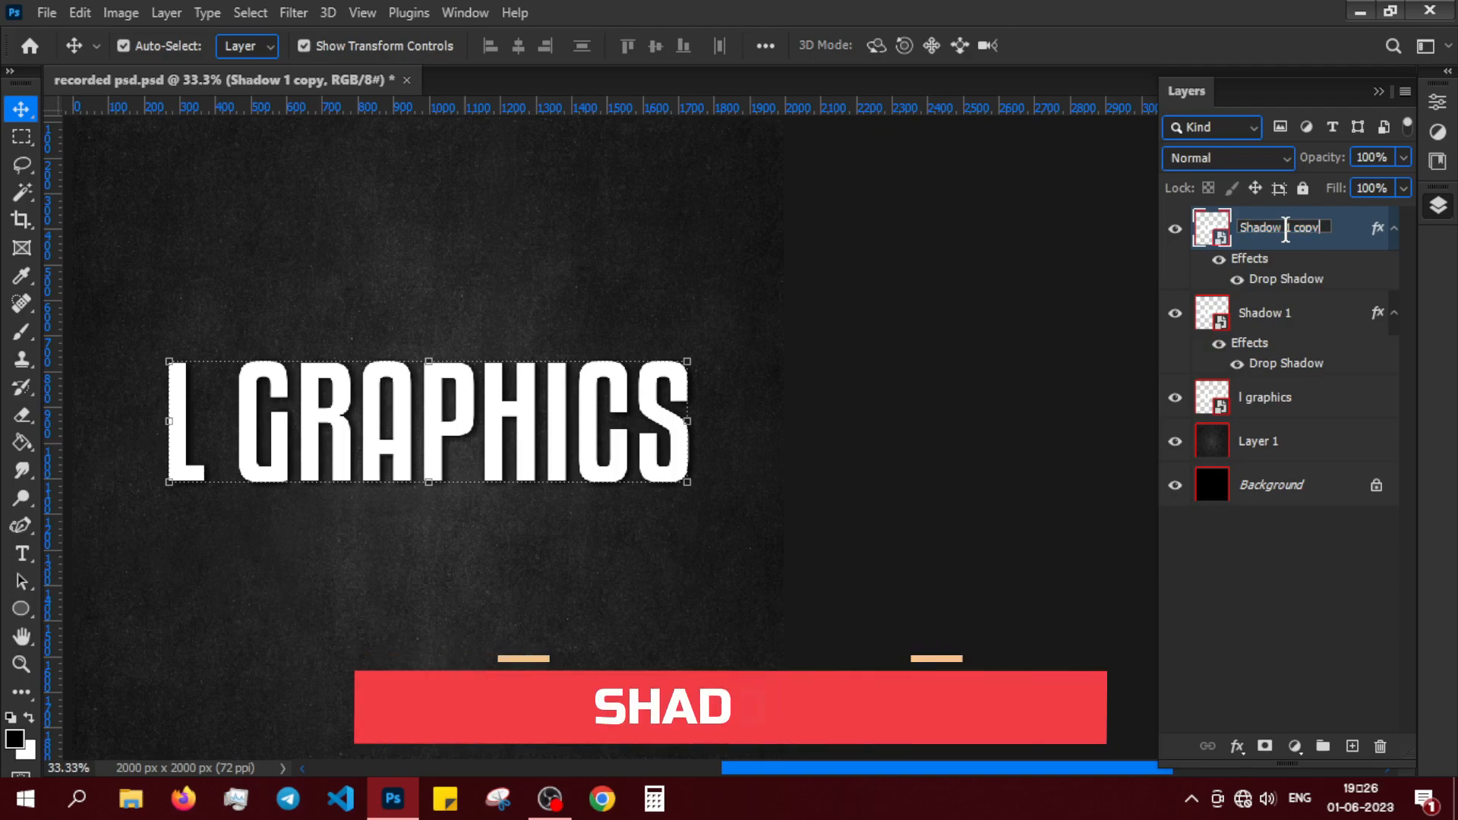
pyautogui.press('BackSpace')
pyautogui.press('BackSpace')
pyautogui.press('BackSpace')
pyautogui.press('BackSpace')
pyautogui.press('BackSpace')
pyautogui.write('2')
pyautogui.press('Return')
# - Set the size of Shadow 2's drop shadow to 10 px and apply the layer style
pyautogui.rightClick(1350, 225)
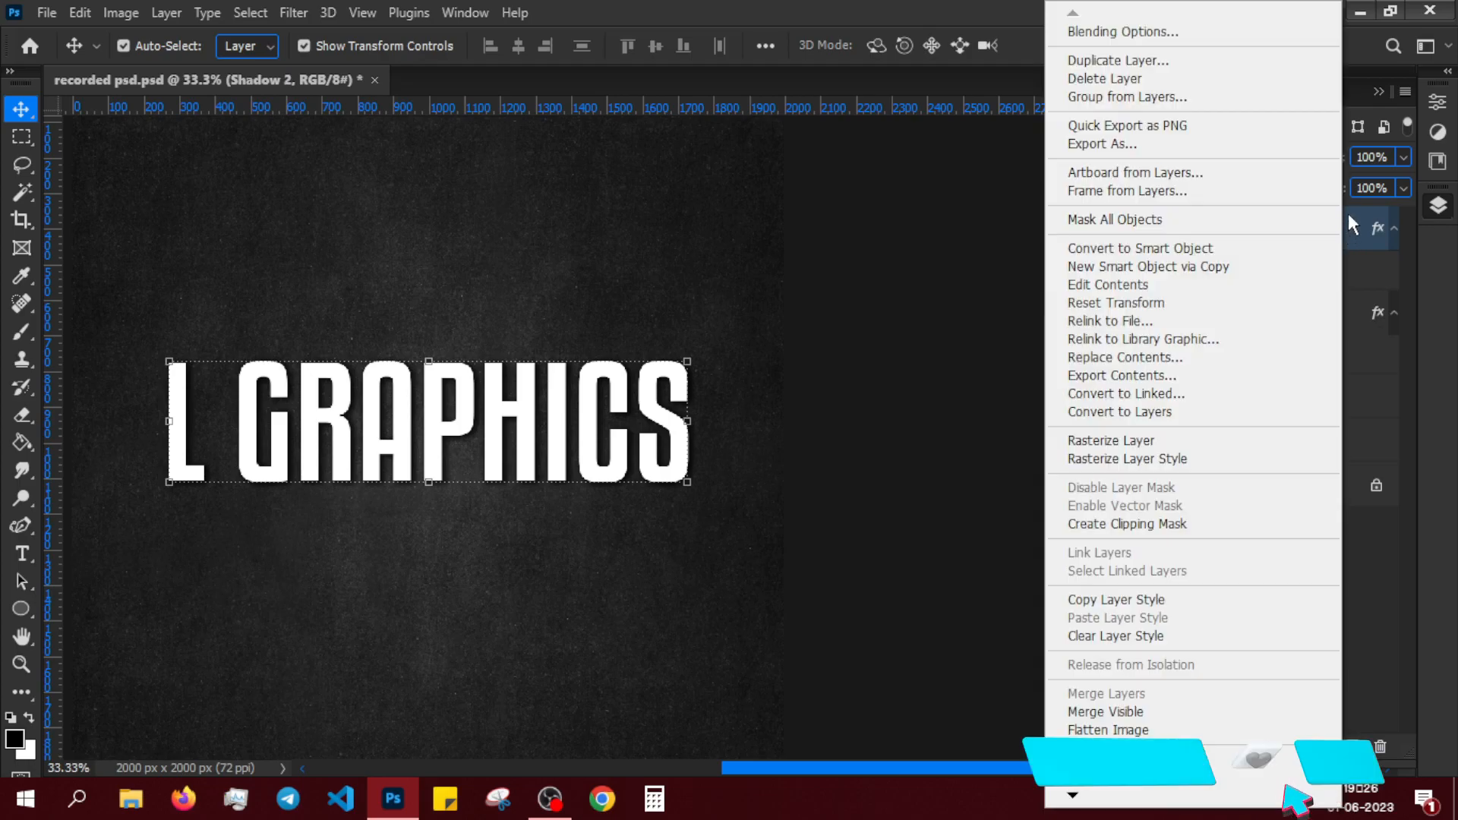
pyautogui.click(1130, 28)
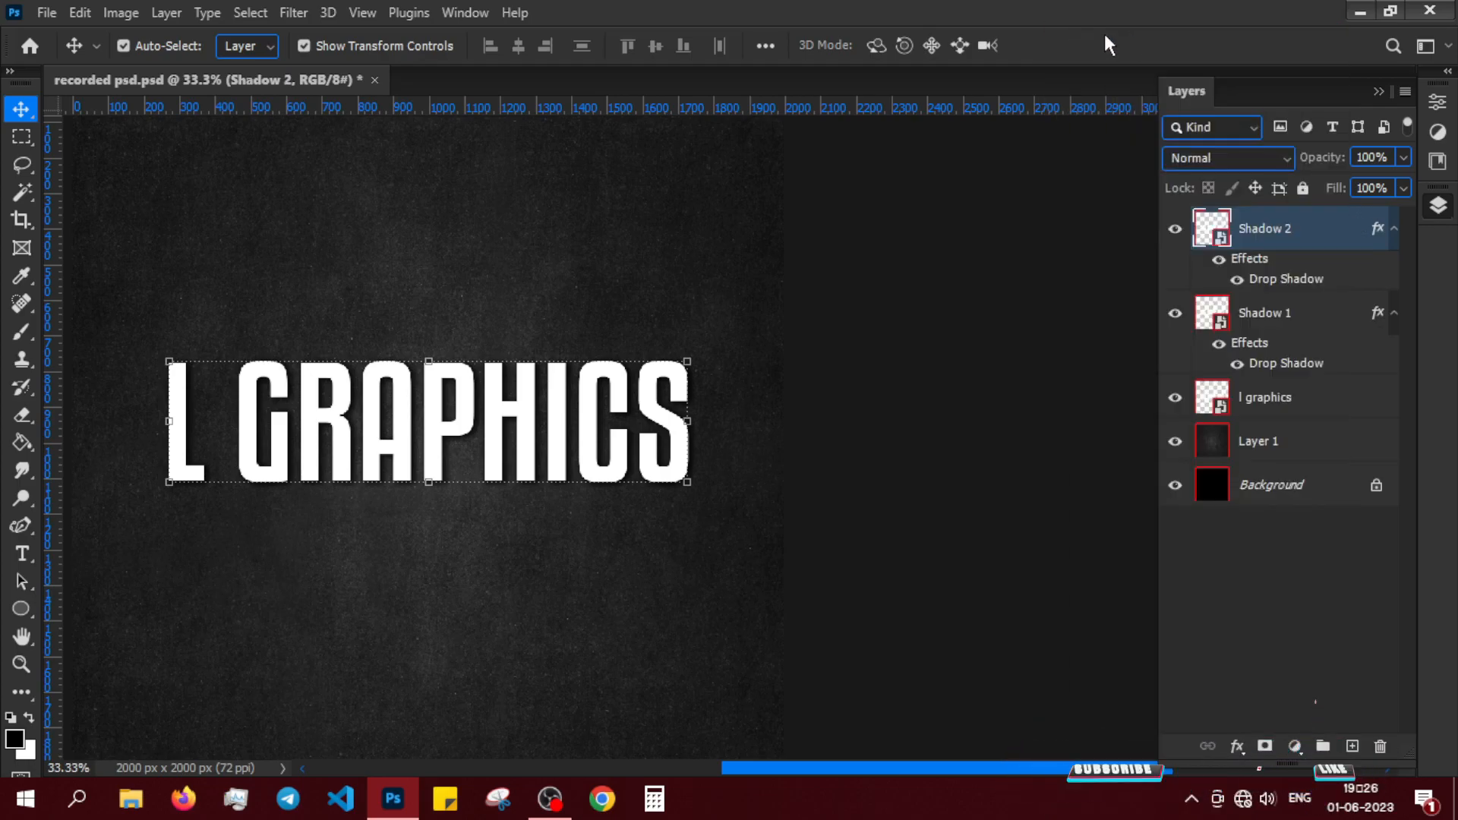
pyautogui.moveTo(854, 171); pyautogui.dragTo(869, 171)
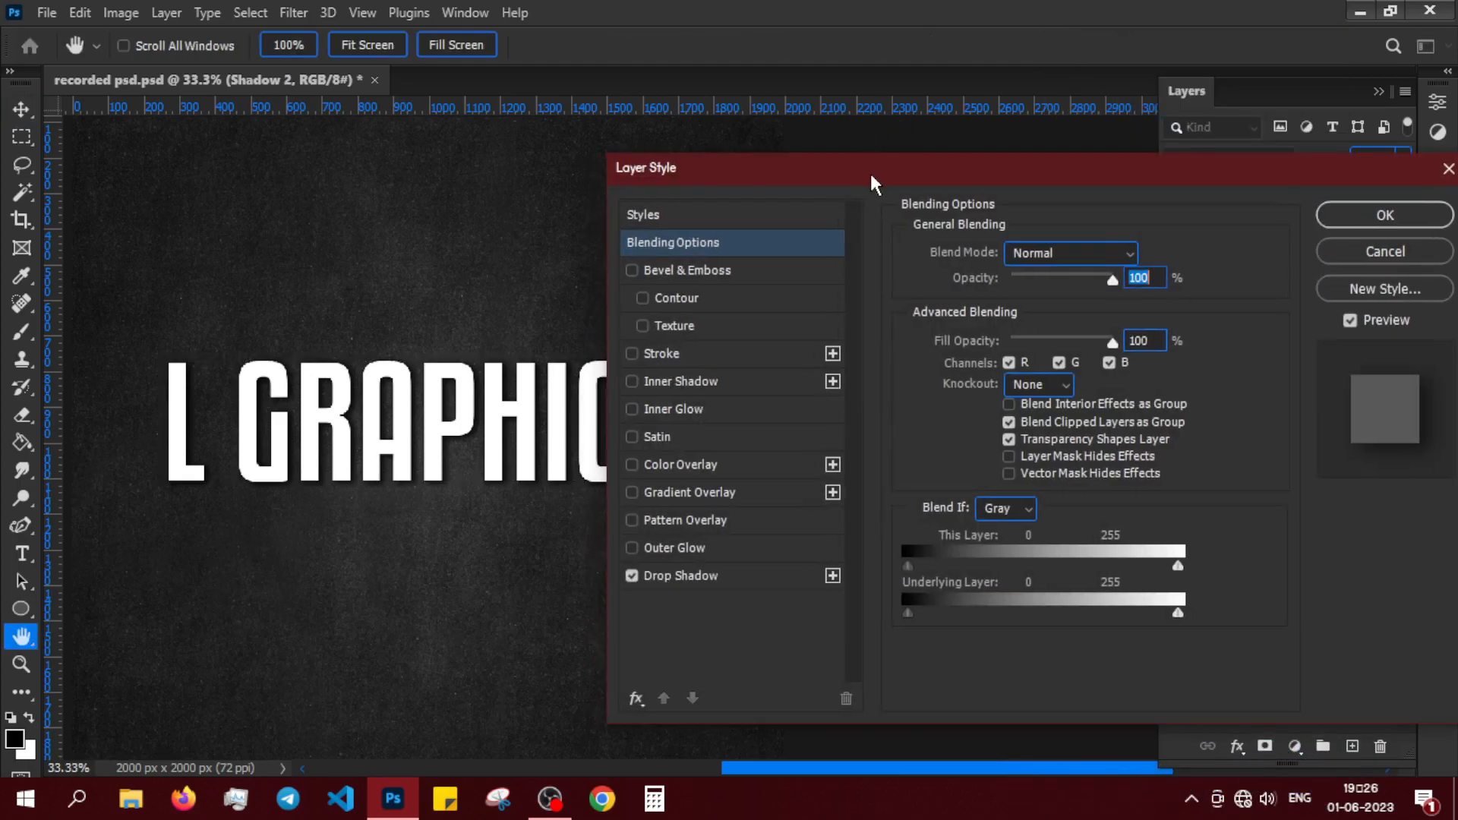
pyautogui.click(704, 581)
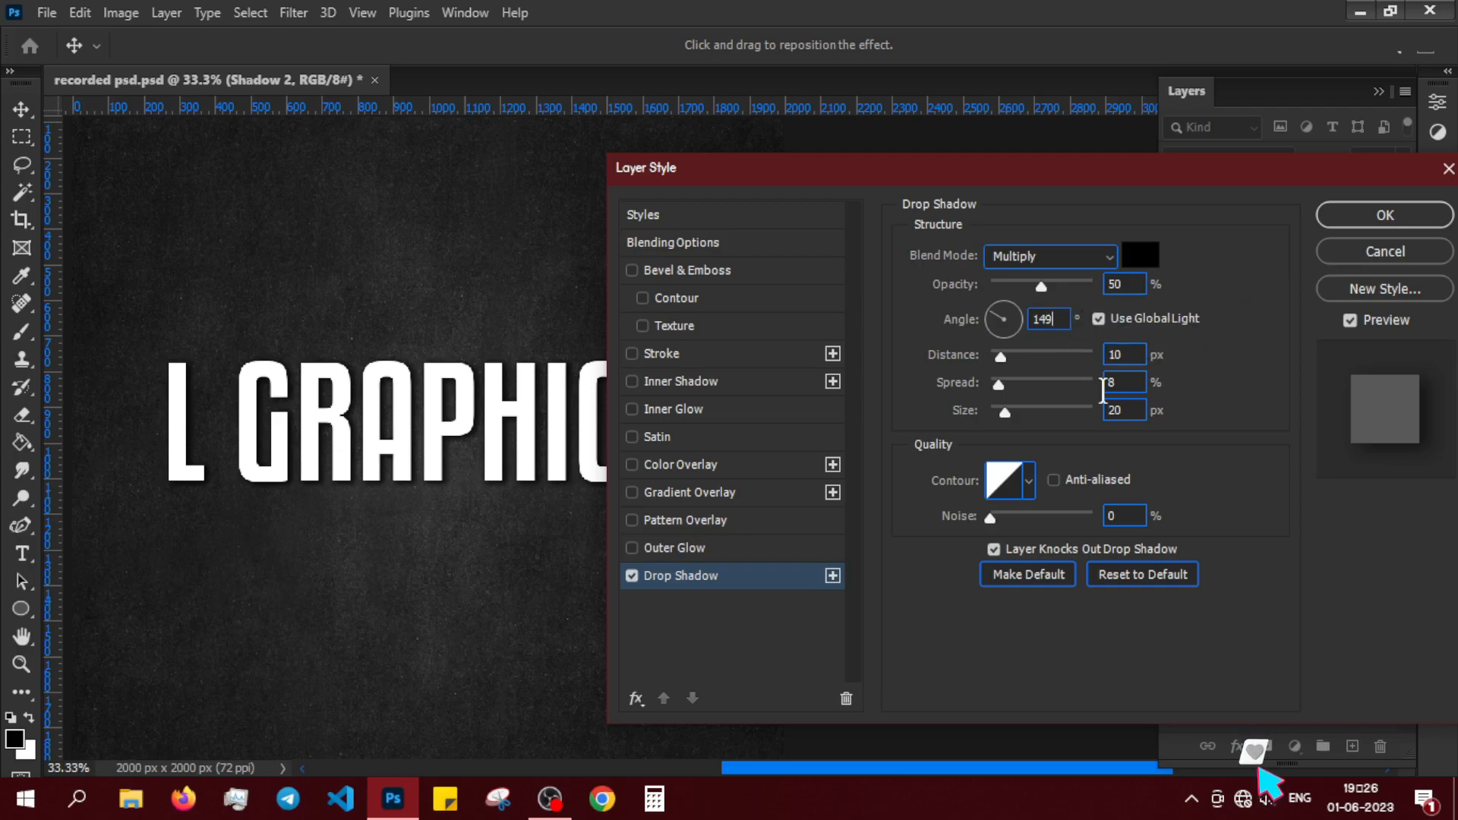
pyautogui.doubleClick(1138, 365)
pyautogui.doubleClick(1133, 384)
pyautogui.doubleClick(1134, 410)
pyautogui.click(1135, 411)
pyautogui.press('BackSpace')
pyautogui.press('BackSpace')
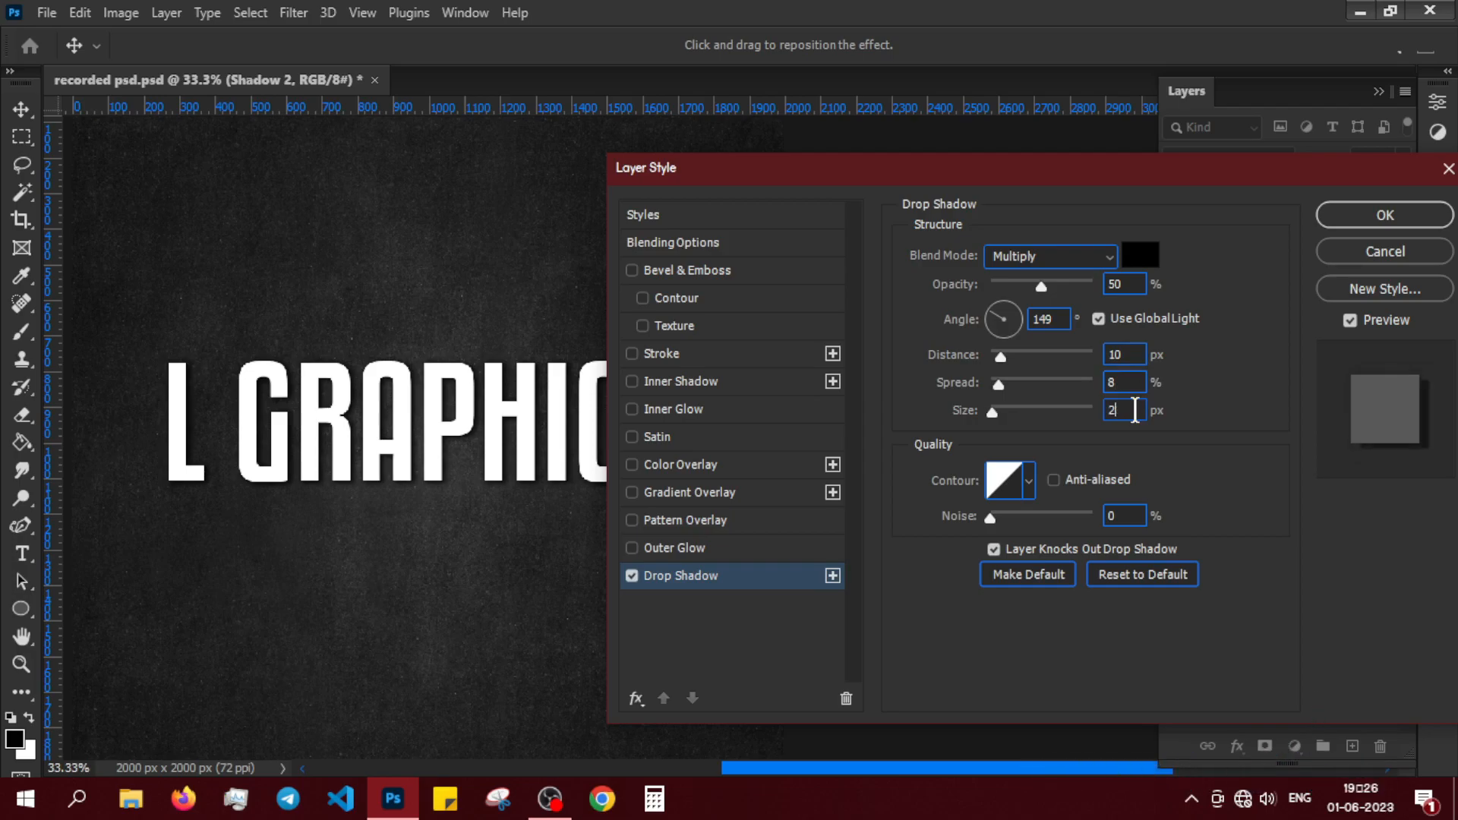
pyautogui.write('10')
pyautogui.click(1381, 216)
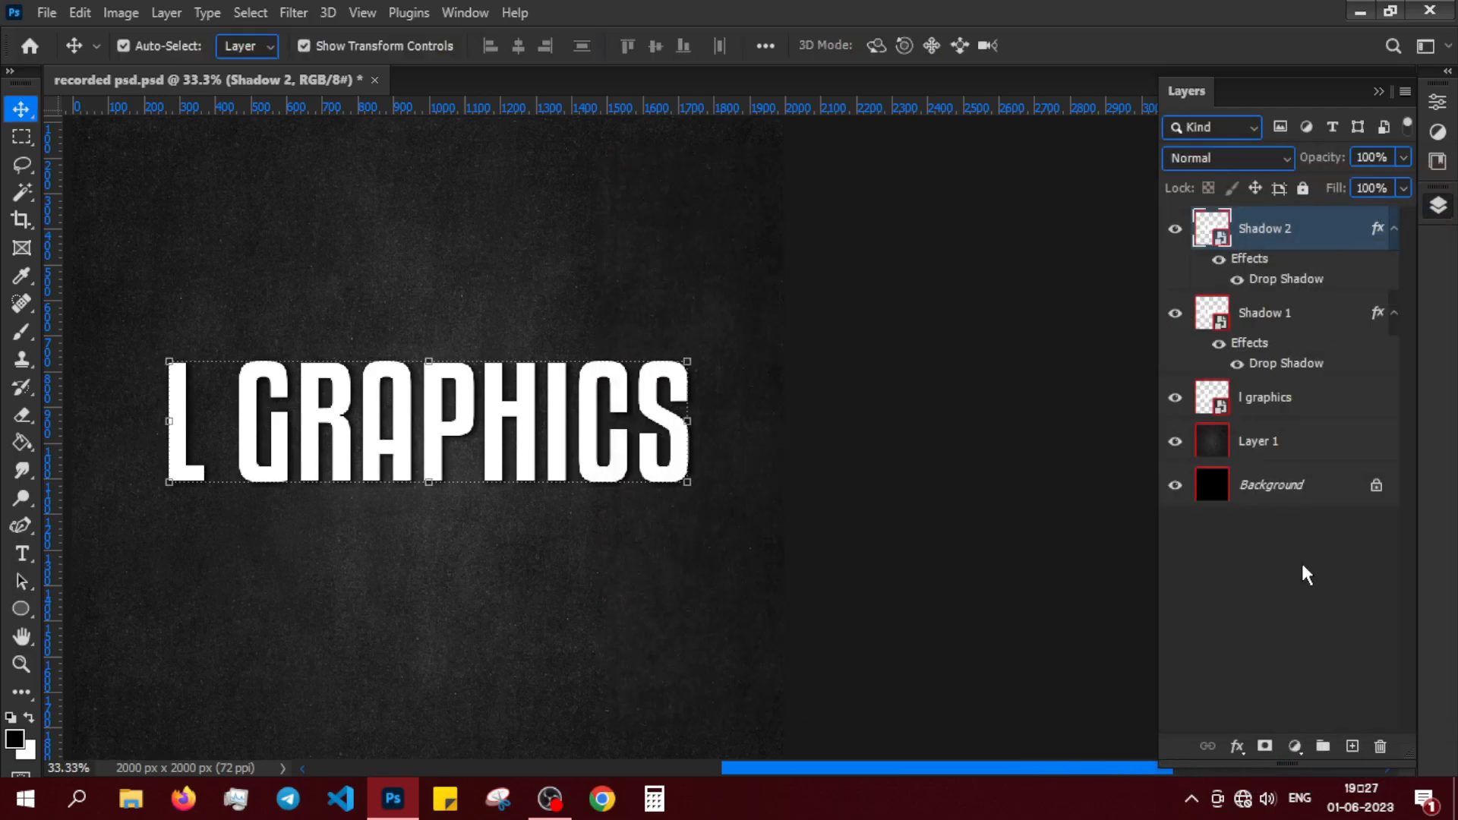
pyautogui.click(1305, 651)
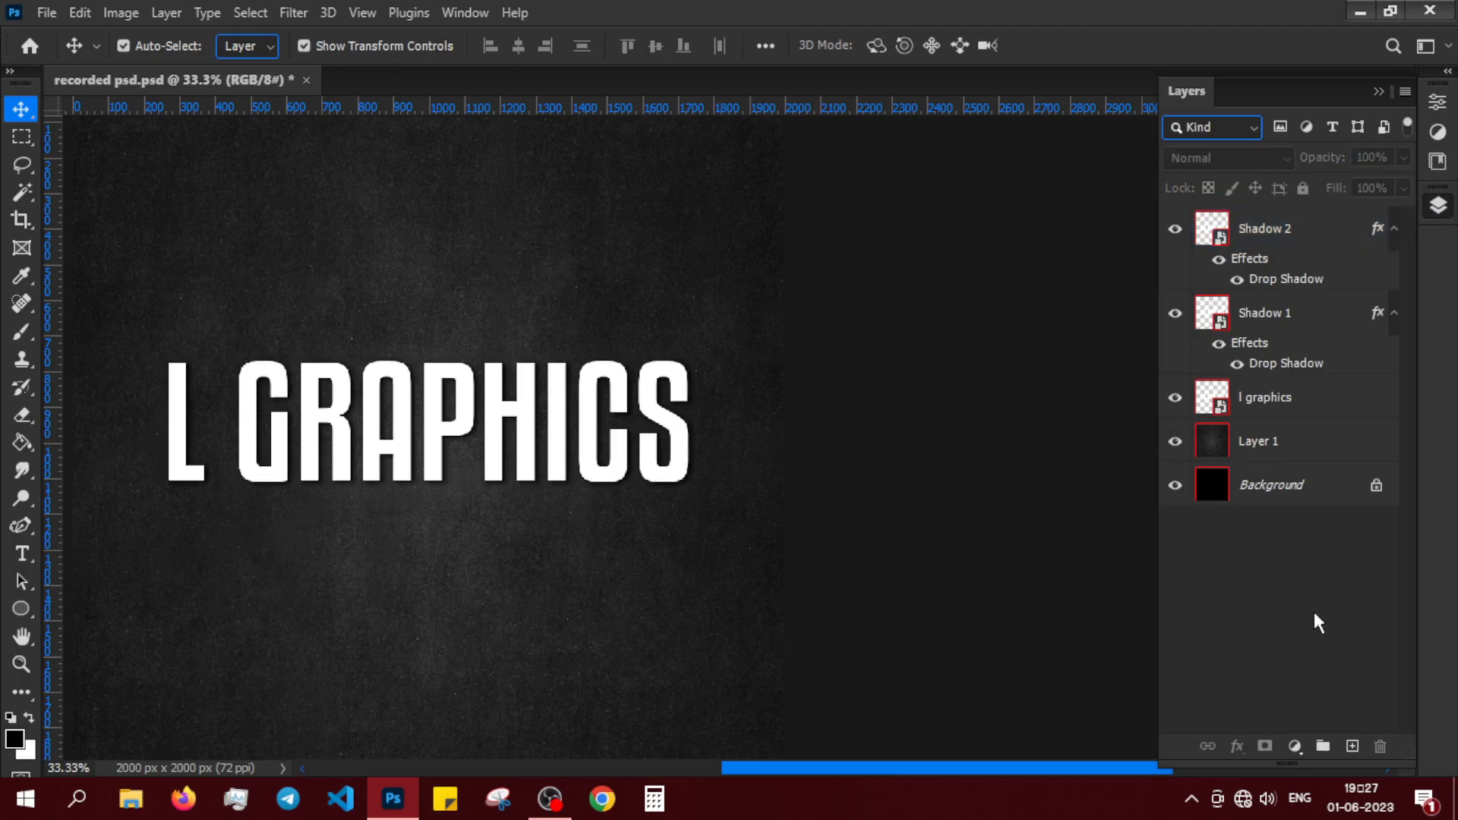
# - Duplicate the Shadow 2 layer and give the copy's drop shadow a -37° angle with Use Global Light turned off
pyautogui.click(1276, 237)
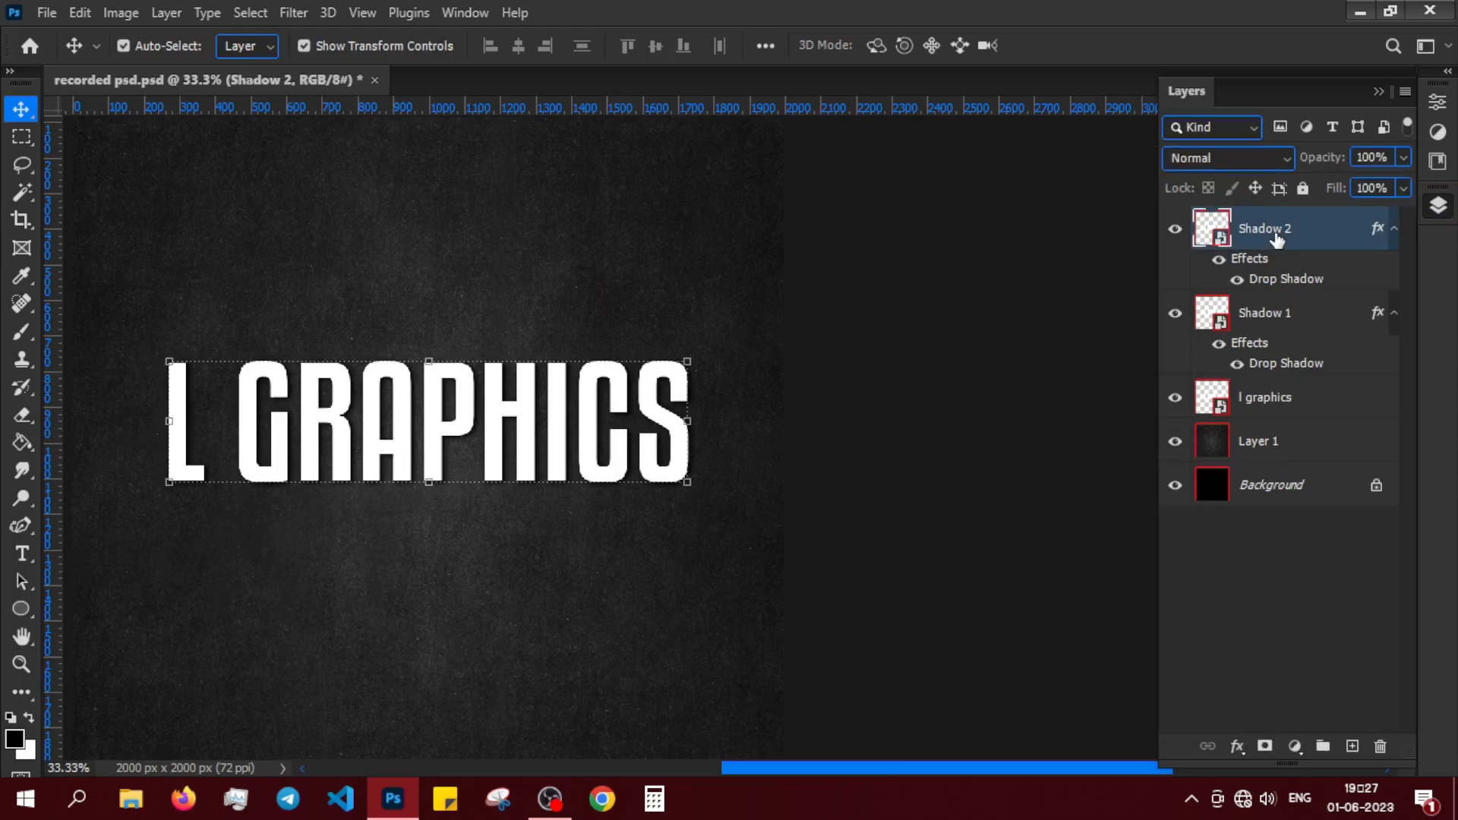
pyautogui.hotkey('ctrl', 'j')
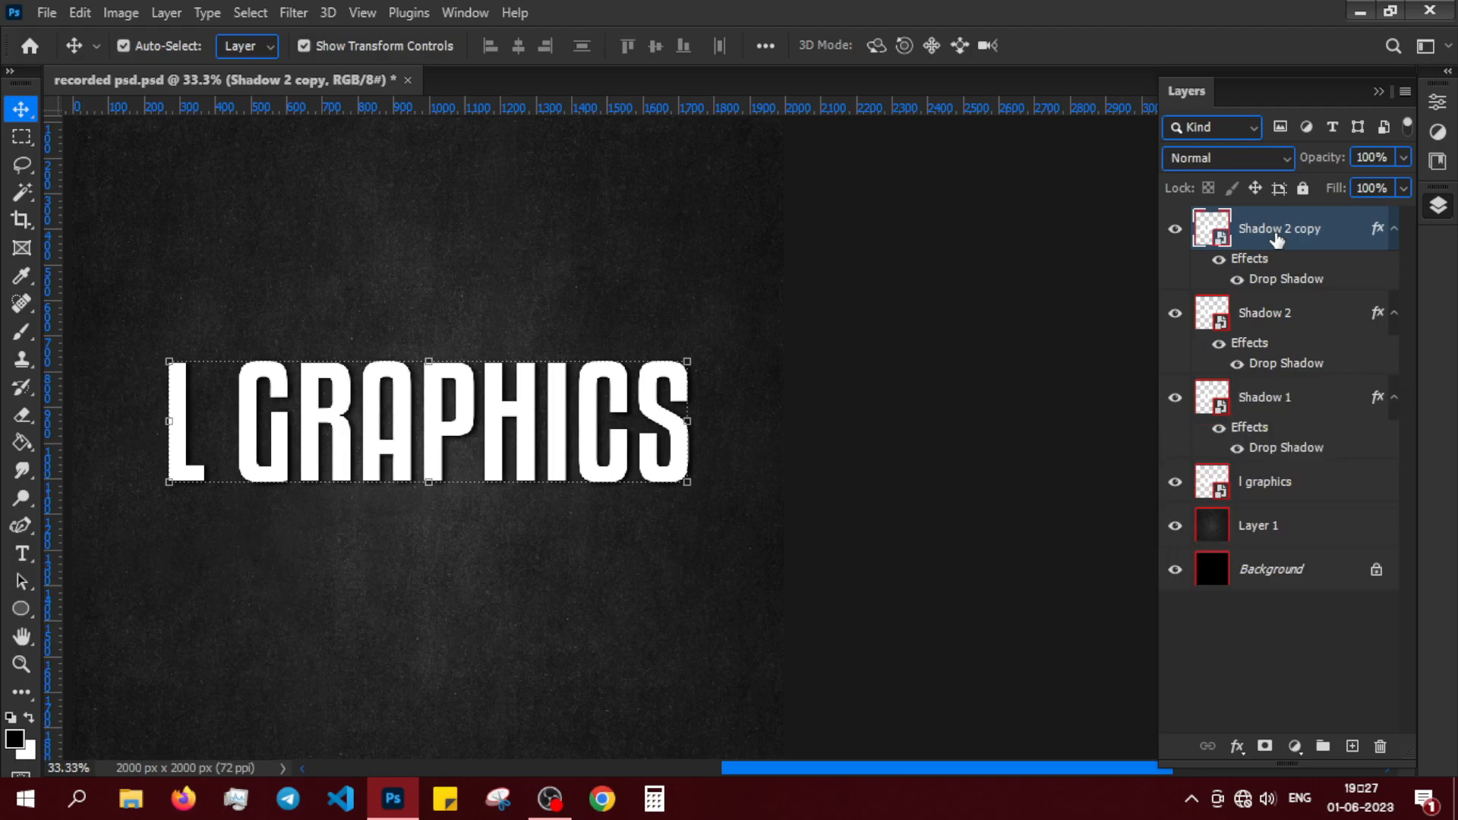
pyautogui.rightClick(1349, 237)
pyautogui.click(1160, 29)
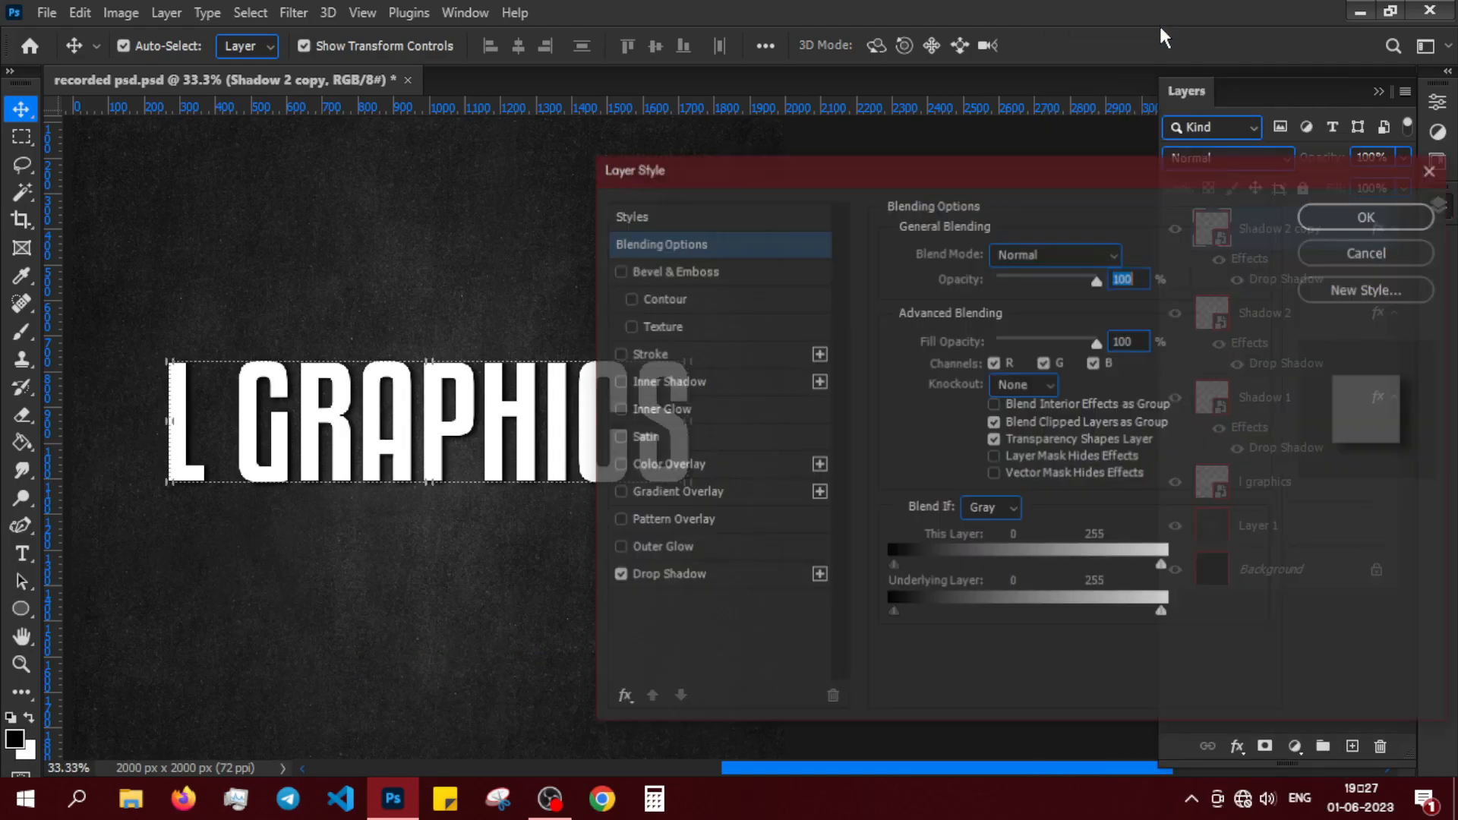
pyautogui.click(689, 571)
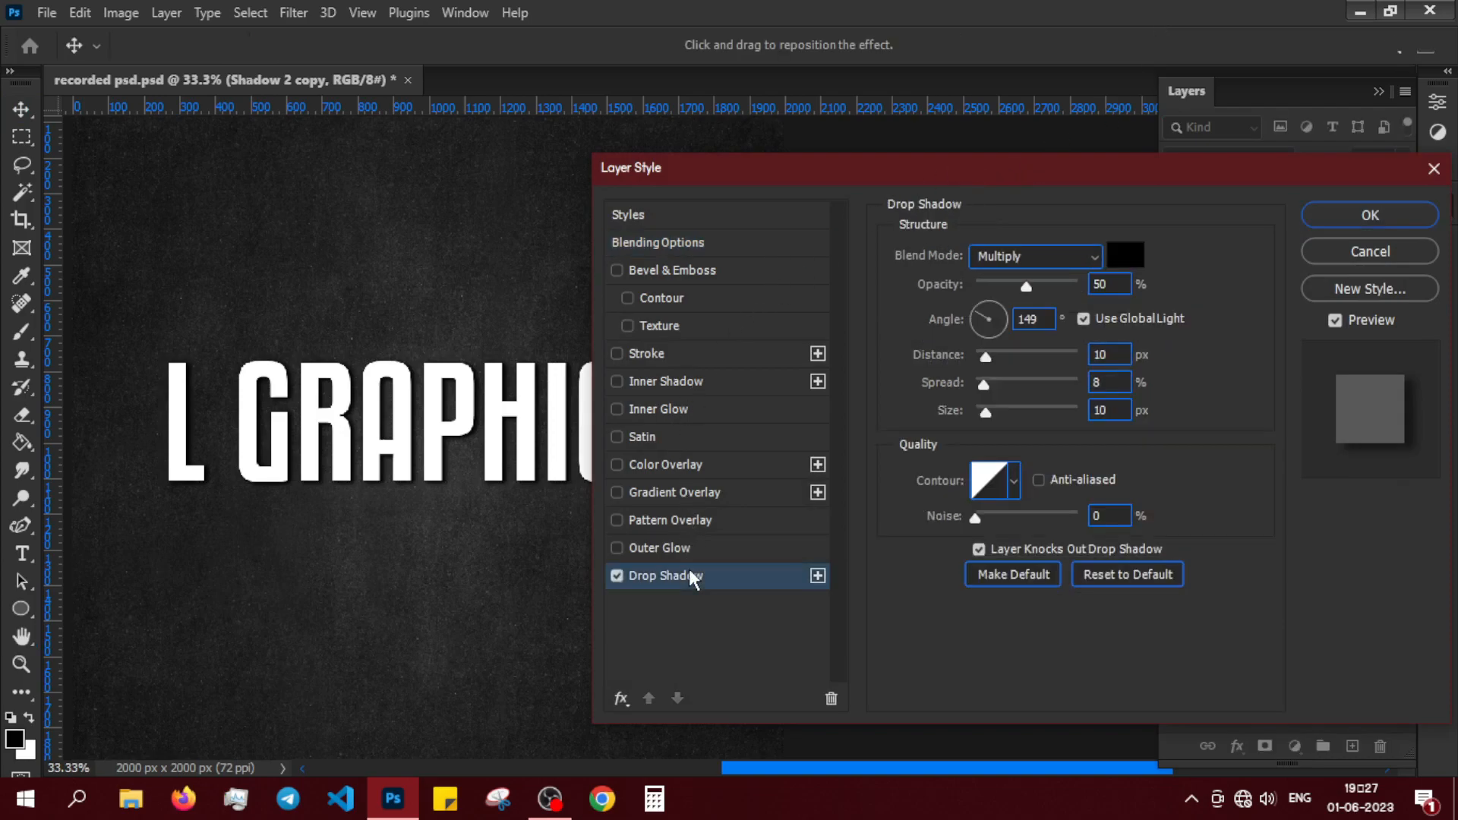
pyautogui.click(1084, 319)
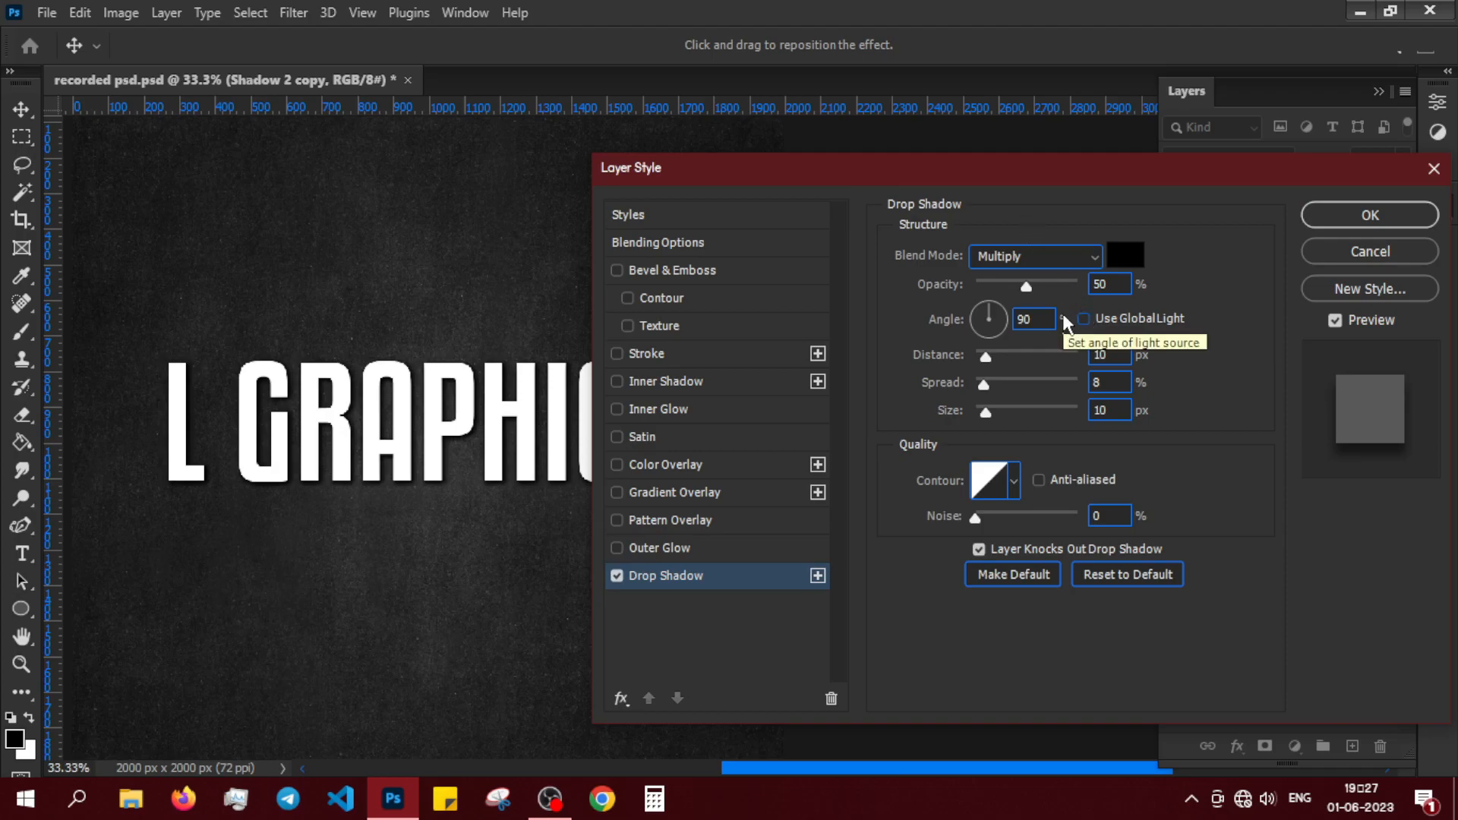
pyautogui.doubleClick(1037, 320)
pyautogui.write('-37')
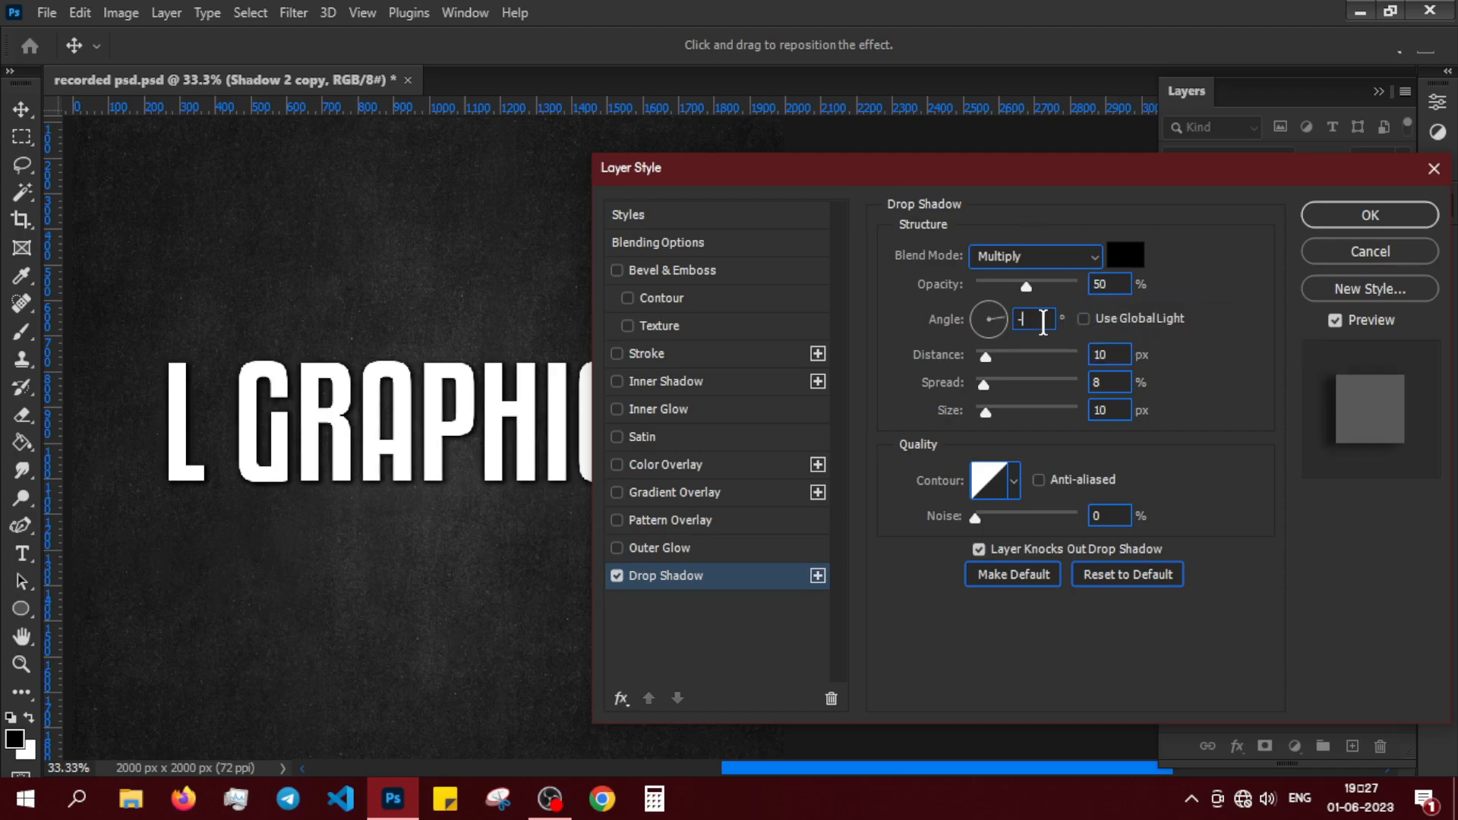
# - Set the copy's drop shadow to 2 px distance, 0% spread and 5 px size, and apply the layer style
pyautogui.doubleClick(1110, 355)
pyautogui.write('2')
pyautogui.doubleClick(1109, 383)
pyautogui.write('0')
pyautogui.press('Tab')
pyautogui.write('5')
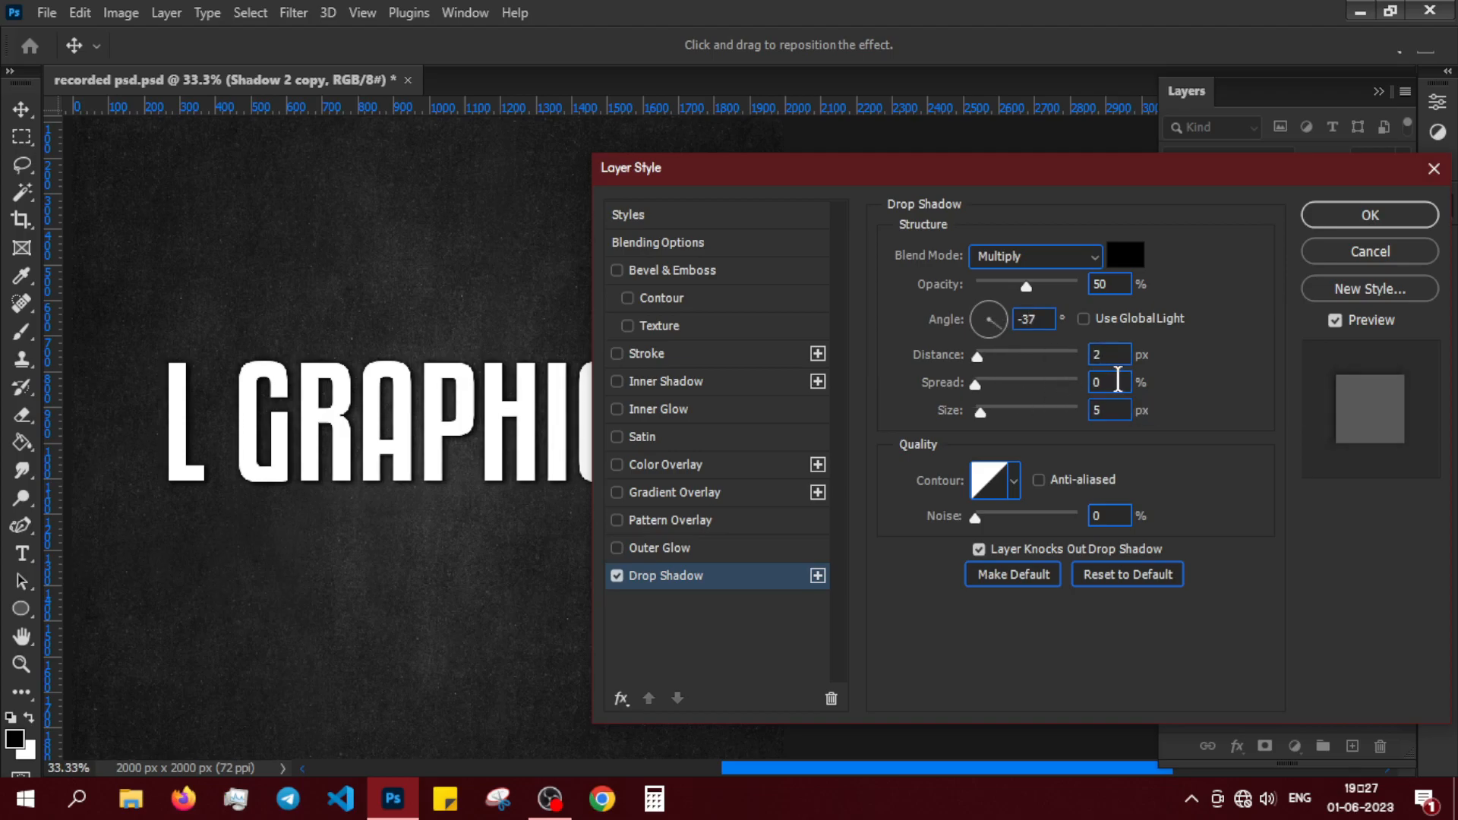
pyautogui.click(1370, 215)
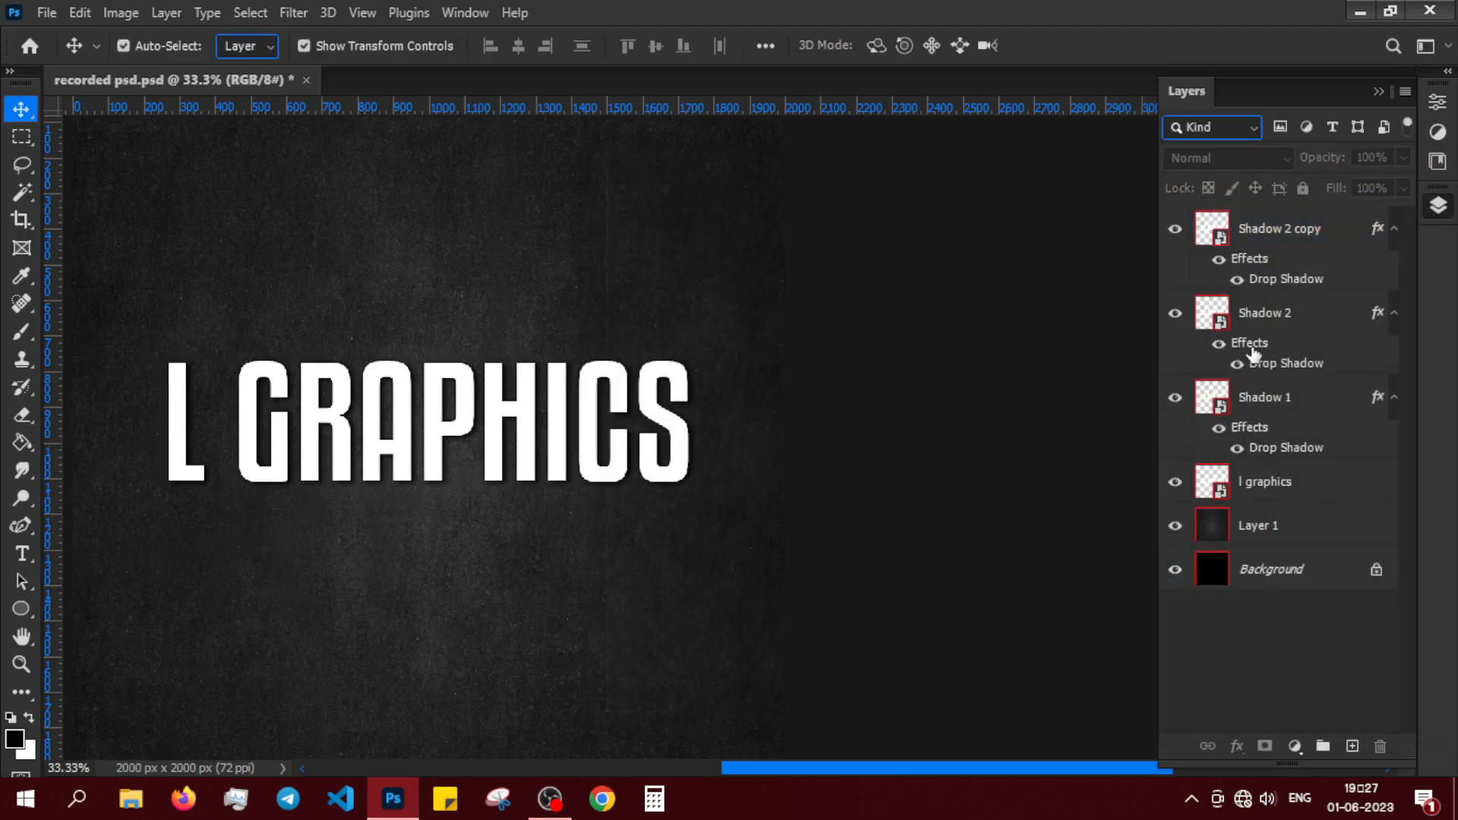
# - Turn off Use Global Light for Shadow 2's drop shadow, set its angle to 149° and apply the layer style
pyautogui.rightClick(1258, 315)
pyautogui.click(1061, 32)
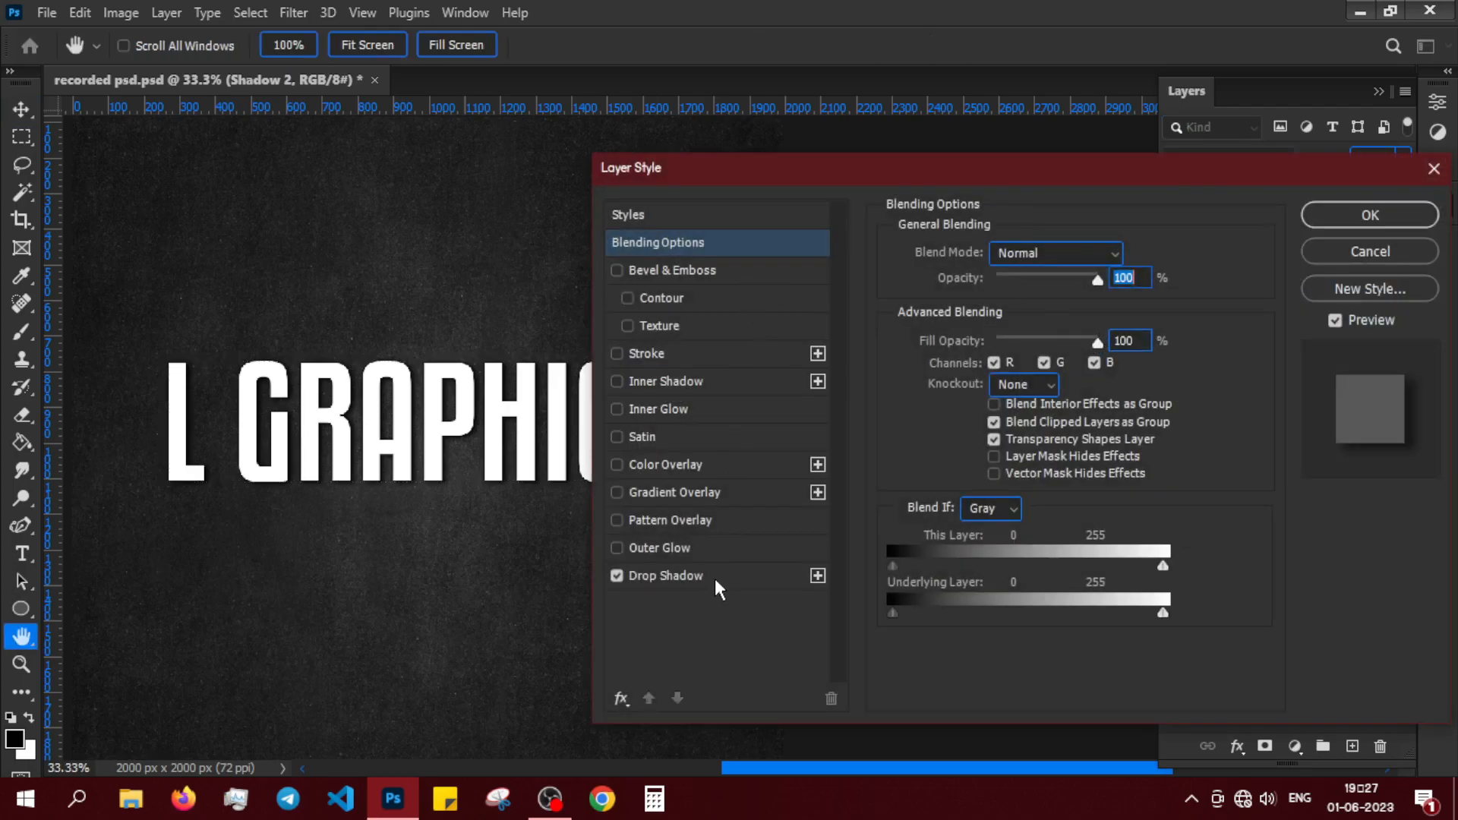
pyautogui.click(714, 579)
pyautogui.click(1083, 319)
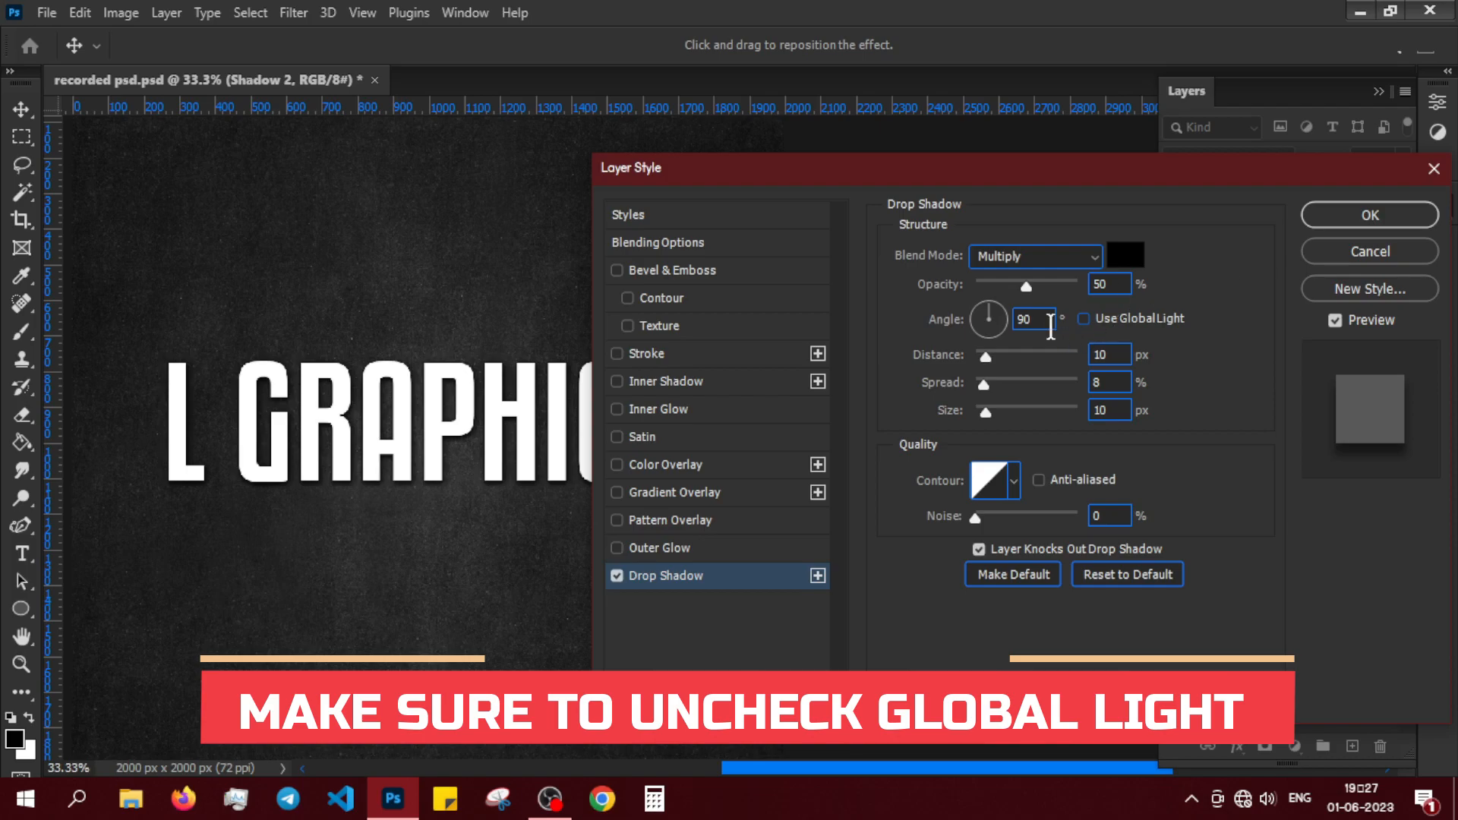
pyautogui.doubleClick(1051, 319)
pyautogui.write('149')
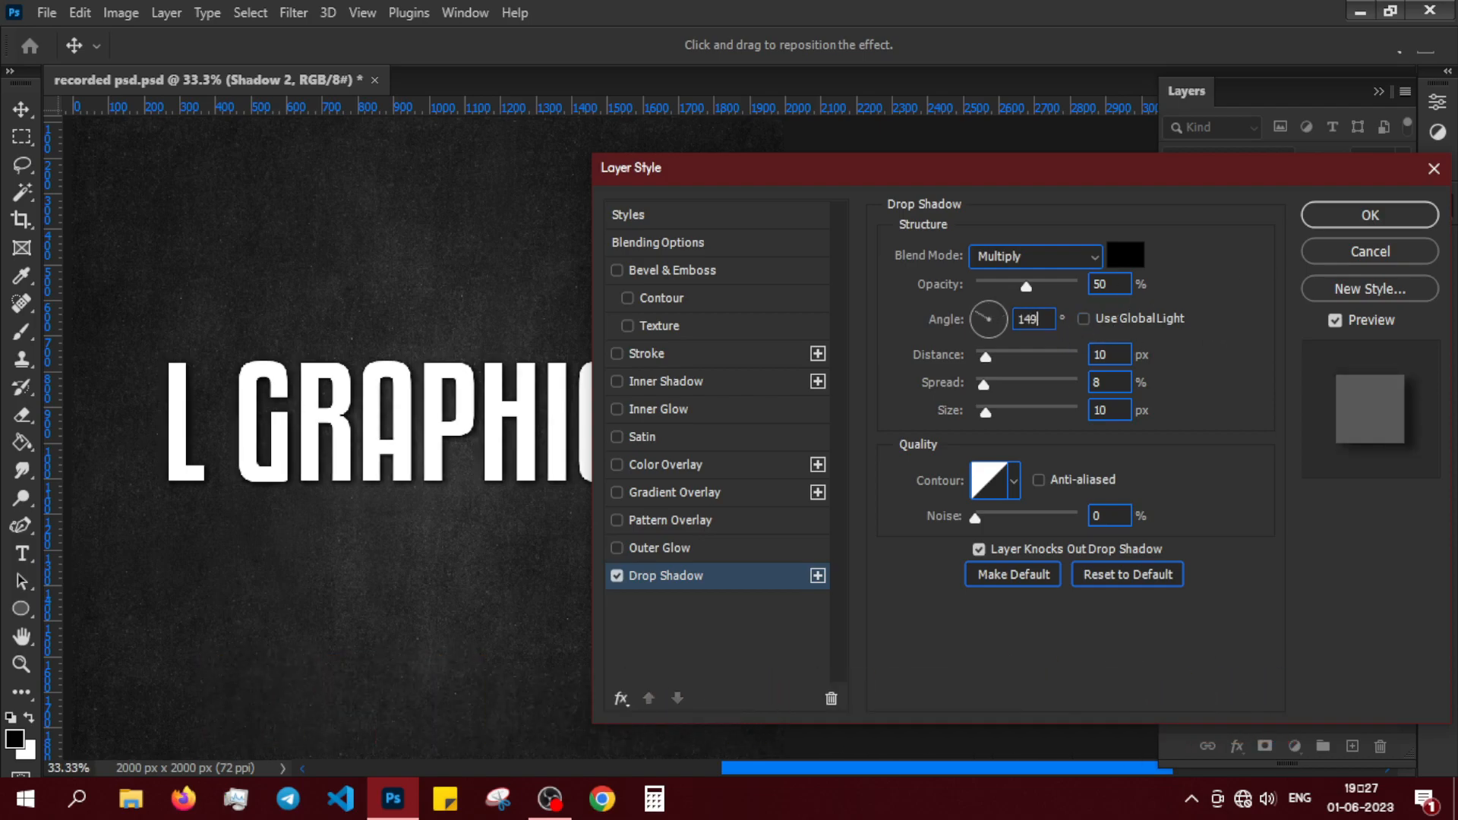
pyautogui.click(1357, 220)
pyautogui.click(1291, 646)
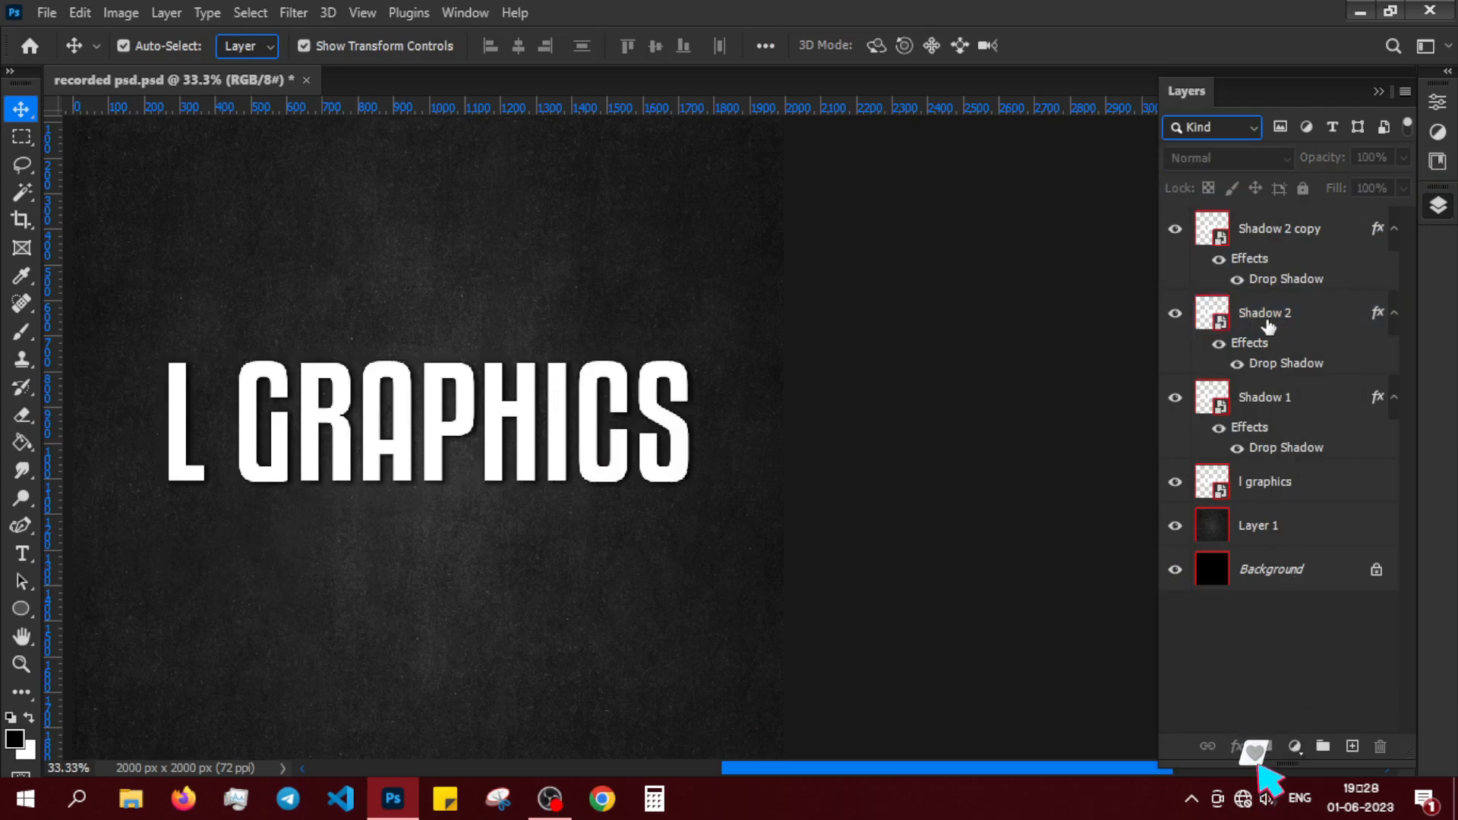
# - Rename the Shadow 2 copy layer "Shadow 3"
pyautogui.doubleClick(1282, 230)
pyautogui.write('Shadow 3')
pyautogui.press('Return')
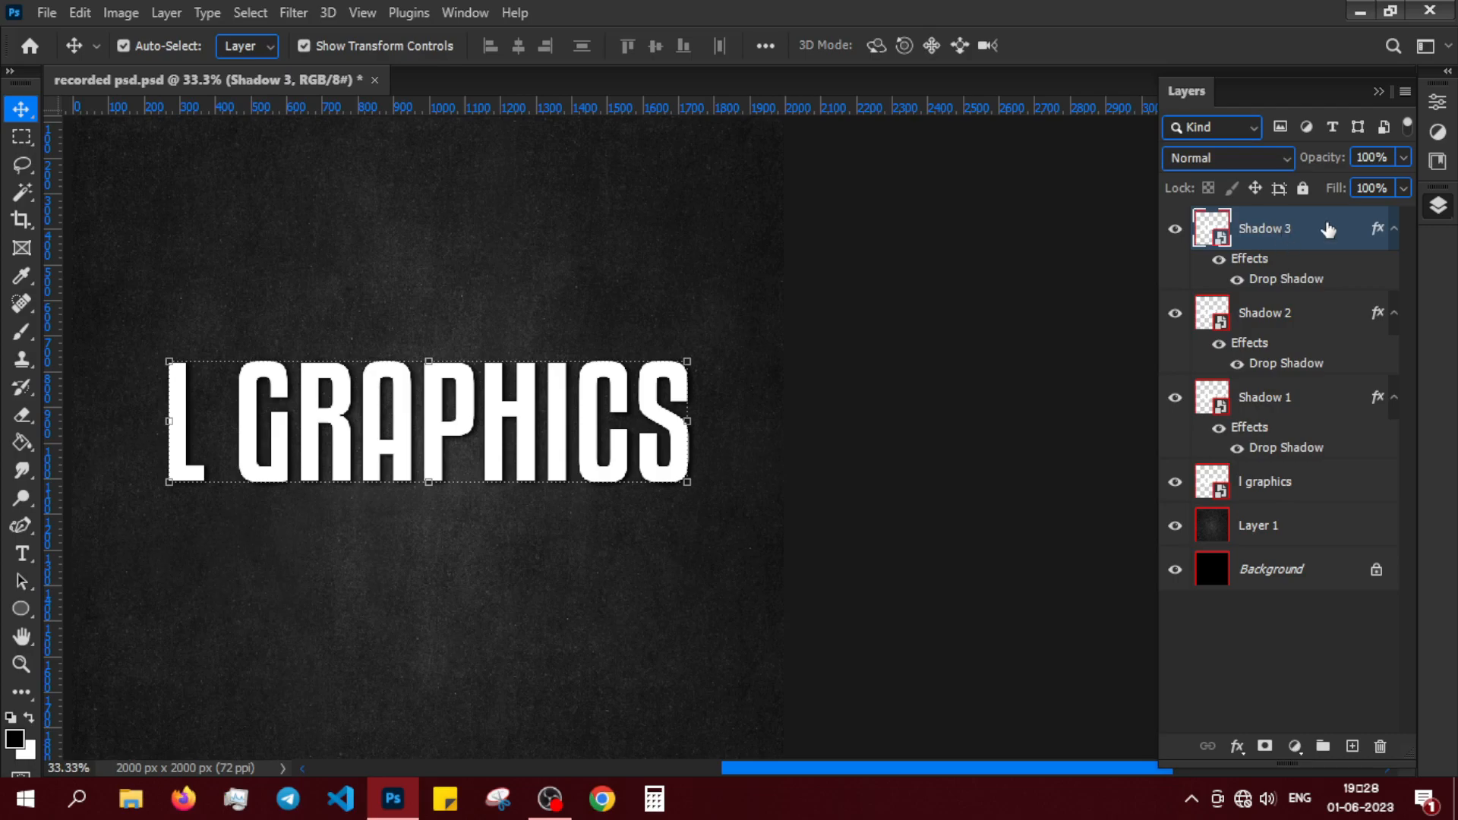
pyautogui.rightClick(1317, 237)
pyautogui.press('Escape')
# - Duplicate the Shadow 3 layer and rename the copy "Shadow 4"
pyautogui.hotkey('ctrl', 'j')
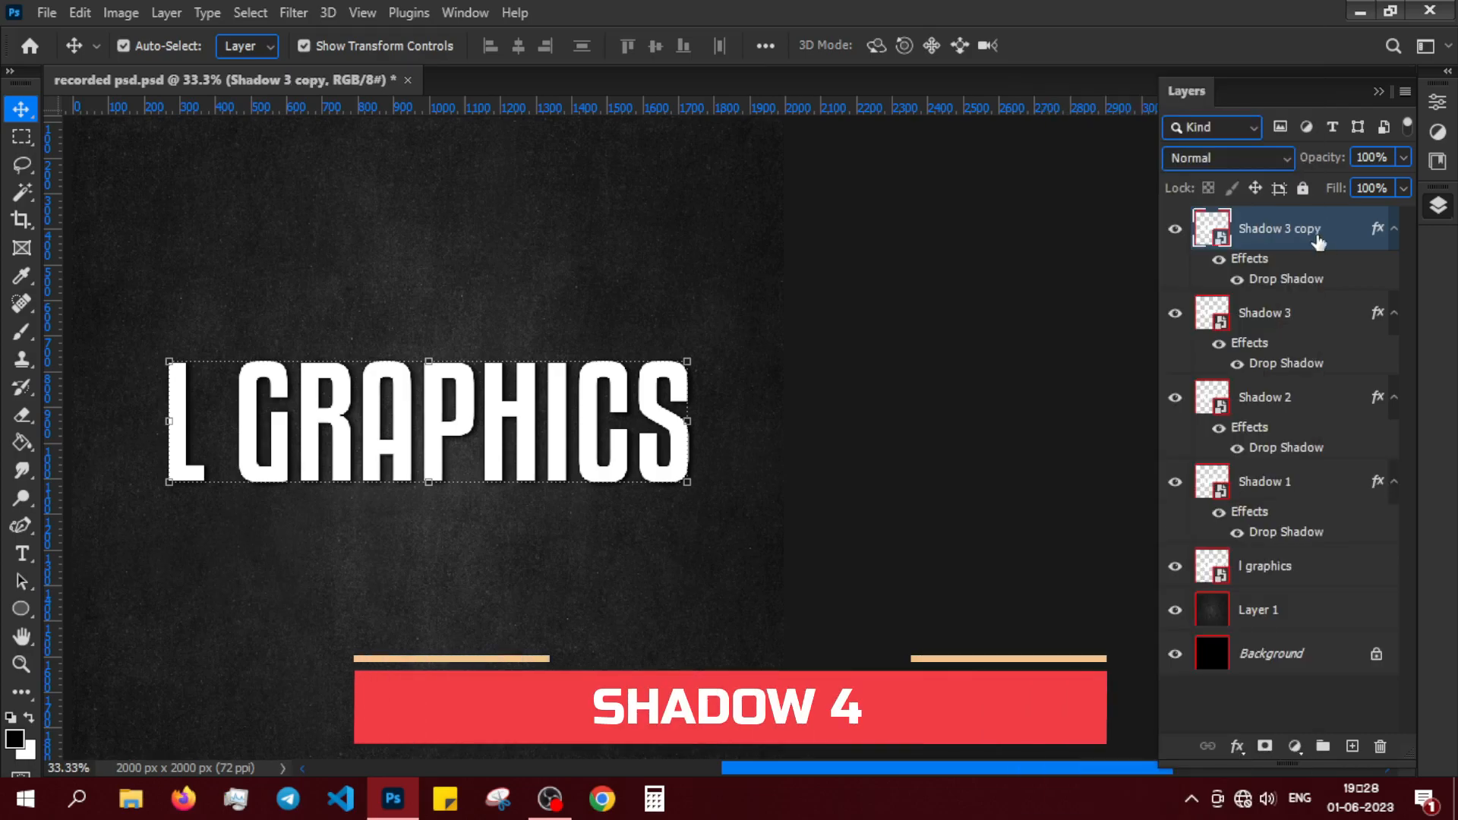
pyautogui.doubleClick(1318, 230)
pyautogui.write('Shadow ')
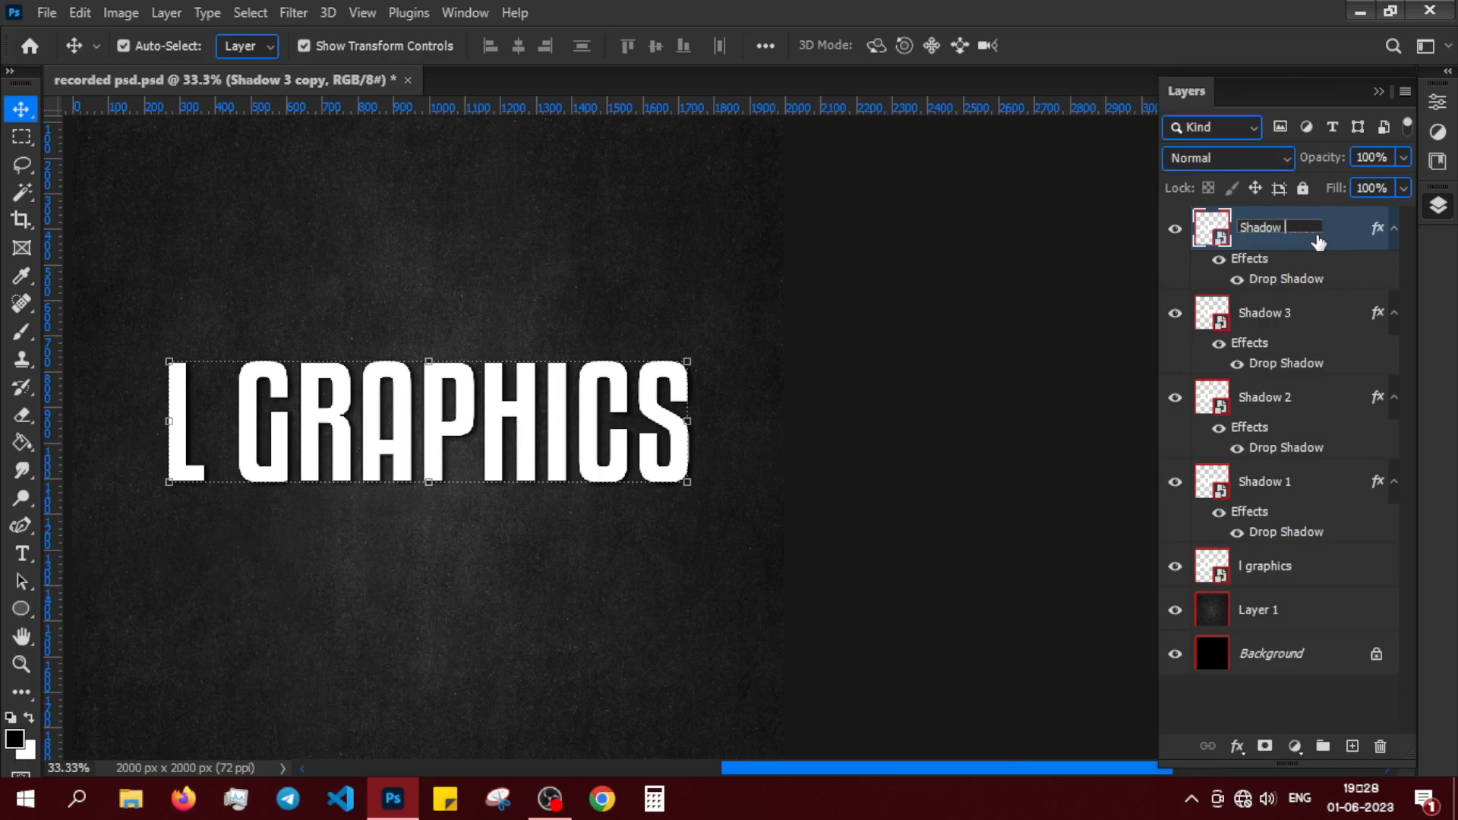
pyautogui.write('4')
pyautogui.press('Return')
# - Set Shadow 4's drop shadow to a 160° angle and 2 px distance, and apply the layer style
pyautogui.rightClick(1304, 236)
pyautogui.click(1076, 33)
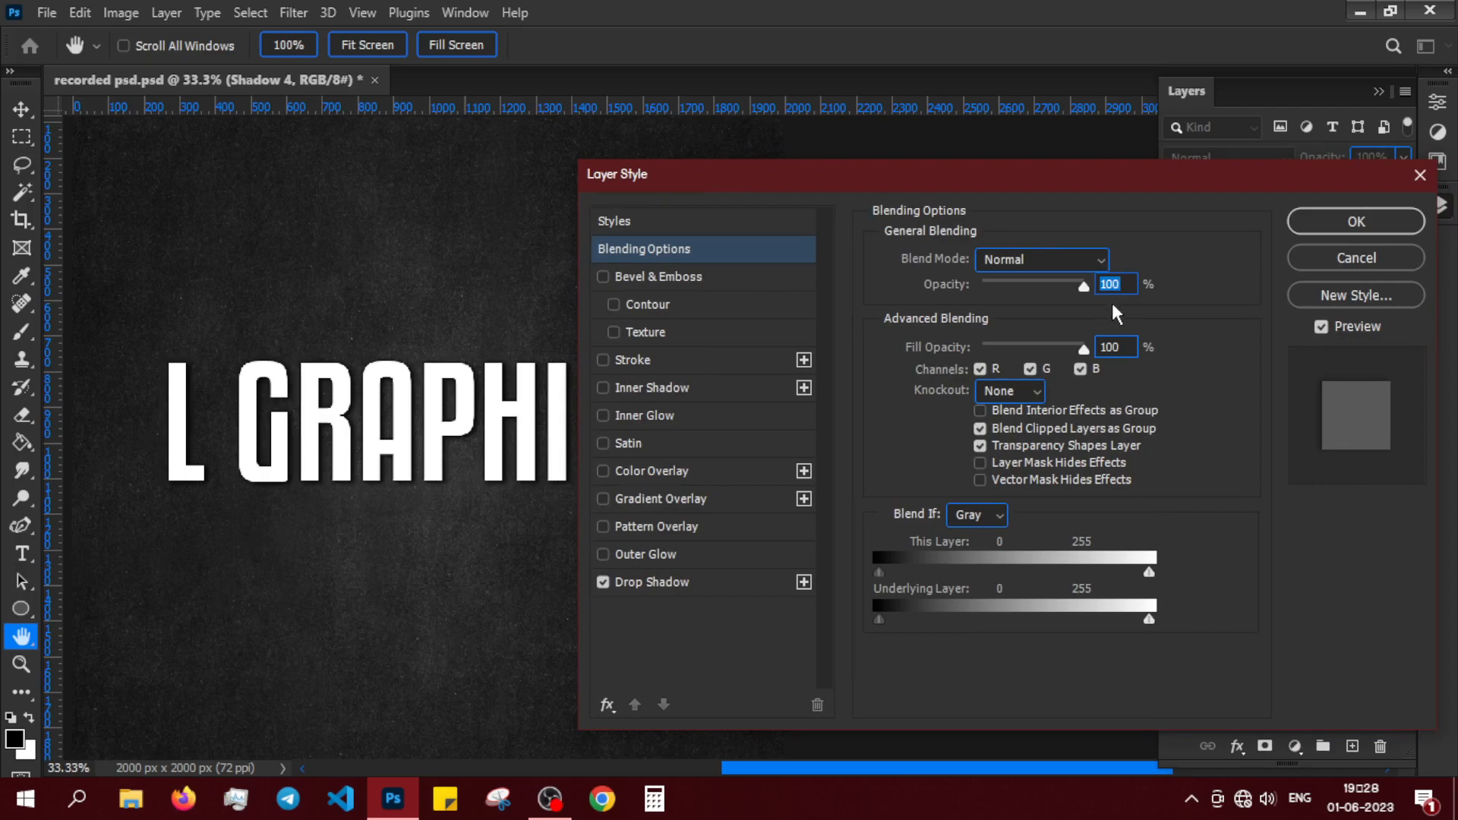
pyautogui.click(680, 581)
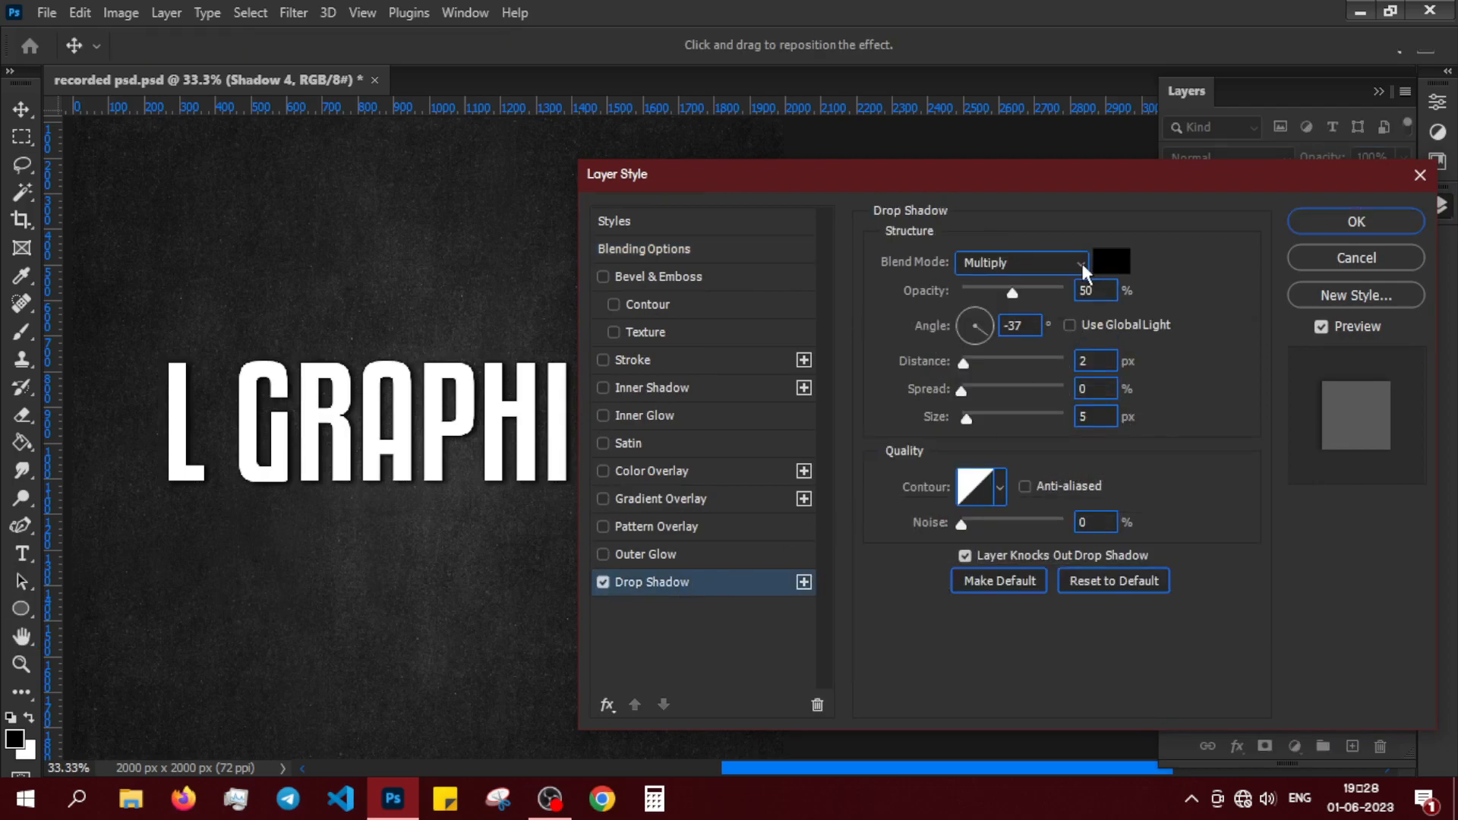
pyautogui.click(1027, 327)
pyautogui.press('BackSpace')
pyautogui.press('BackSpace')
pyautogui.press('BackSpace')
pyautogui.write('160')
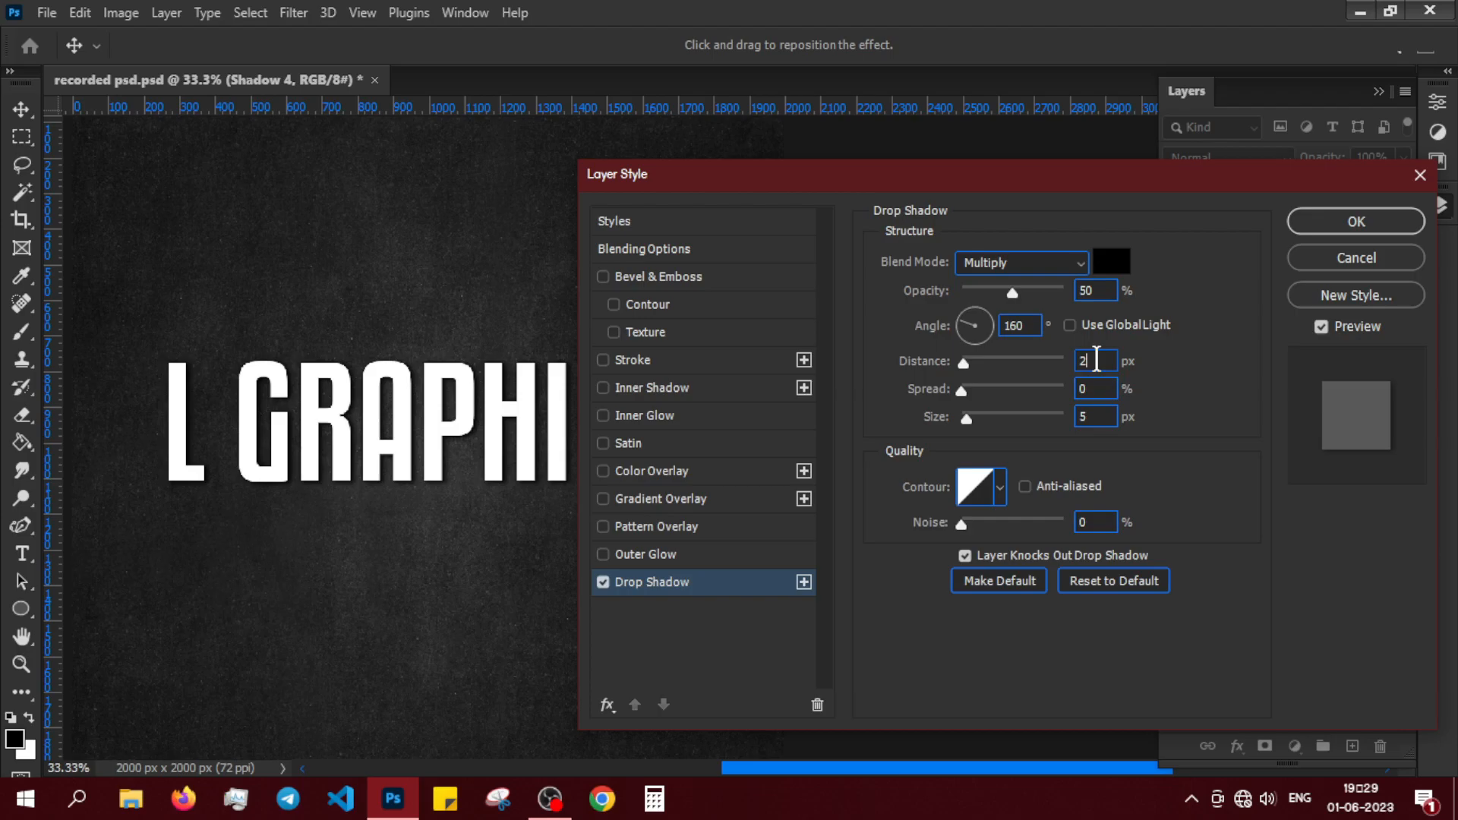
pyautogui.click(1097, 360)
pyautogui.press('BackSpace')
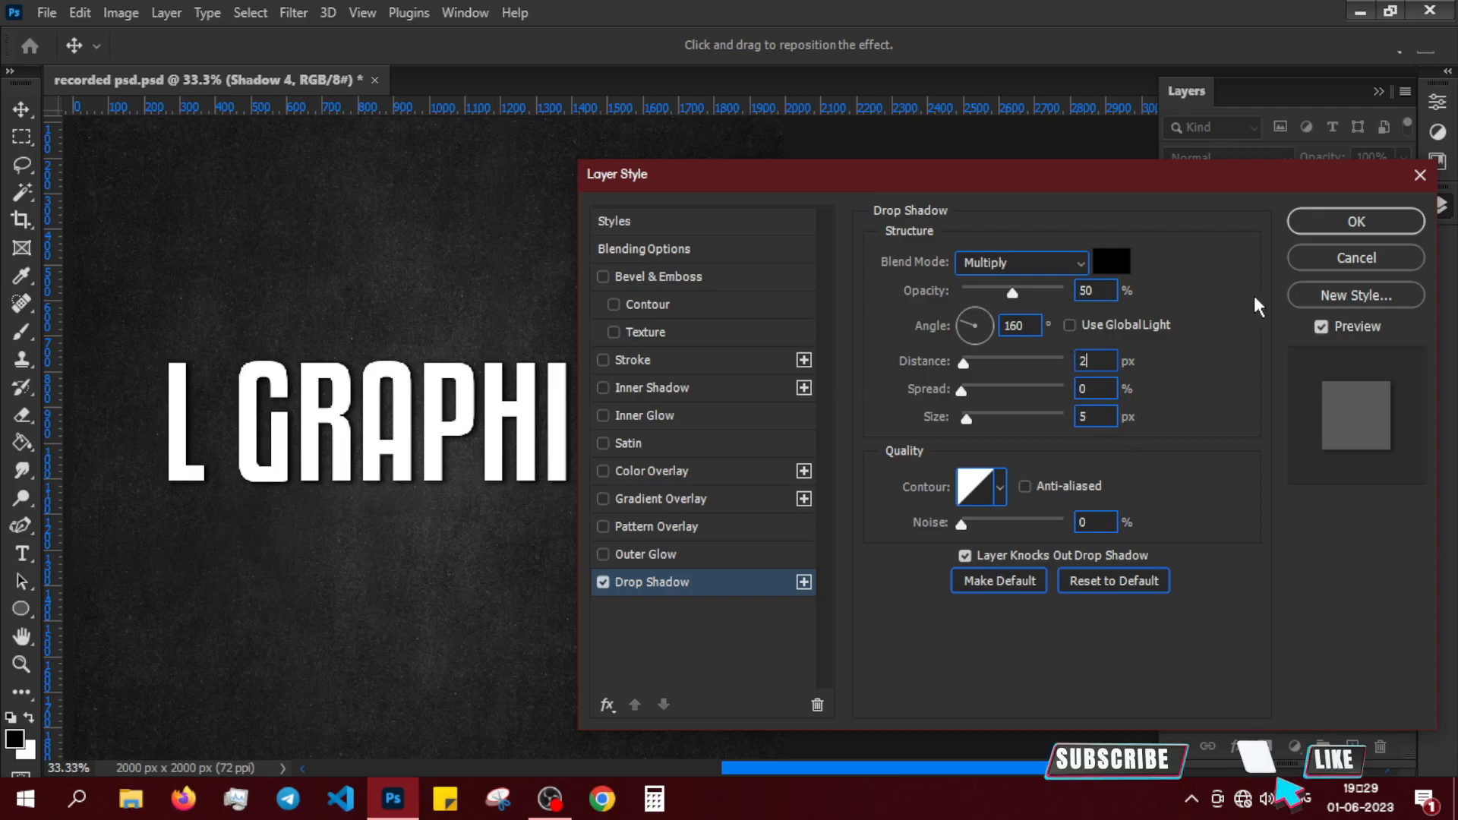
pyautogui.click(1331, 226)
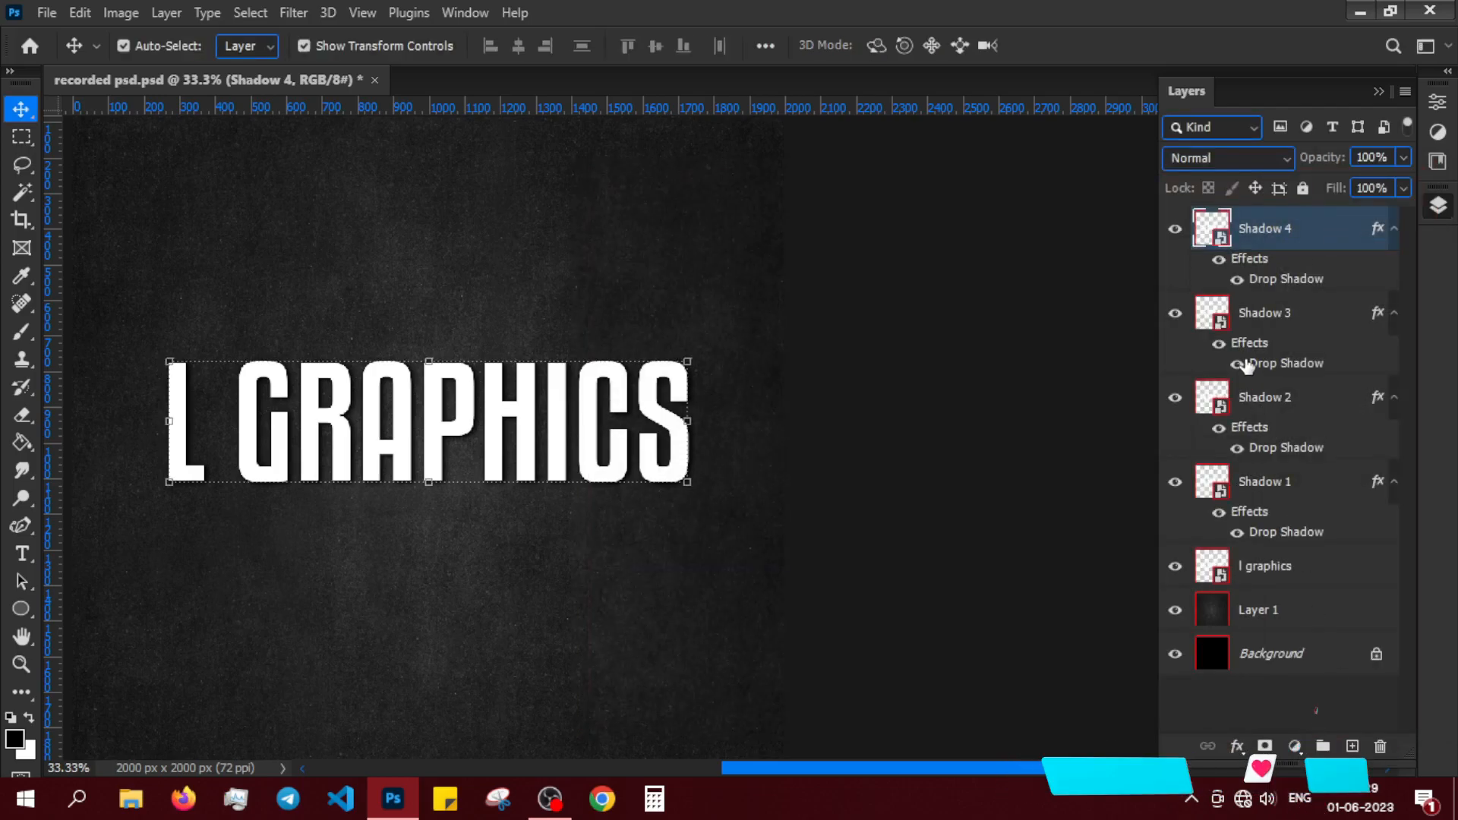
# - Collapse the effects lists of the four shadow layers
pyautogui.click(1395, 229)
pyautogui.click(1395, 272)
pyautogui.click(1394, 316)
pyautogui.click(1394, 364)
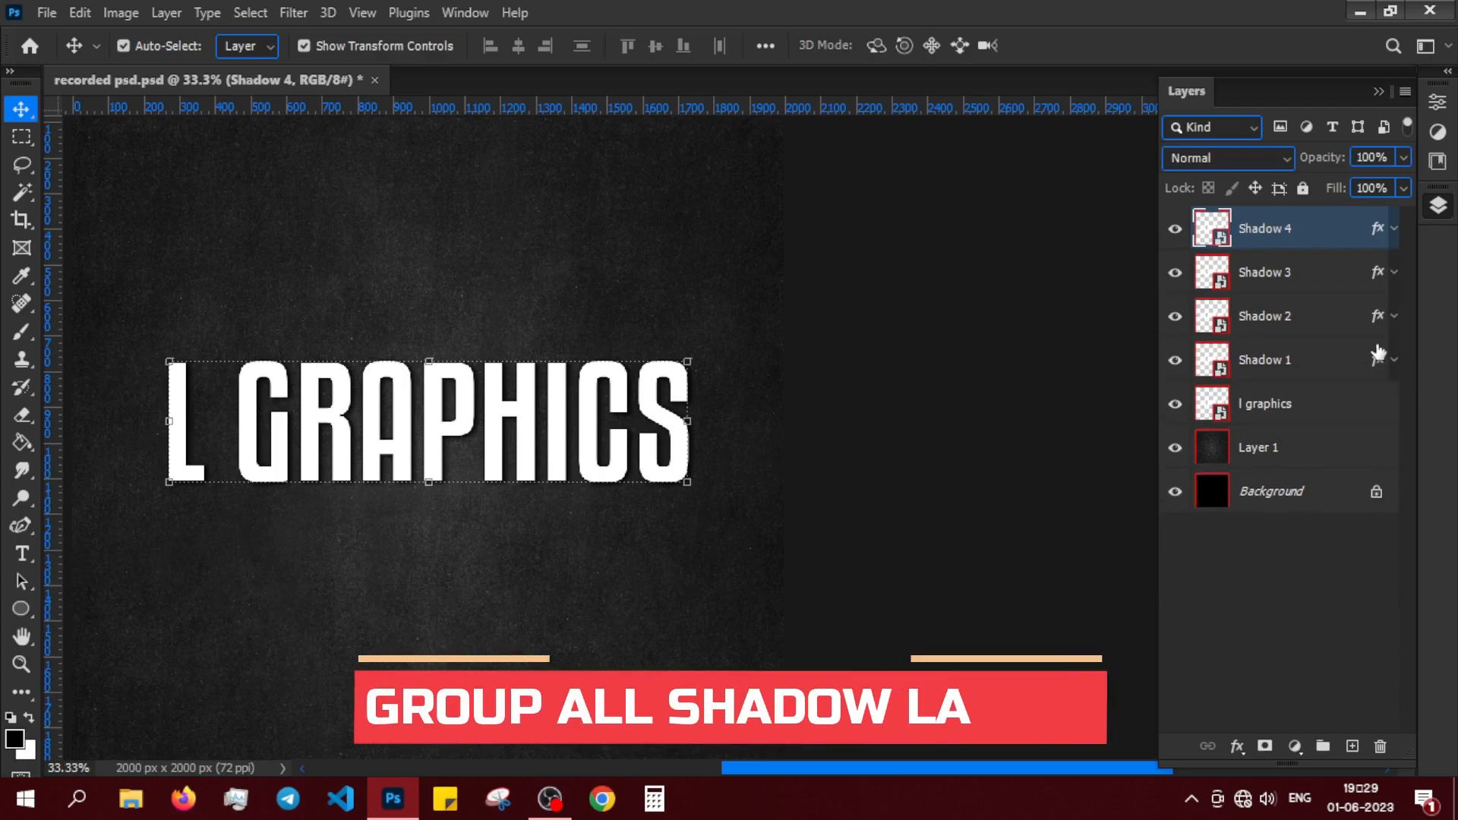
# - Group the layers Shadow 1 to Shadow 4 and name the group "Shadows"
pyautogui.keyDown('ctrl'); pyautogui.click(1301, 273); pyautogui.keyUp('ctrl')
pyautogui.keyDown('ctrl'); pyautogui.click(1292, 319); pyautogui.keyUp('ctrl')
pyautogui.keyDown('ctrl'); pyautogui.click(1301, 362); pyautogui.keyUp('ctrl')
pyautogui.hotkey('ctrl', 'g')
pyautogui.doubleClick(1254, 219)
pyautogui.write('Shadows')
pyautogui.press('Return')
# - Duplicate the l graphics layer, placing the copy above the Shadows group, and rename it "BE 1"
pyautogui.hotkey('ctrl', '+')
pyautogui.moveTo(705, 370); pyautogui.dragTo(673, 367)
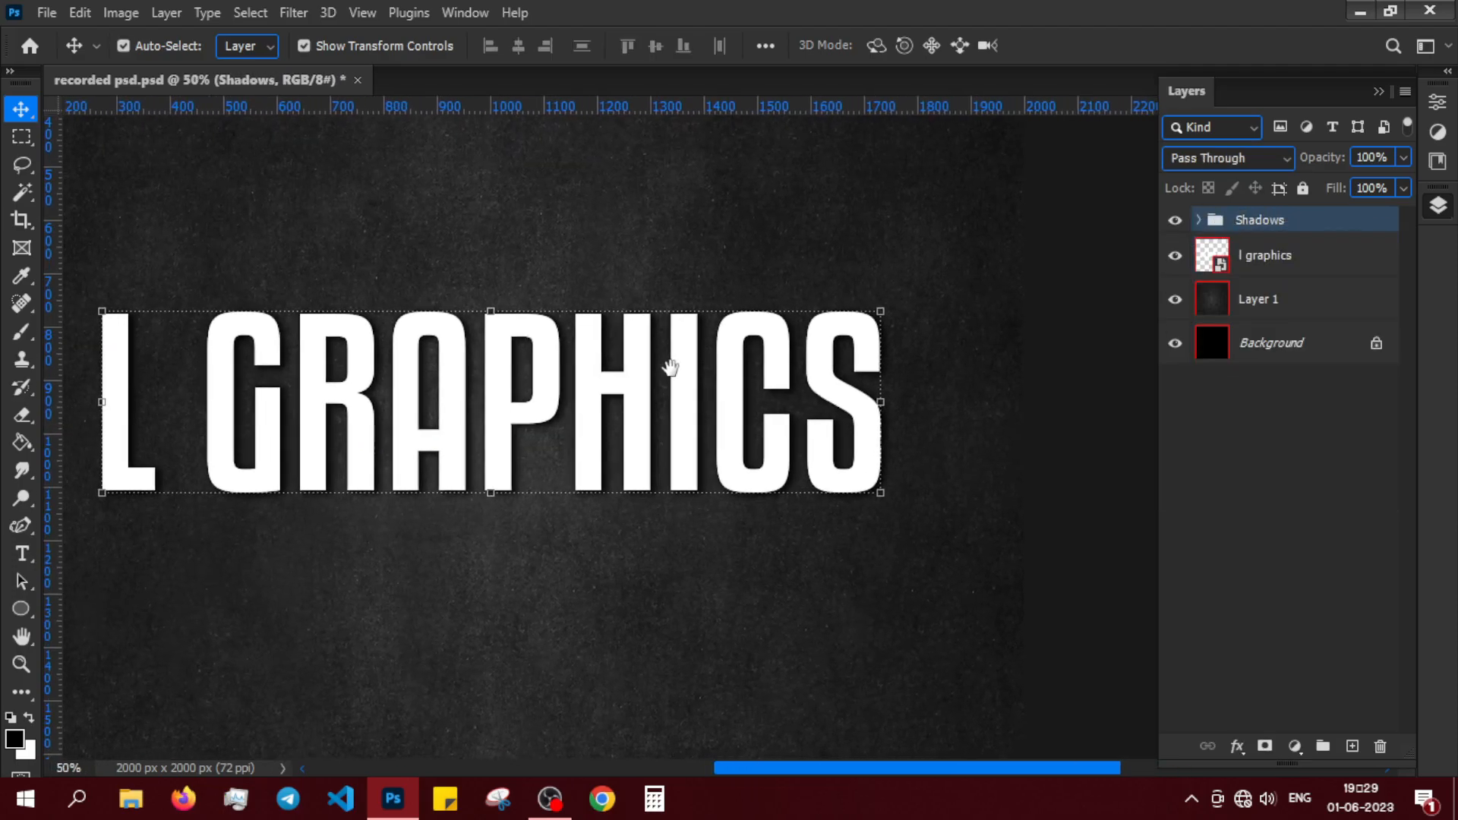
pyautogui.click(1272, 259)
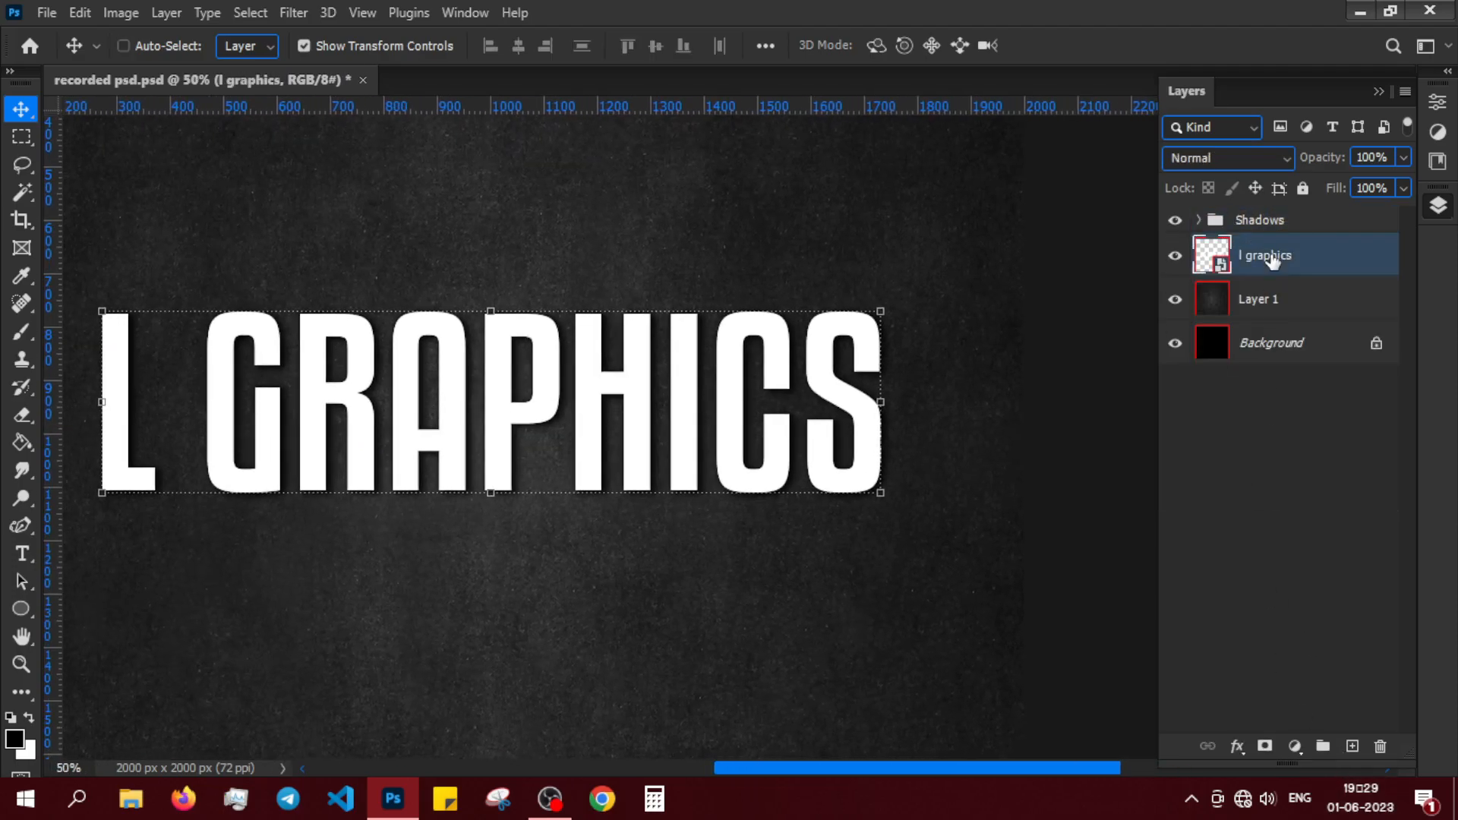
pyautogui.hotkey('ctrl', 'j')
pyautogui.moveTo(1273, 260); pyautogui.dragTo(1263, 214)
pyautogui.doubleClick(1278, 227)
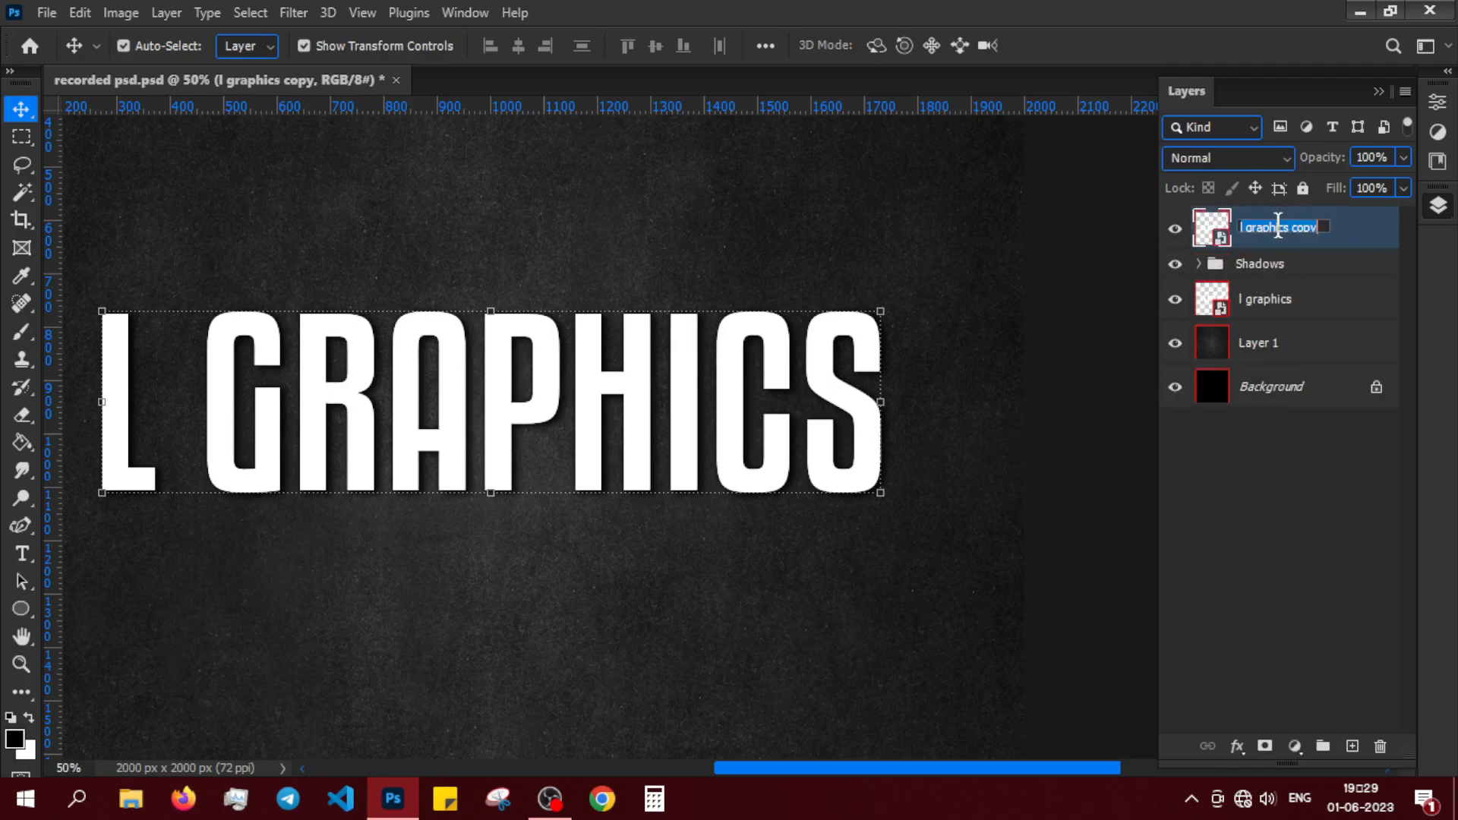
pyautogui.write('BE 1')
pyautogui.press('Return')
# - Add a Bevel & Emboss effect to the BE 1 layer and reset its settings to default
pyautogui.rightClick(1279, 229)
pyautogui.click(1053, 33)
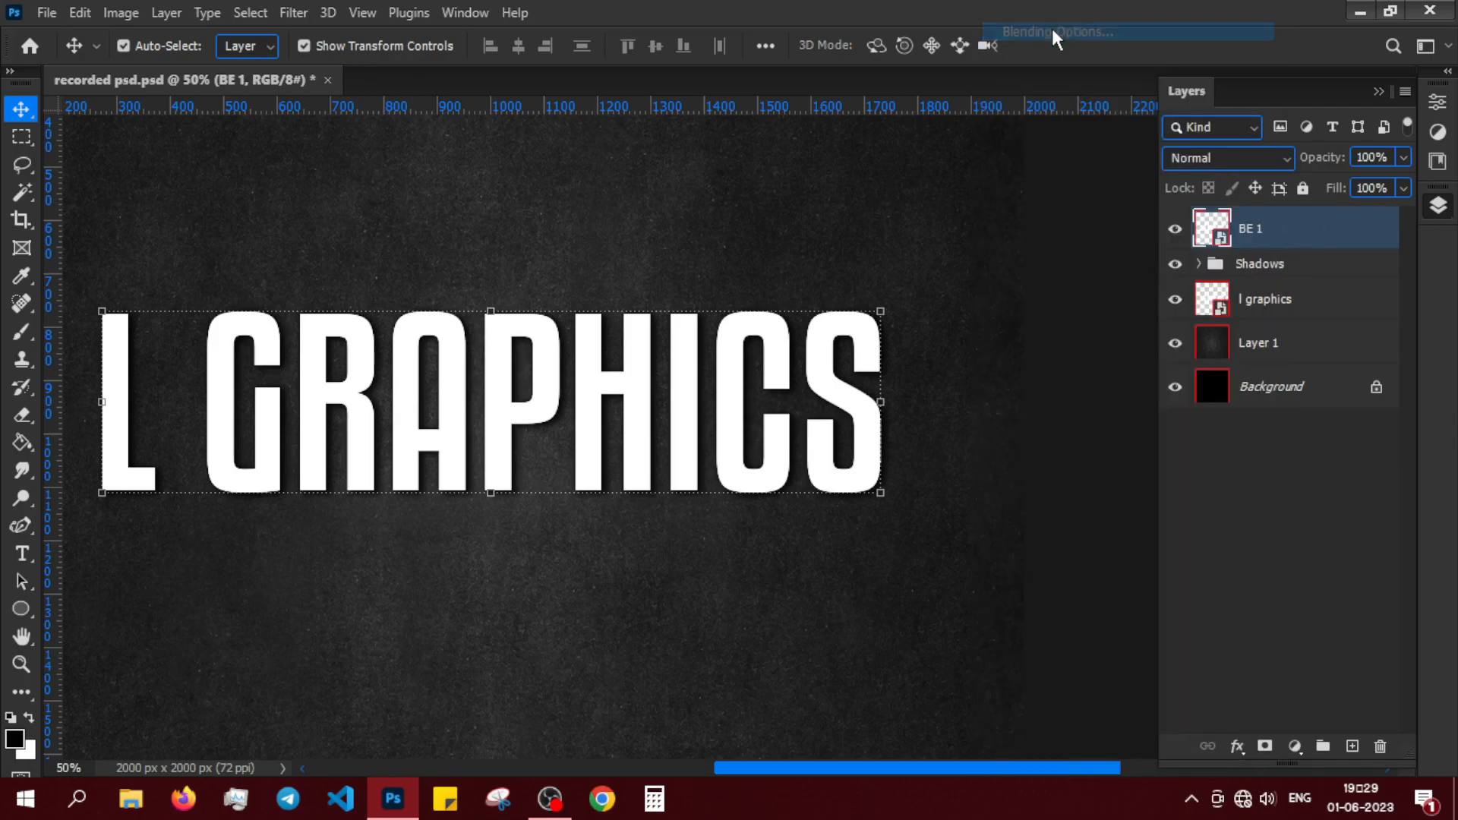
pyautogui.moveTo(692, 180); pyautogui.dragTo(780, 180)
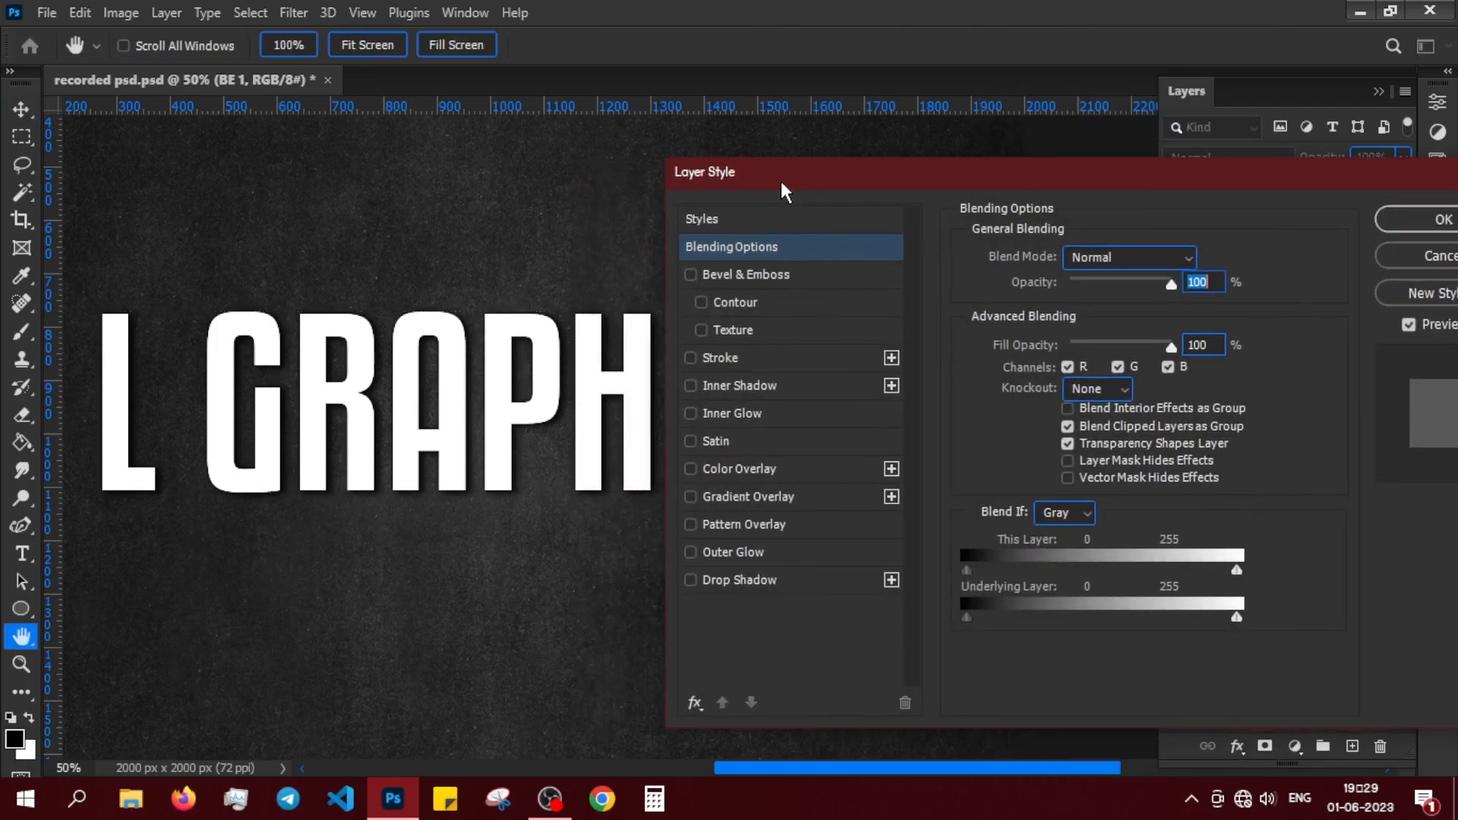
pyautogui.click(724, 270)
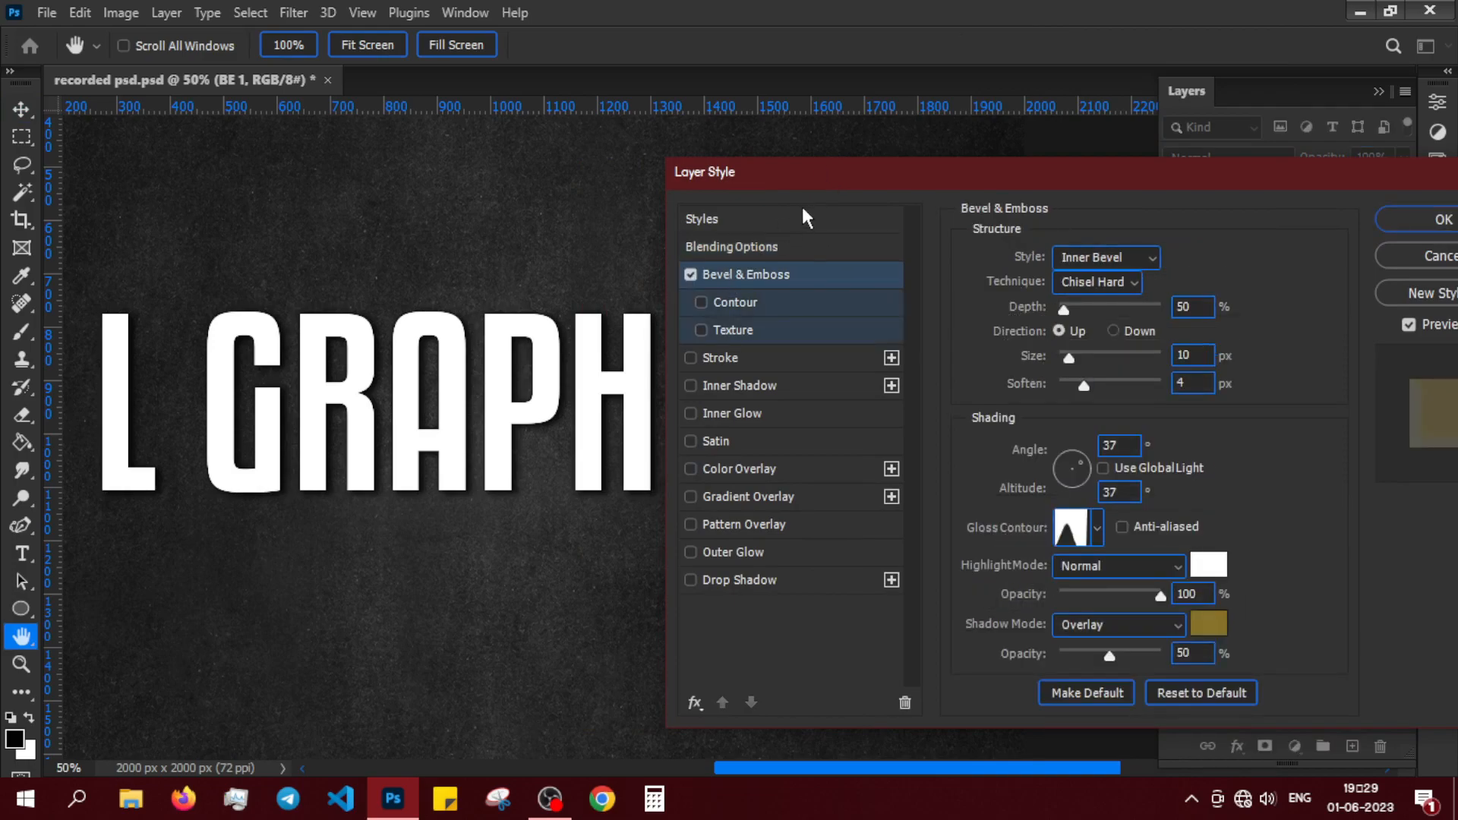
pyautogui.moveTo(788, 182); pyautogui.dragTo(756, 176)
pyautogui.click(1158, 687)
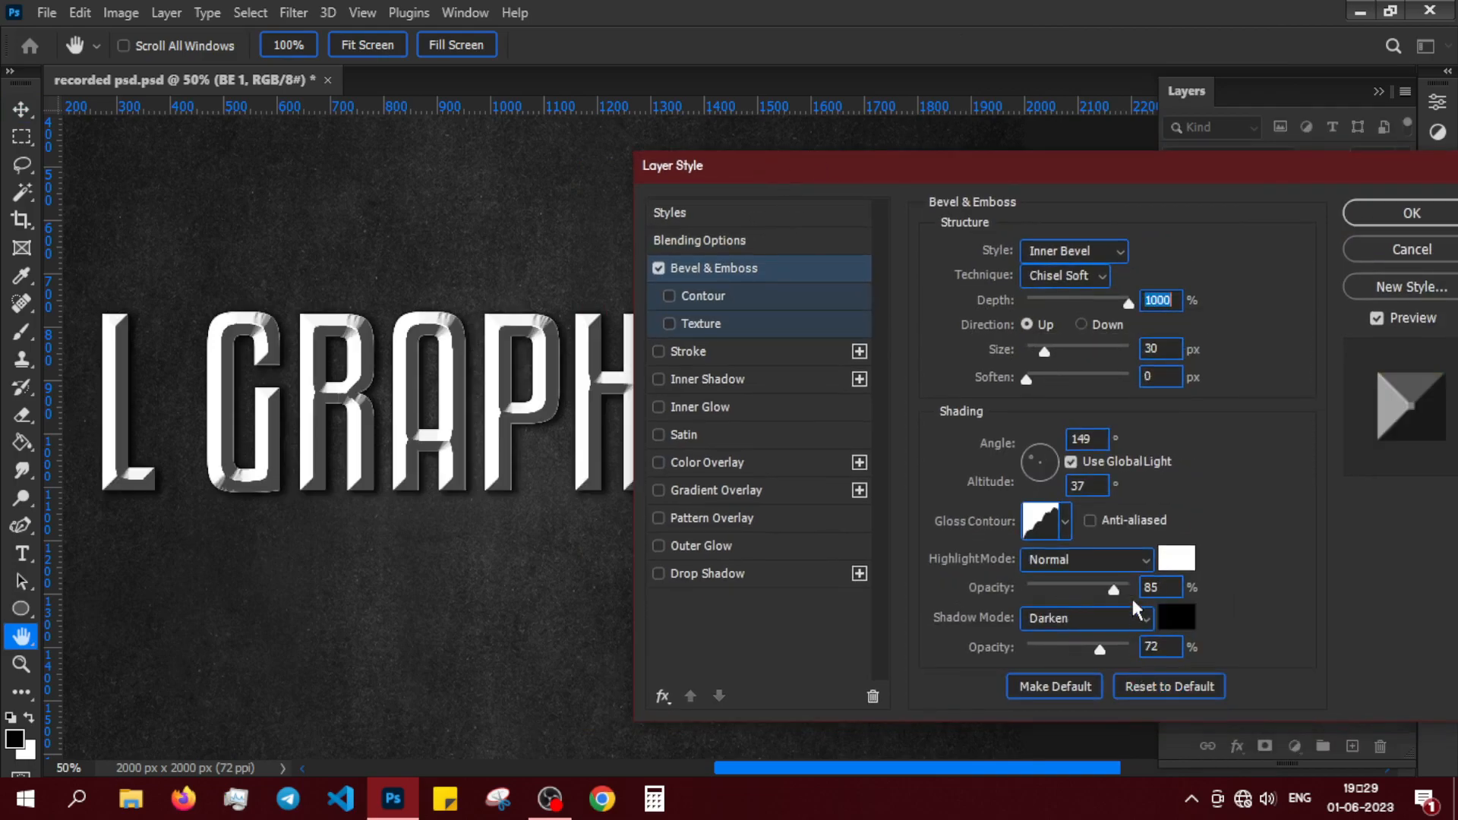
# - Set the inner bevel's technique to Smooth and its depth to 500%
pyautogui.click(1088, 258)
pyautogui.click(1083, 289)
pyautogui.click(1079, 278)
pyautogui.click(1074, 290)
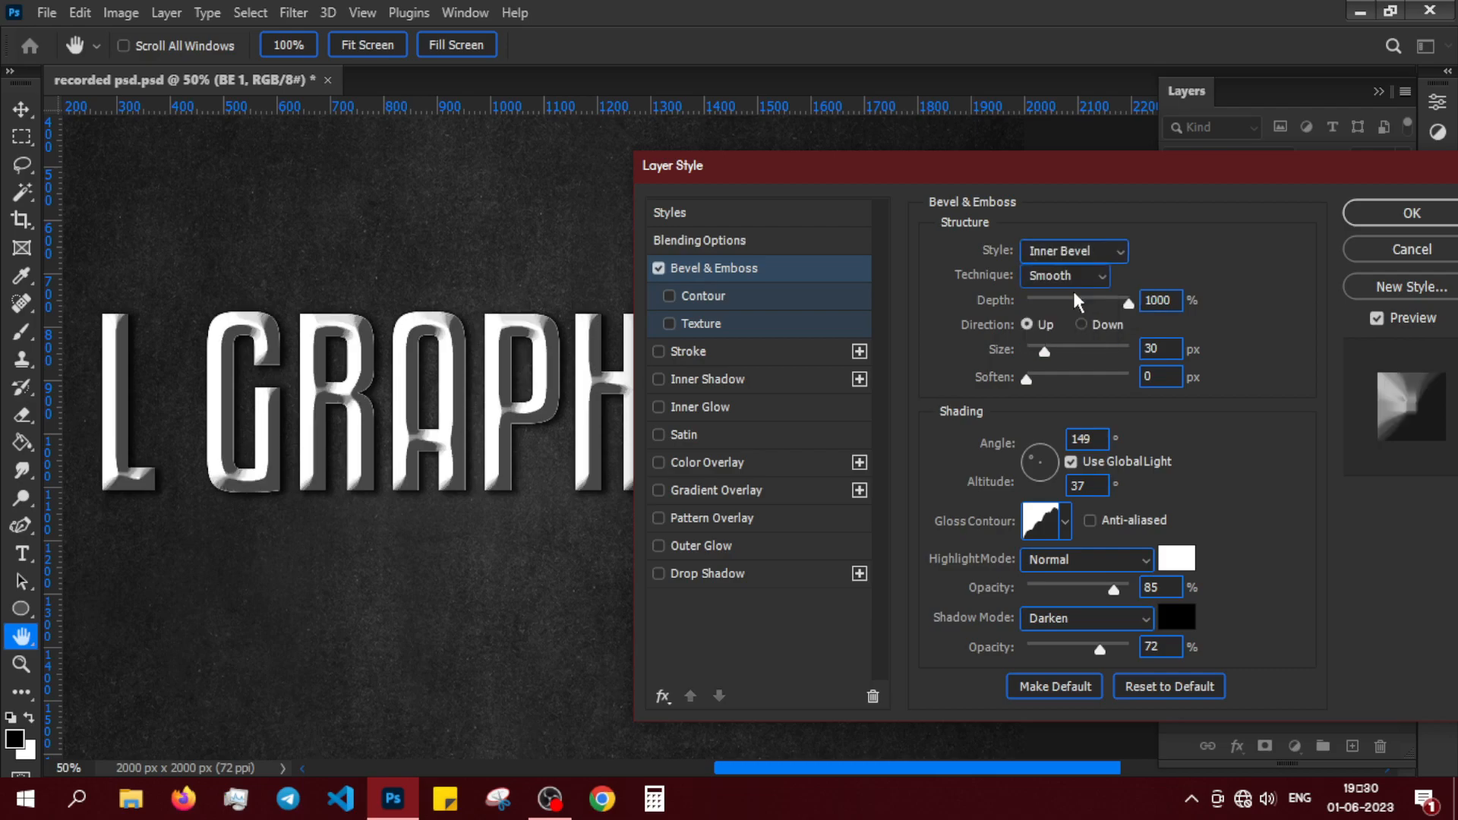
pyautogui.press('BackSpace')
pyautogui.press('BackSpace')
pyautogui.press('BackSpace')
pyautogui.press('BackSpace')
pyautogui.write('5')
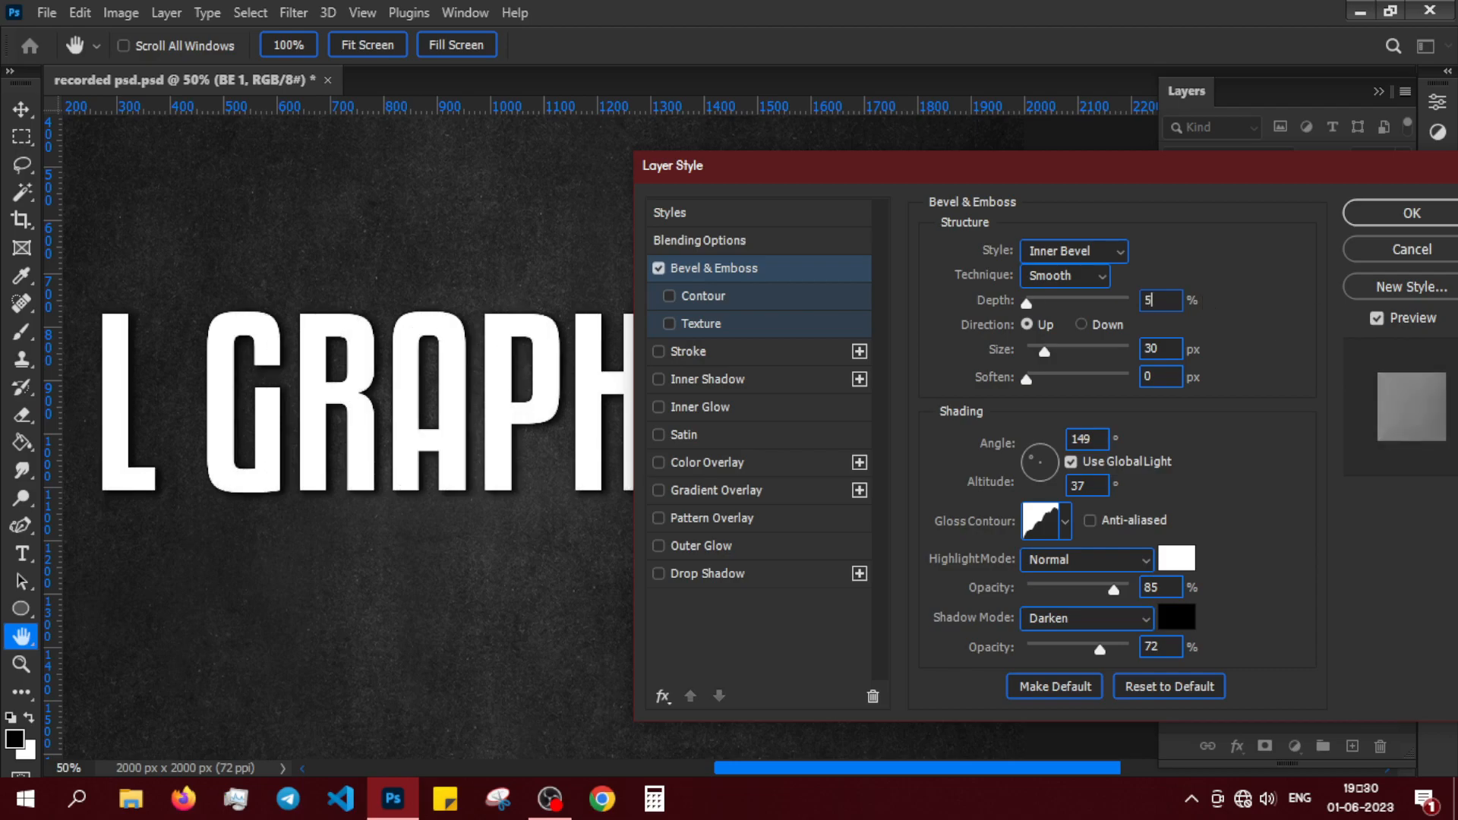
pyautogui.write('00')
# - Set the bevel's size to 3 px and its soften value to 5 px
pyautogui.doubleClick(1162, 351)
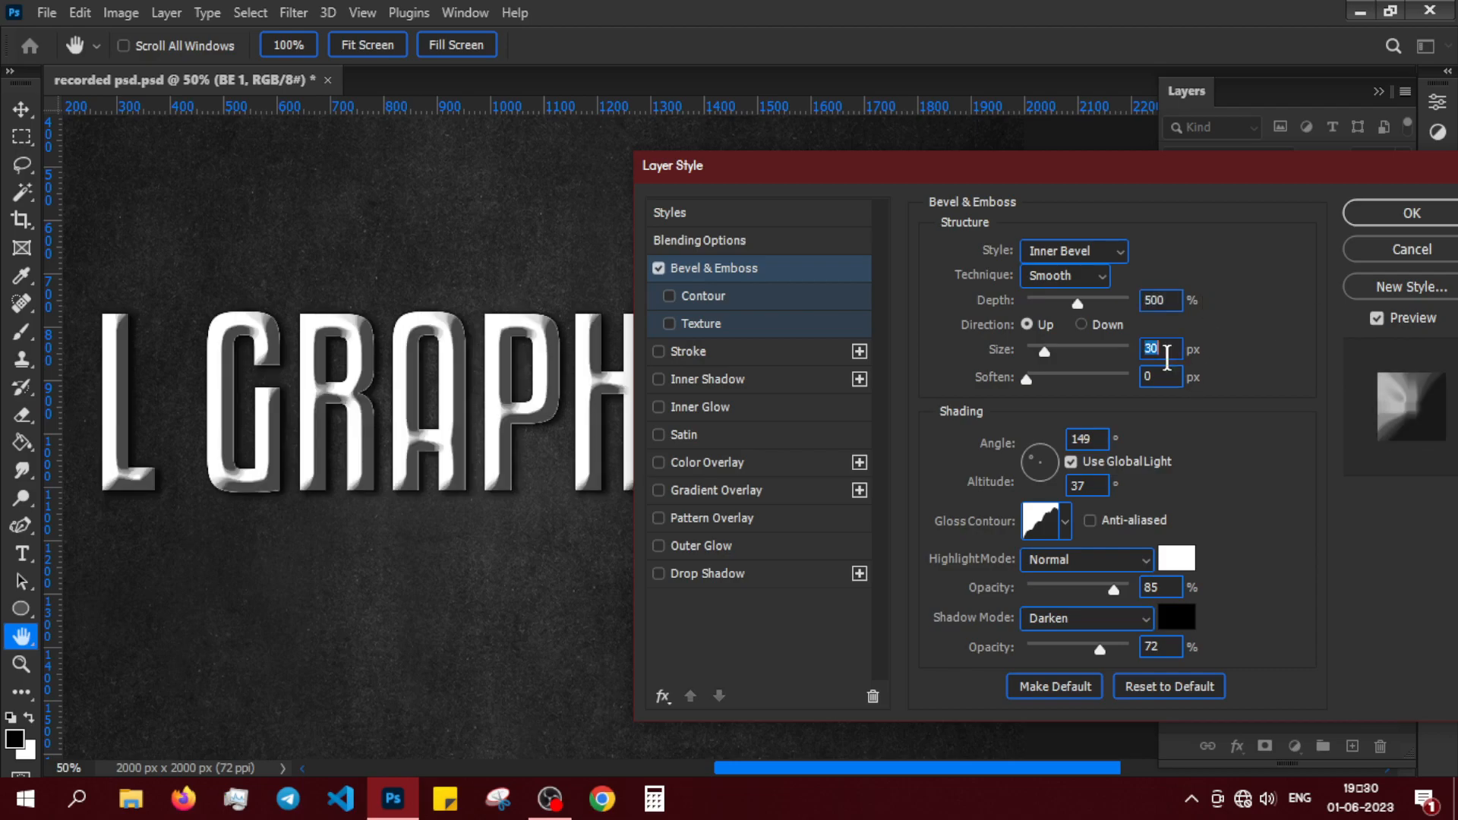
pyautogui.press('BackSpace')
pyautogui.write('3')
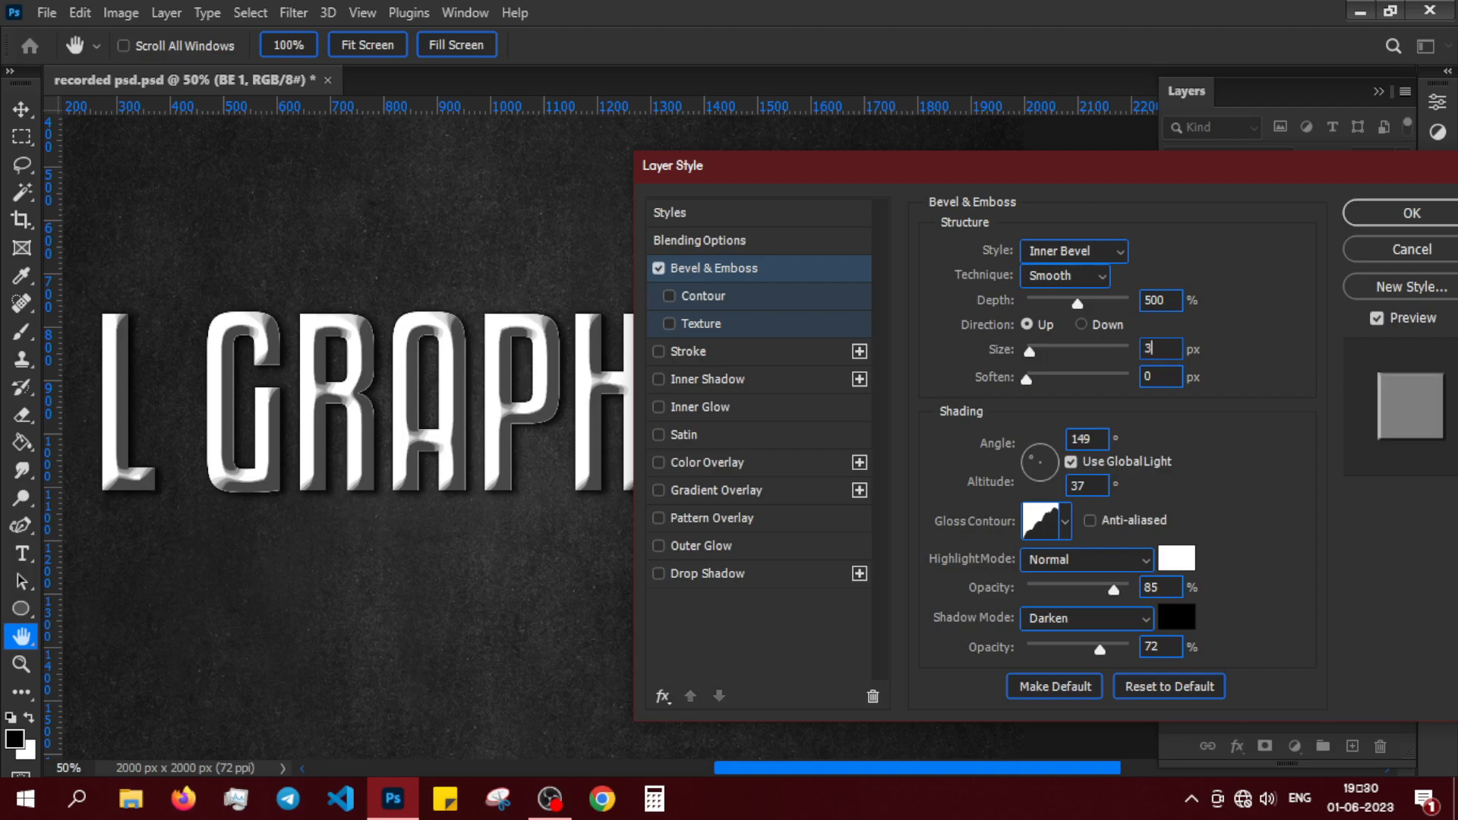
pyautogui.doubleClick(1160, 378)
pyautogui.write('5')
pyautogui.click(1094, 439)
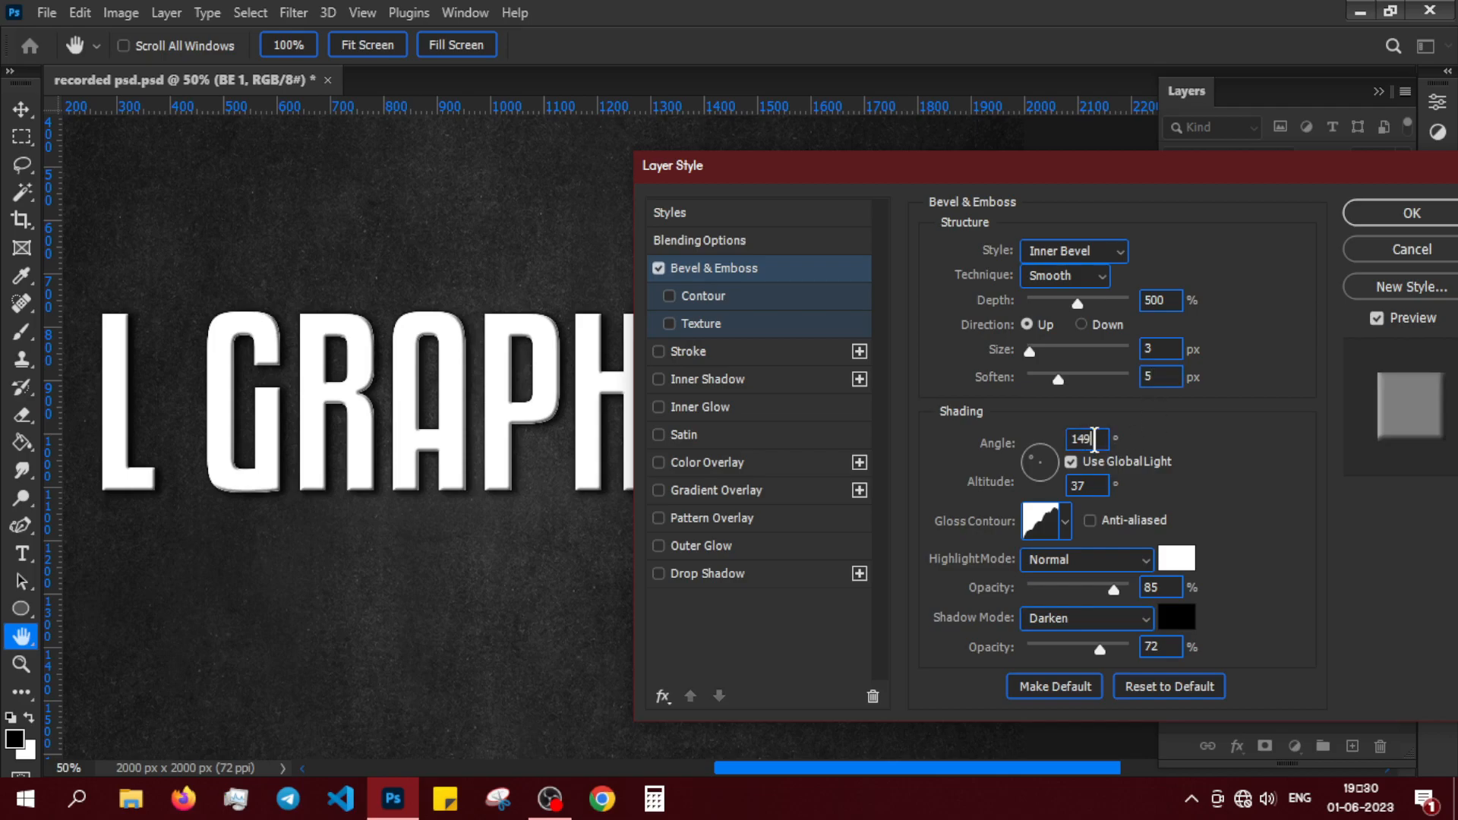
pyautogui.press('BackSpace')
pyautogui.press('BackSpace')
pyautogui.press('BackSpace')
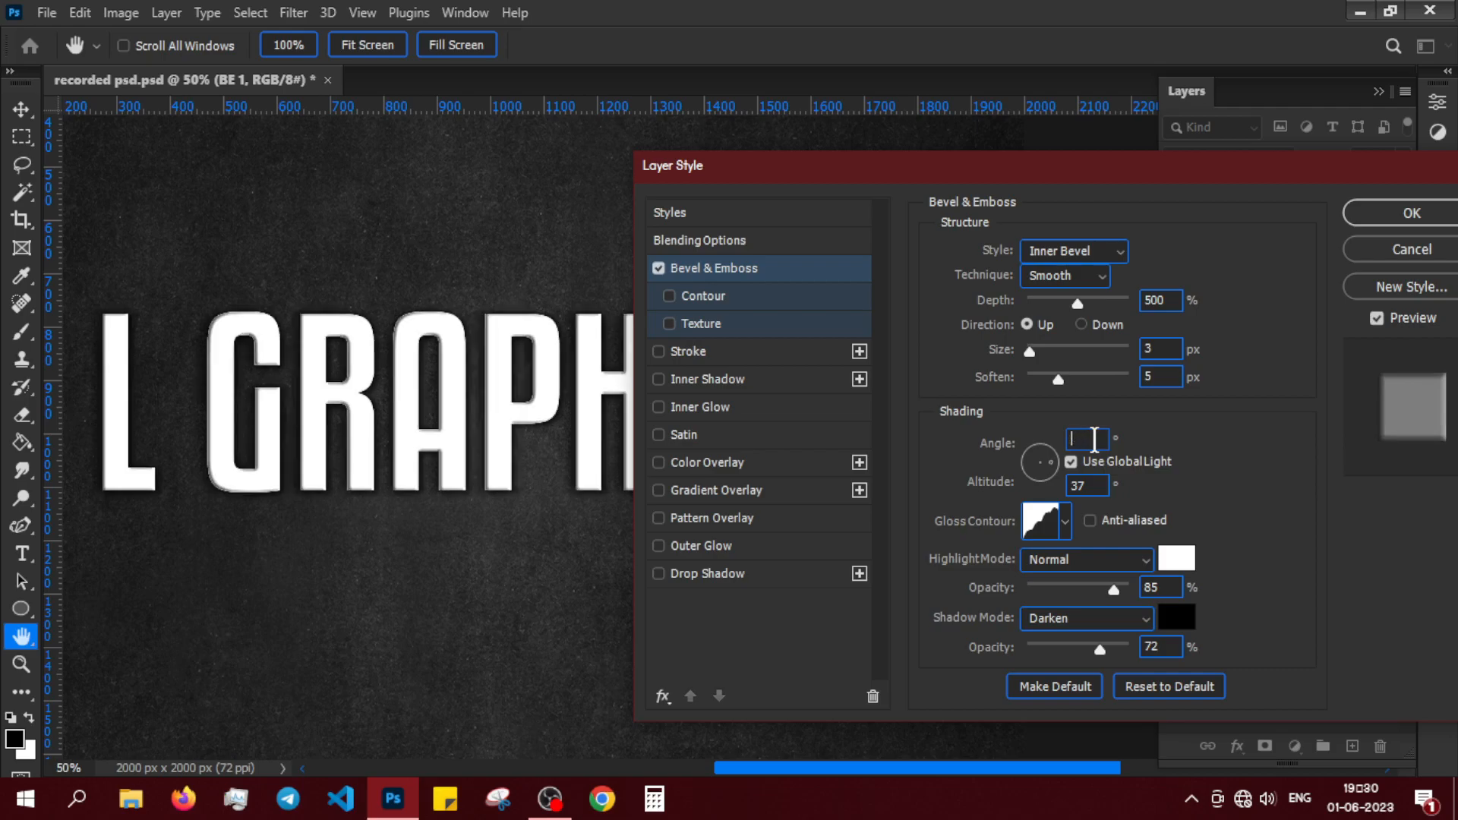
pyautogui.write('37')
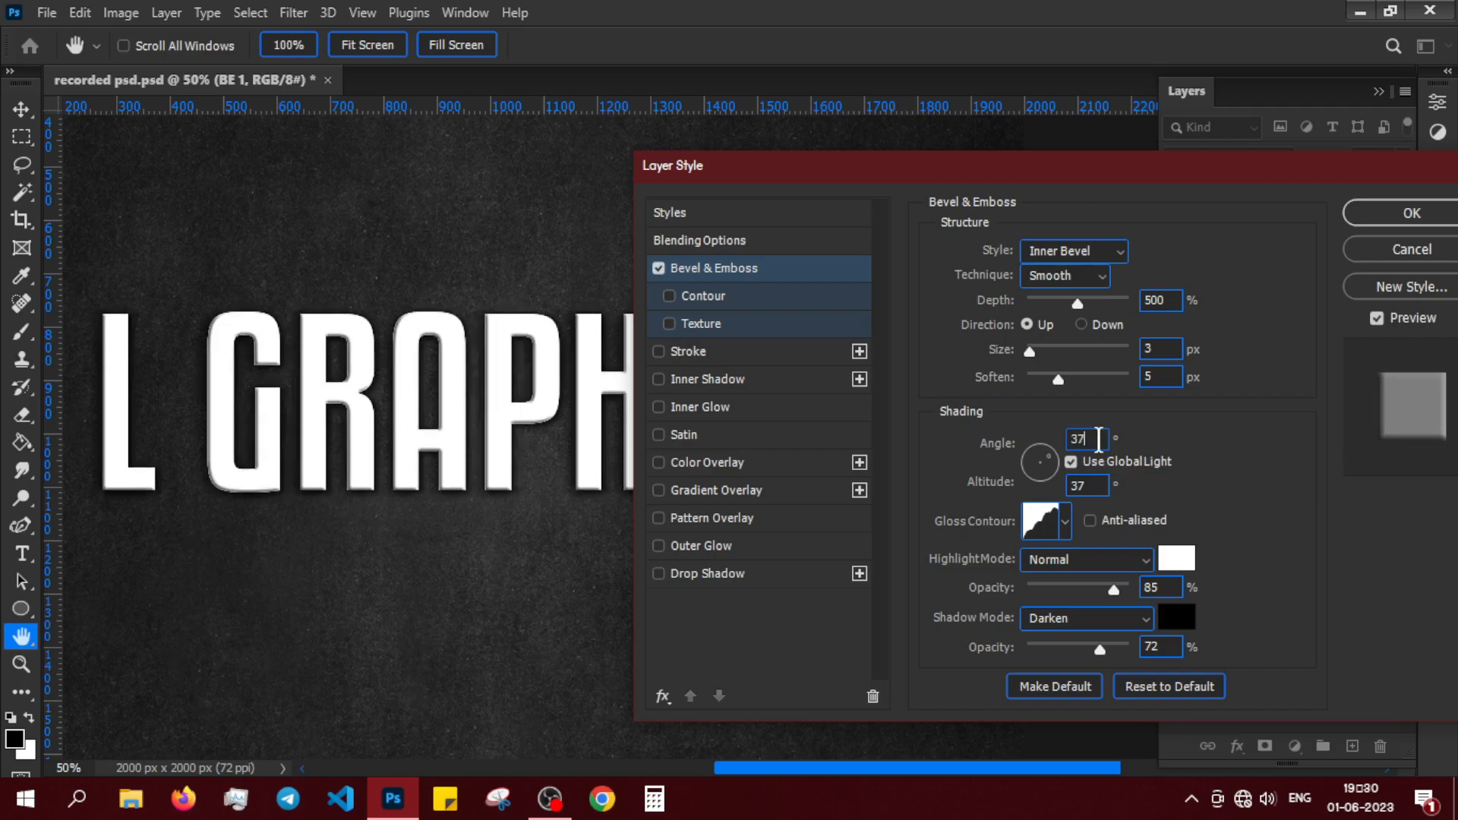
# - Turn off global light for the bevel and set both its angle and altitude to 37°
pyautogui.click(1069, 462)
pyautogui.click(1092, 444)
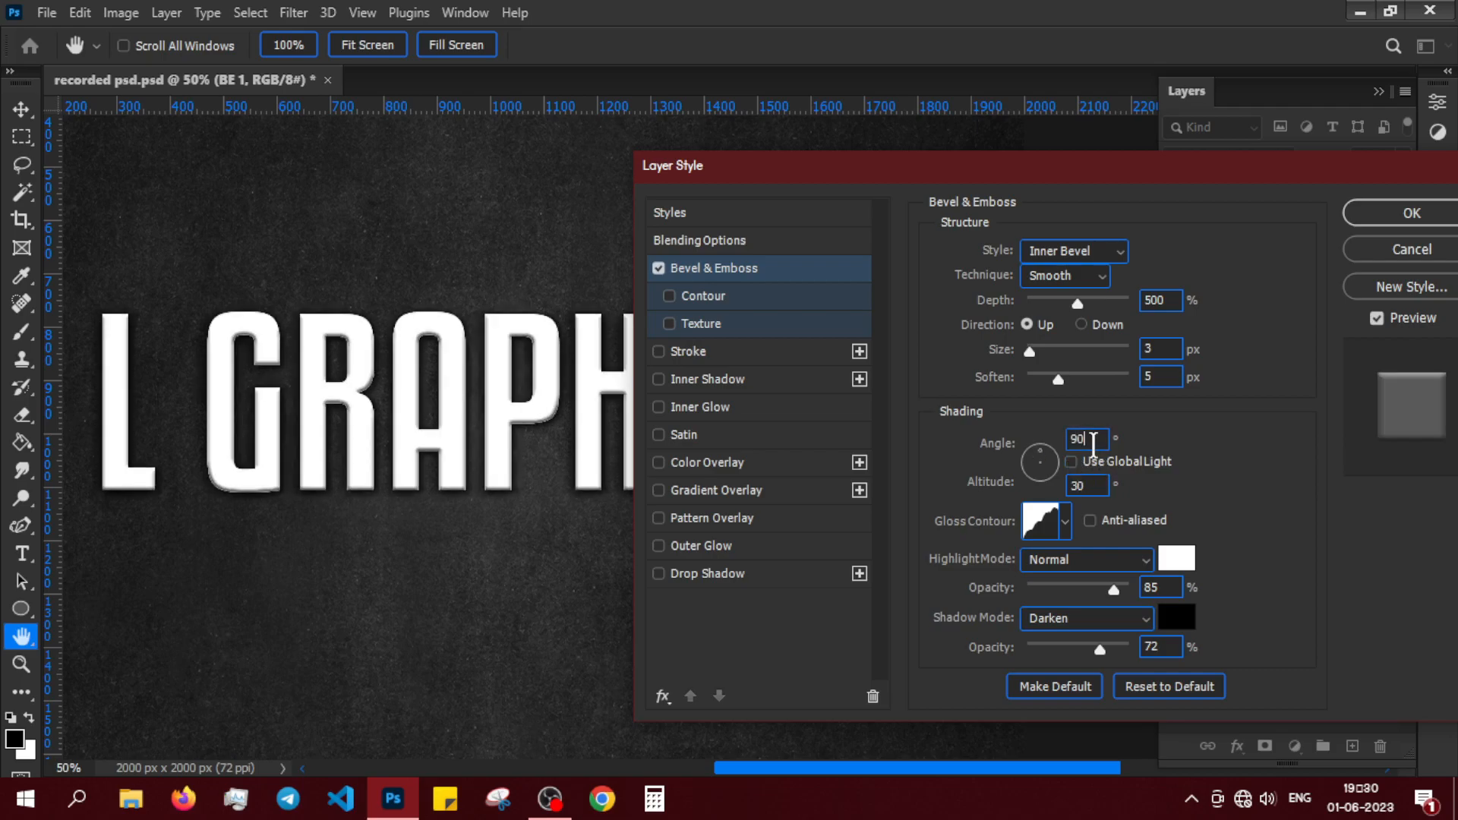
pyautogui.press('BackSpace')
pyautogui.press('BackSpace')
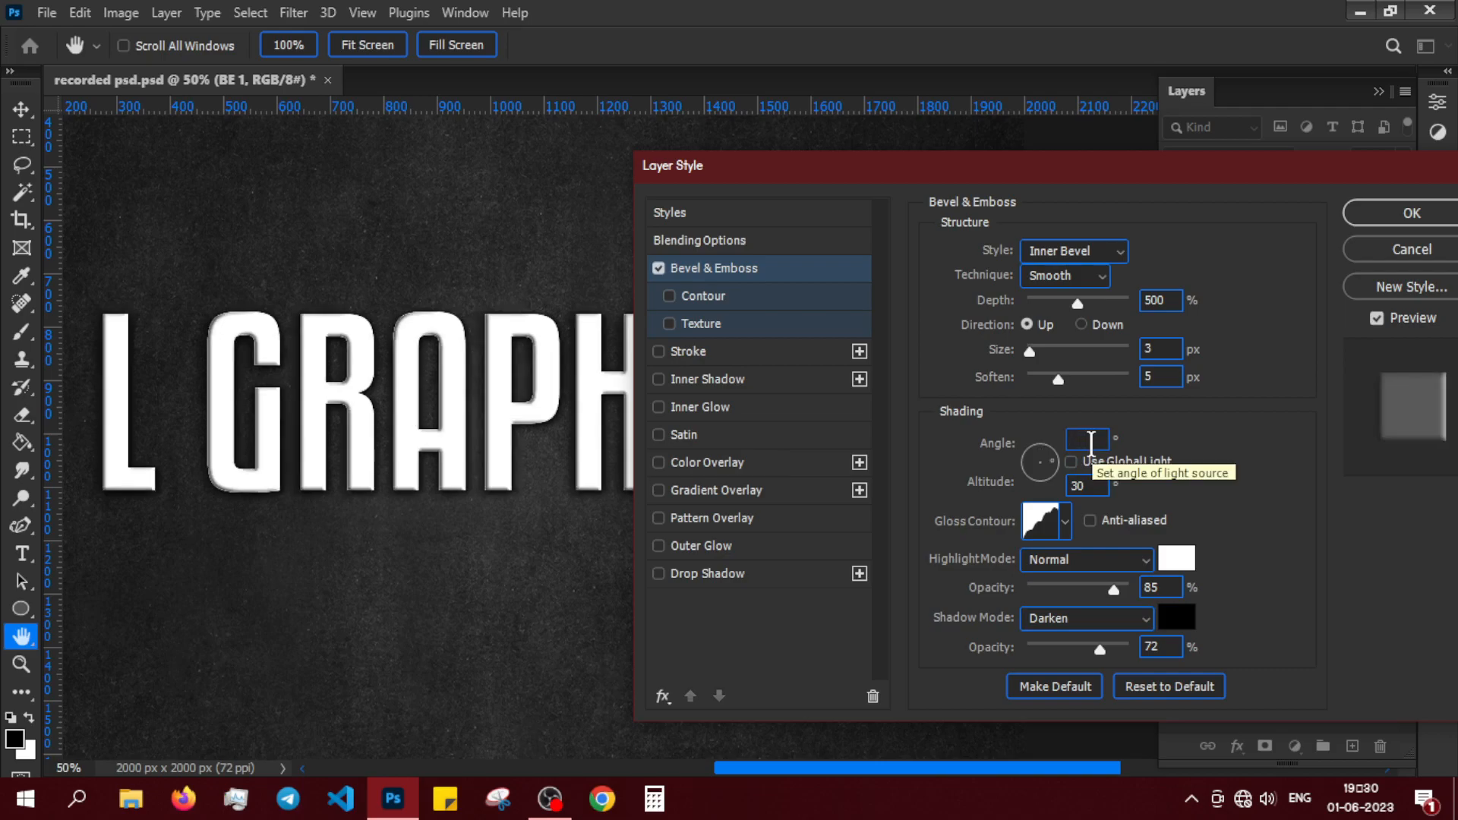
pyautogui.write('37')
pyautogui.click(1082, 488)
pyautogui.press('BackSpace')
pyautogui.press('BackSpace')
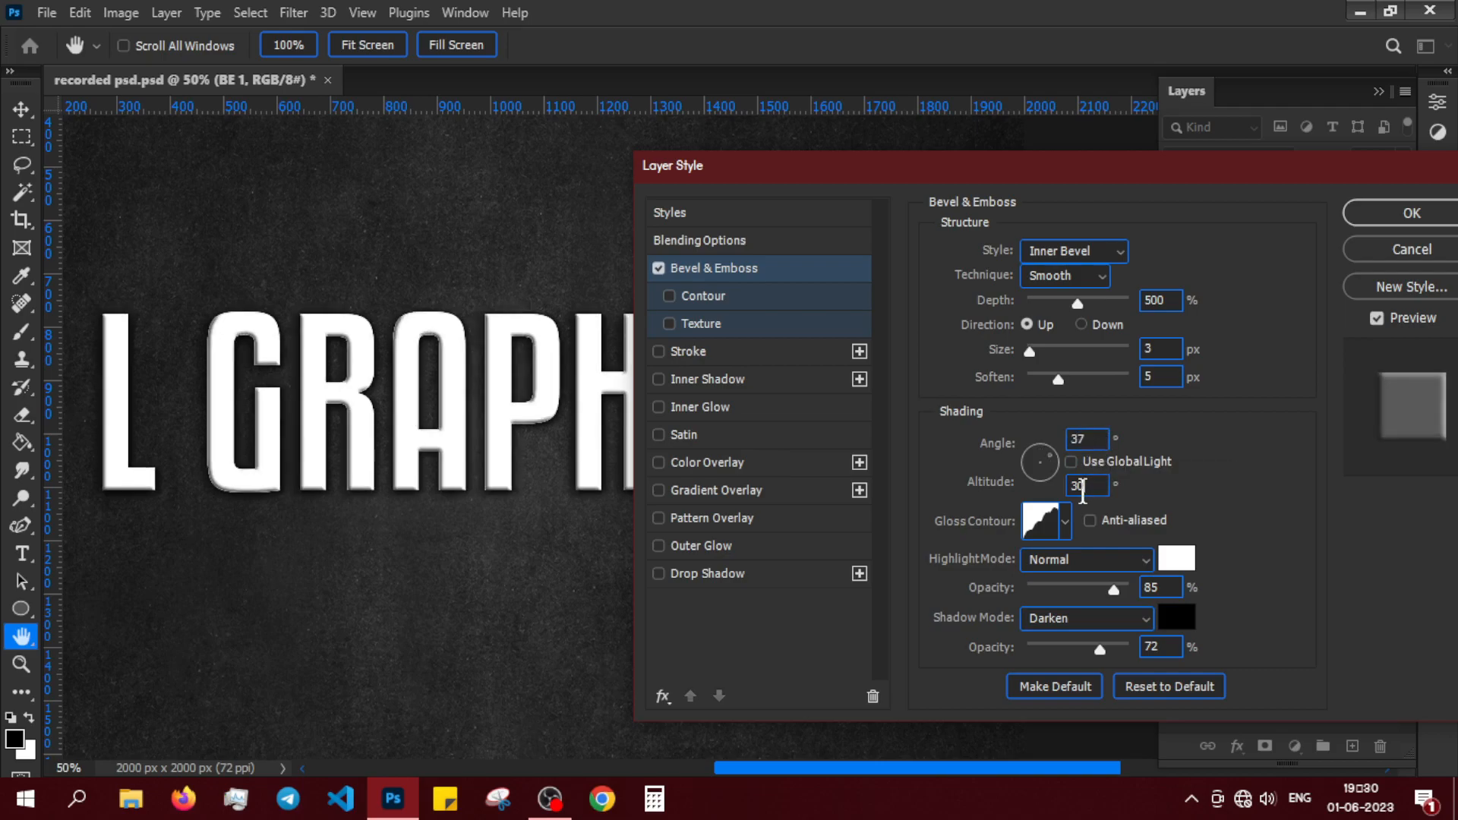
pyautogui.write('37')
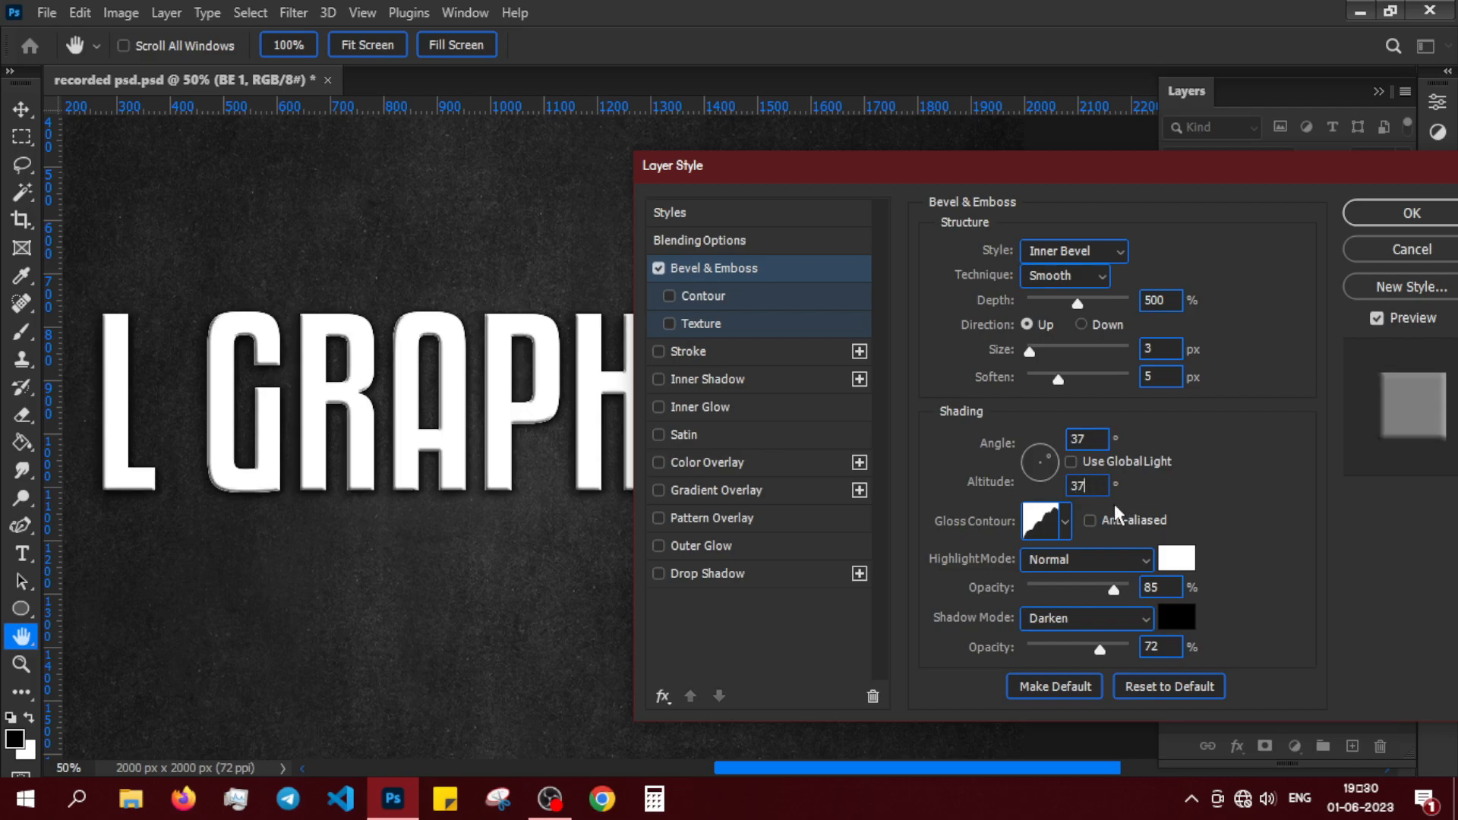
pyautogui.click(1148, 484)
# - Load the contour file ring 0.shc as the bevel's gloss contour and apply it
pyautogui.click(1064, 523)
pyautogui.click(1064, 526)
pyautogui.click(1045, 518)
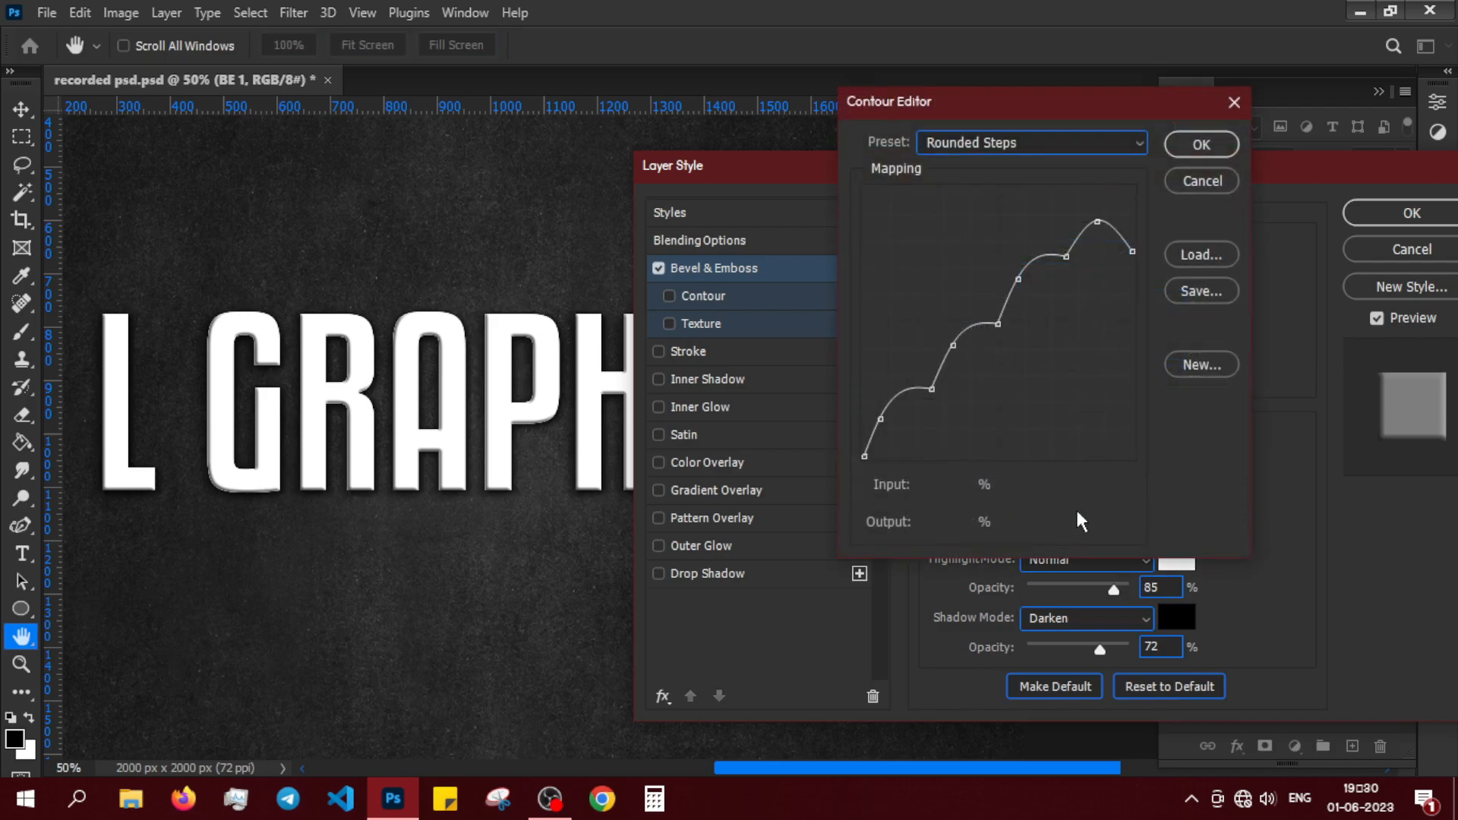
pyautogui.click(1192, 252)
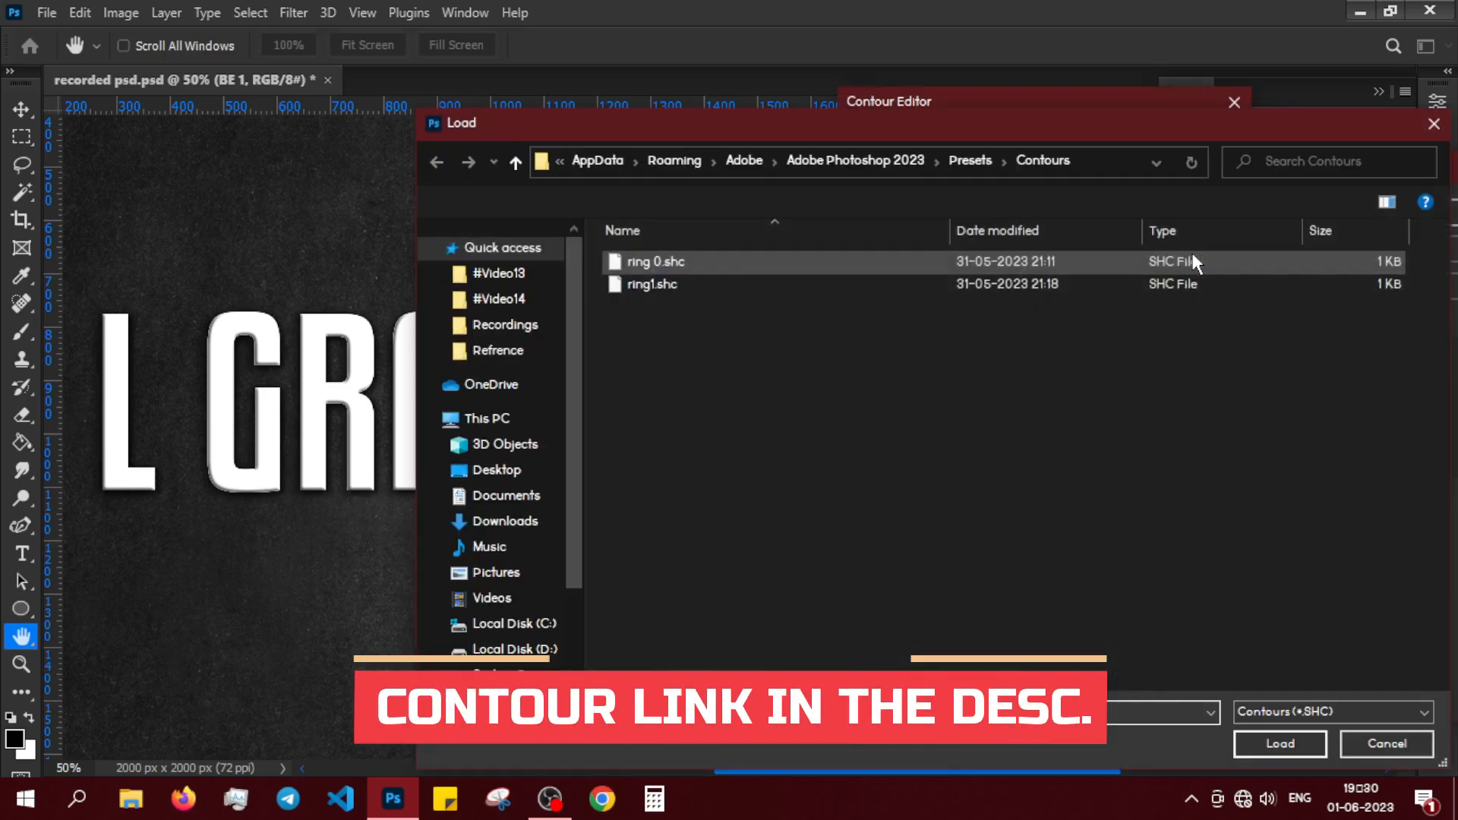
pyautogui.moveTo(1045, 140); pyautogui.dragTo(959, 80)
pyautogui.click(667, 229)
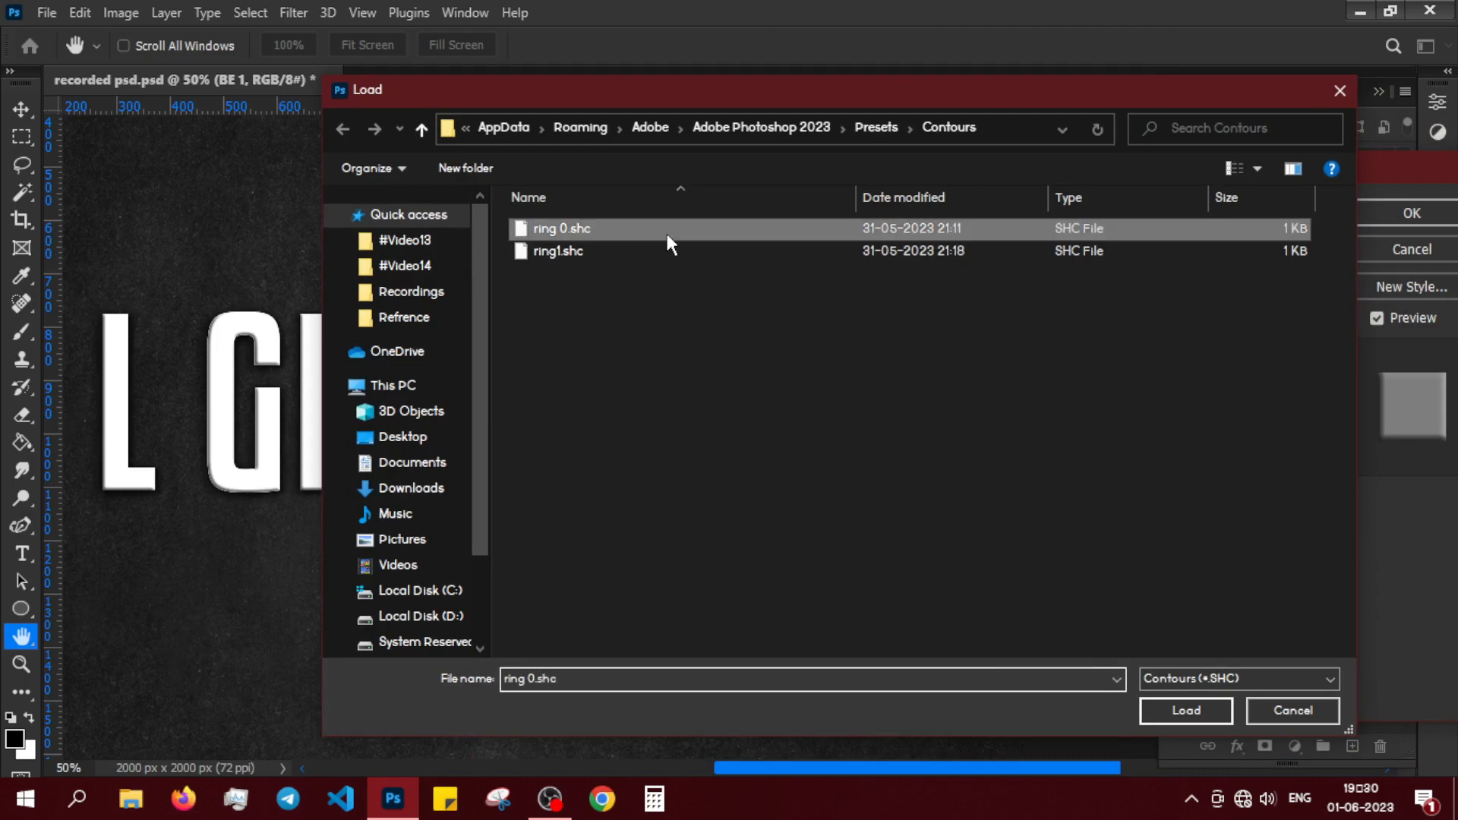
pyautogui.click(1184, 710)
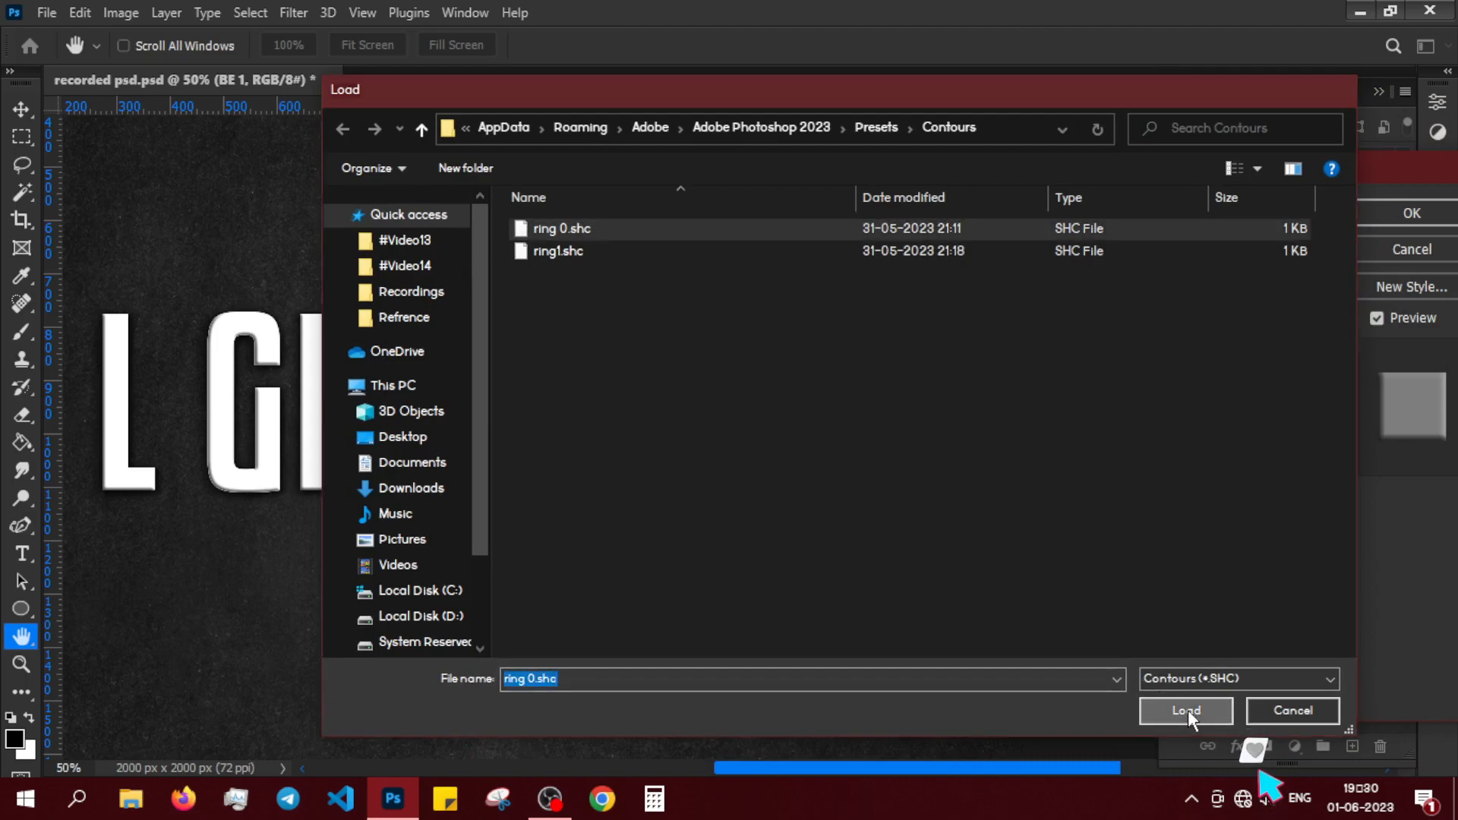
pyautogui.click(1201, 144)
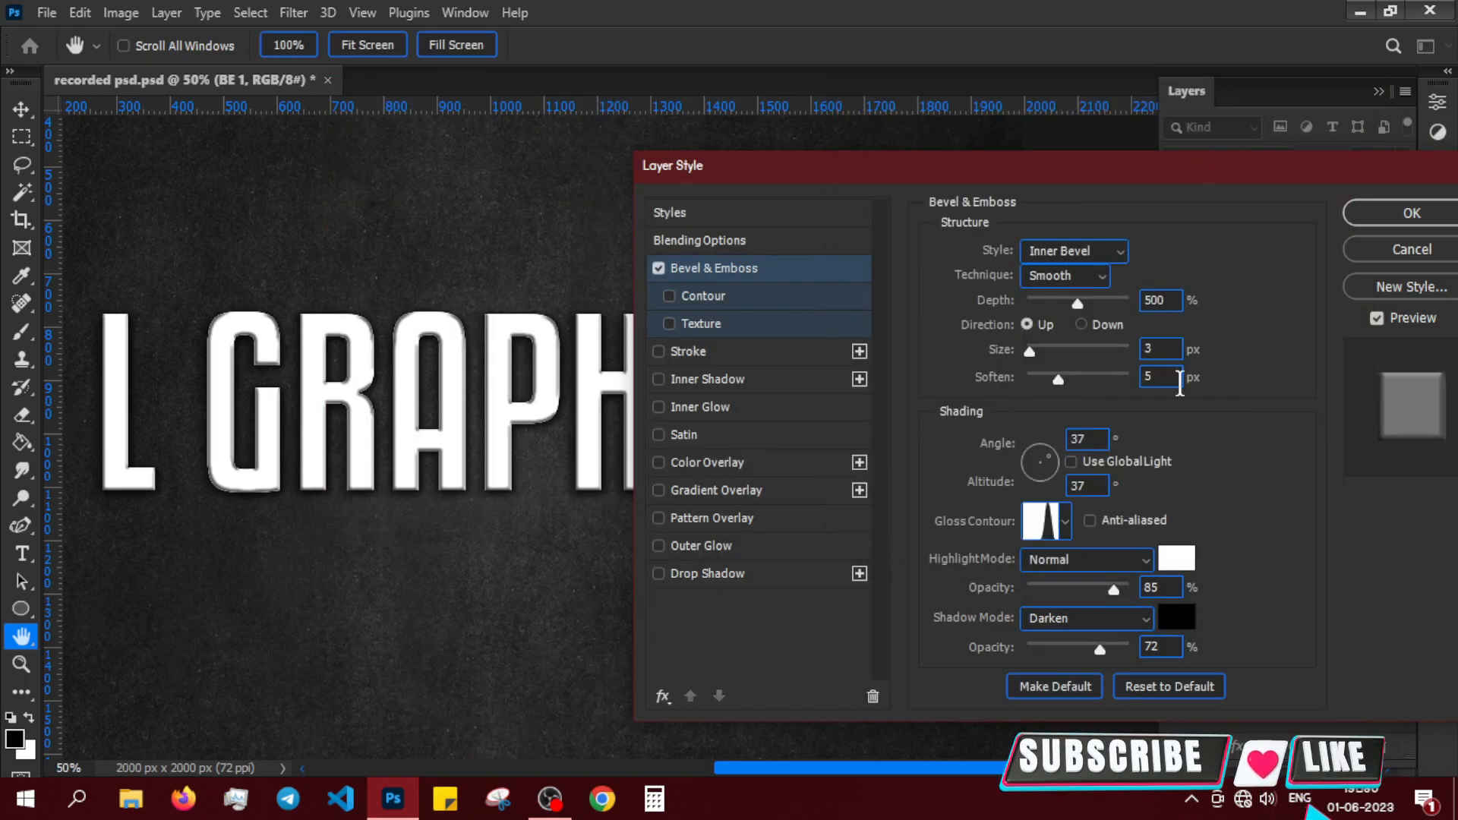
# - Set the bevel's highlight mode to Darken with the color #211300
pyautogui.click(1137, 560)
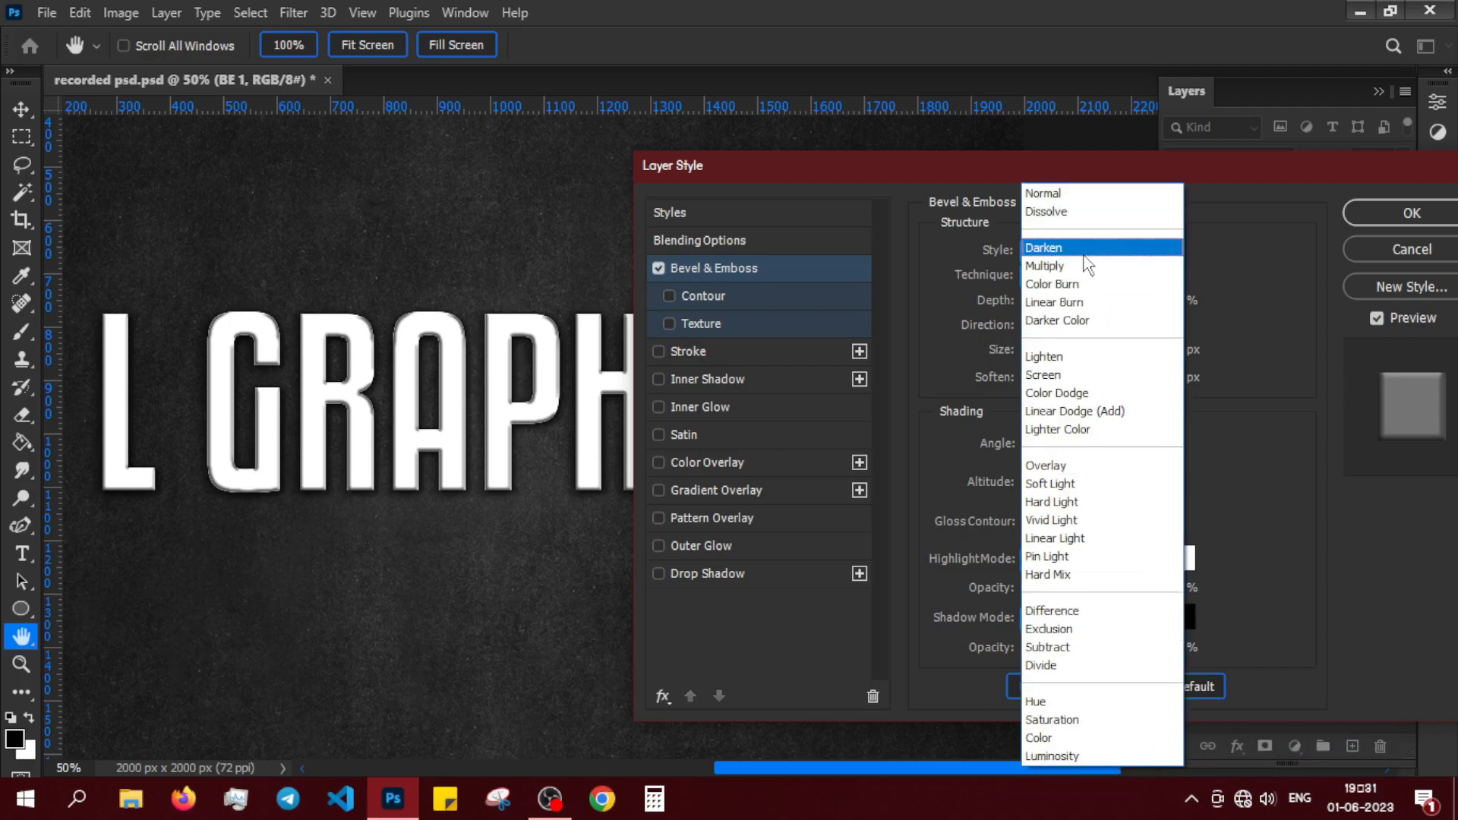
pyautogui.click(1082, 248)
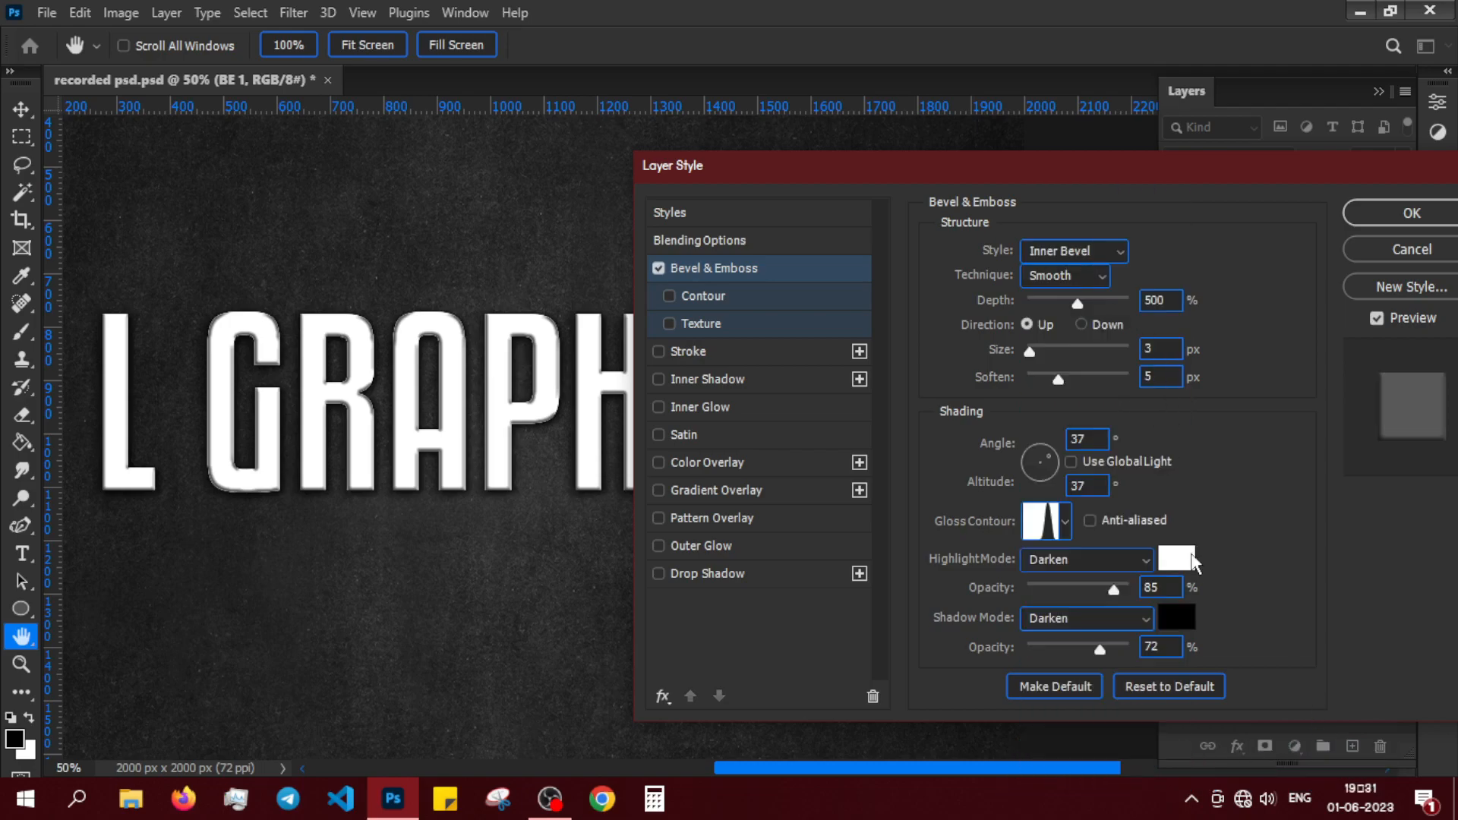
pyautogui.click(1176, 558)
pyautogui.moveTo(771, 74); pyautogui.dragTo(705, 92)
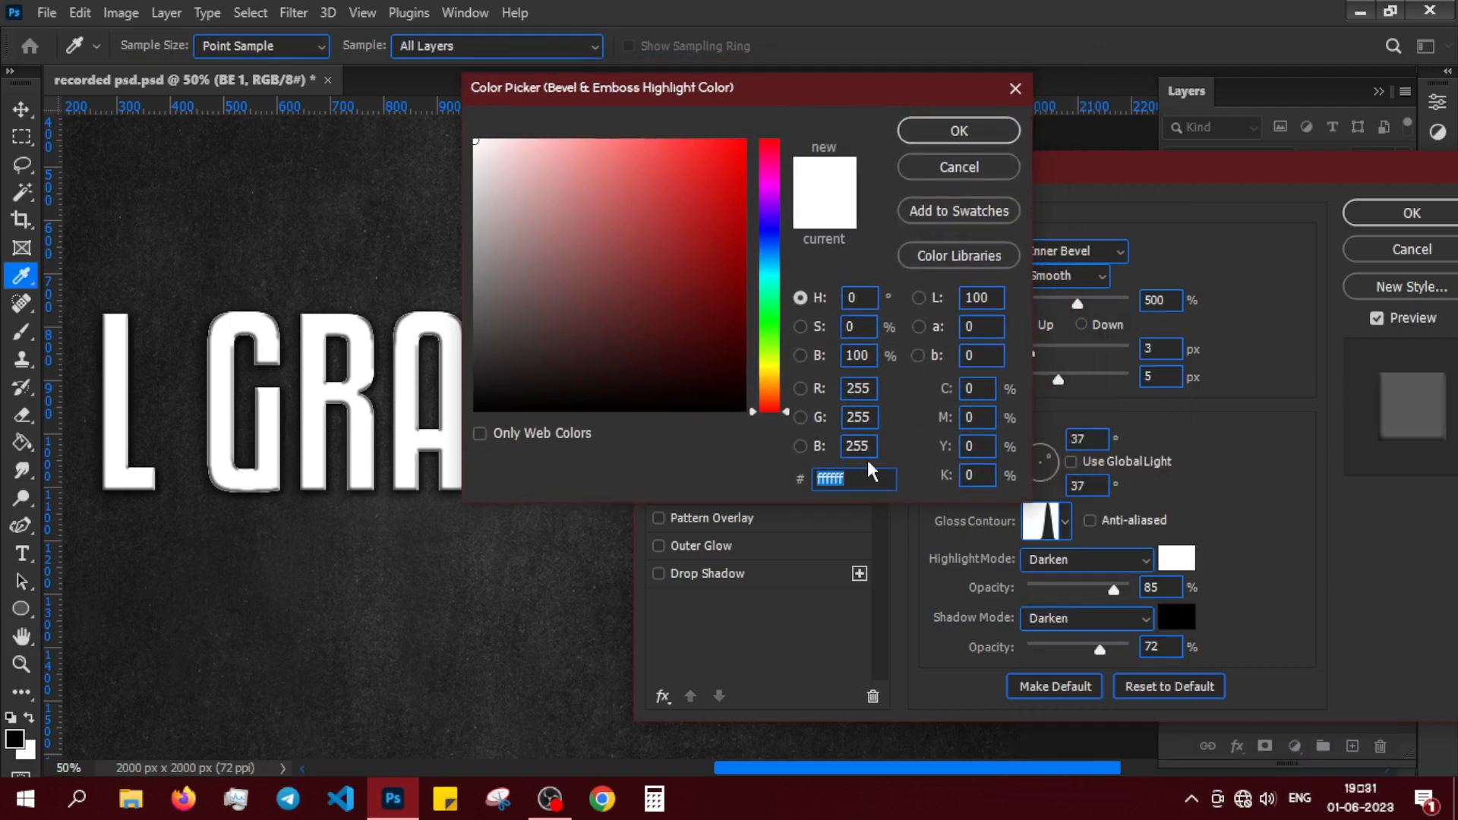
pyautogui.press('BackSpace')
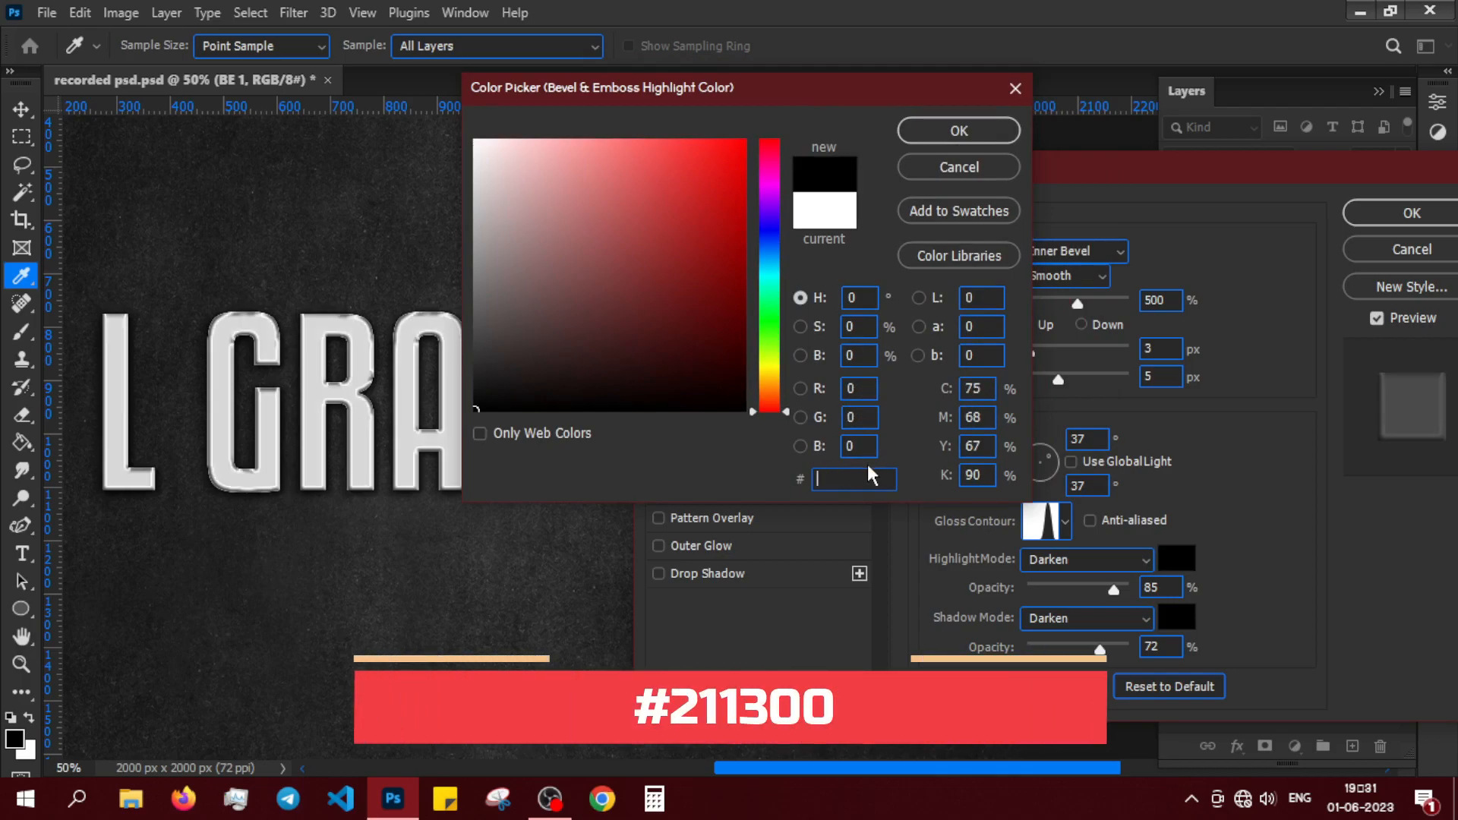
pyautogui.write('211')
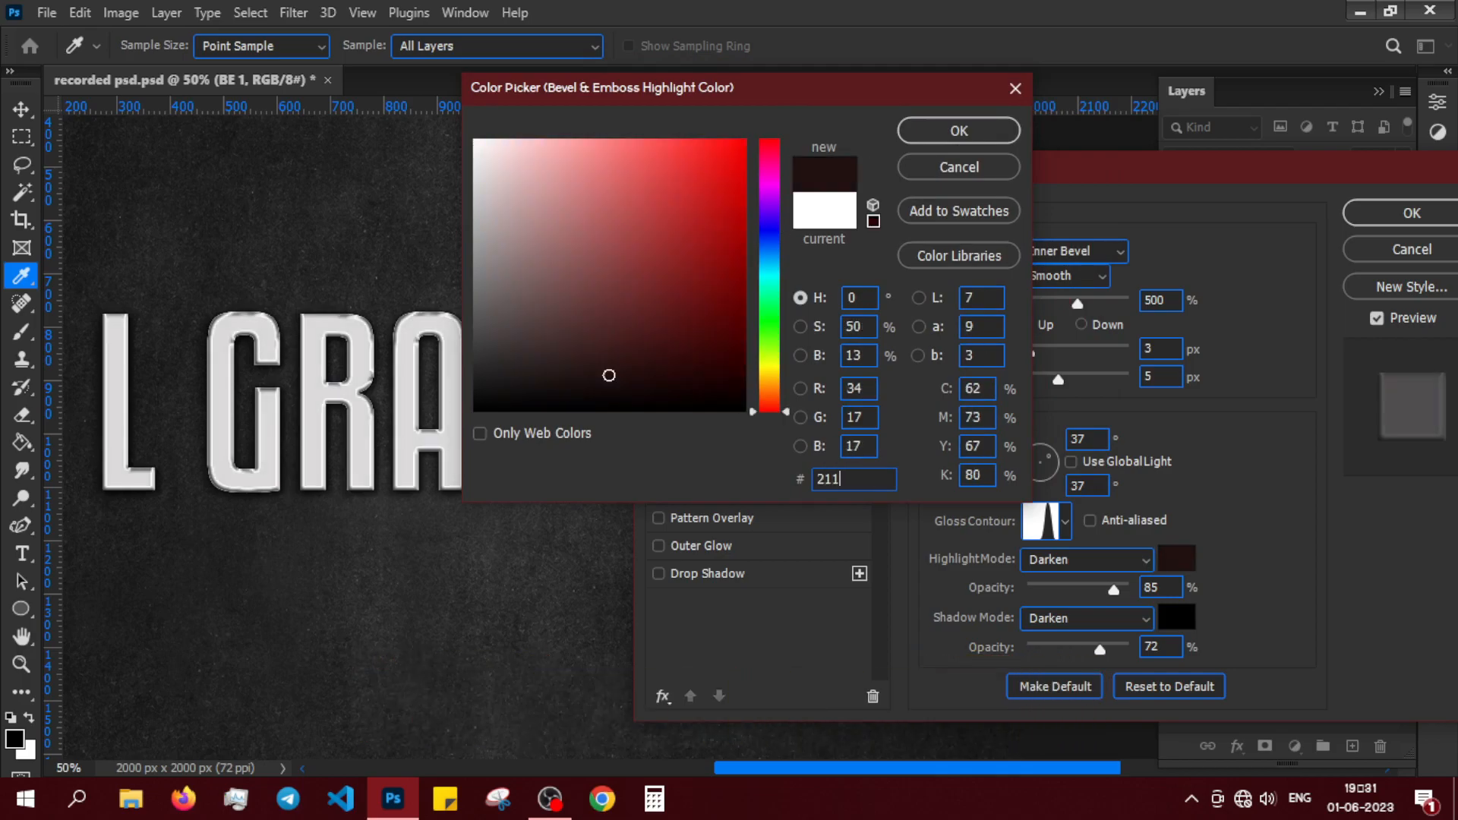
pyautogui.write('300')
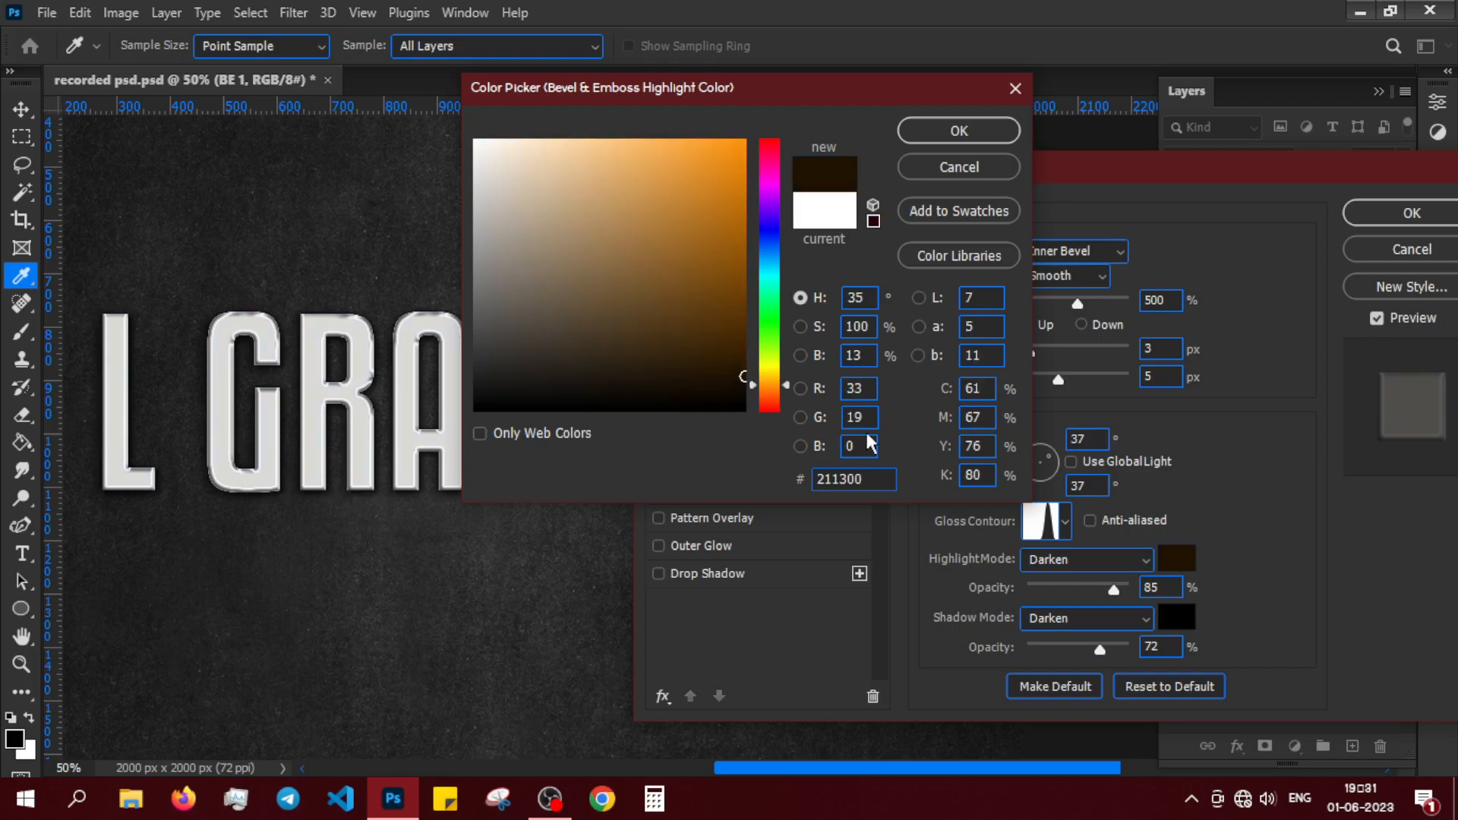
pyautogui.click(941, 141)
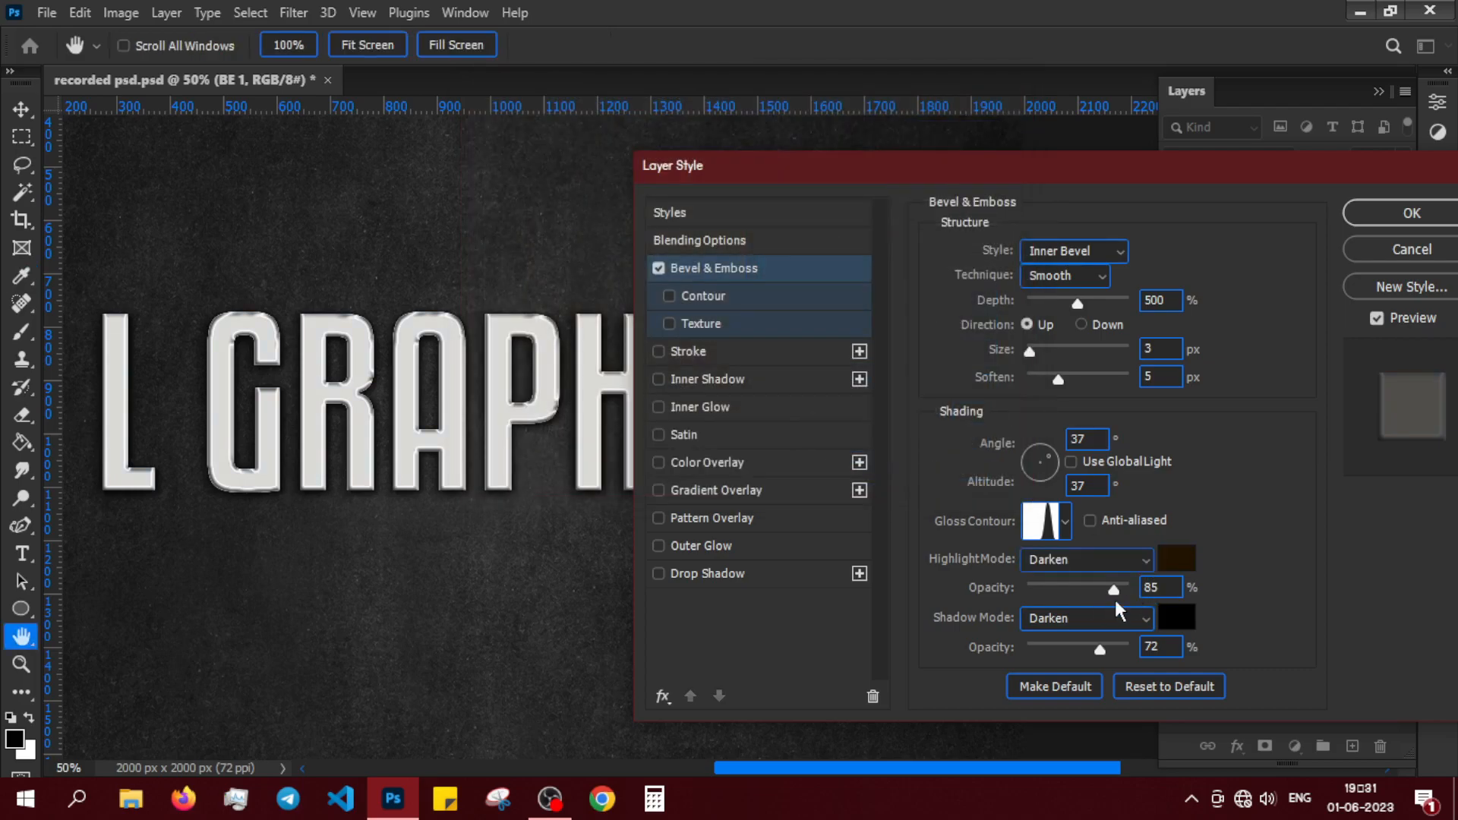
# - Set the bevel's highlight opacity to 100%
pyautogui.press('BackSpace')
pyautogui.press('BackSpace')
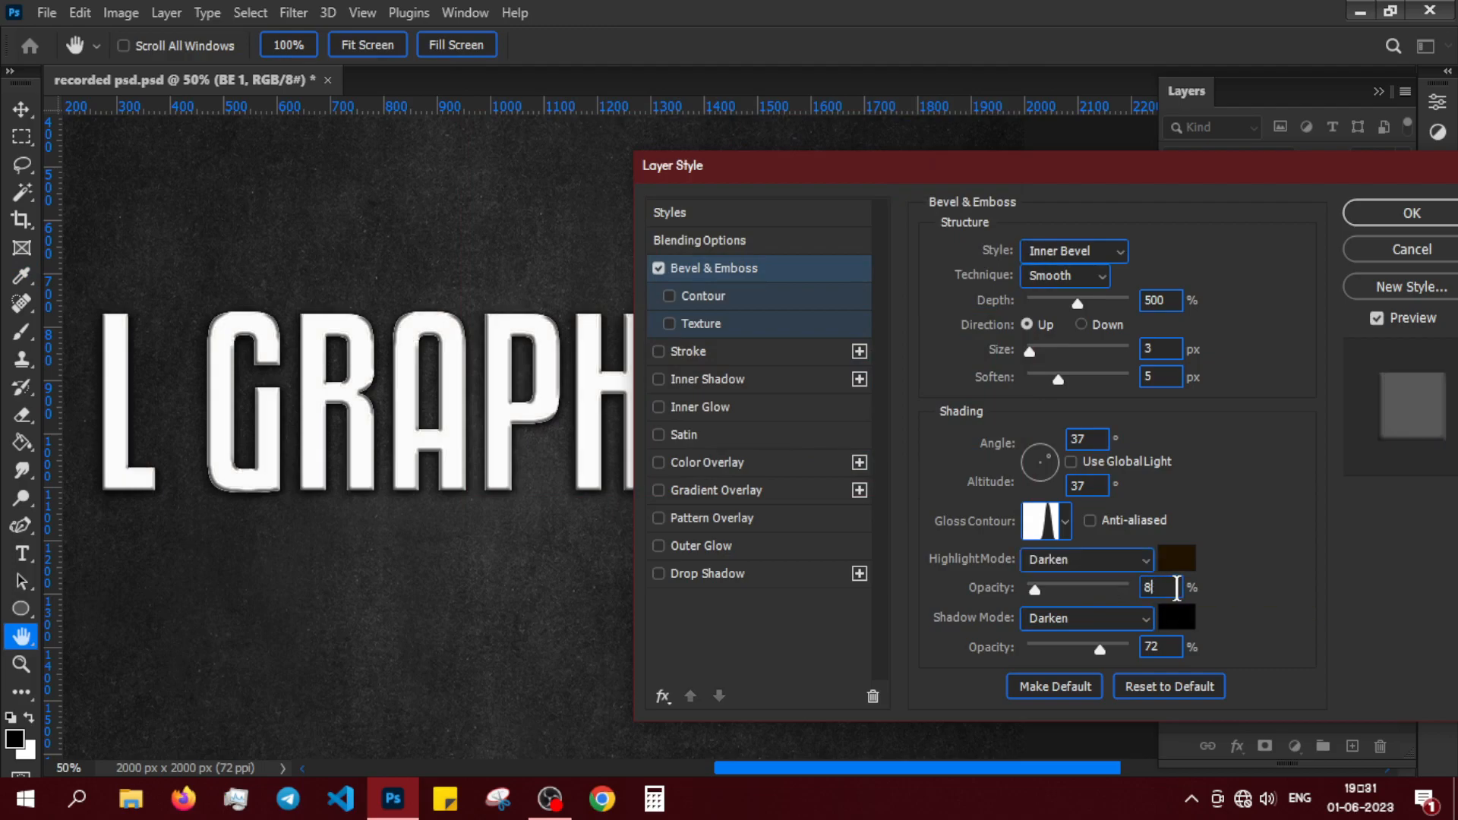
pyautogui.write('100')
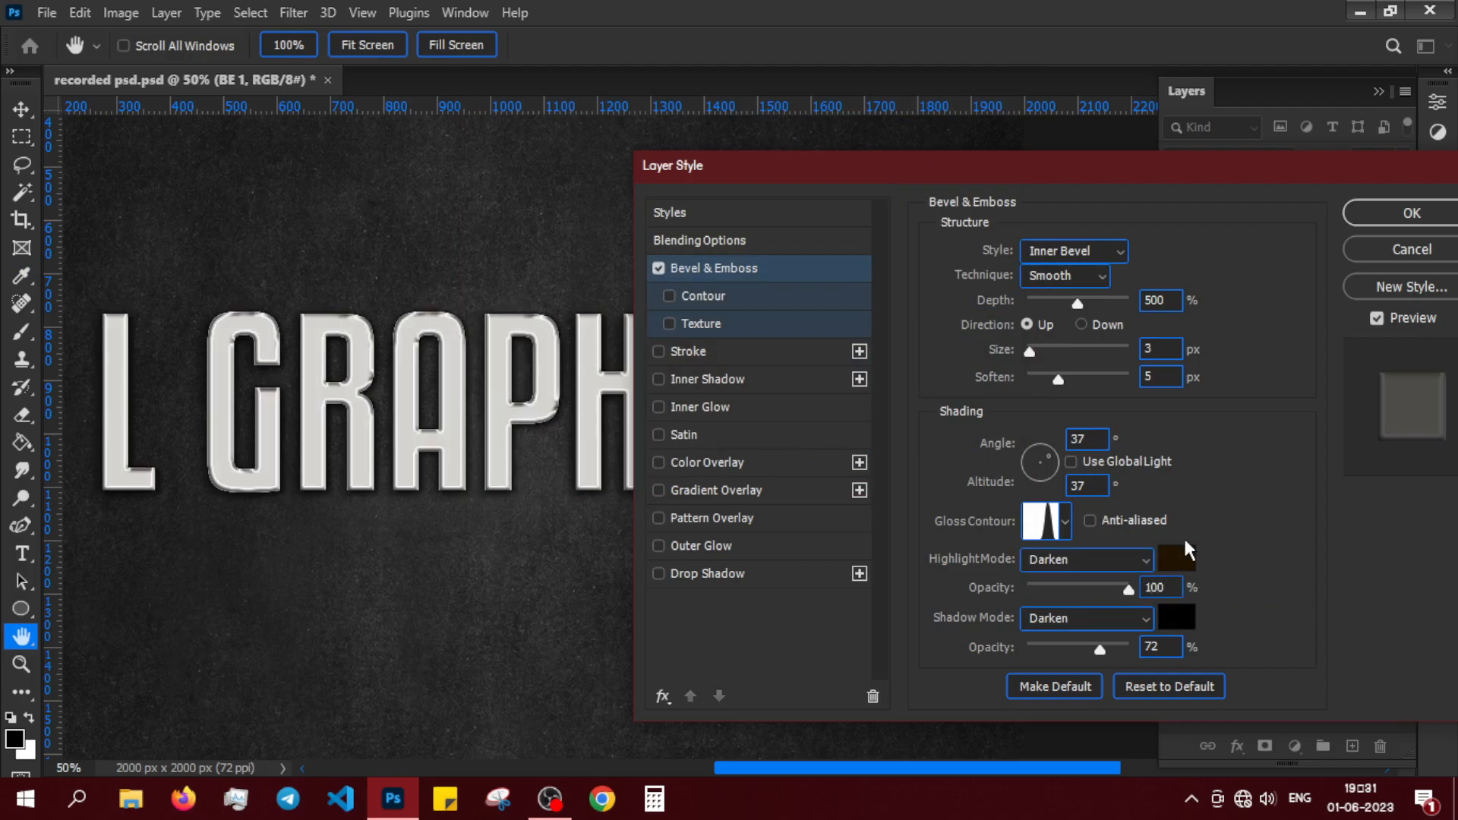
# - Set the bevel's shadow mode to Darken with the color #524200
pyautogui.click(1137, 624)
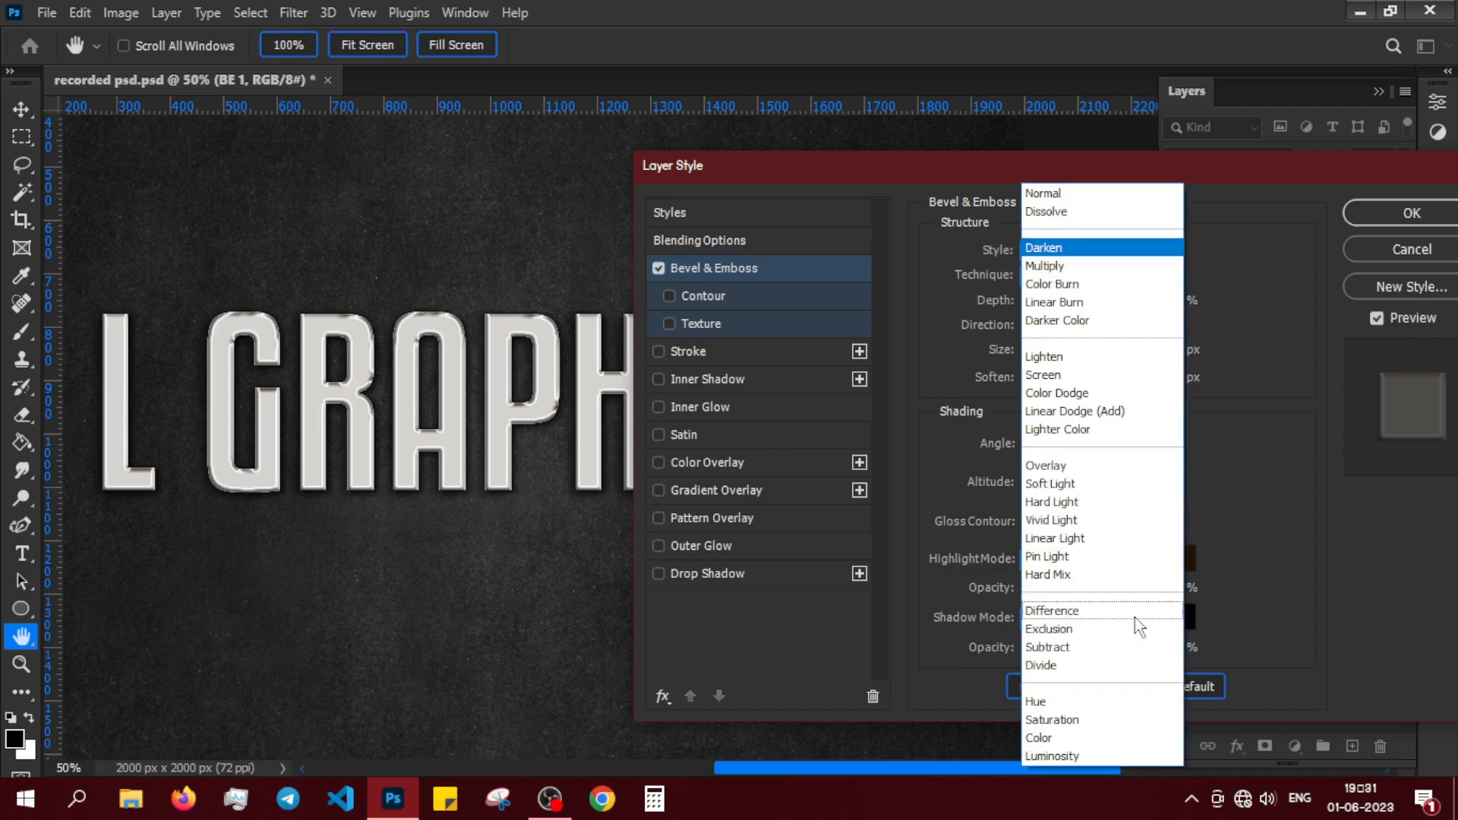
pyautogui.click(1050, 250)
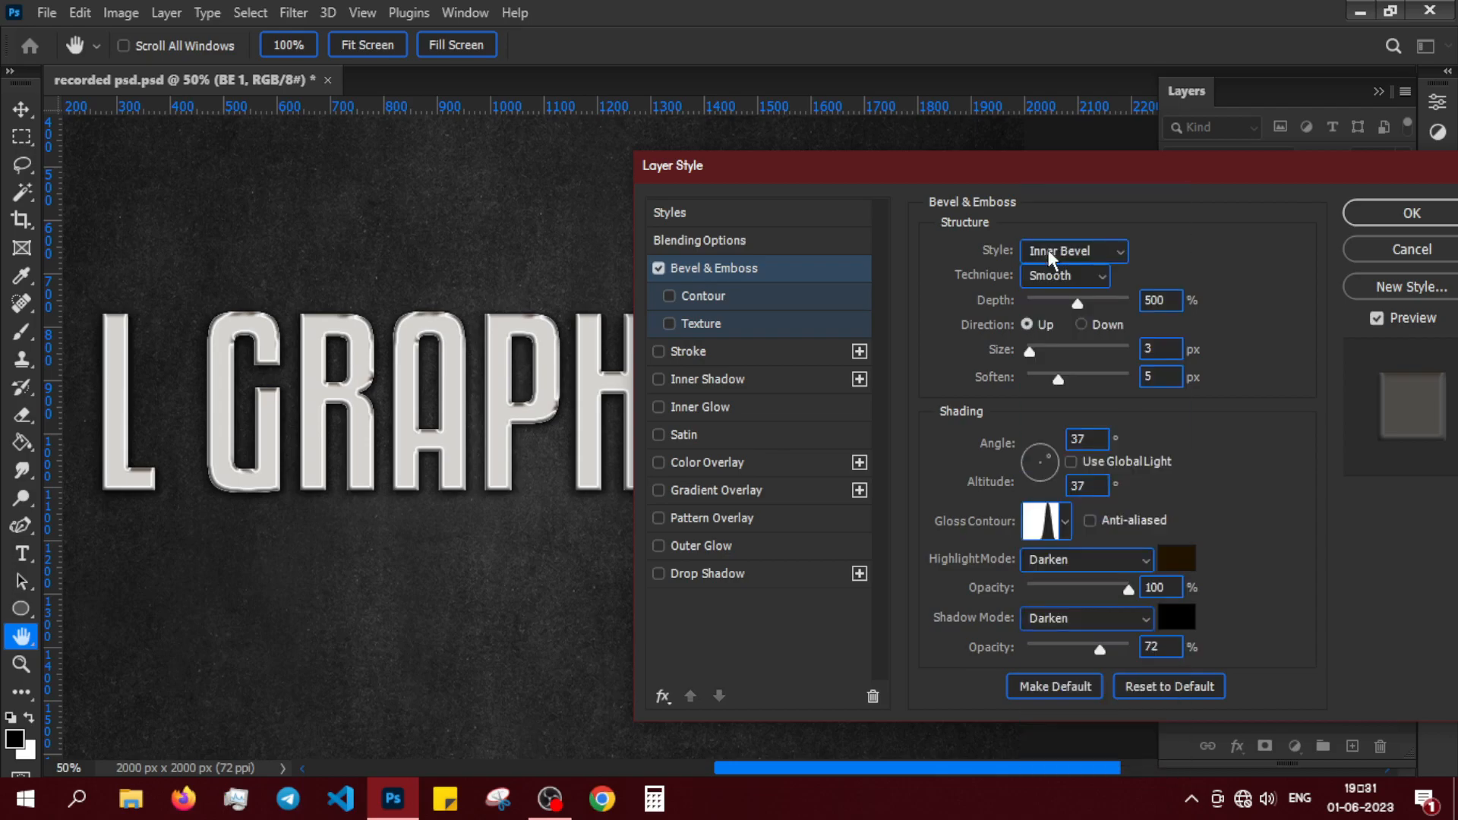
pyautogui.click(1179, 621)
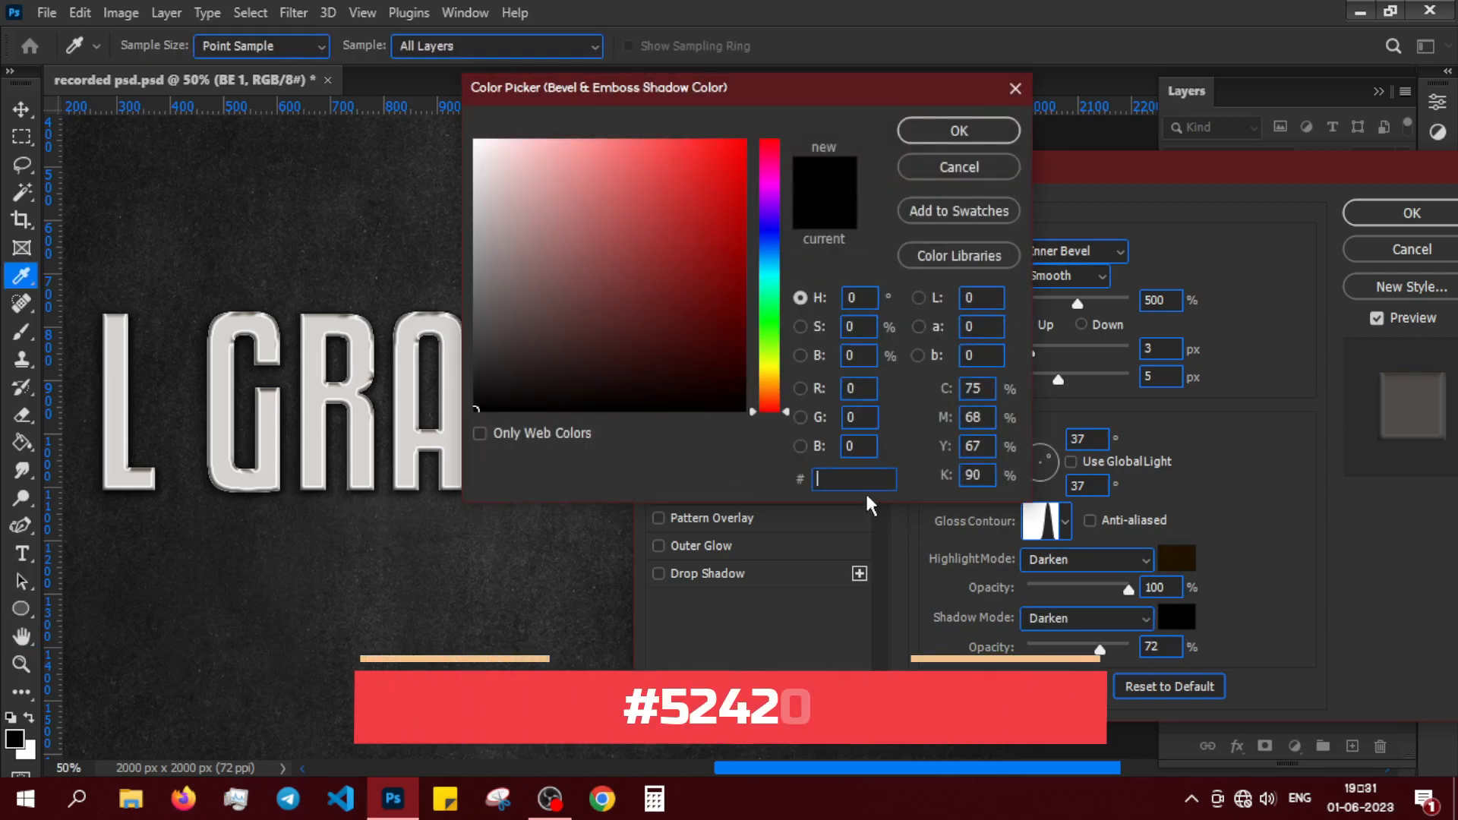
pyautogui.write('521')
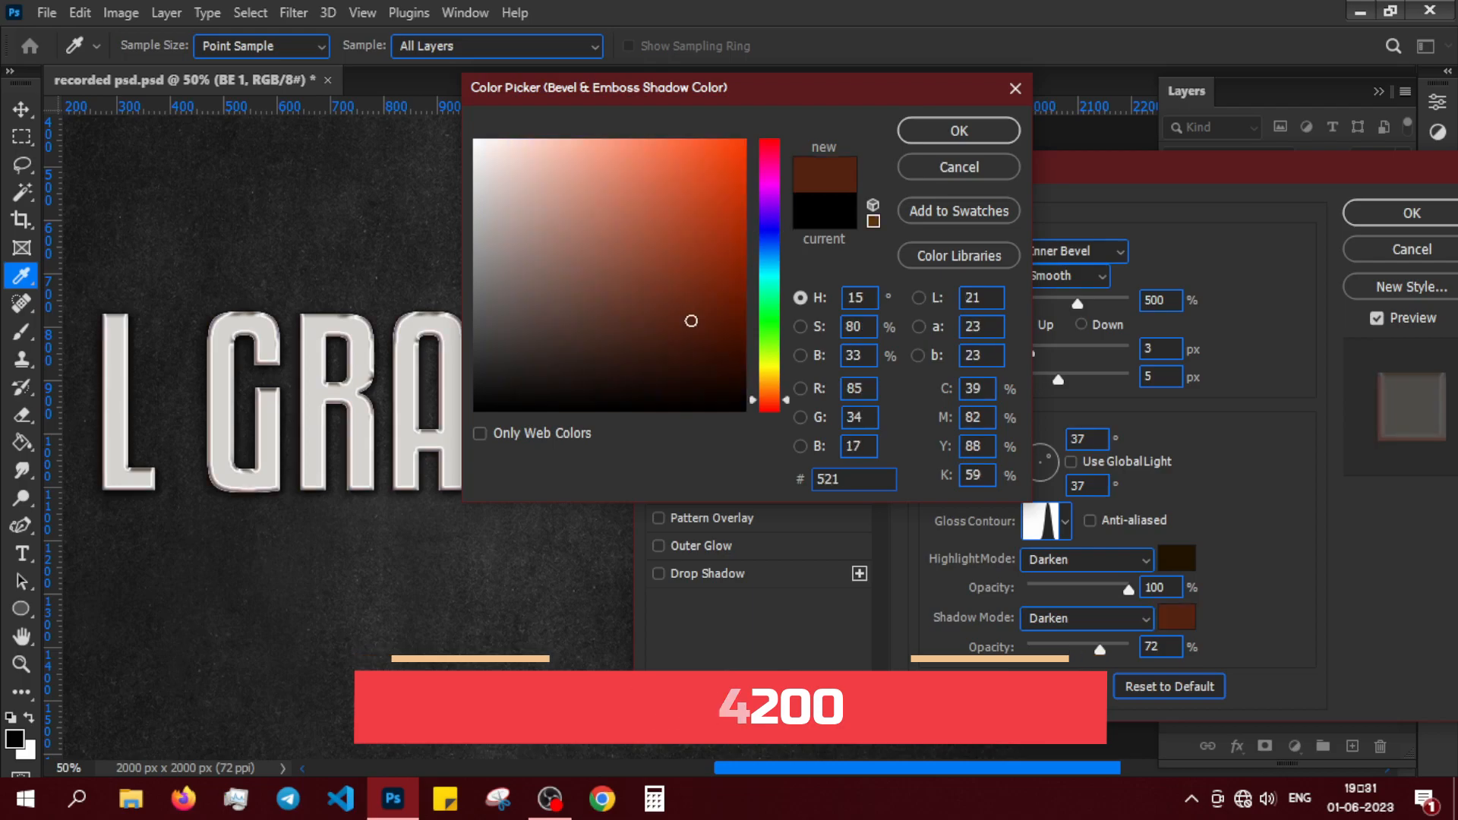
pyautogui.press('BackSpace')
pyautogui.write('4200')
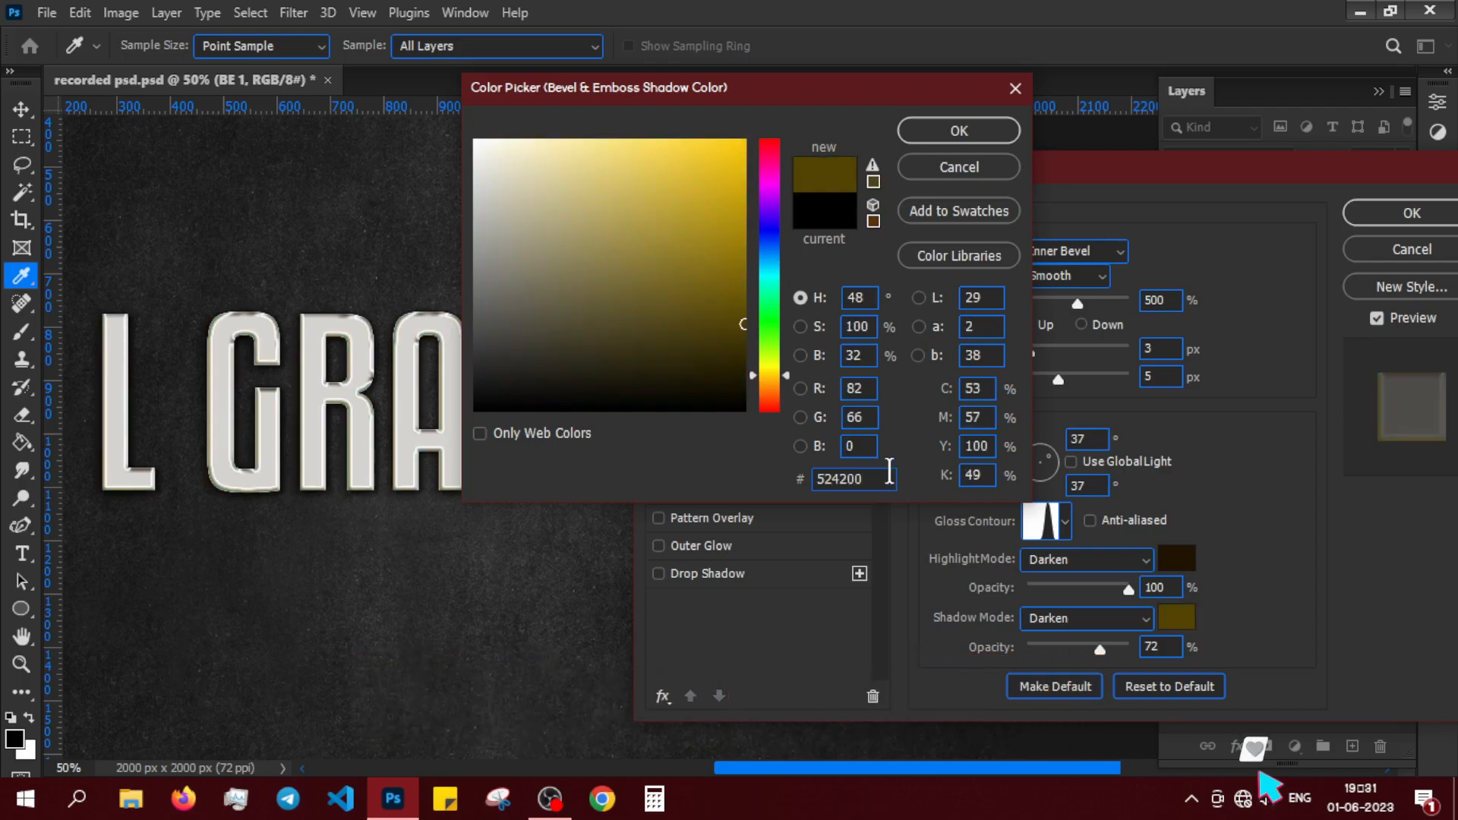
pyautogui.click(988, 139)
# - Set the bevel's shadow opacity to 0% and apply the layer style to BE 1
pyautogui.click(1099, 637)
pyautogui.write('0')
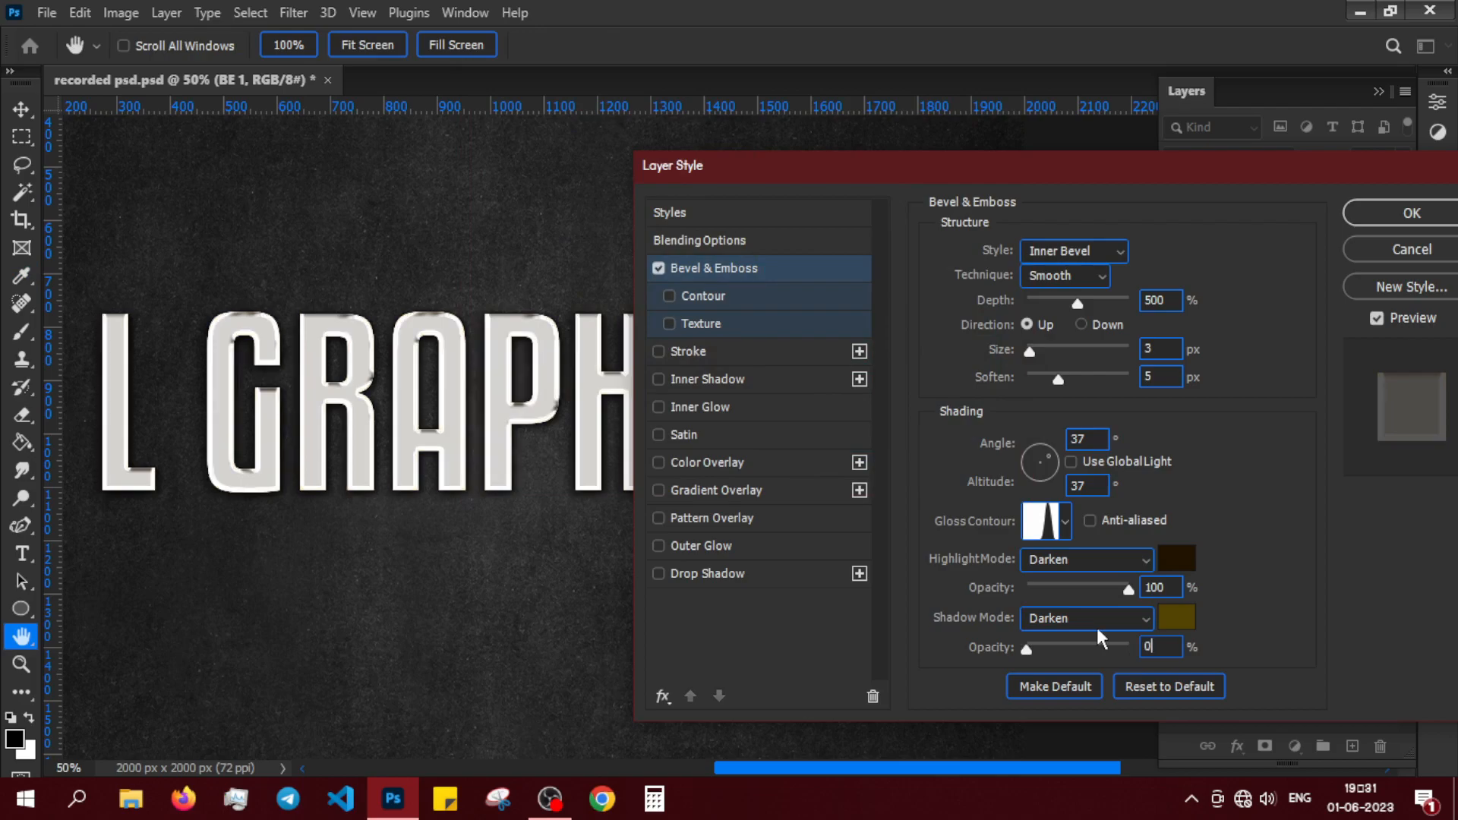
pyautogui.moveTo(1009, 174); pyautogui.dragTo(894, 180)
pyautogui.click(1259, 216)
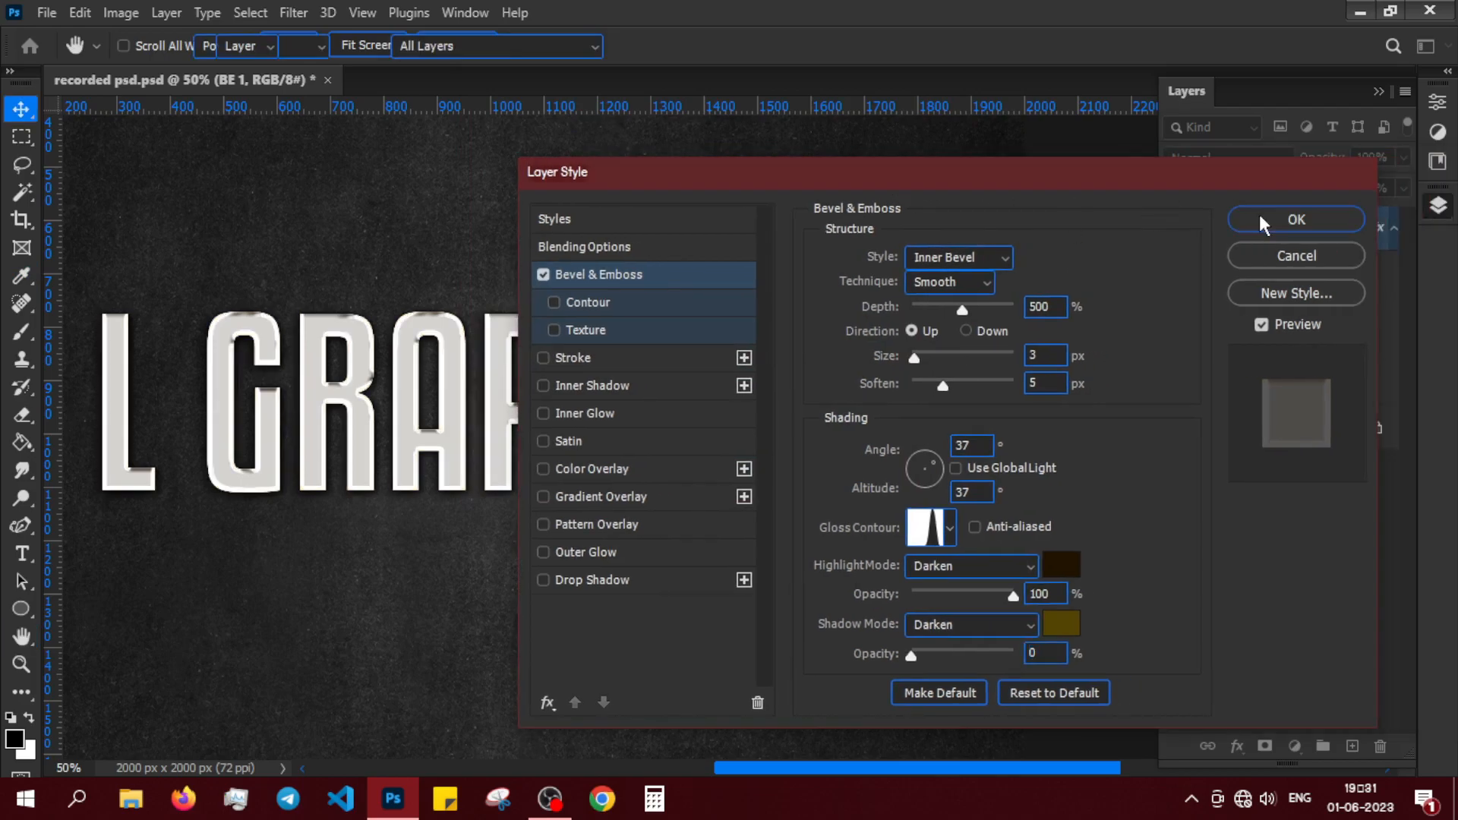
pyautogui.click(1293, 237)
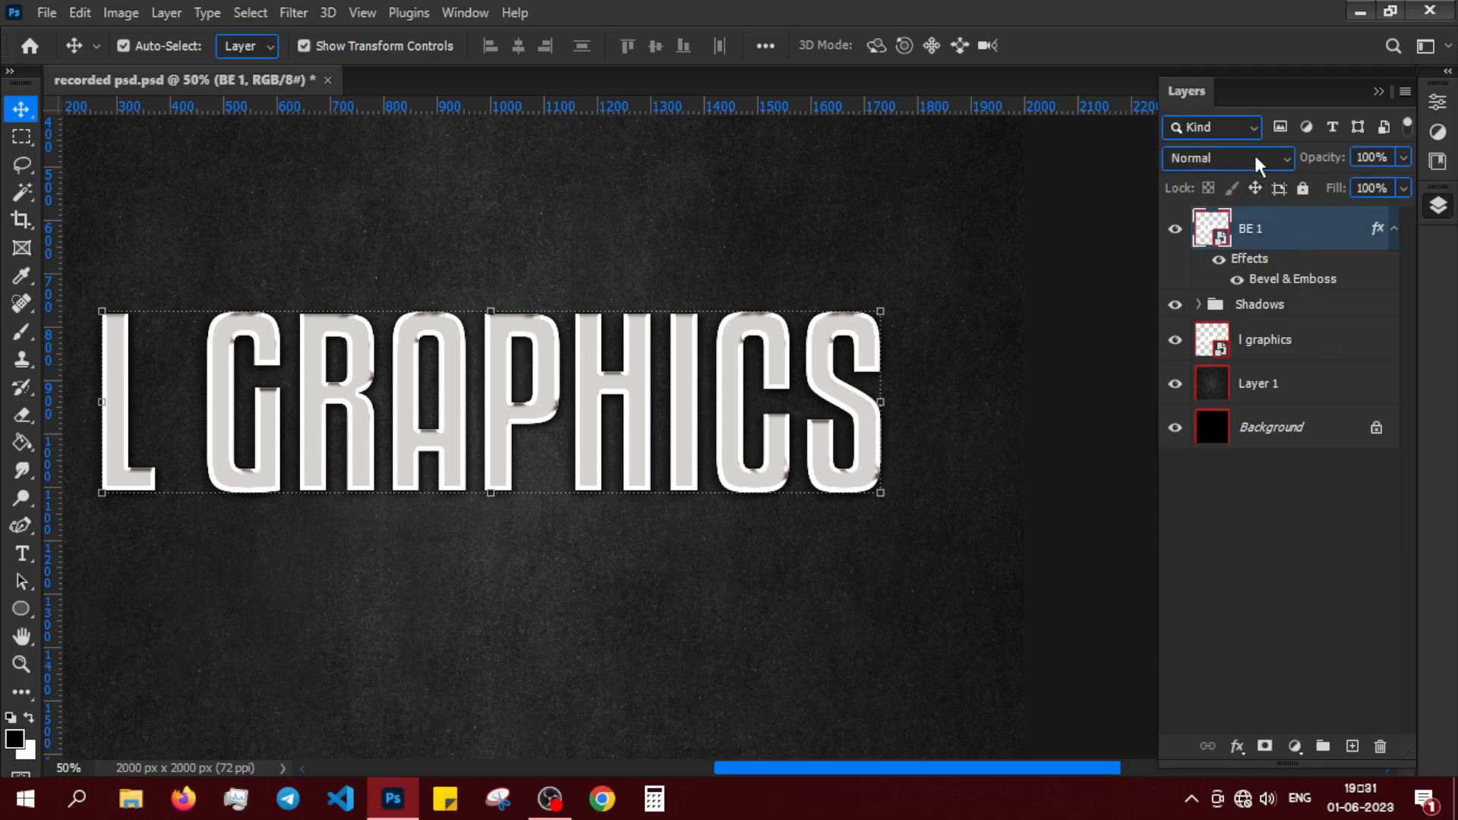
# - Set the BE 1 layer's blend mode to Darken and its fill to 0%
pyautogui.click(1256, 159)
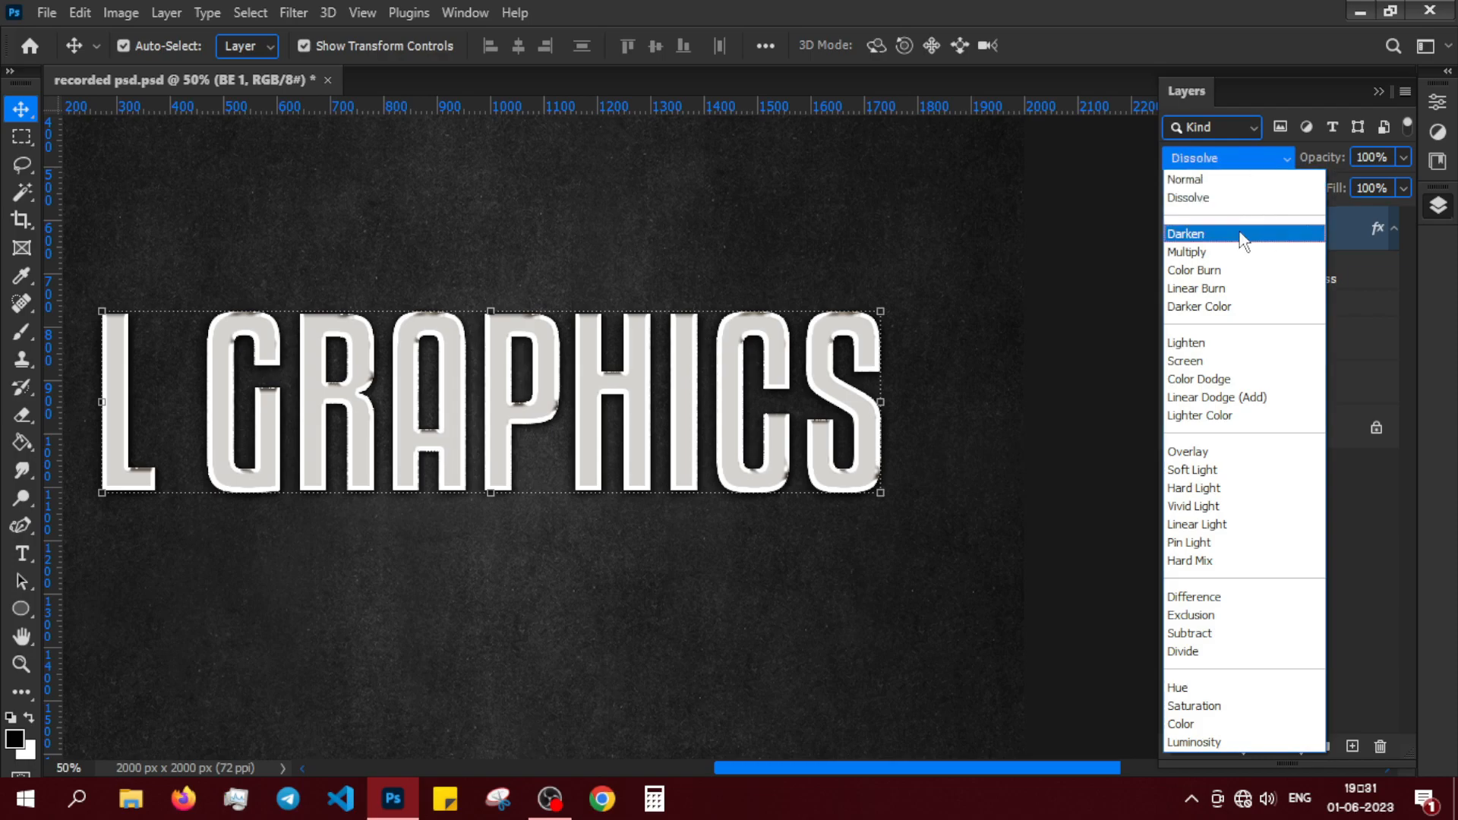
pyautogui.click(1240, 233)
pyautogui.moveTo(1337, 188); pyautogui.dragTo(1281, 193)
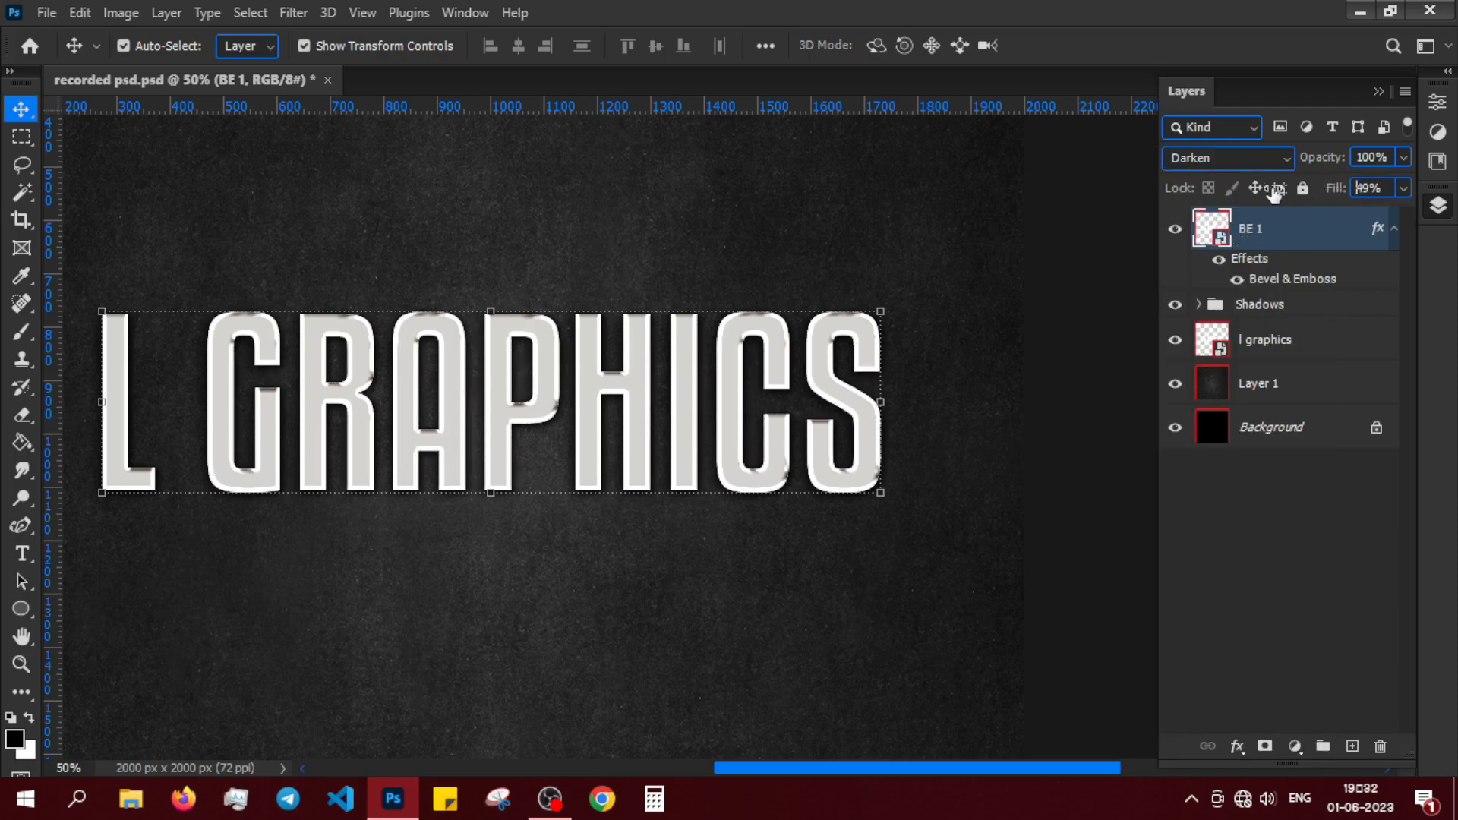
pyautogui.write('0')
pyautogui.click(1394, 228)
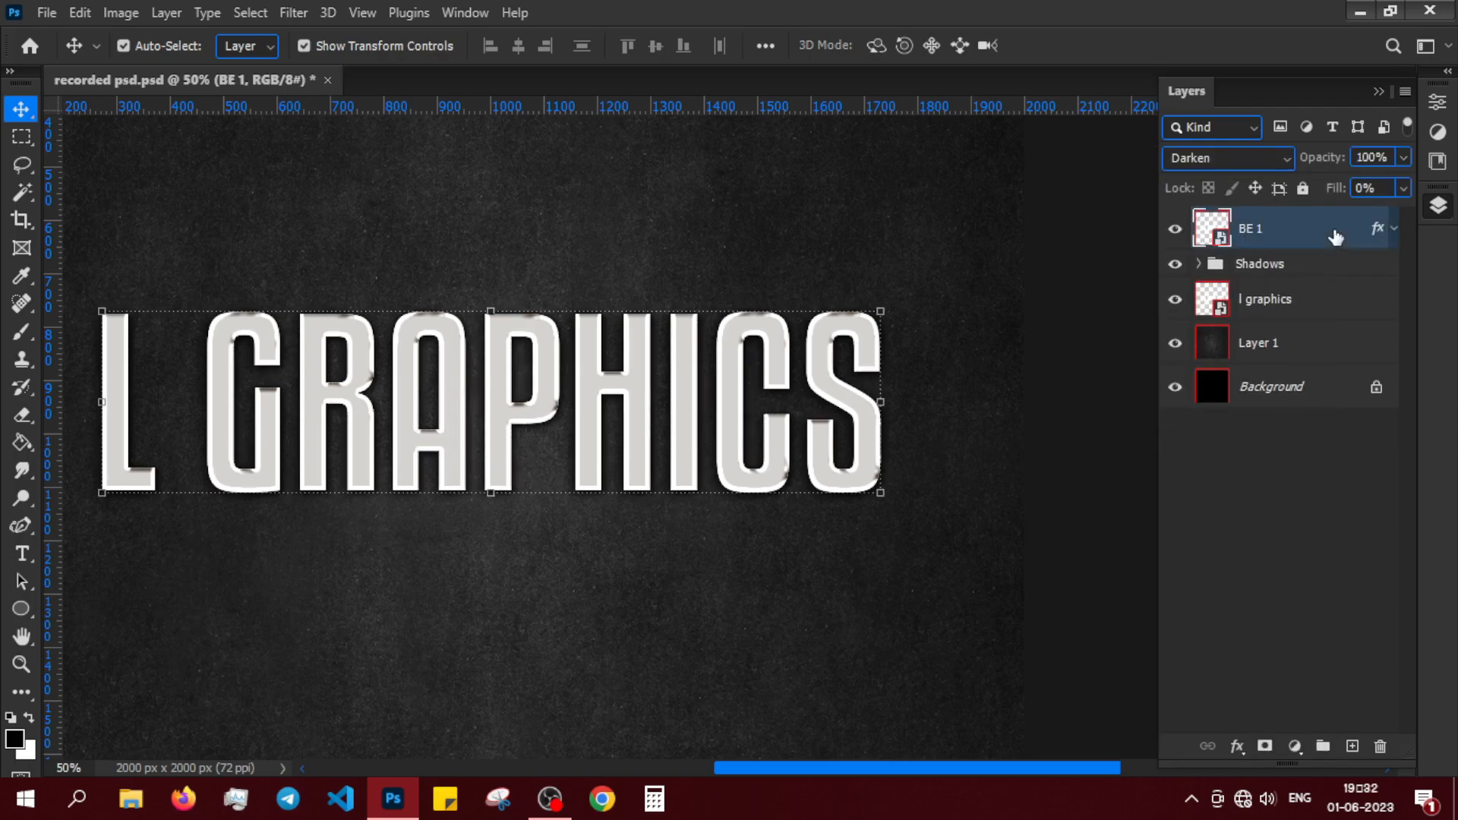
# - Duplicate the BE 1 layer and rename the copy "Gradient layer"
pyautogui.hotkey('ctrl', 'j')
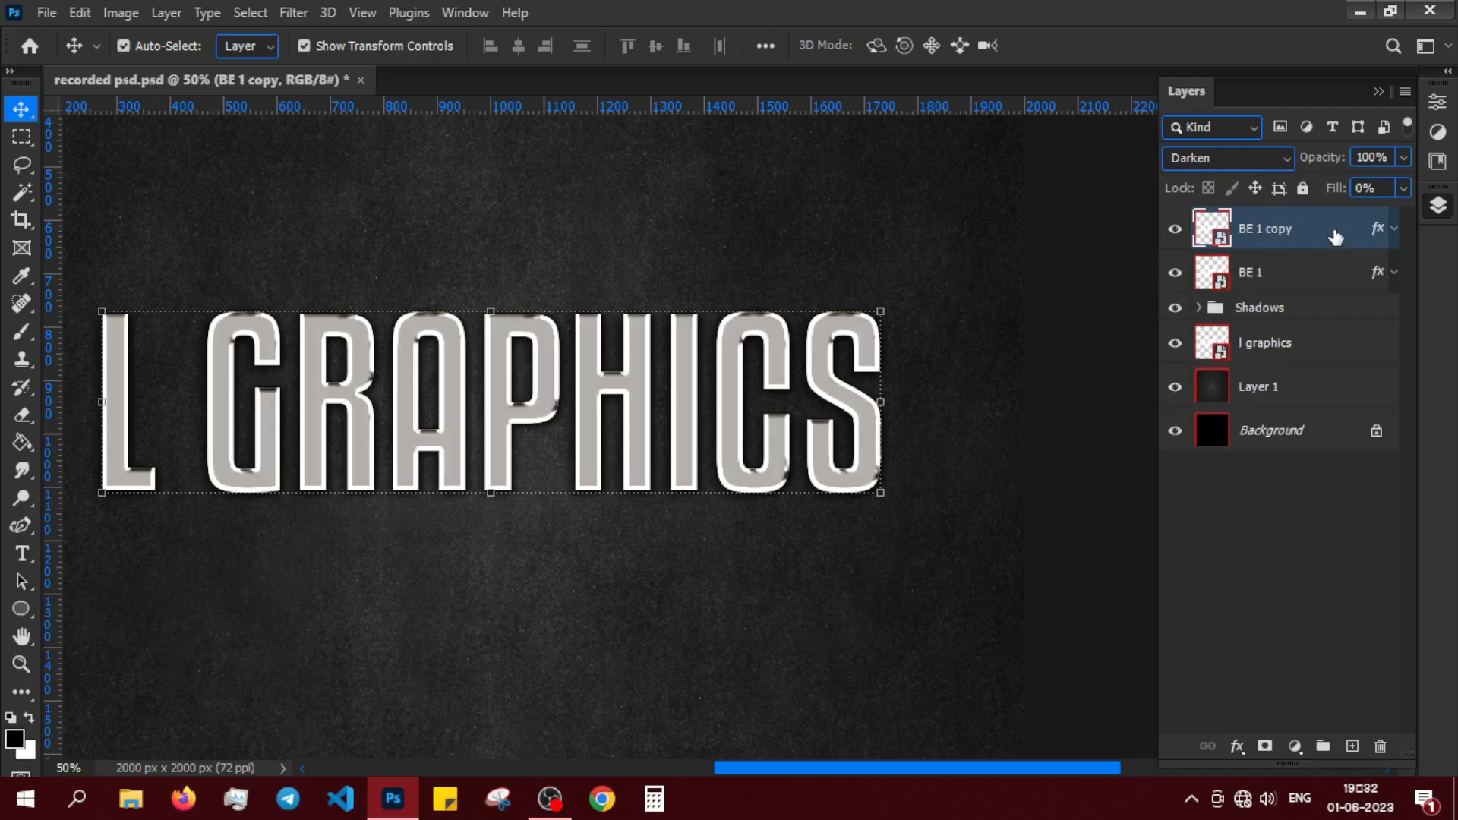
pyautogui.doubleClick(1264, 227)
pyautogui.write('Gradient layer')
pyautogui.press('Return')
# - Open the blending options of Gradient layer and turn off its Bevel & Emboss effect
pyautogui.click(1394, 228)
pyautogui.rightClick(1337, 226)
pyautogui.click(1151, 34)
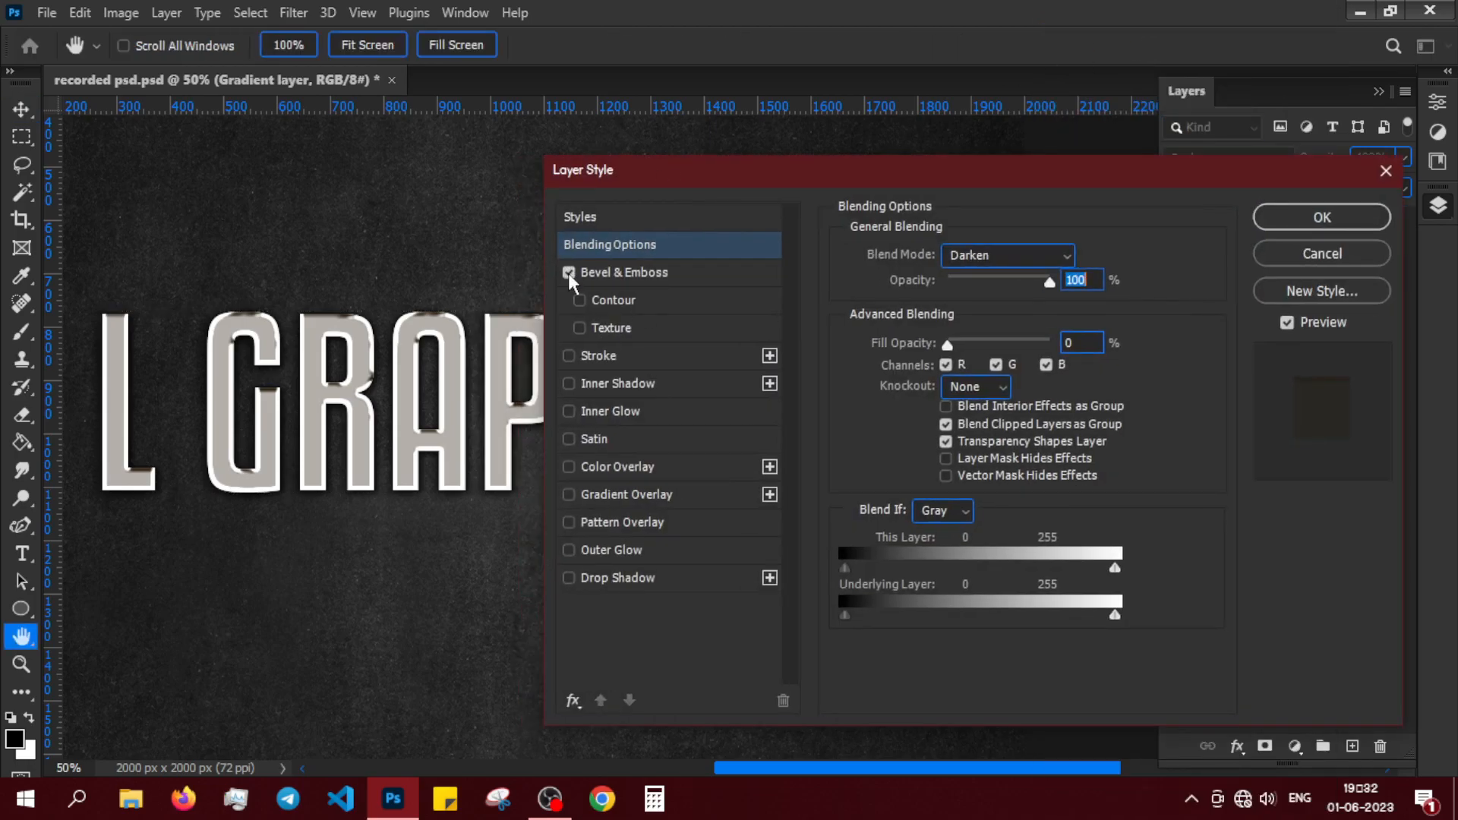
pyautogui.click(568, 272)
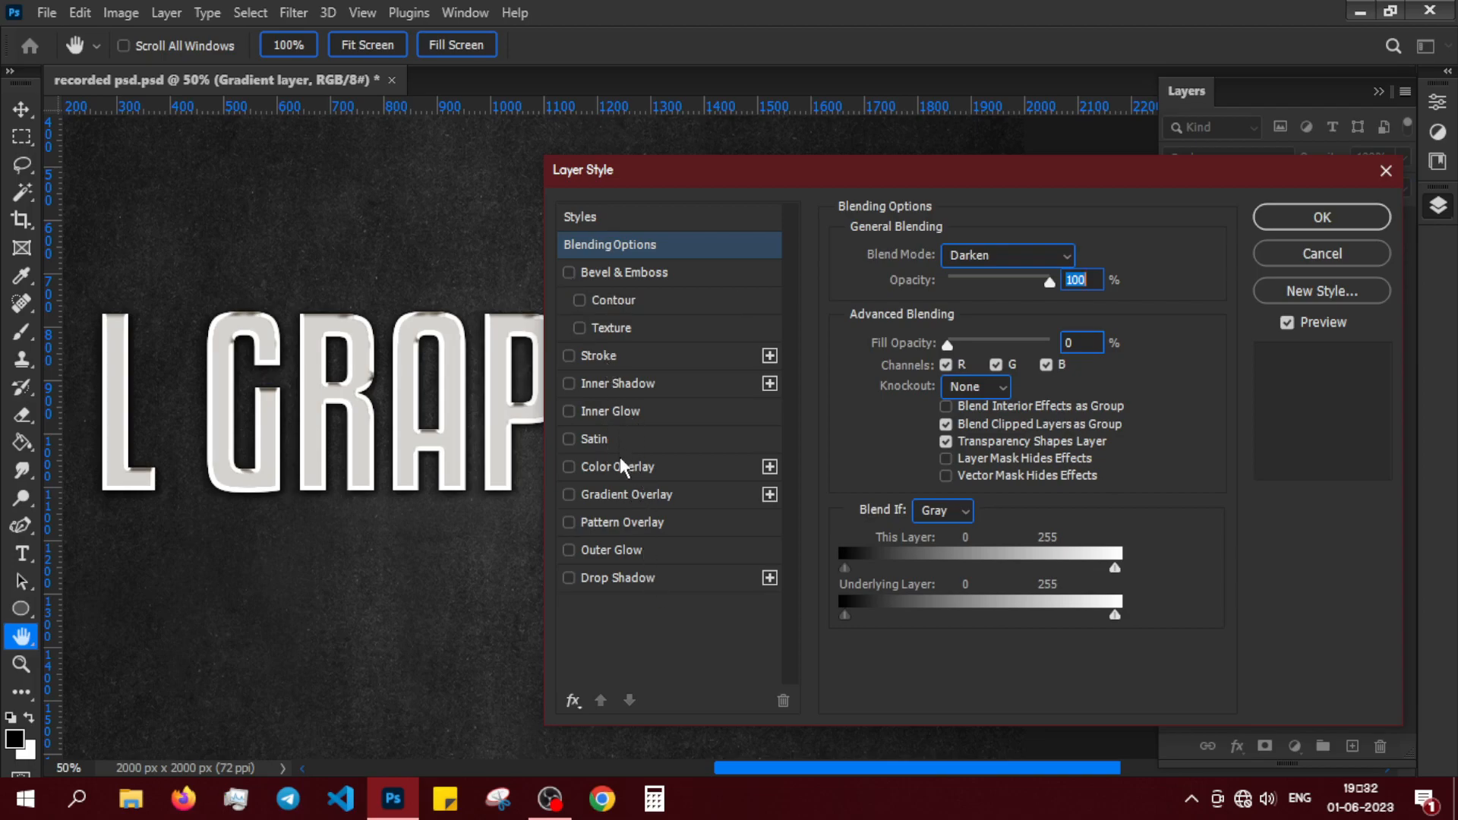
# - Add a Gradient Overlay, reset it to its default settings and set its blend mode to Multiply
pyautogui.click(622, 490)
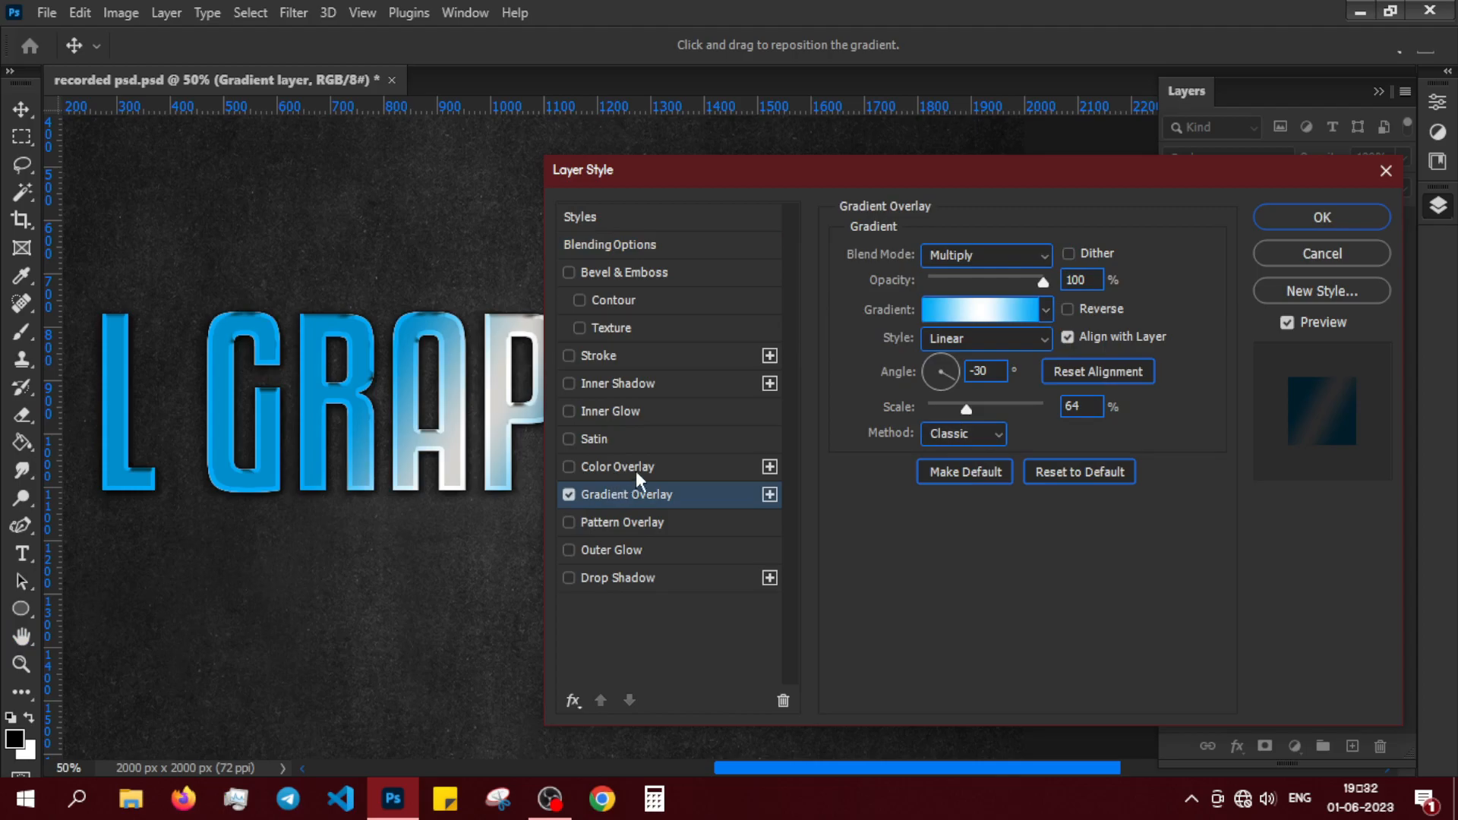
pyautogui.click(1069, 471)
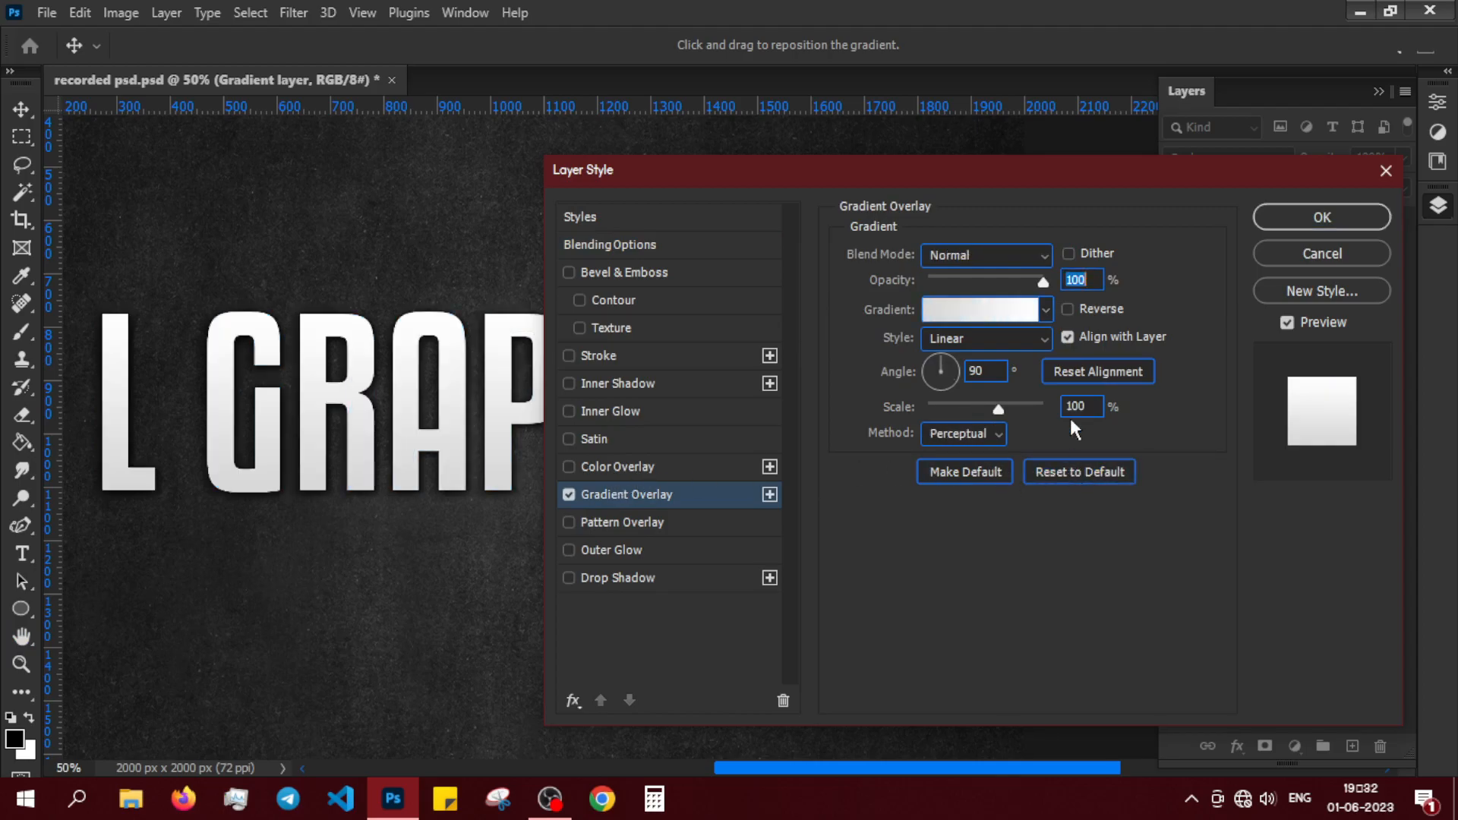
pyautogui.click(1032, 260)
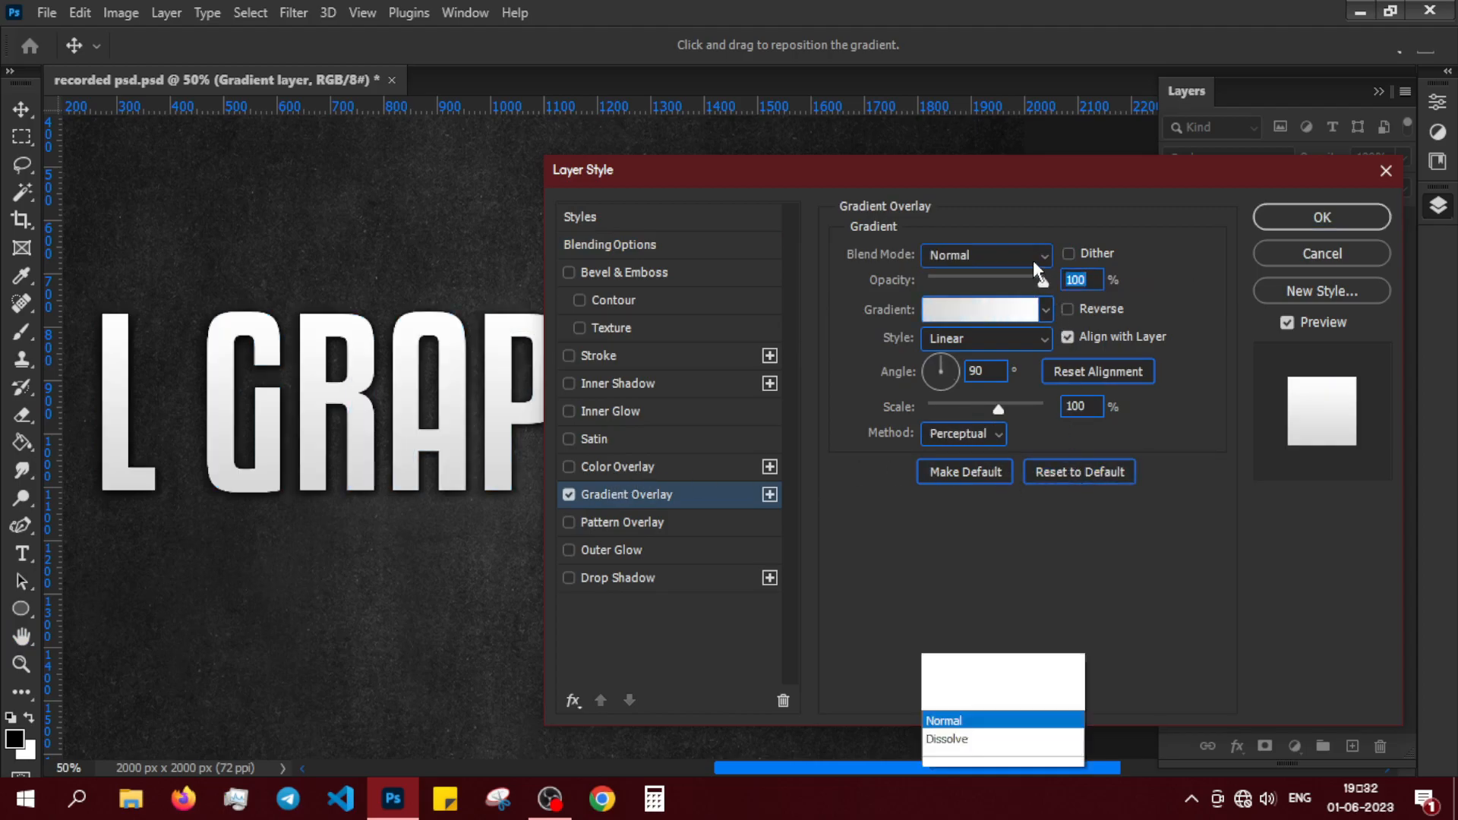
pyautogui.click(1022, 272)
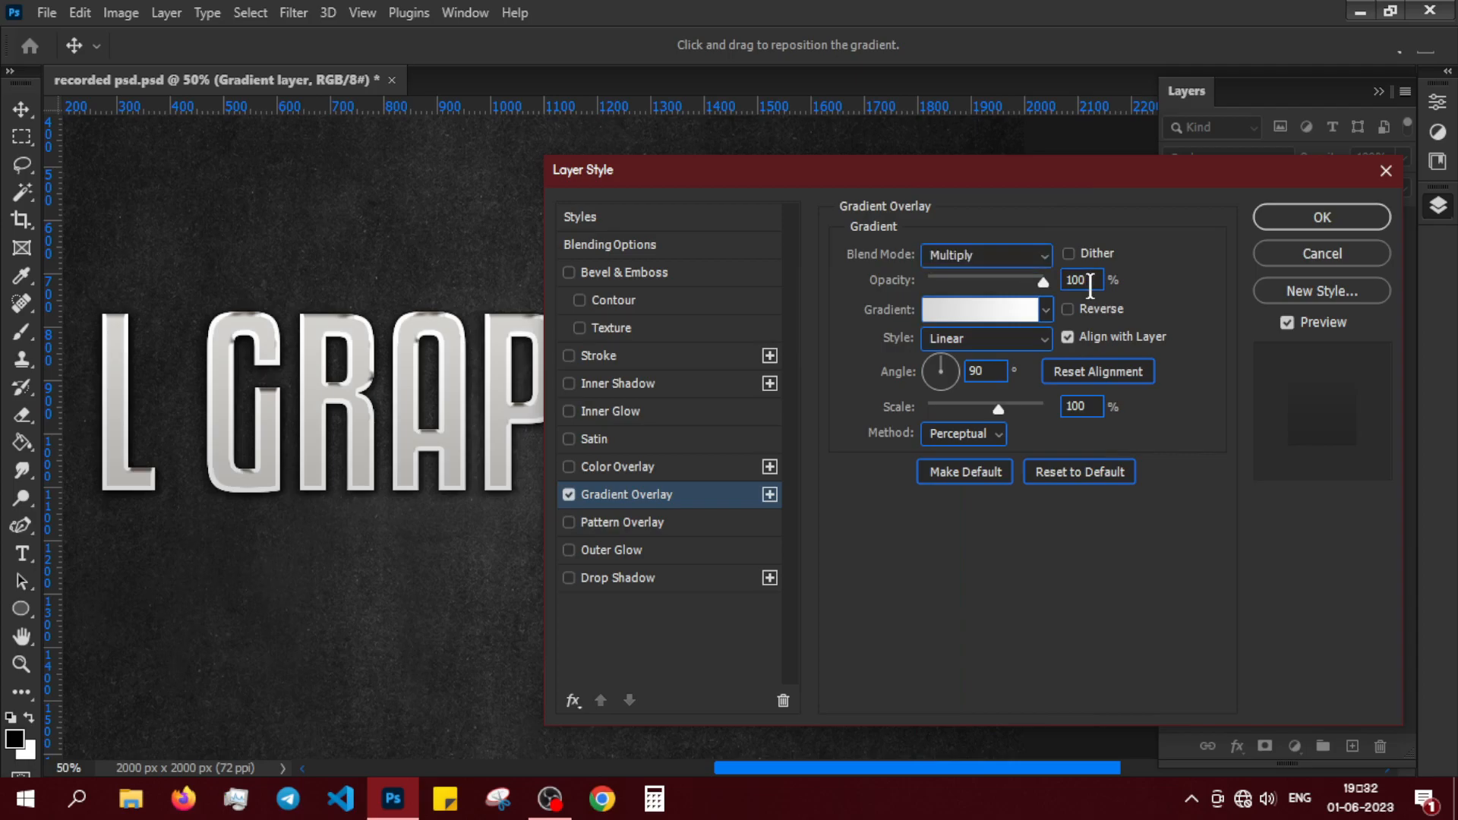
# - Set the starting color stop of the overlay's gradient to #9c7500
pyautogui.click(1001, 314)
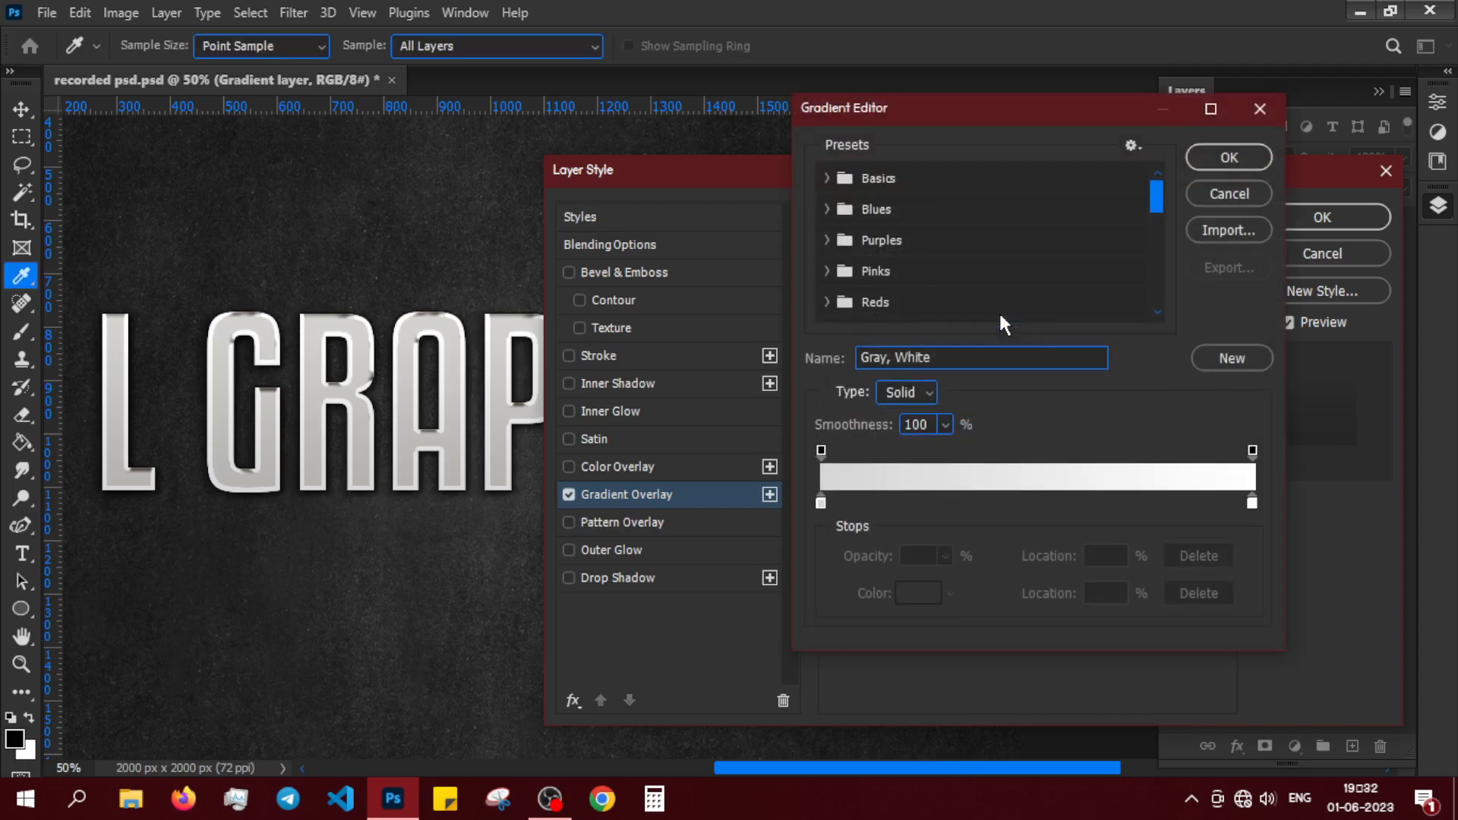
pyautogui.click(821, 502)
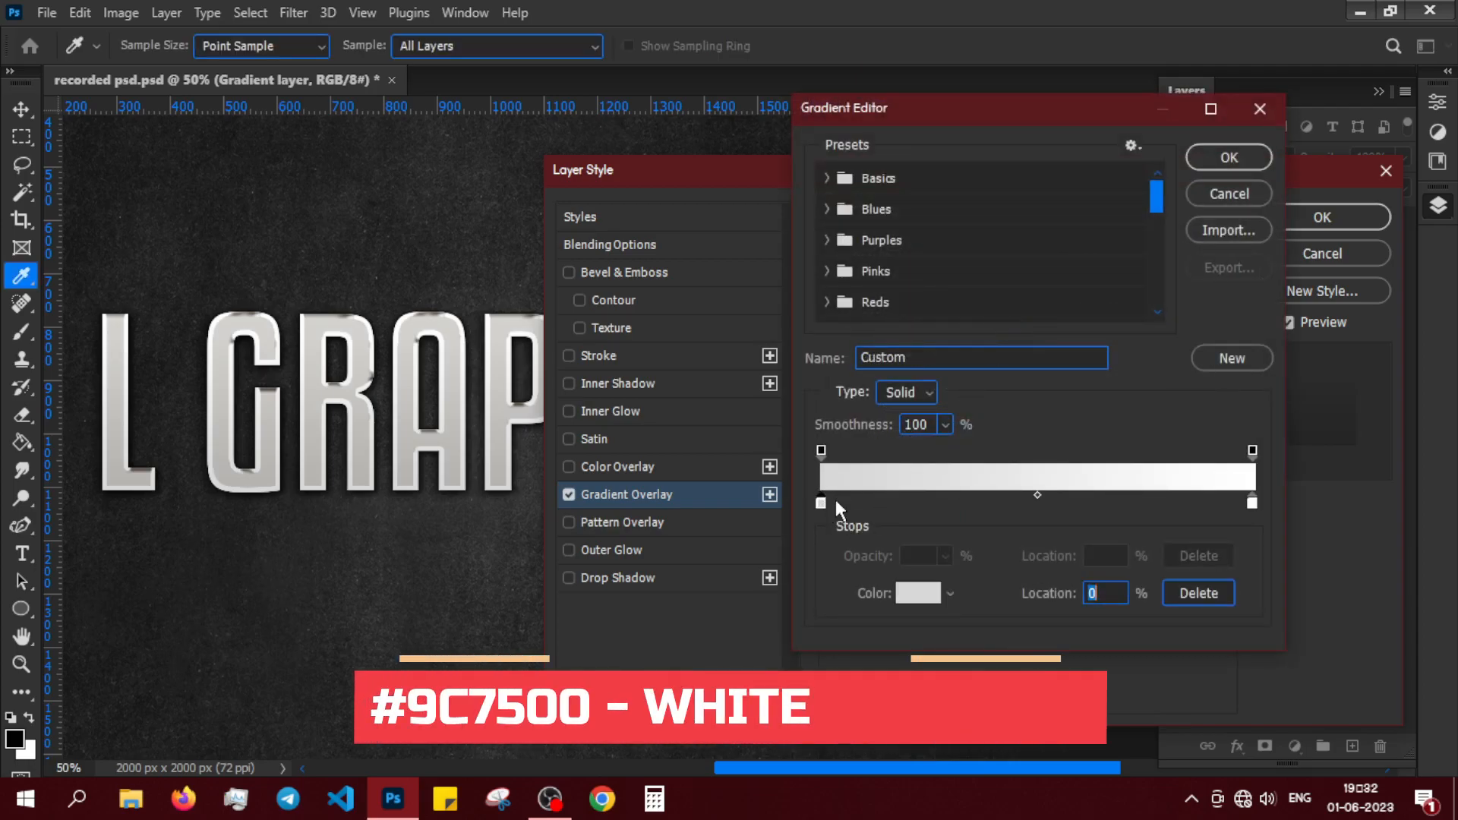
pyautogui.doubleClick(822, 502)
pyautogui.press('BackSpace')
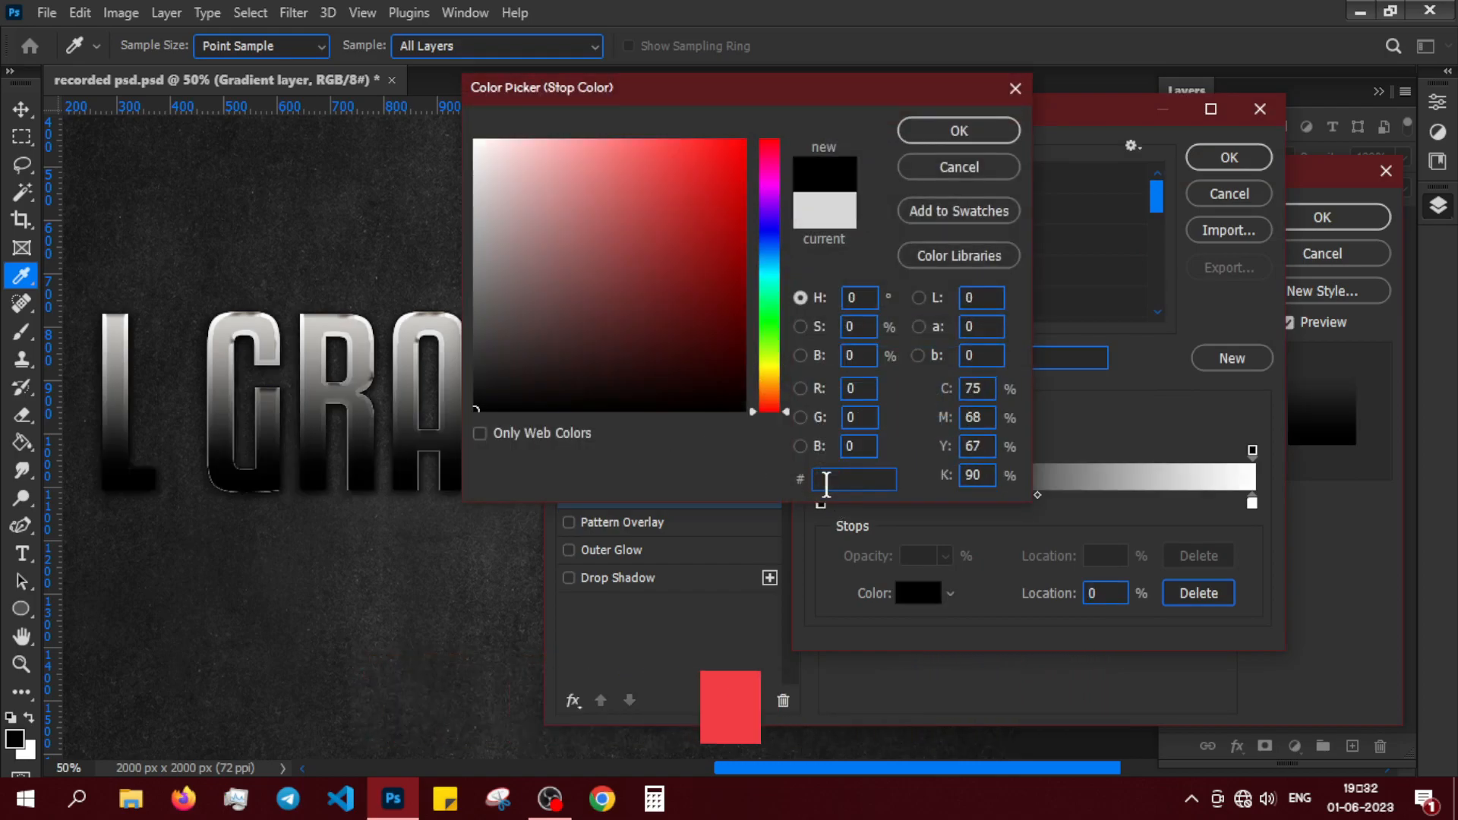
pyautogui.write('9c7')
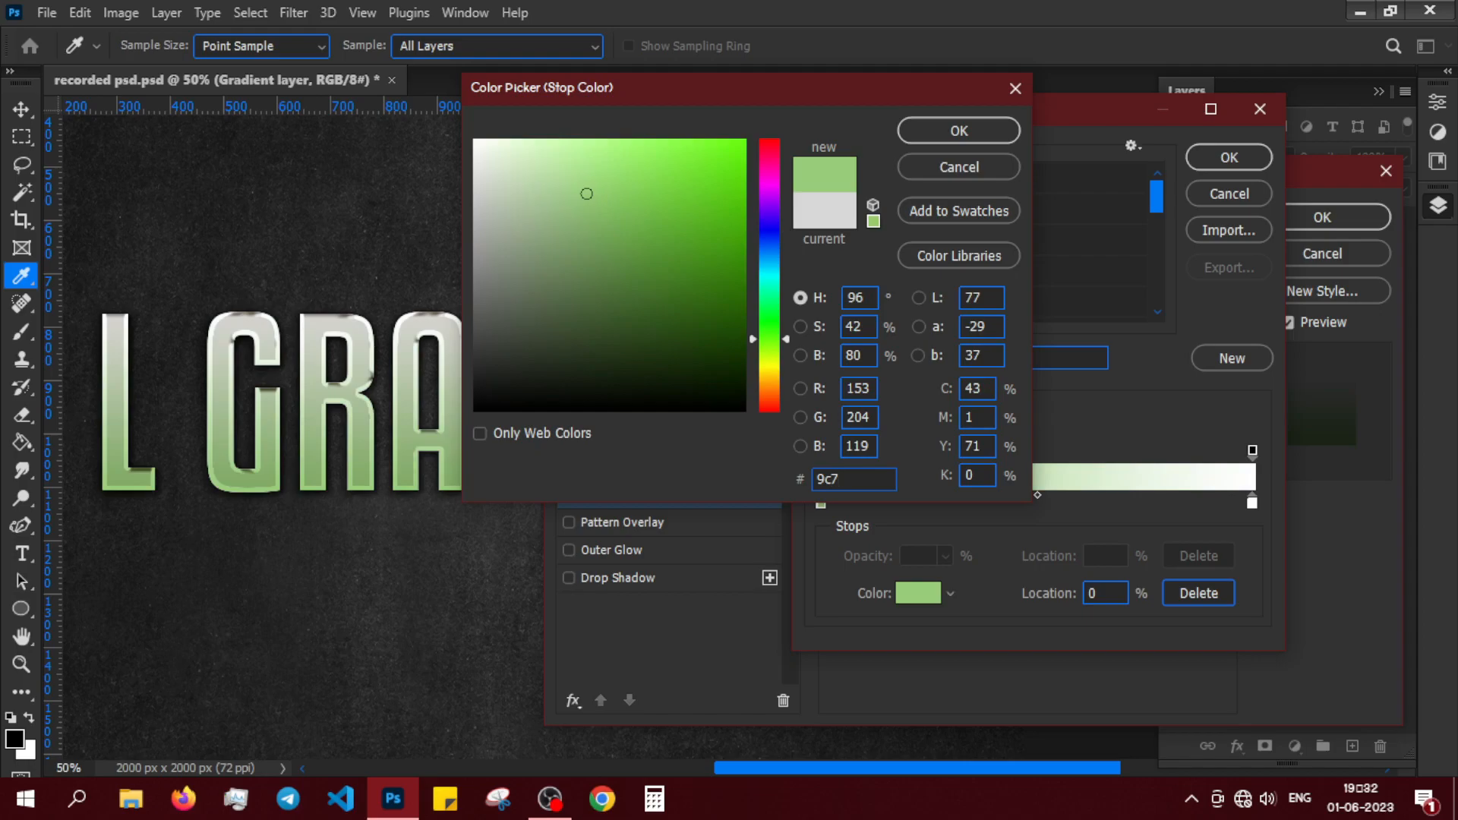
pyautogui.write('500')
pyautogui.click(959, 131)
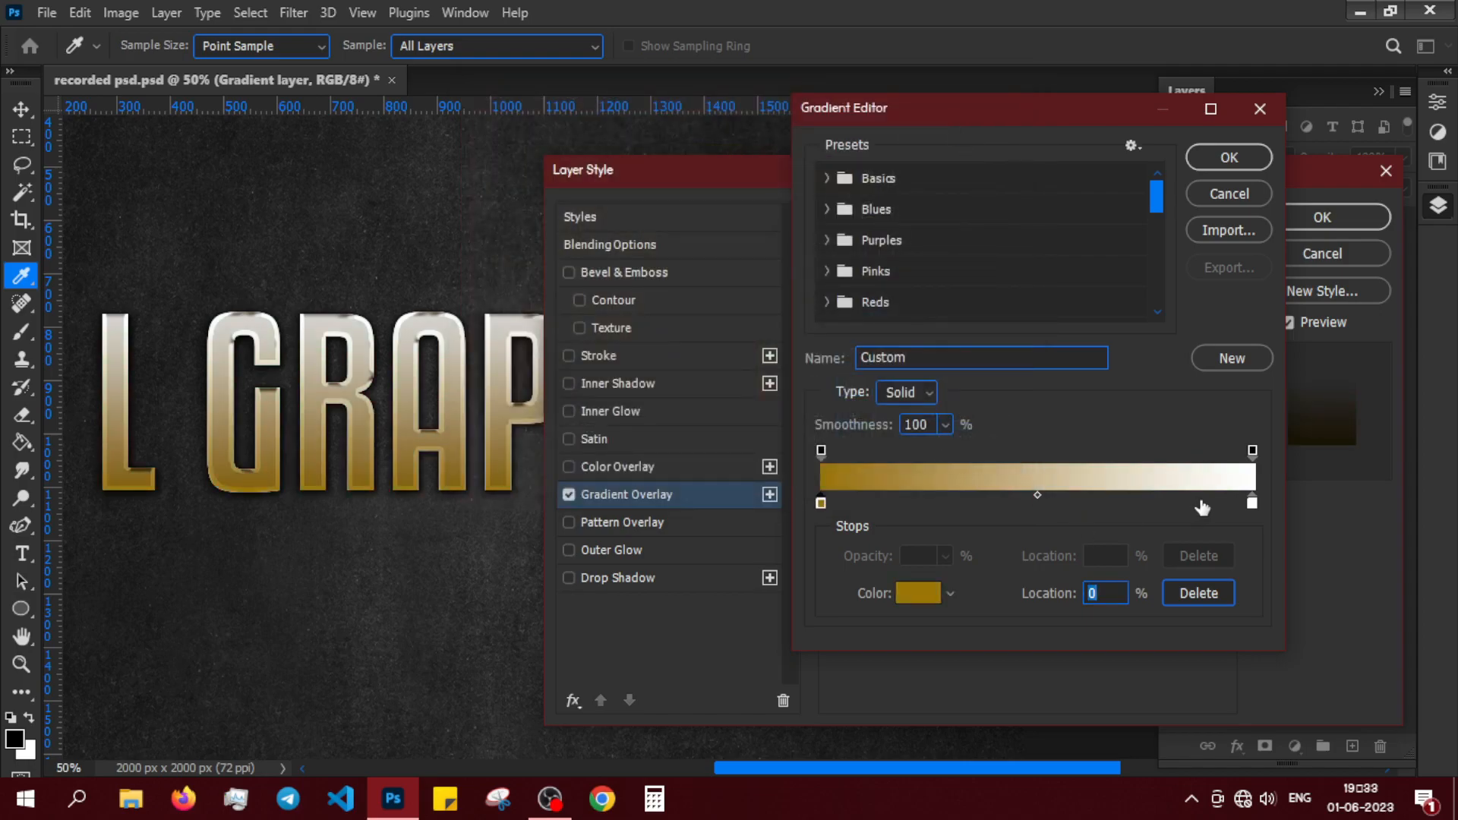
# - Set the gradient's end color stop at 100% to #9c7500
pyautogui.click(1252, 503)
pyautogui.click(918, 593)
pyautogui.write('9')
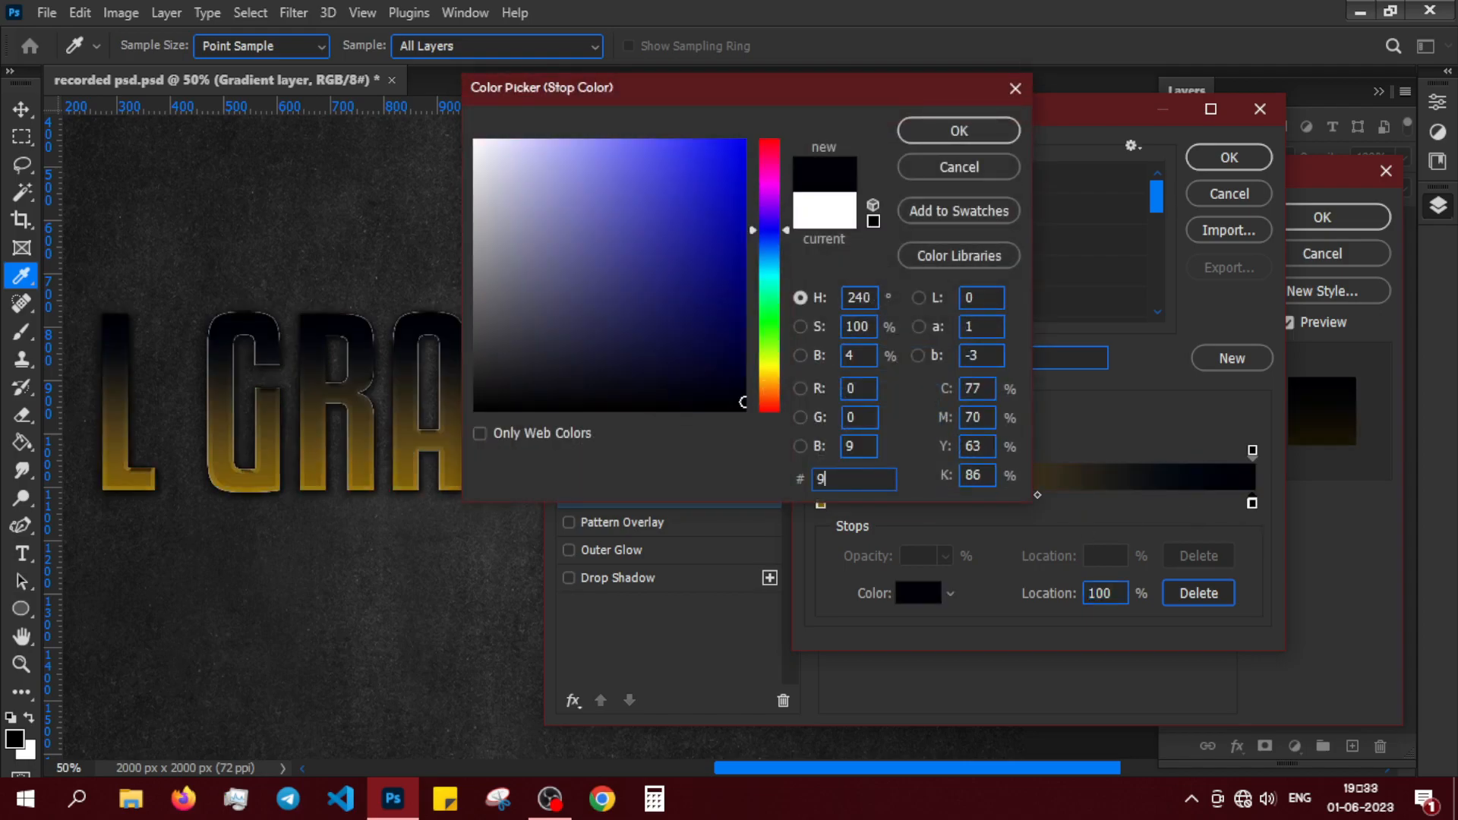
pyautogui.write('c7500')
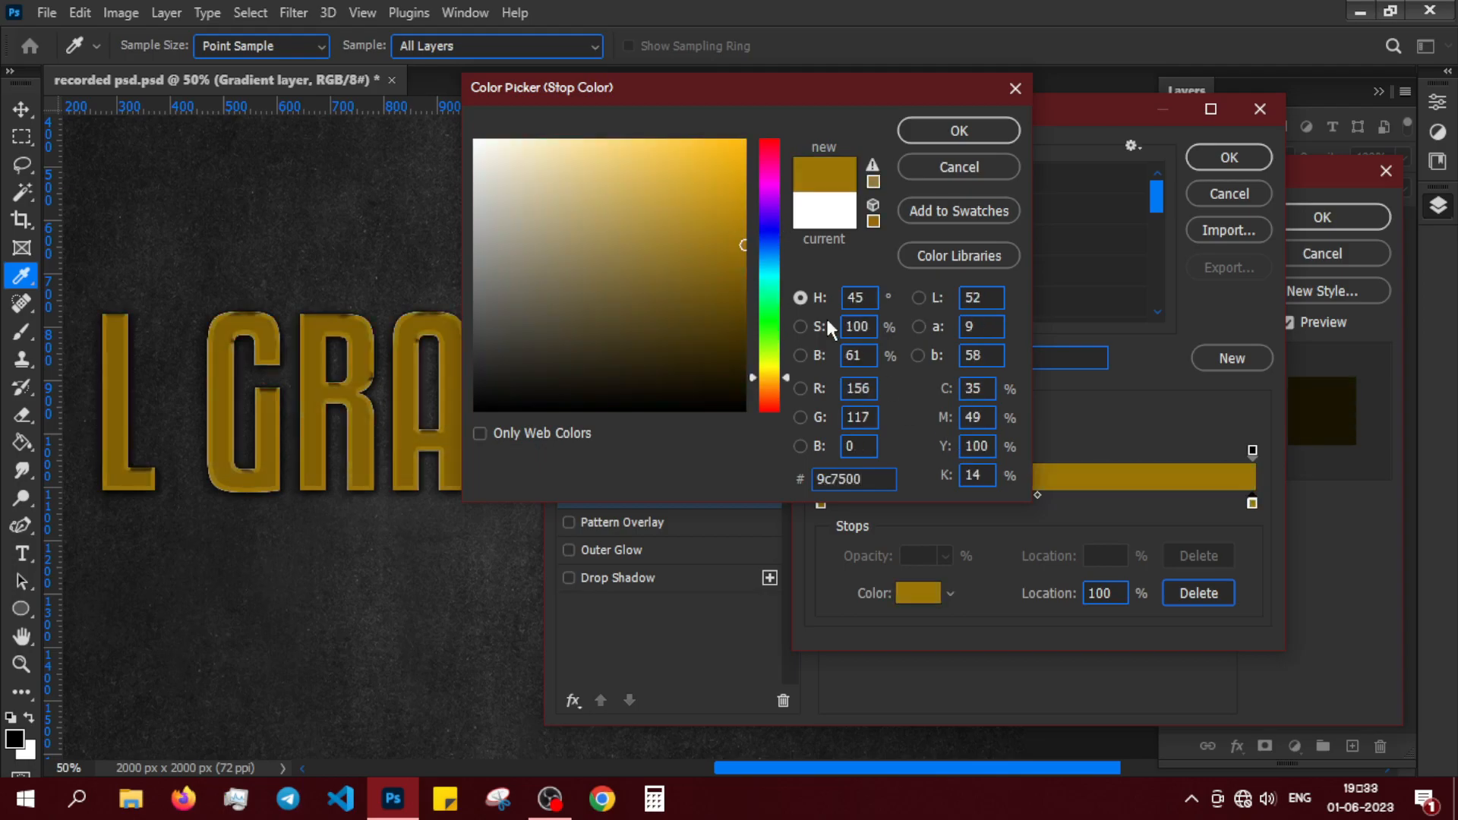
pyautogui.click(958, 131)
# - Add a white color stop near the gradient's middle, at about 52%, and accept the gradient
pyautogui.click(1025, 503)
pyautogui.moveTo(1025, 503); pyautogui.dragTo(1048, 503)
pyautogui.doubleClick(1049, 502)
pyautogui.moveTo(482, 154); pyautogui.dragTo(469, 136)
pyautogui.click(928, 135)
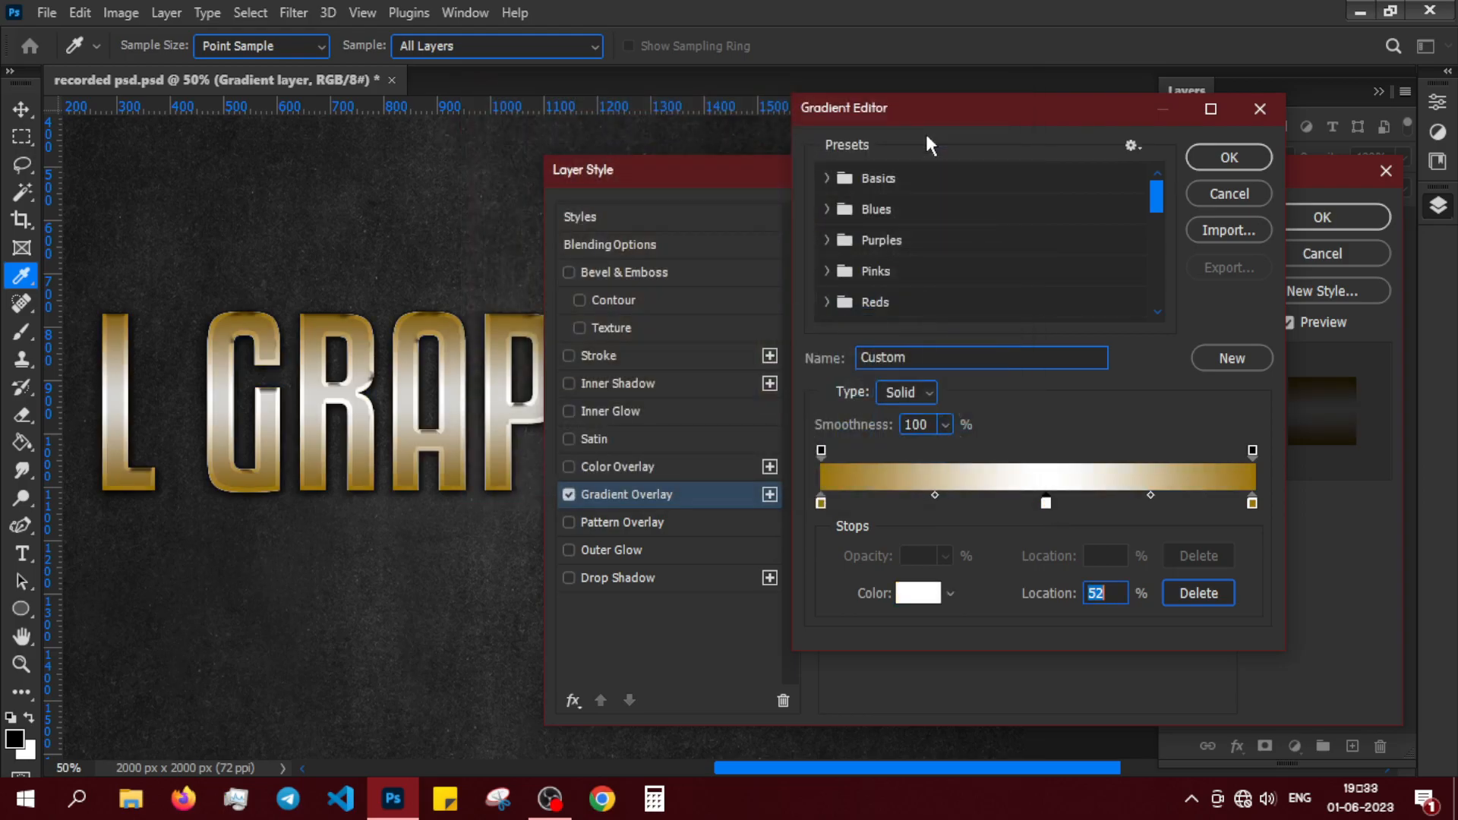
pyautogui.click(1200, 155)
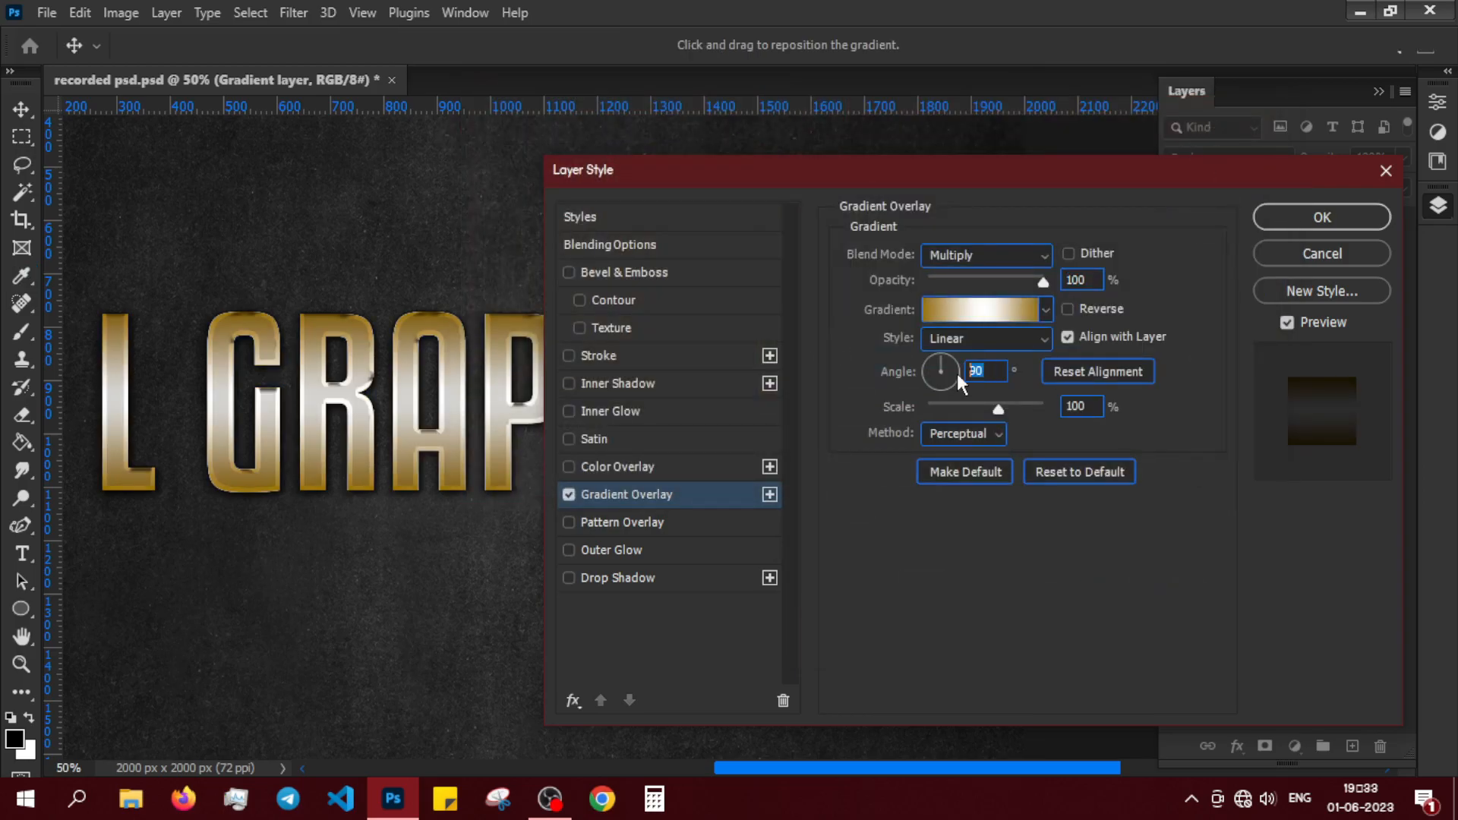
# - Set the gradient overlay's angle to 30° and its scale to 64%
pyautogui.write('30')
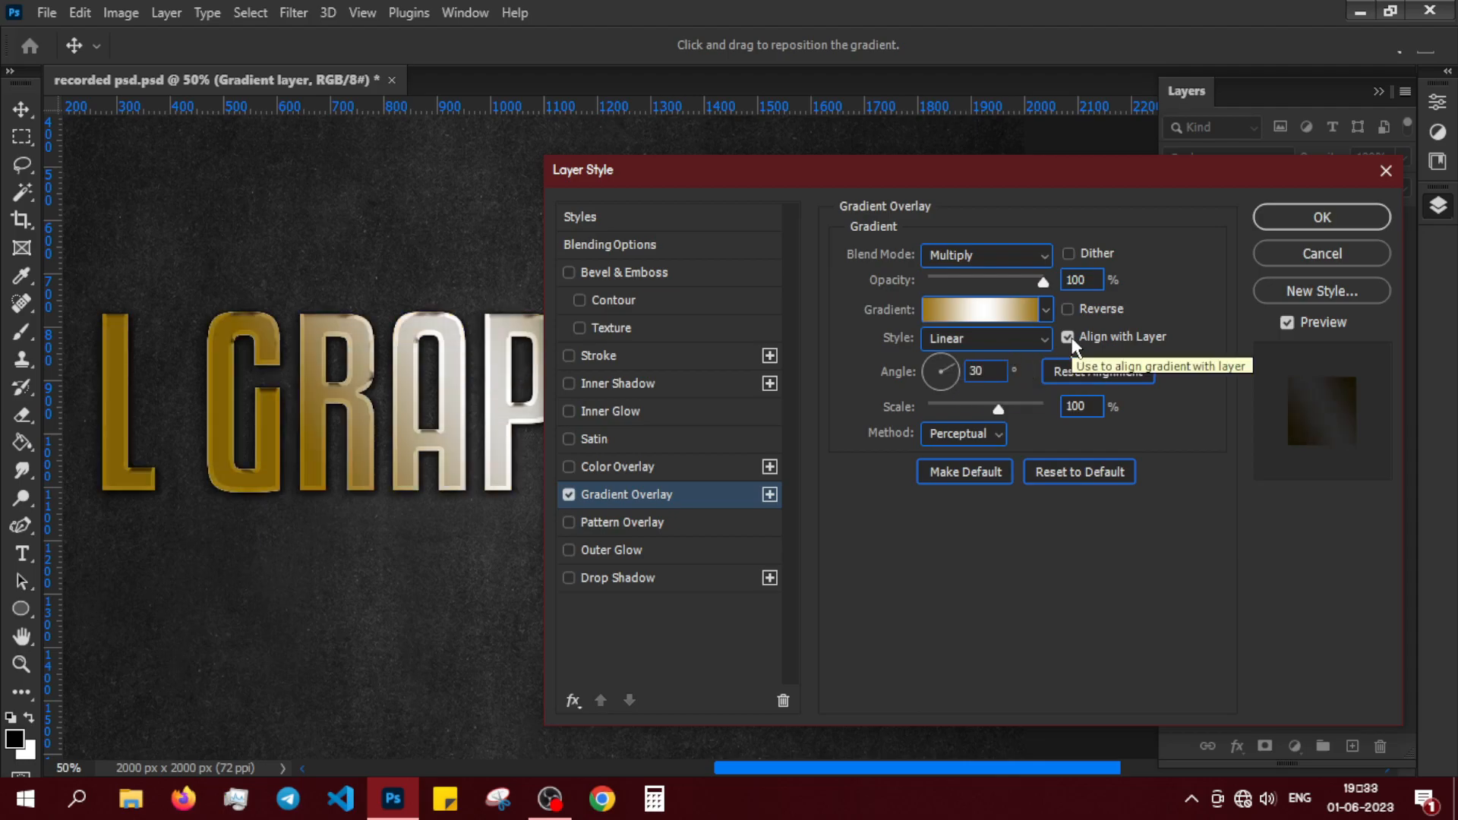
pyautogui.moveTo(1088, 407); pyautogui.dragTo(1041, 403)
pyautogui.write('64')
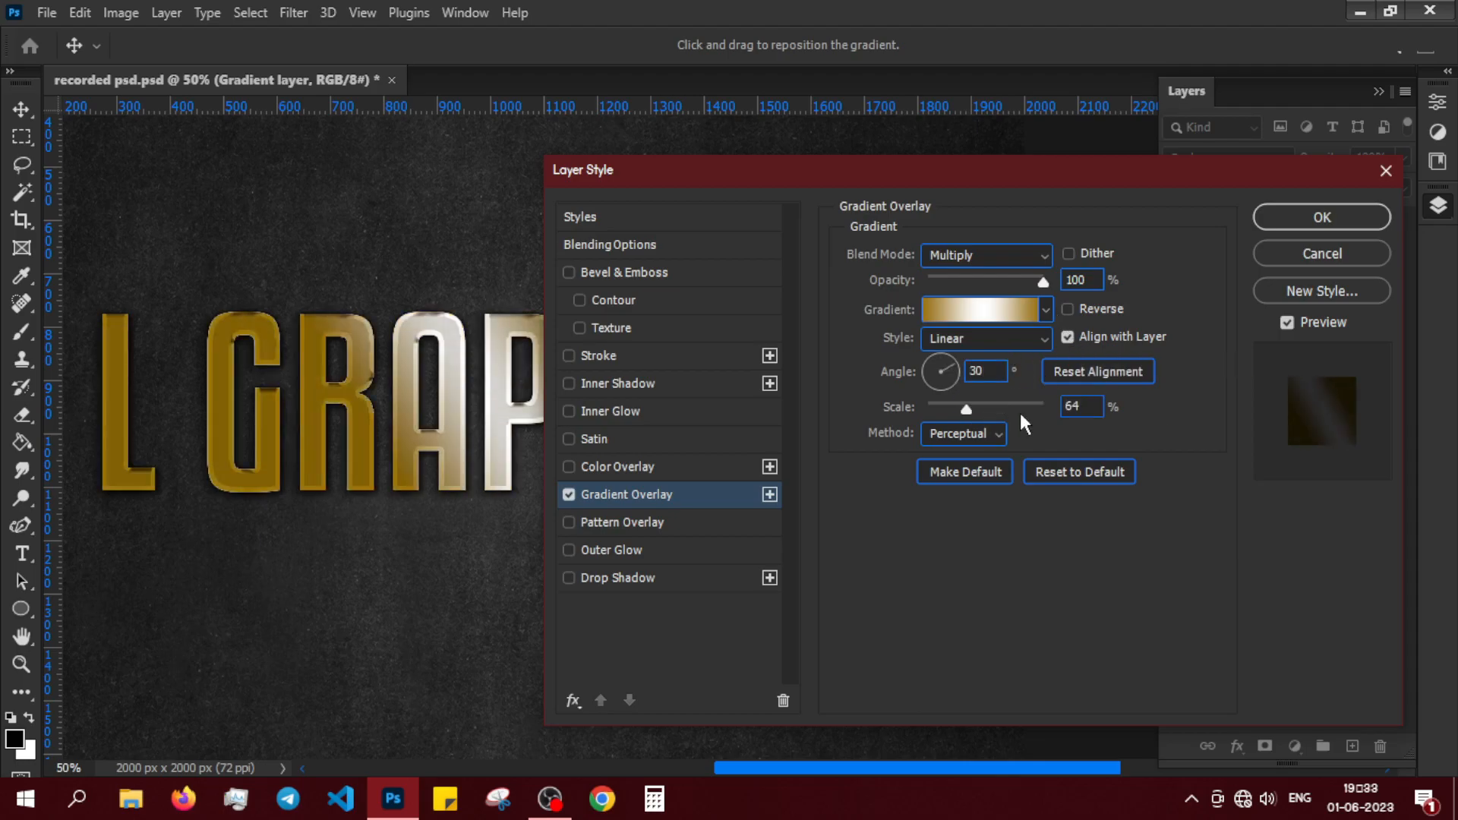
# - Set the gradient overlay's method to Classic and apply the layer style to Gradient layer
pyautogui.click(996, 431)
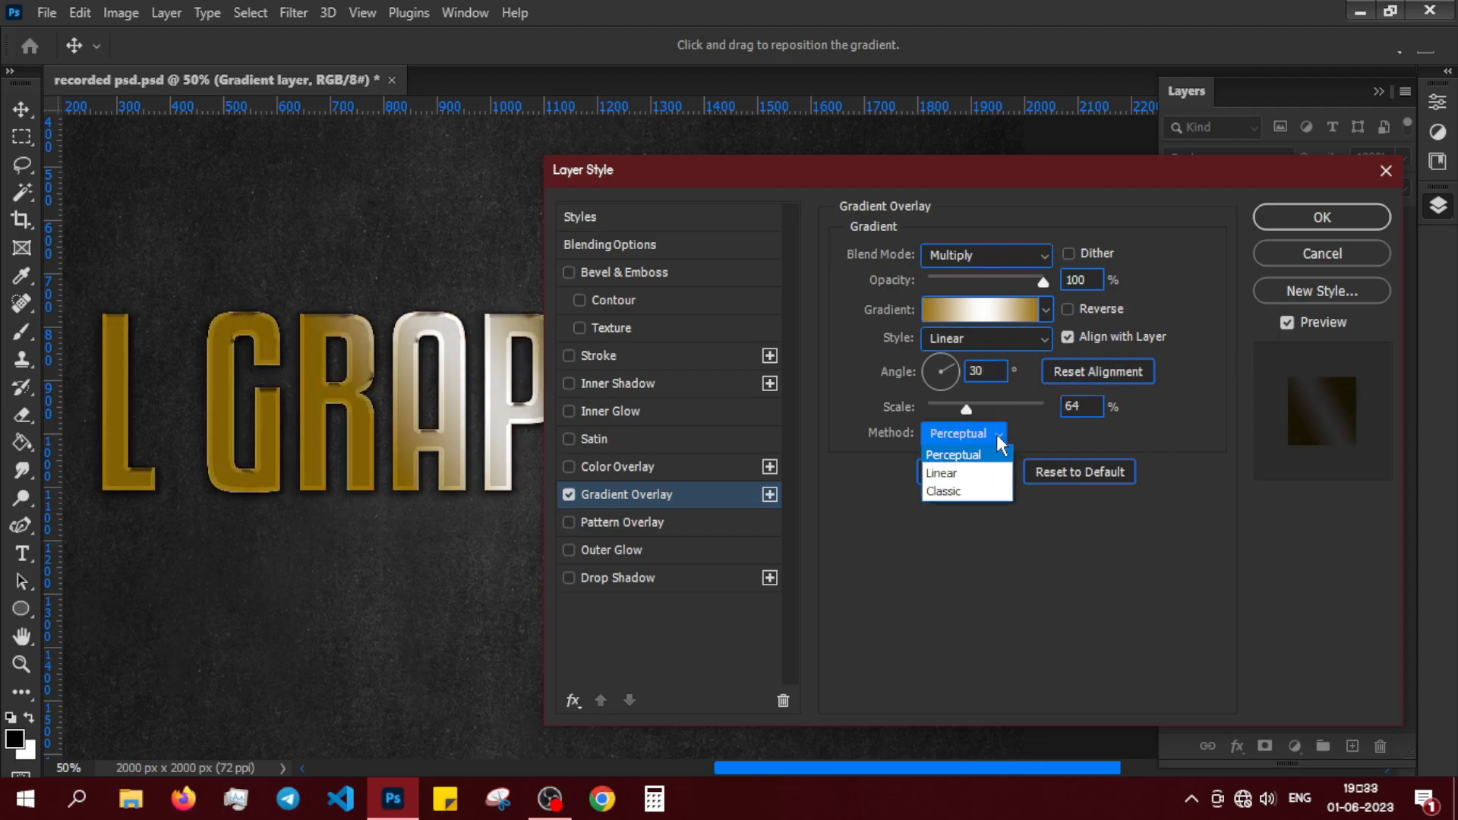
pyautogui.click(968, 492)
pyautogui.moveTo(820, 170)
pyautogui.mouseDown()
pyautogui.moveTo(1150, 322)
pyautogui.moveTo(878, 289)
pyautogui.moveTo(809, 153)
pyautogui.mouseUp()
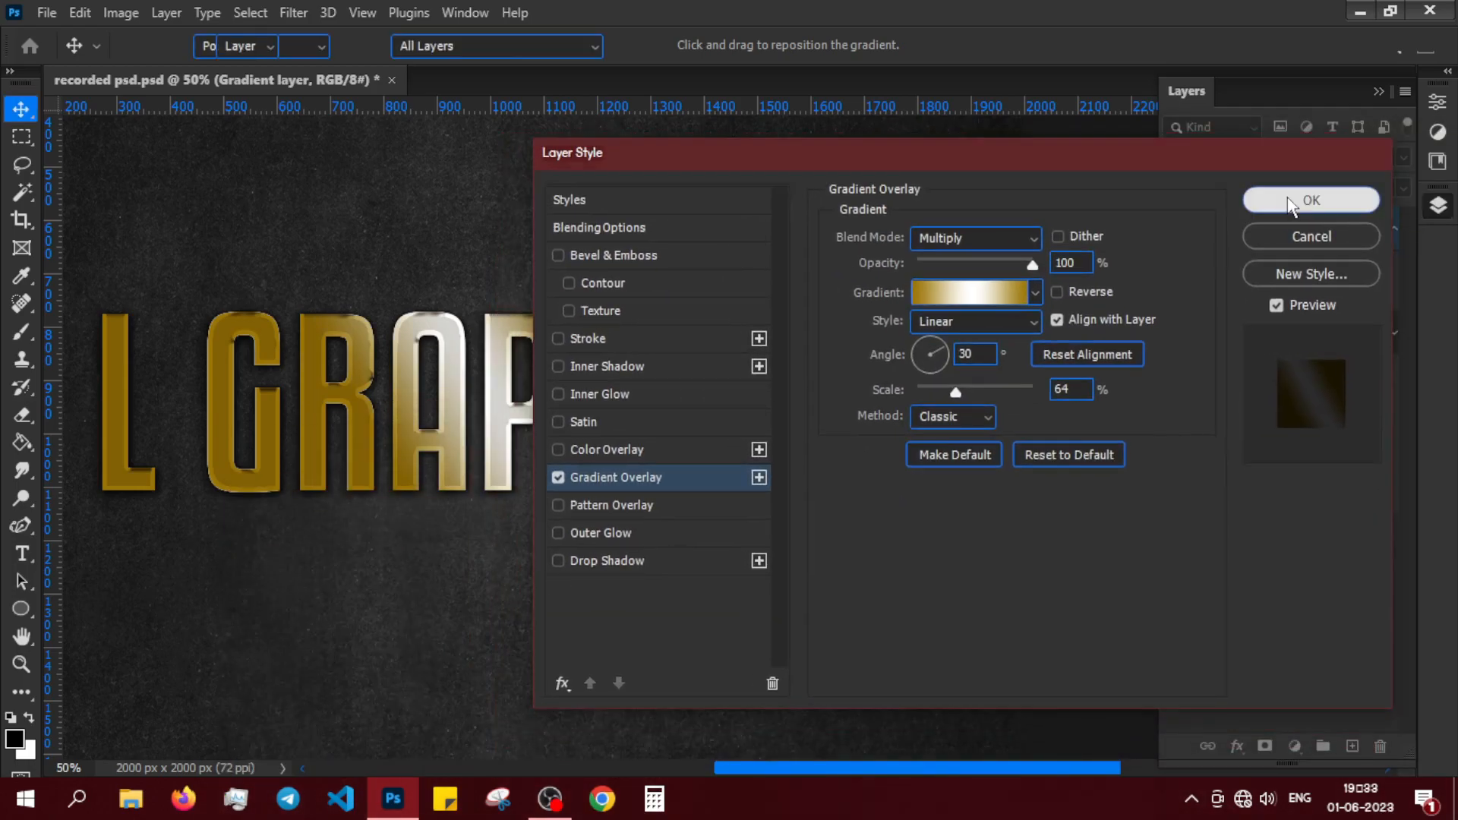
pyautogui.click(1291, 203)
pyautogui.click(1048, 414)
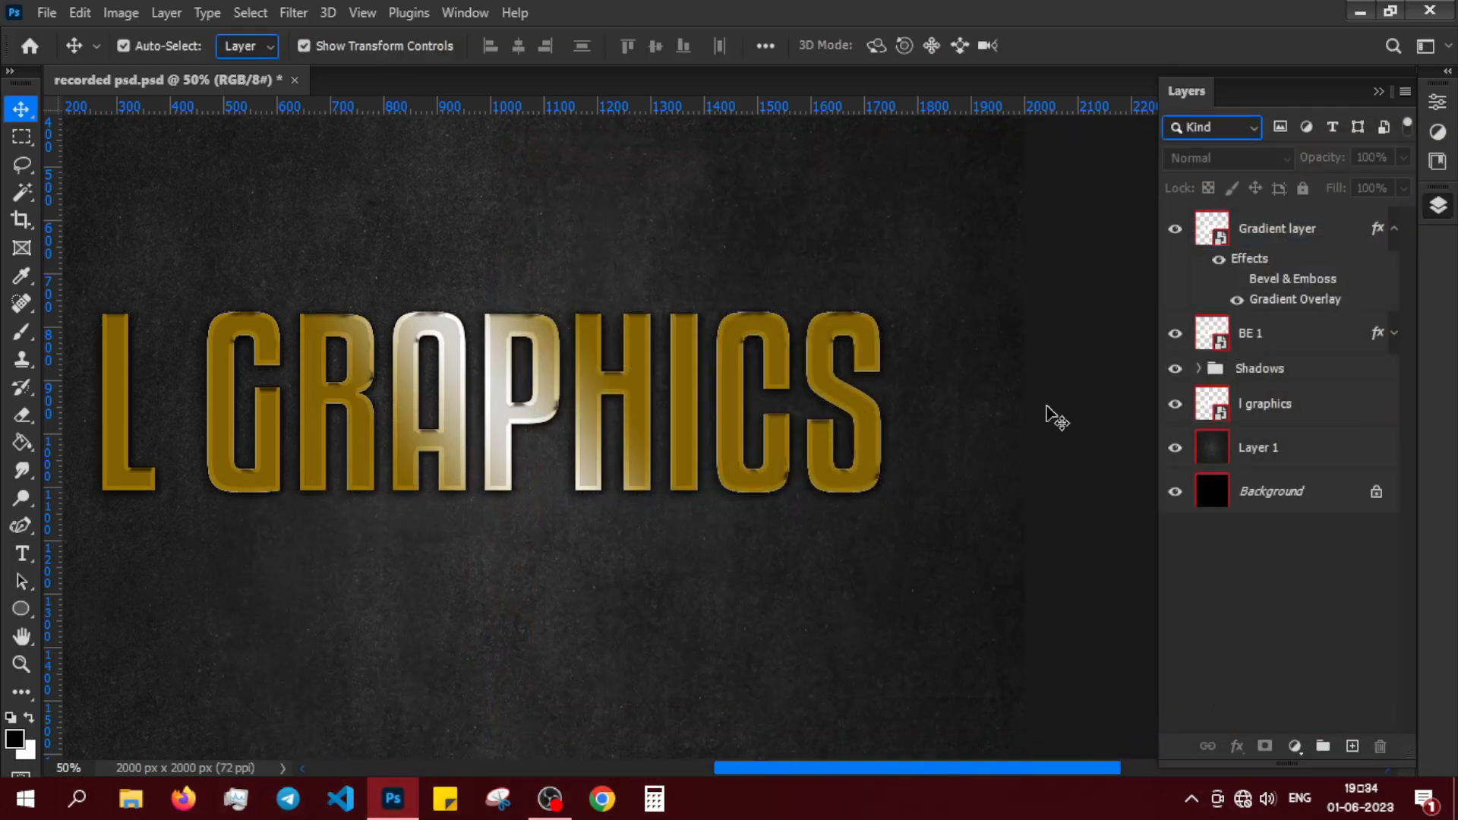
# - Duplicate the BE 1 layer and move the copy above Gradient layer
pyautogui.click(1395, 231)
pyautogui.click(1276, 281)
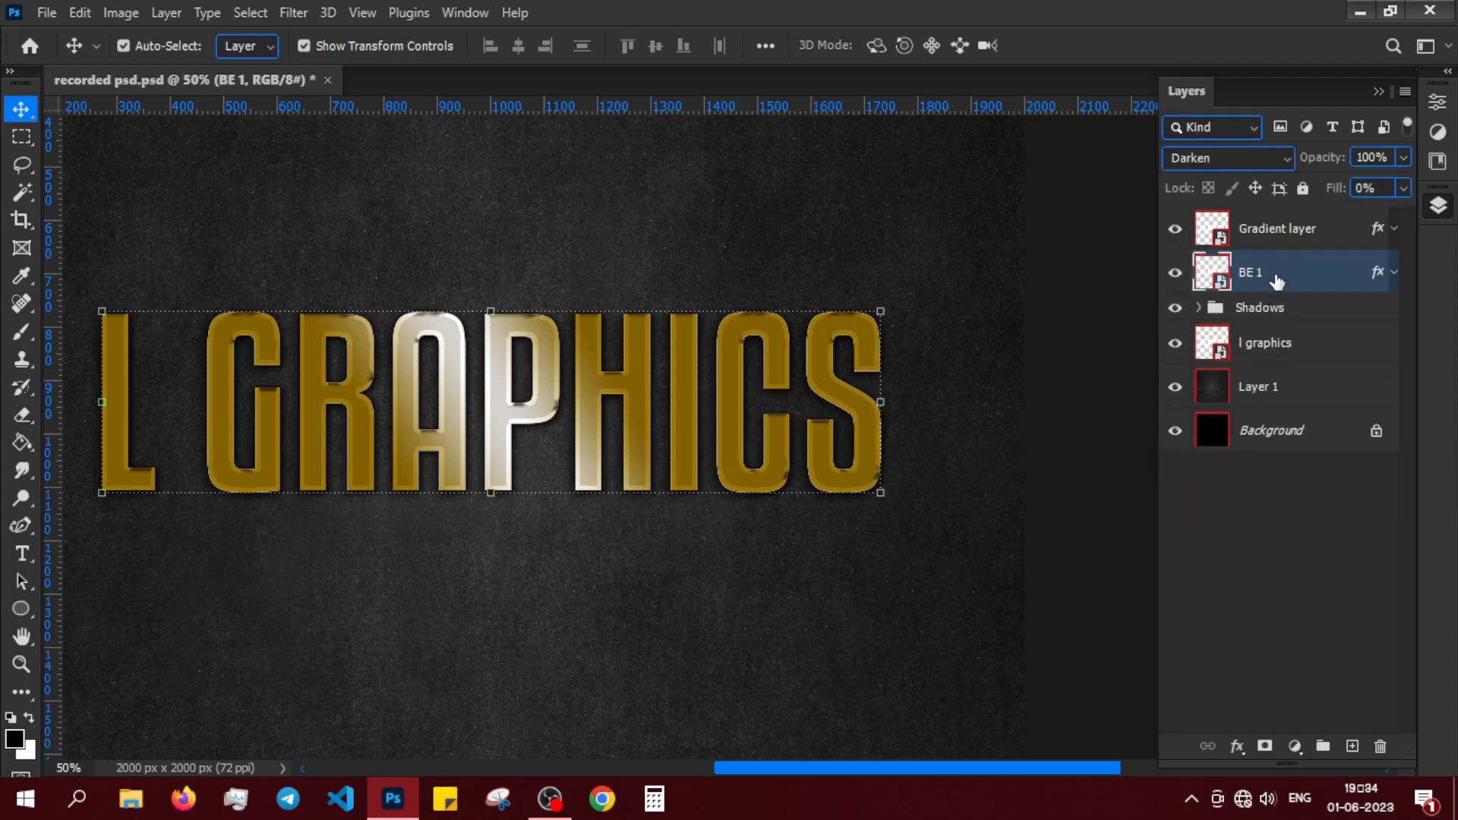
pyautogui.hotkey('ctrl', 'j')
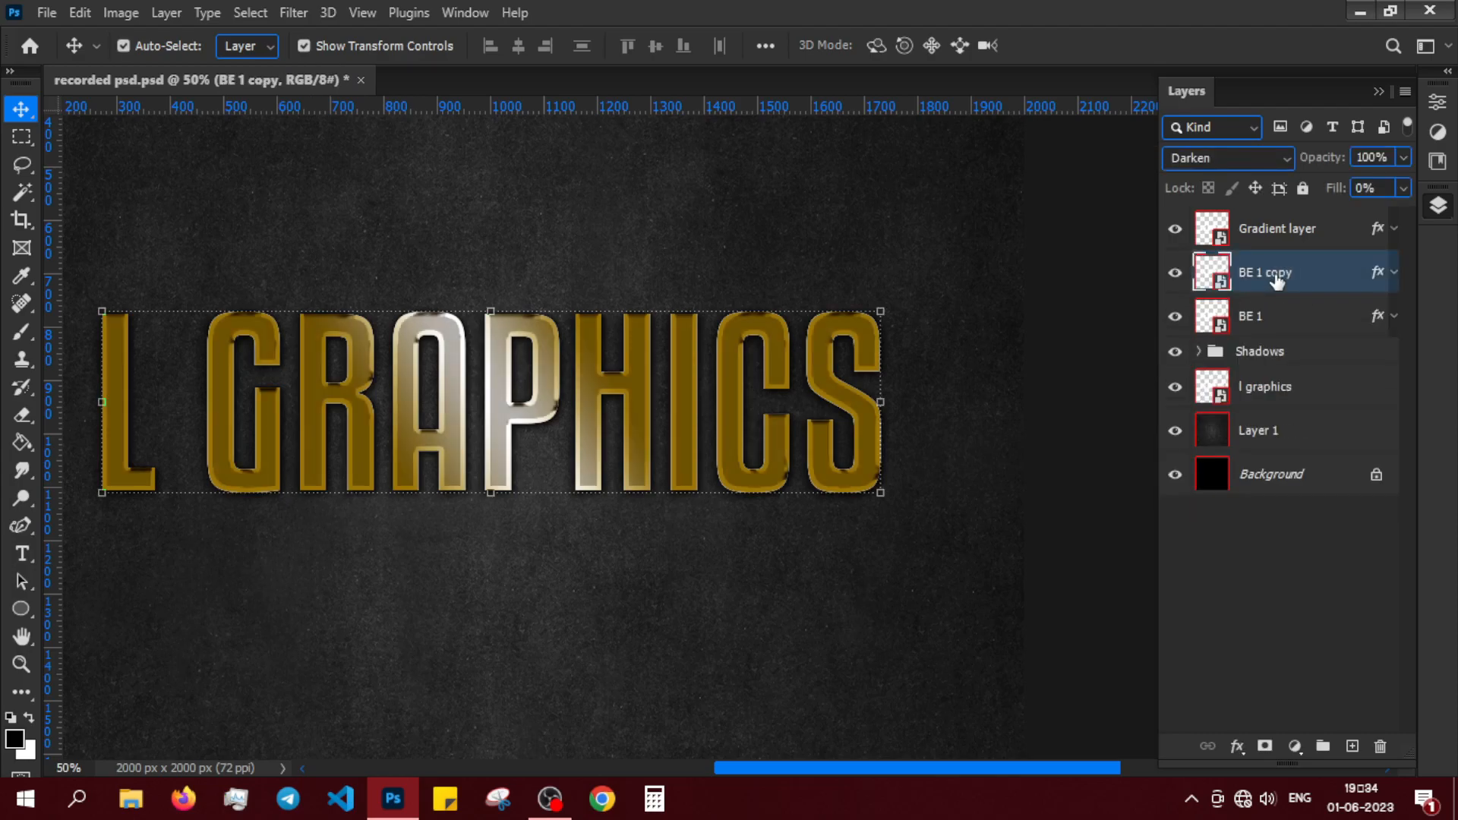
pyautogui.moveTo(1274, 280); pyautogui.dragTo(1257, 219)
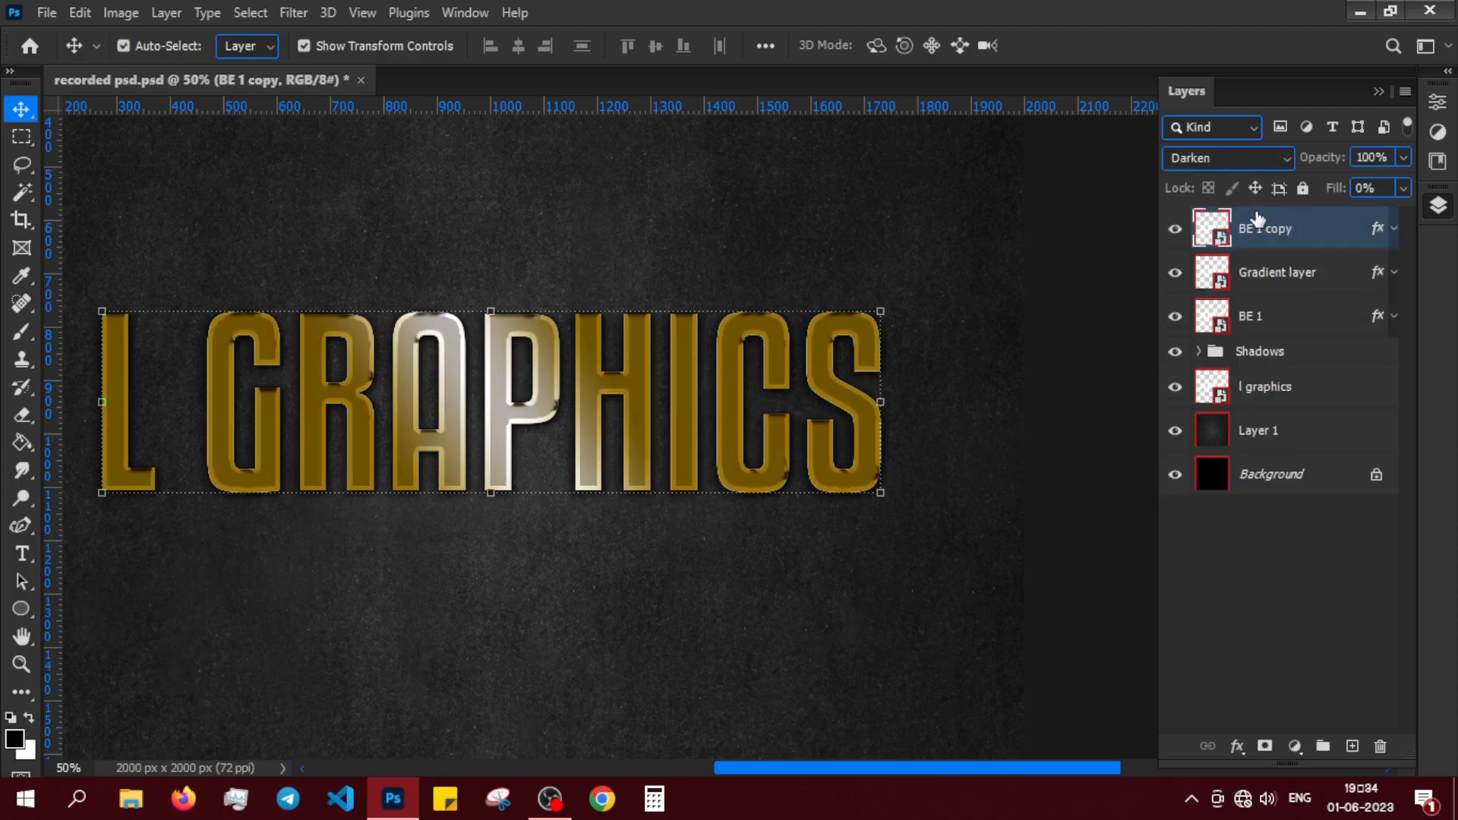
# - Rename the topmost BE 1 copy as "BE 2"
pyautogui.doubleClick(1295, 230)
pyautogui.write('BE 2')
pyautogui.press('Return')
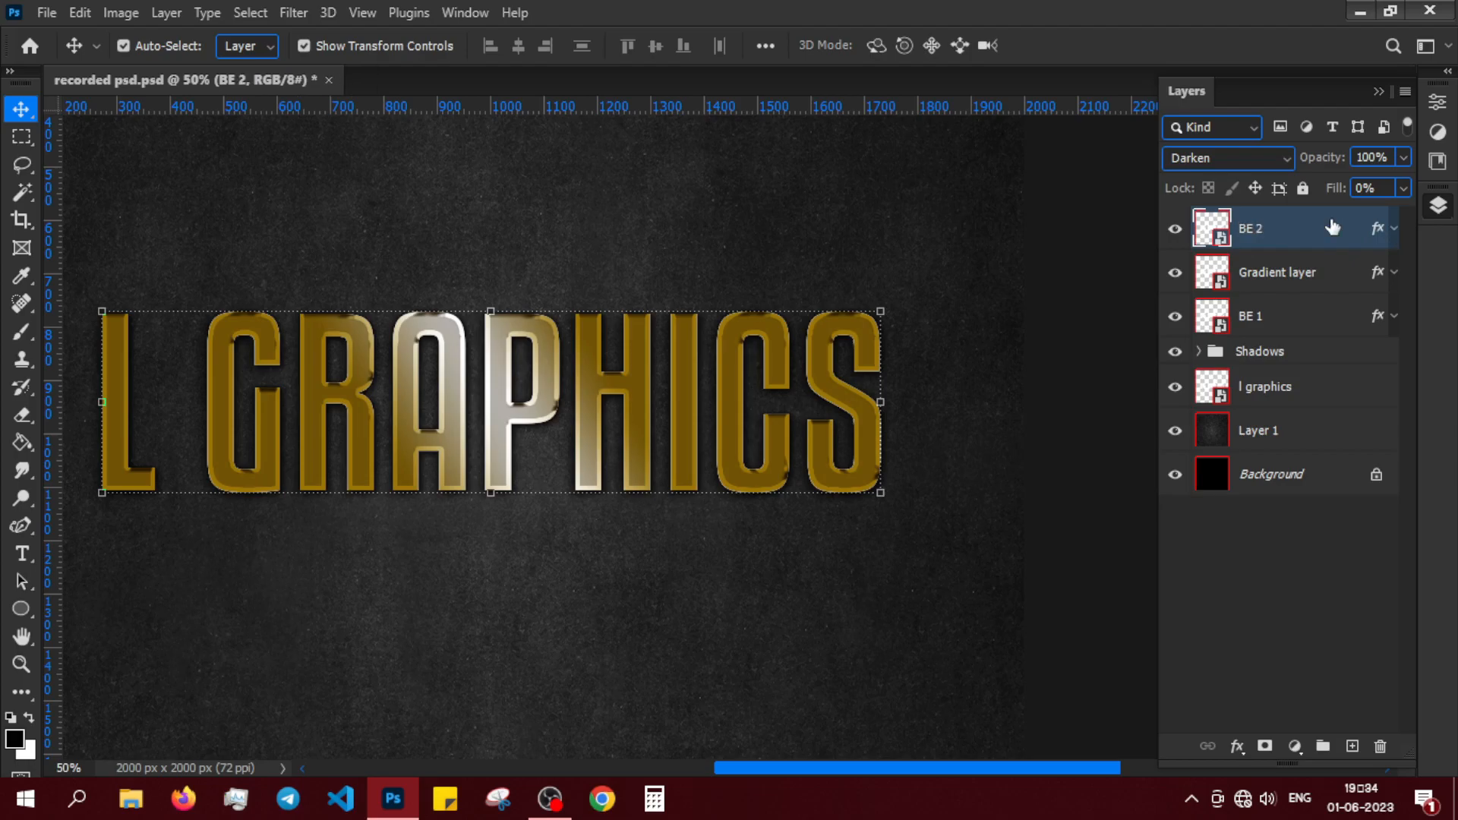
# - Open the Bevel & Emboss settings of the BE 2 layer and reset them to default
pyautogui.rightClick(1333, 226)
pyautogui.press('Escape')
pyautogui.moveTo(714, 157); pyautogui.dragTo(778, 159)
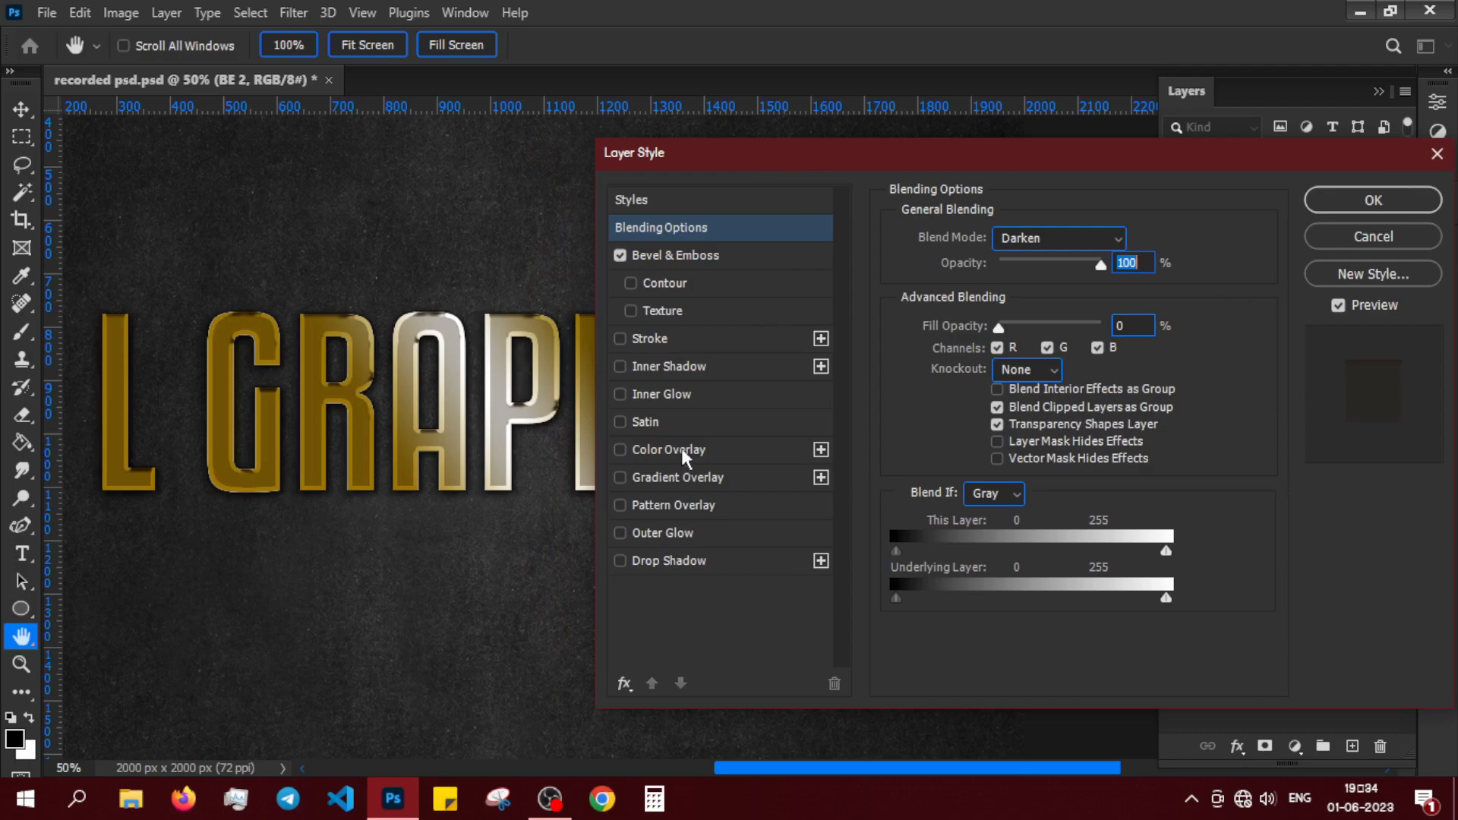
pyautogui.click(659, 250)
pyautogui.click(1162, 672)
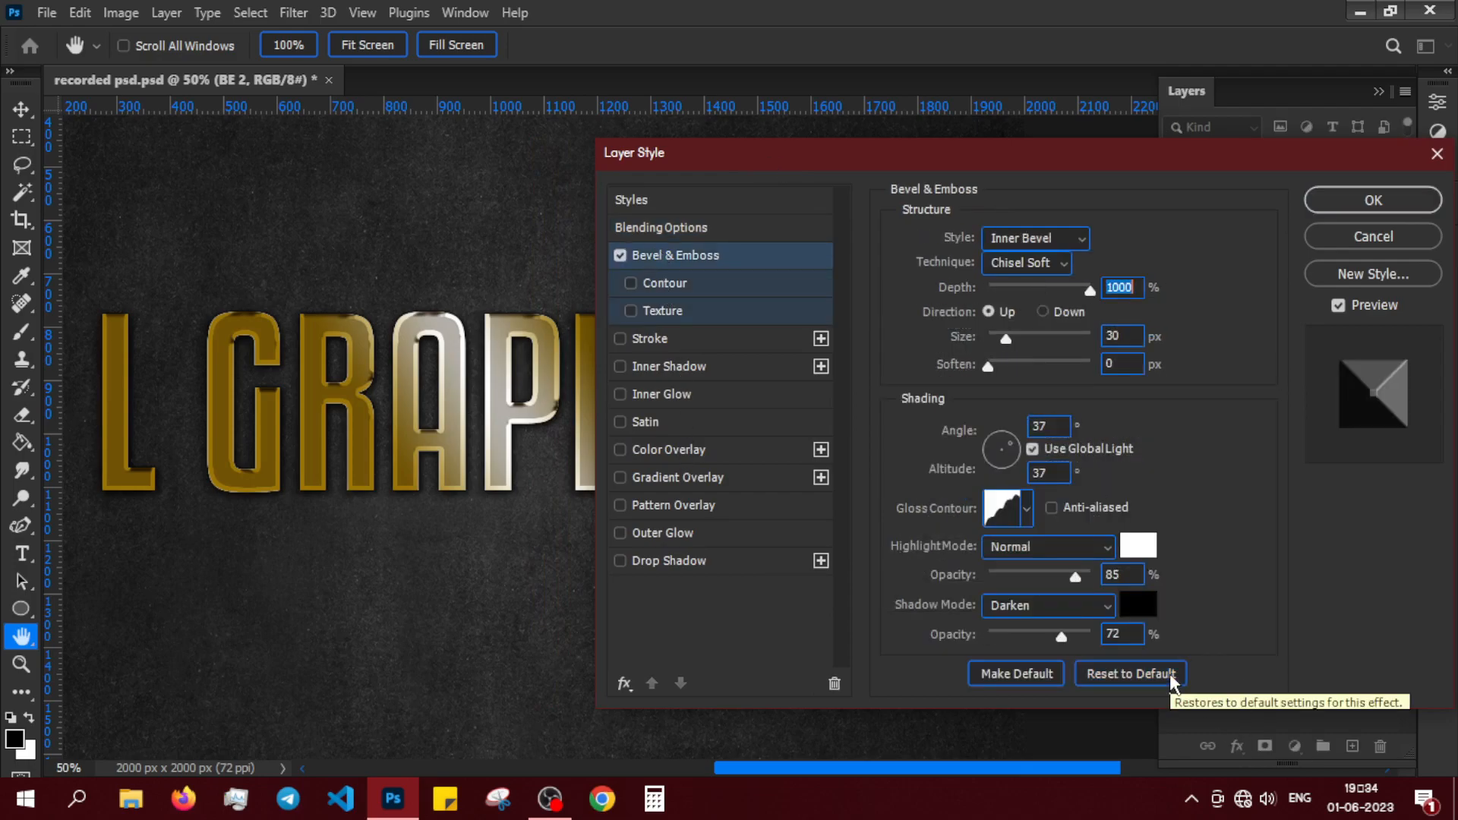
# - Set the bevel's style to Inner Bevel and its technique to Chisel Hard
pyautogui.click(1039, 232)
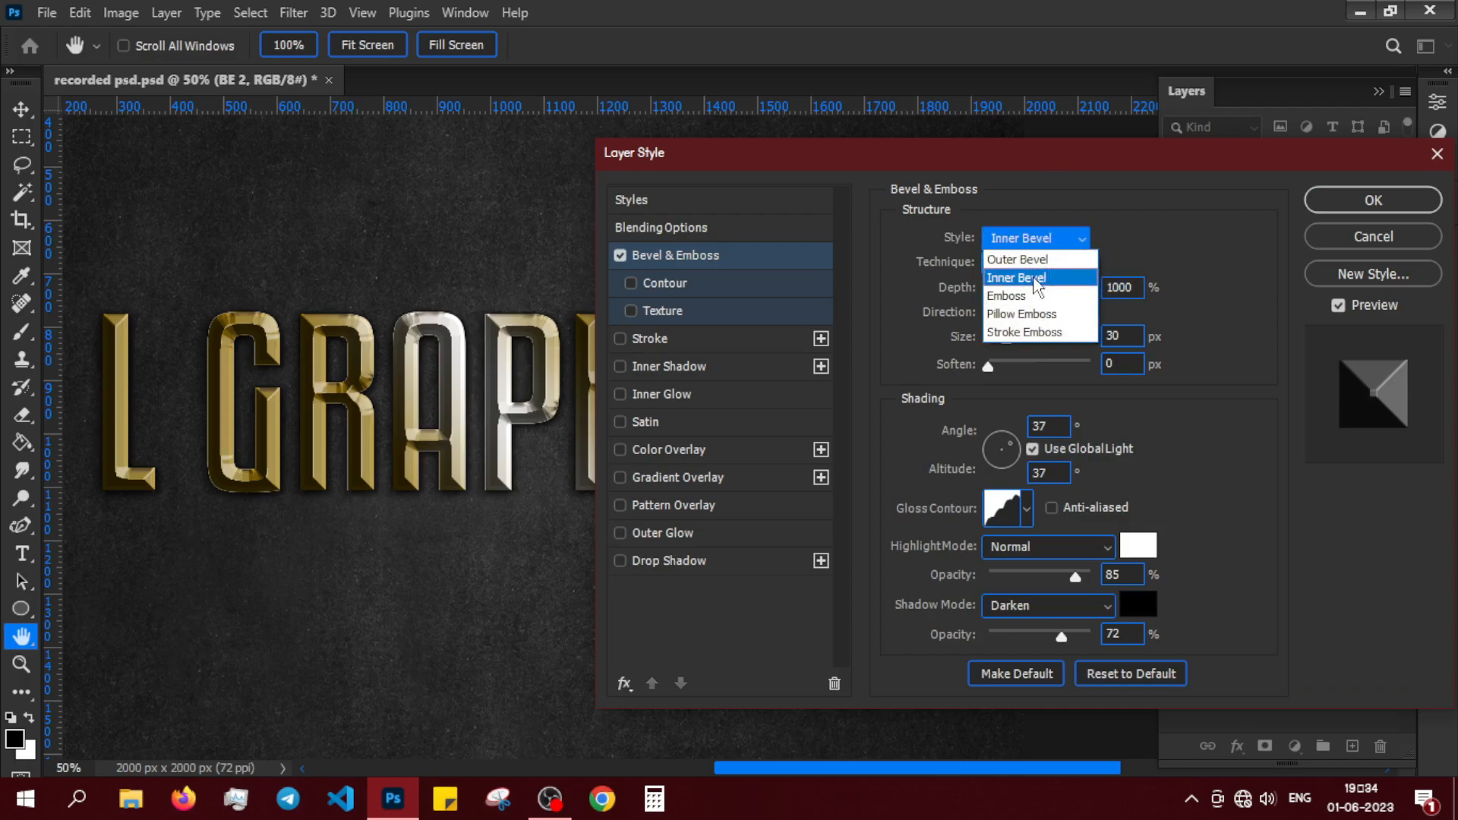
pyautogui.click(1033, 278)
pyautogui.click(1043, 258)
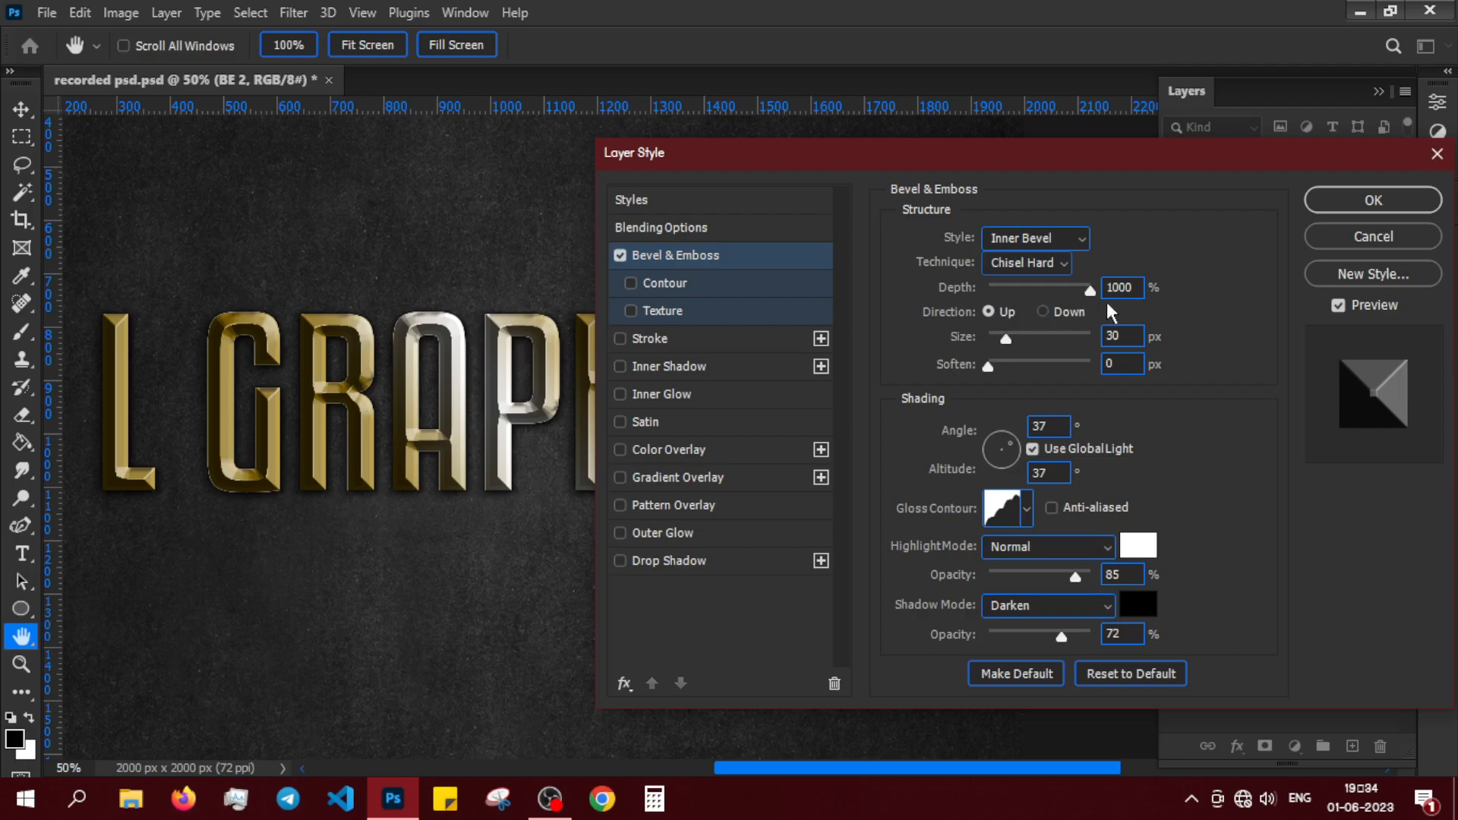
# - Set the bevel's depth to 50% and its size to 10 px
pyautogui.moveTo(1133, 287); pyautogui.dragTo(1099, 288)
pyautogui.write('50')
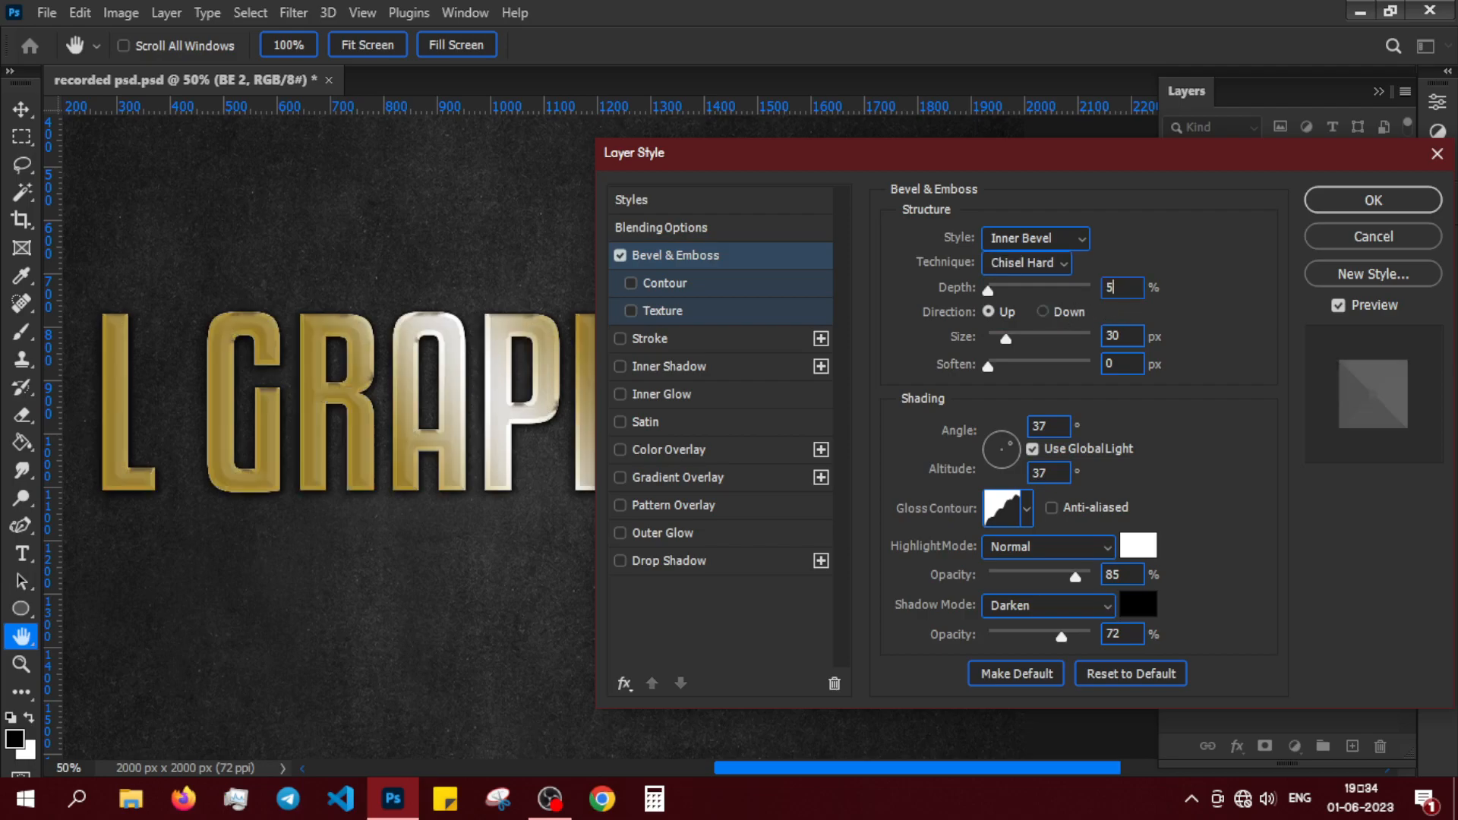
pyautogui.doubleClick(1123, 335)
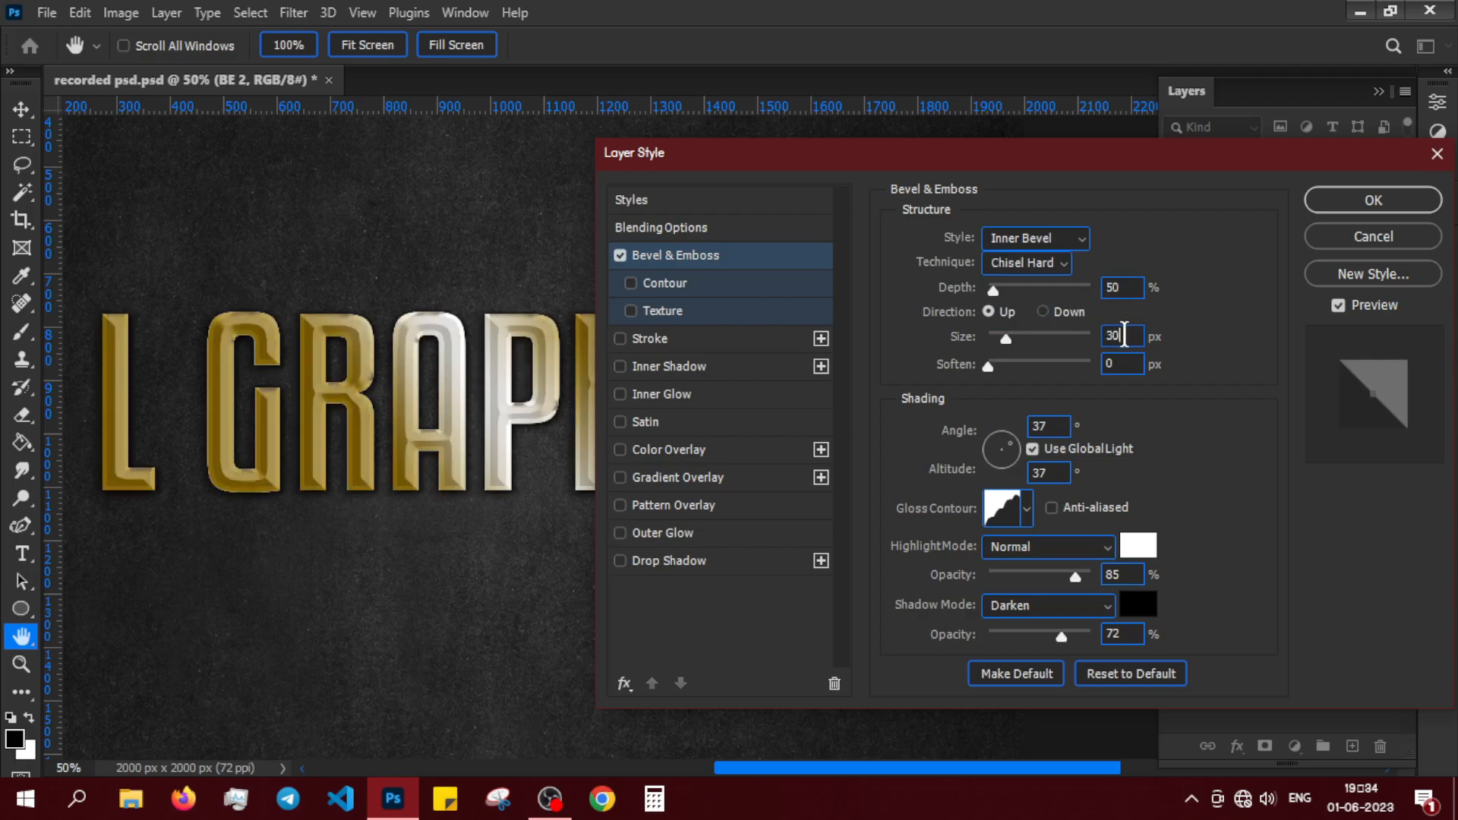
pyautogui.write('10')
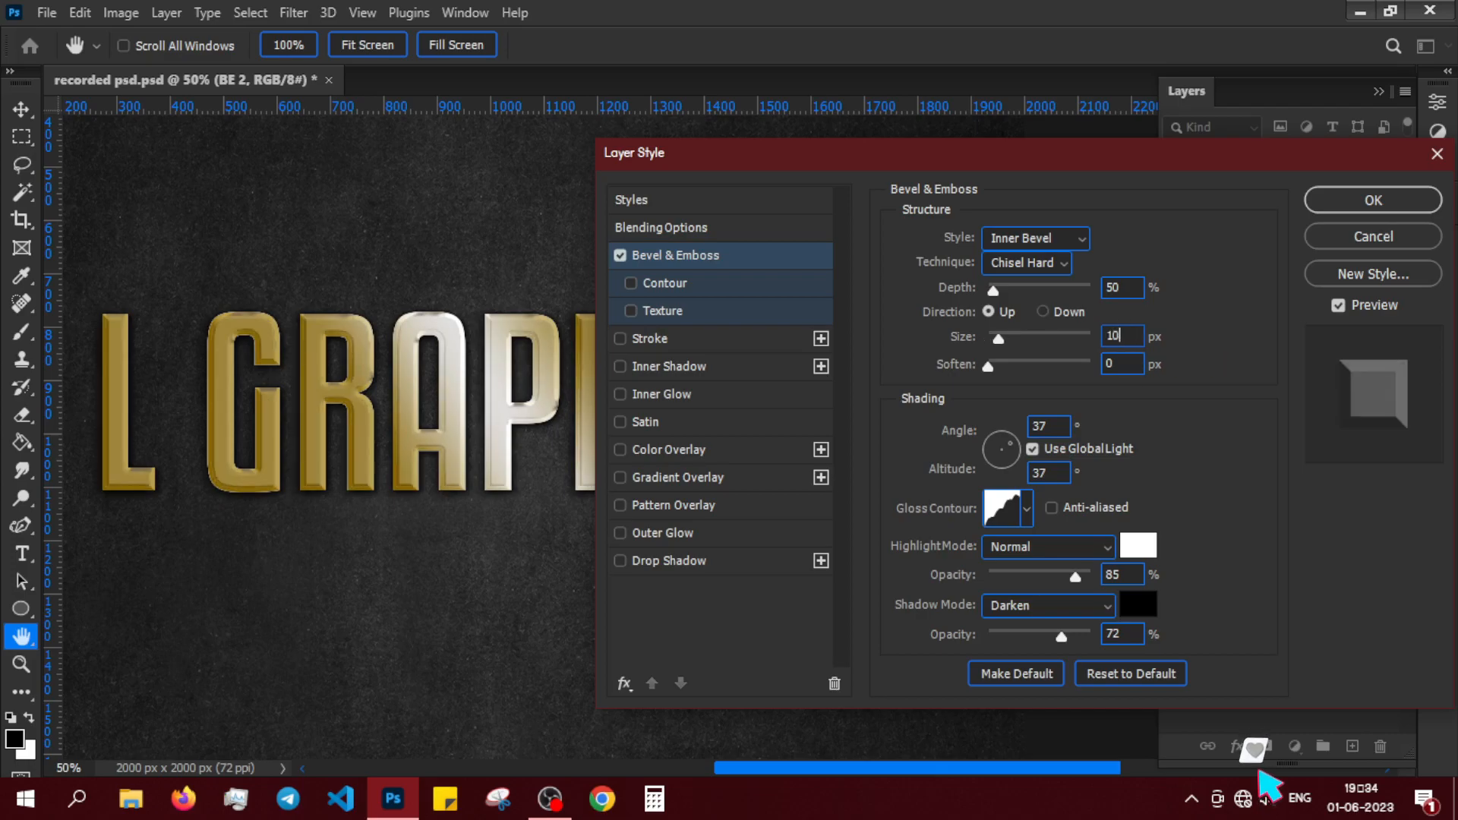
# - Soften the bevel by 10 px, turn off Use Global Light, and set the shading angle to -178° and altitude to 58°
pyautogui.doubleClick(1119, 366)
pyautogui.write('10')
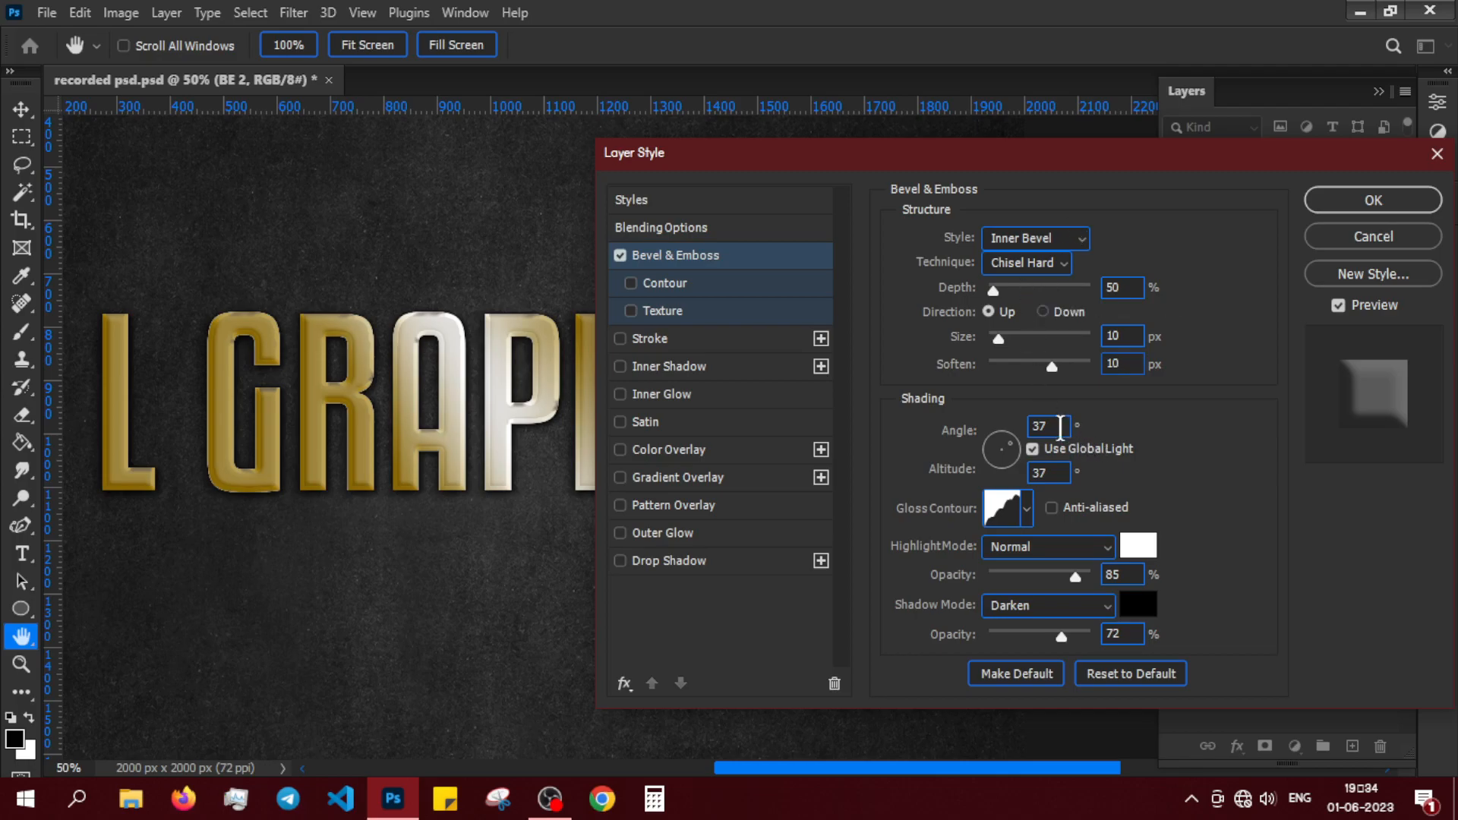
pyautogui.click(1032, 449)
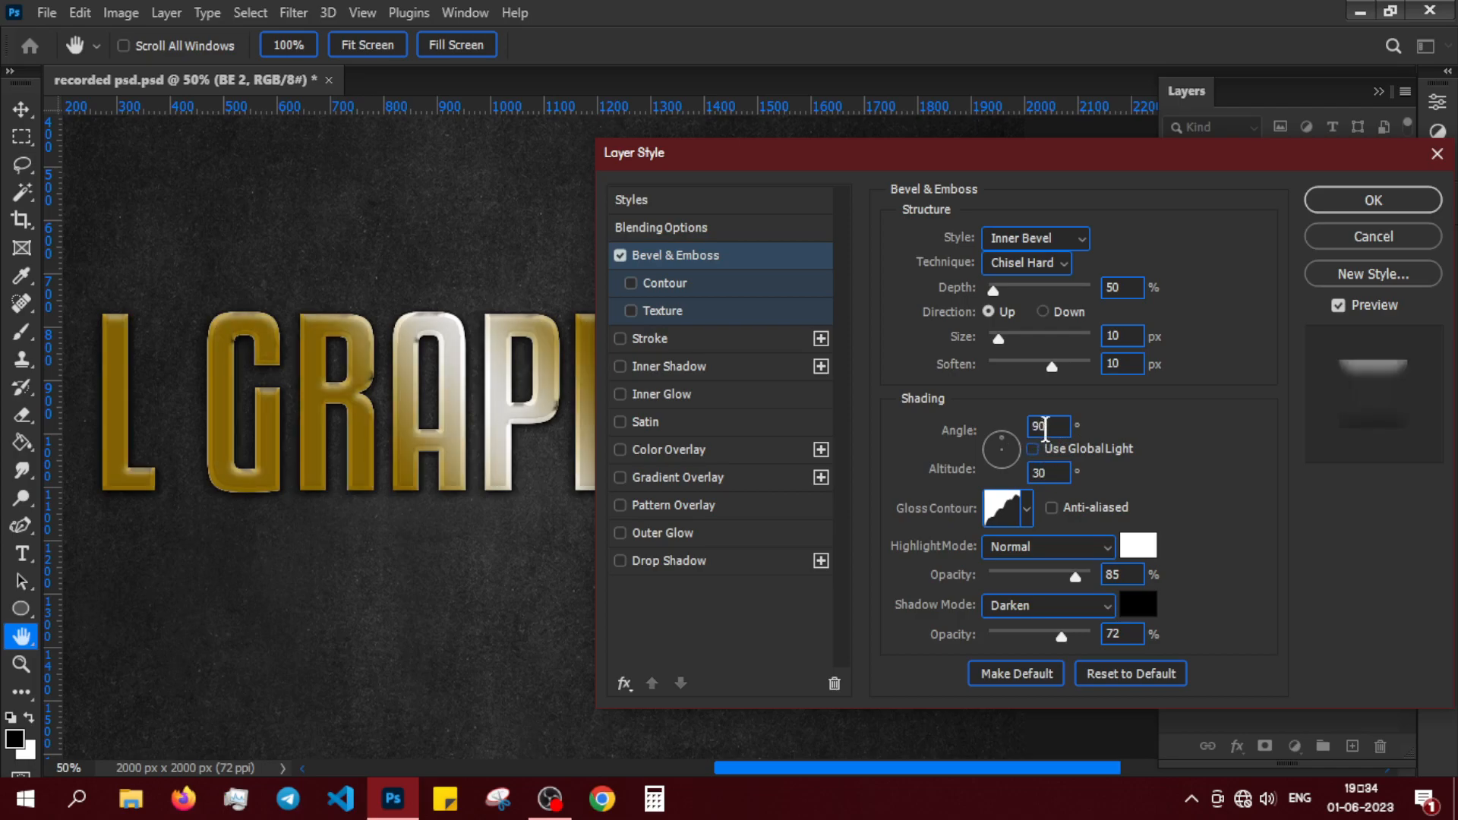
pyautogui.press('BackSpace')
pyautogui.press('BackSpace')
pyautogui.write('-178')
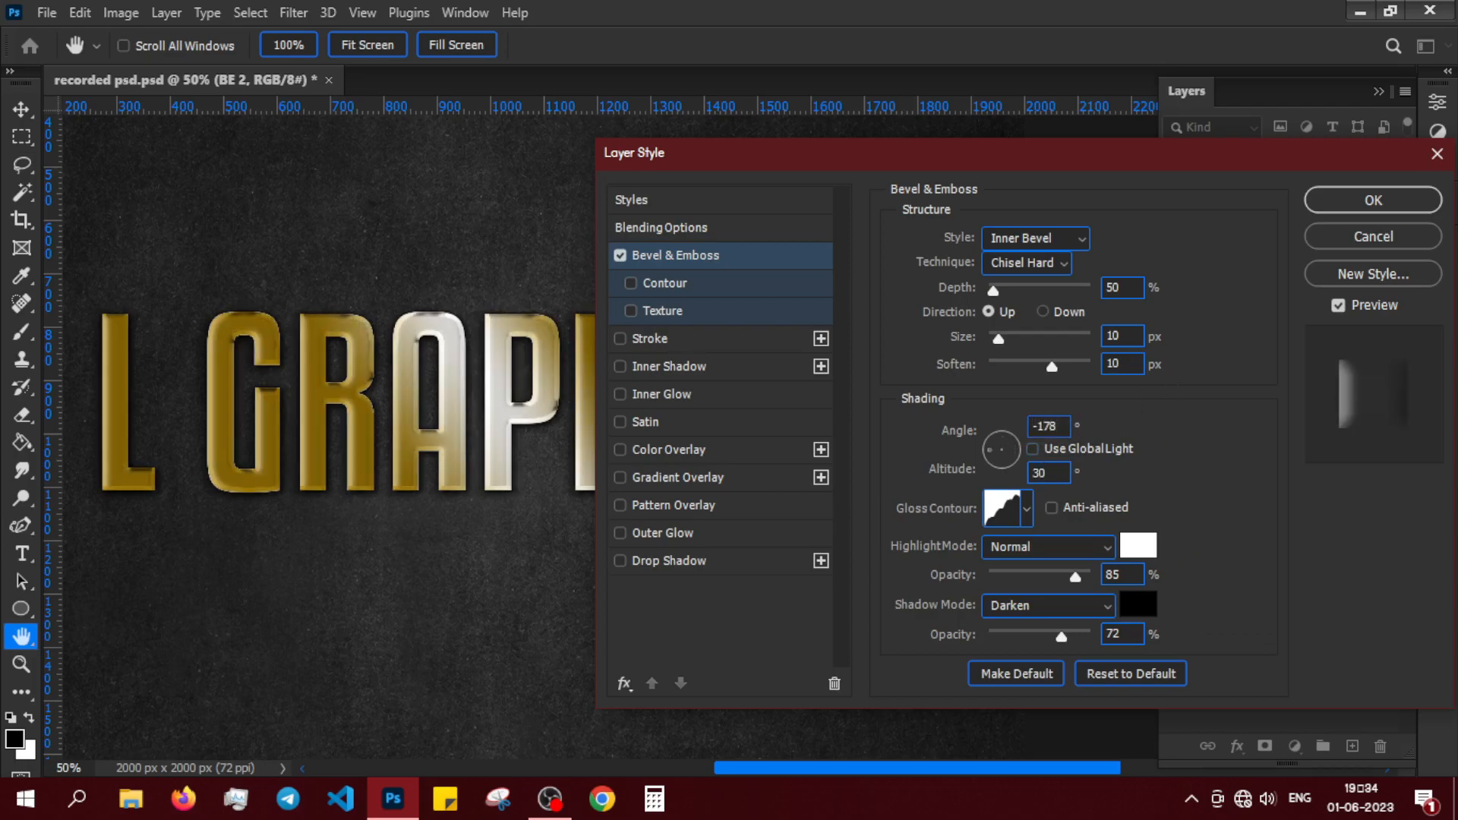
pyautogui.press('Tab')
pyautogui.press('BackSpace')
pyautogui.write('58')
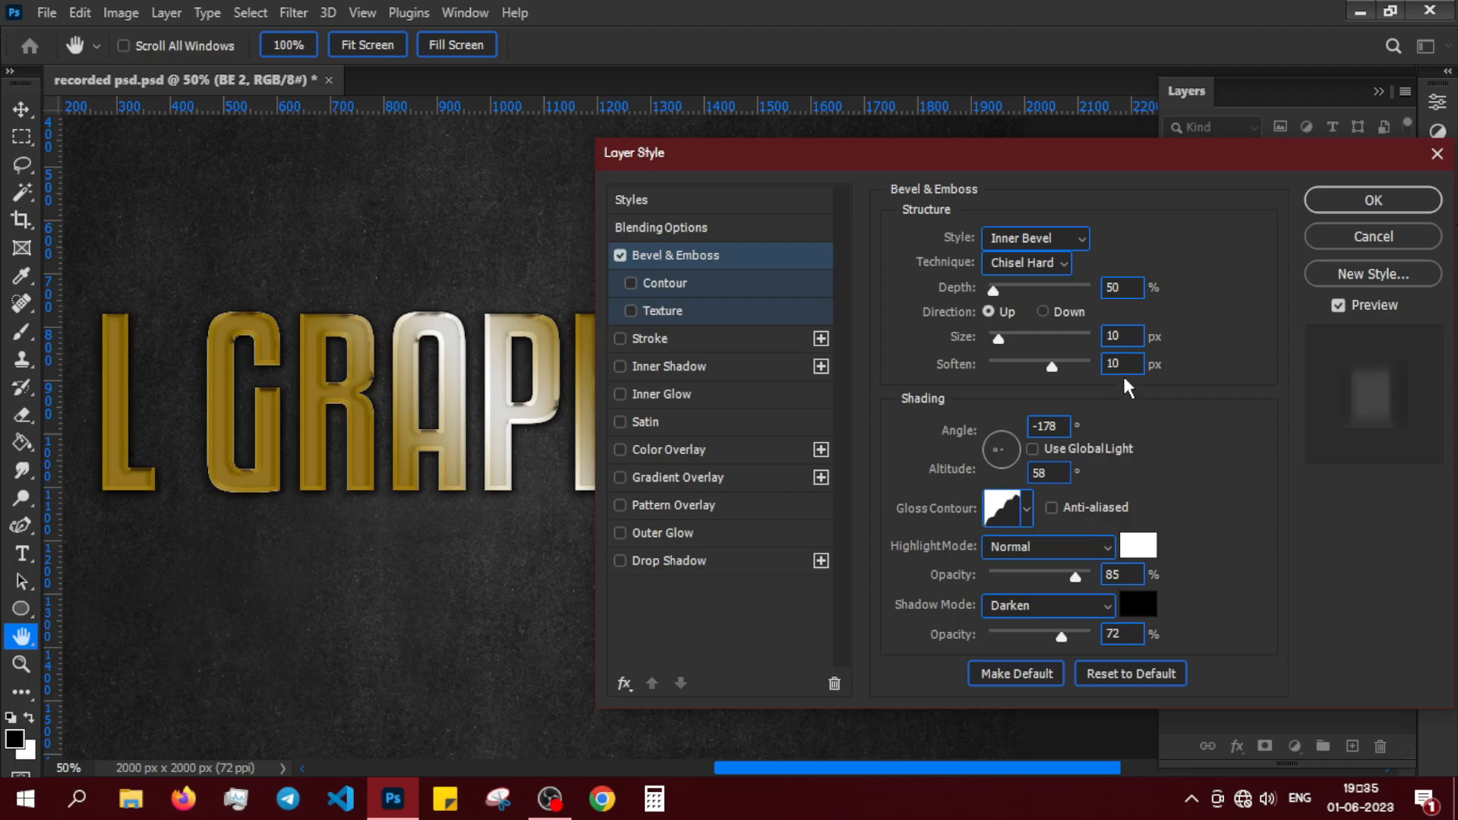
# - Load the ring1.shc contour file as the bevel's gloss contour
pyautogui.click(1026, 509)
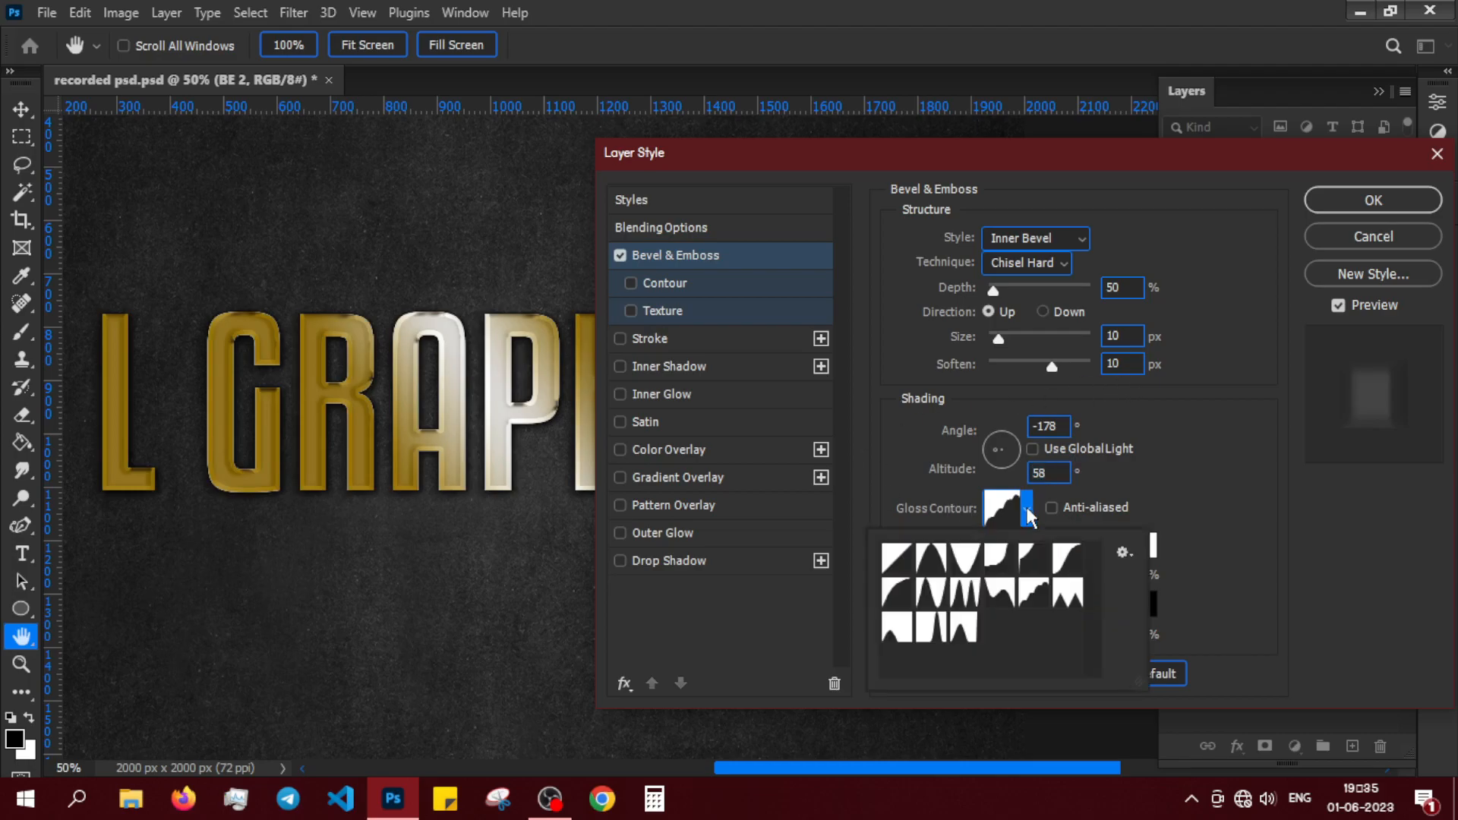
pyautogui.click(1028, 508)
pyautogui.click(1004, 508)
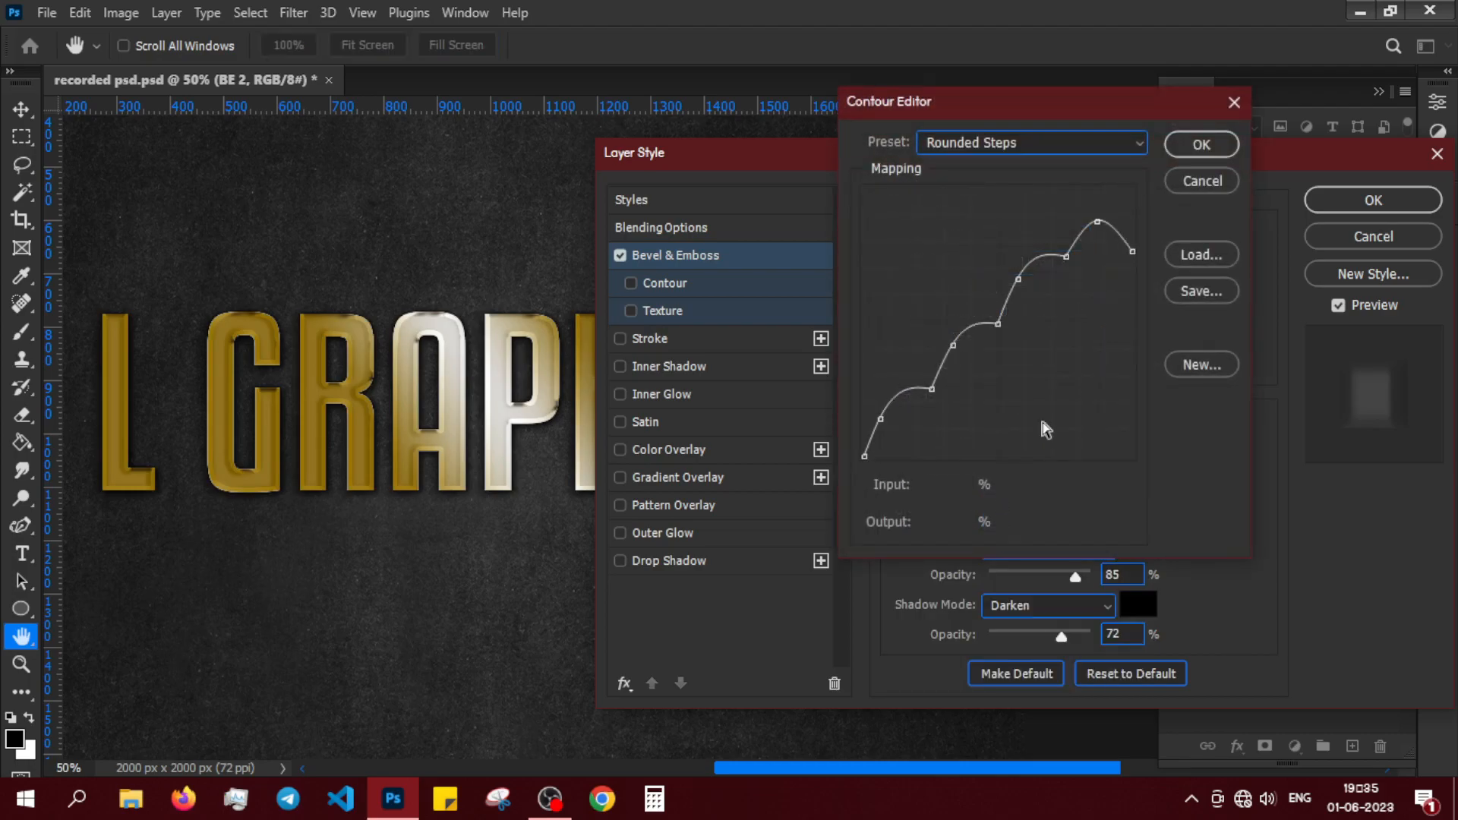
pyautogui.click(1200, 254)
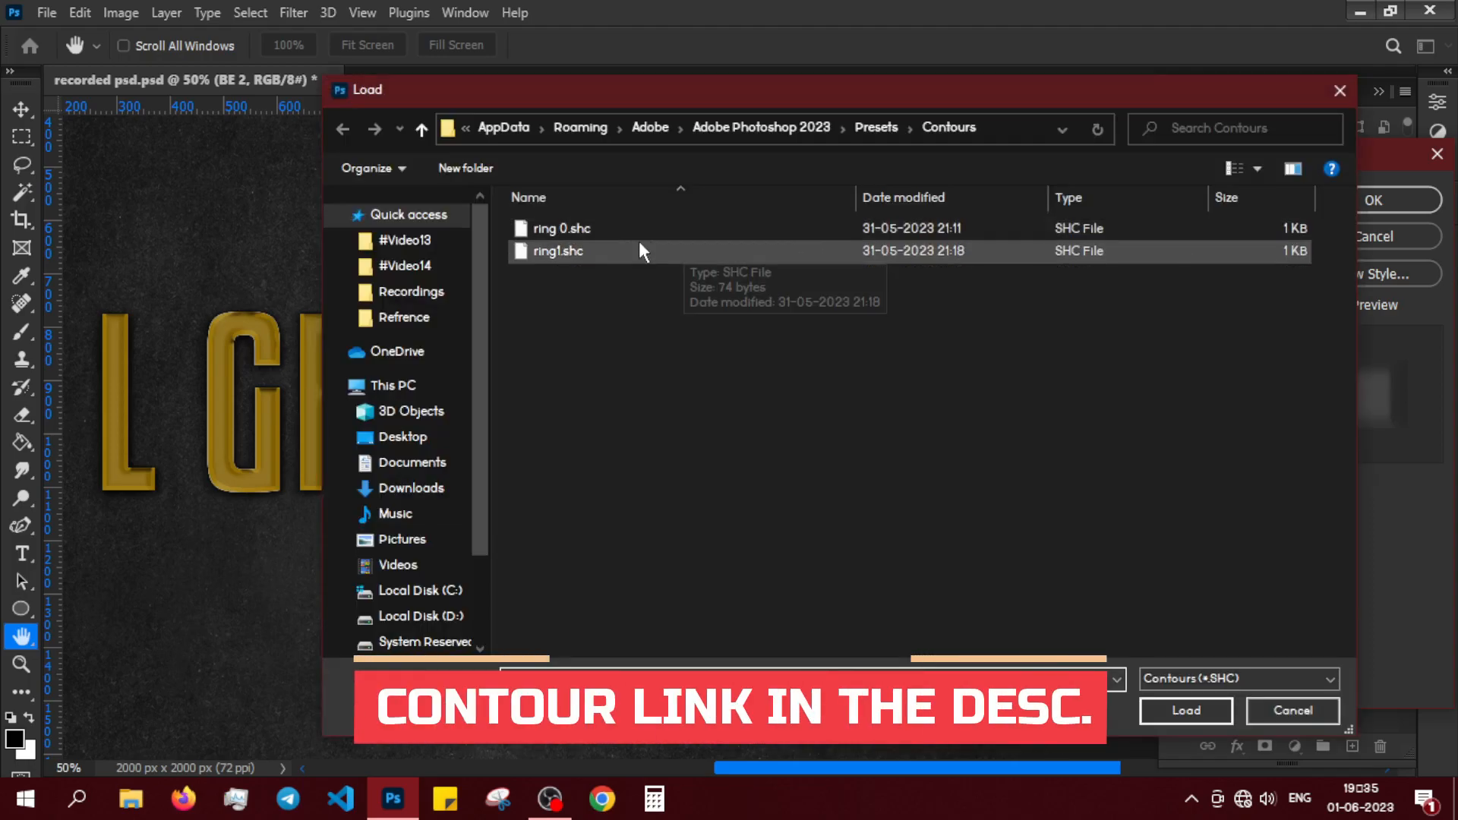
pyautogui.click(586, 250)
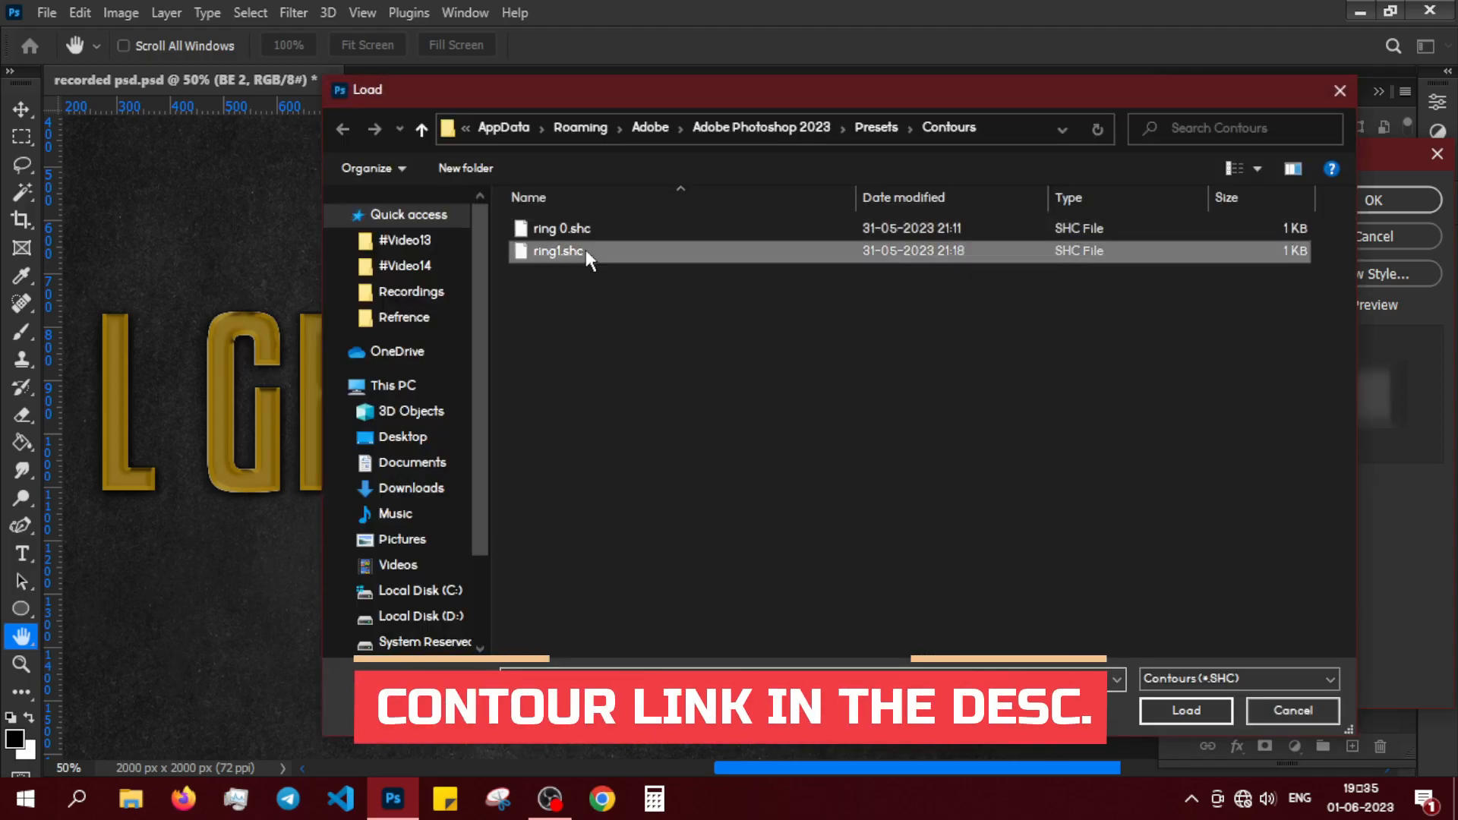
pyautogui.click(1188, 709)
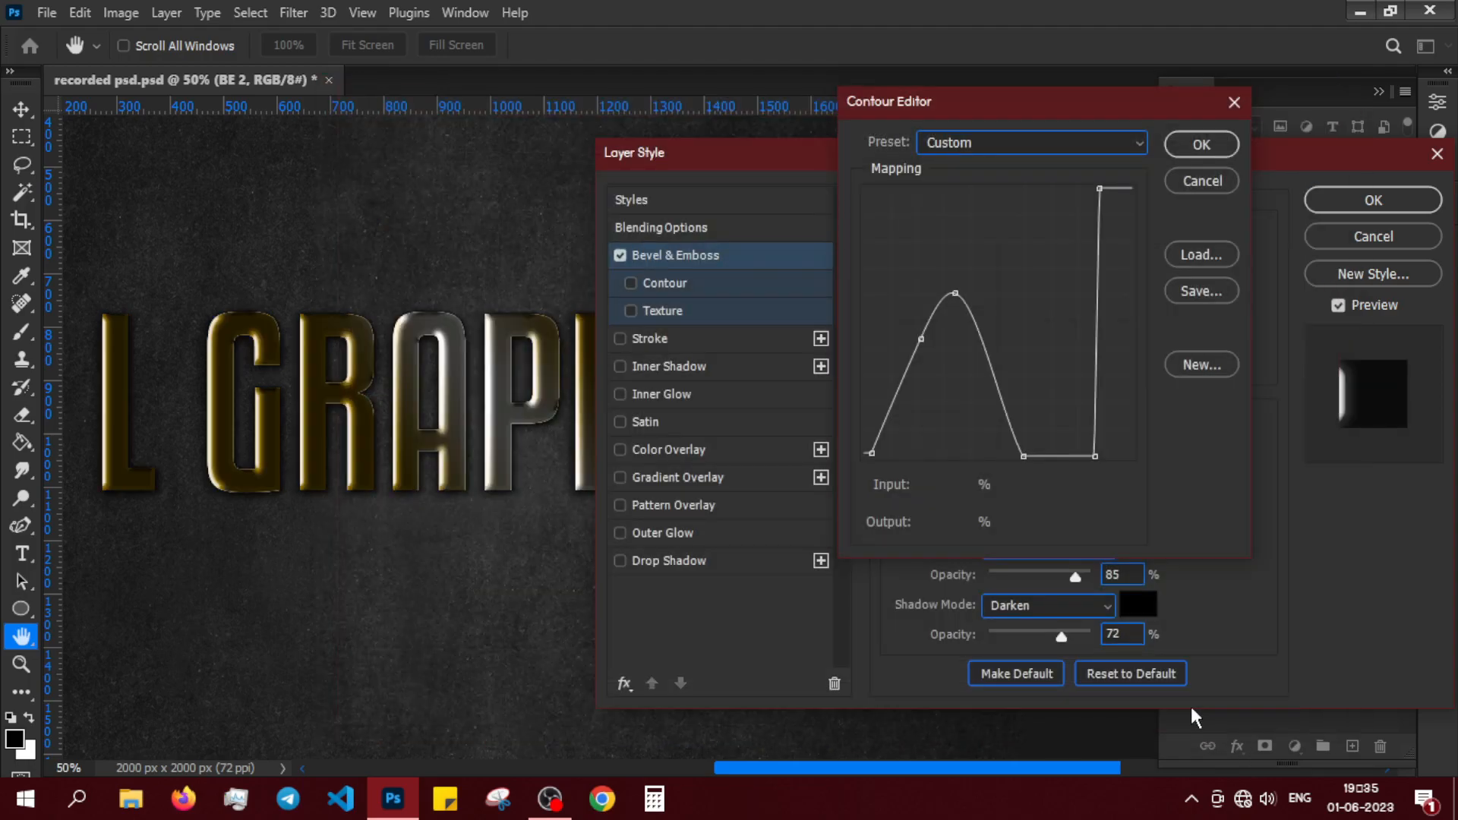
pyautogui.click(1206, 149)
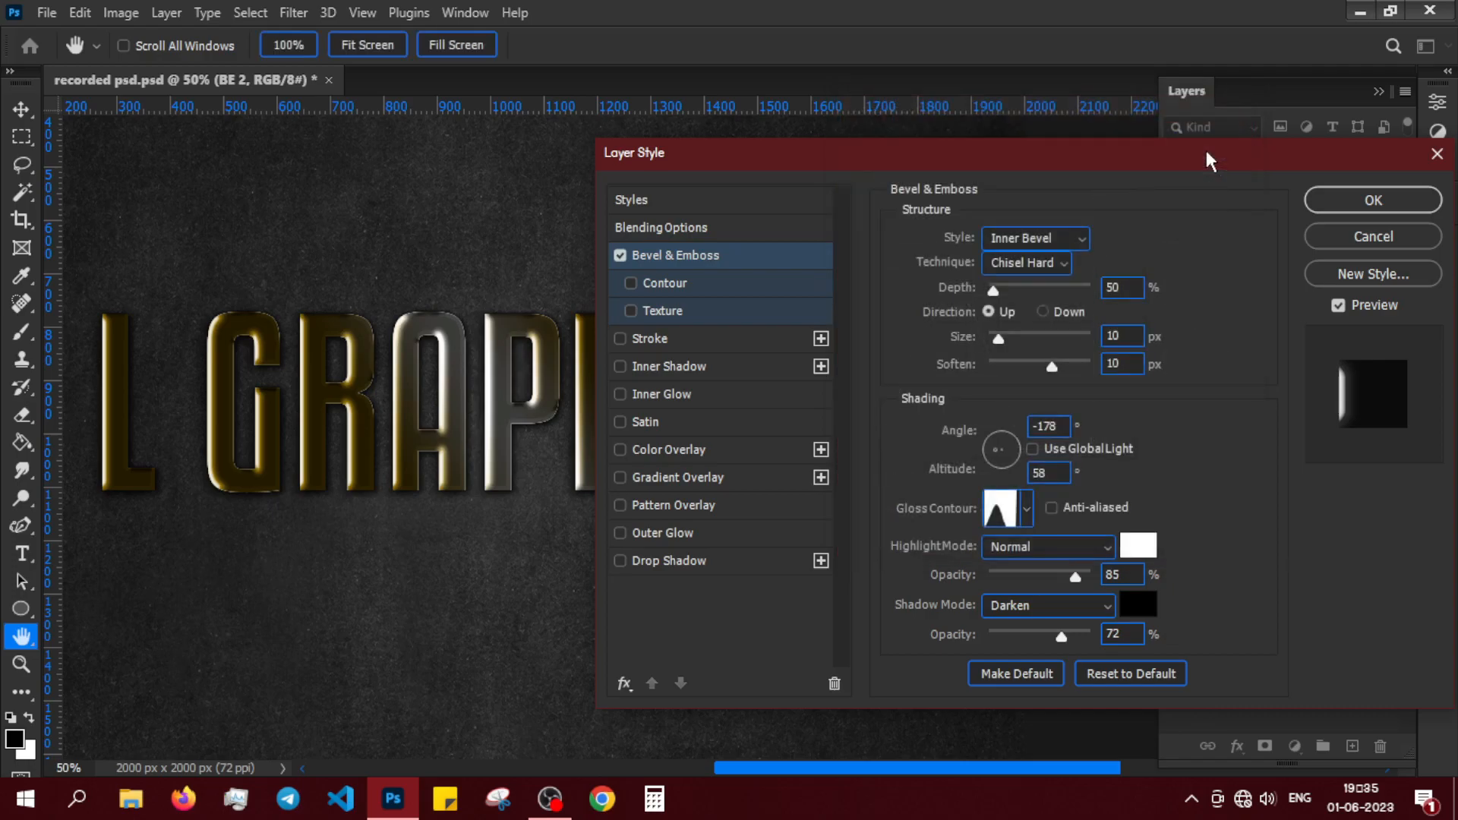
# - Use Normal highlight mode at 100% opacity and set the bevel's shadow mode to Overlay
pyautogui.click(1064, 539)
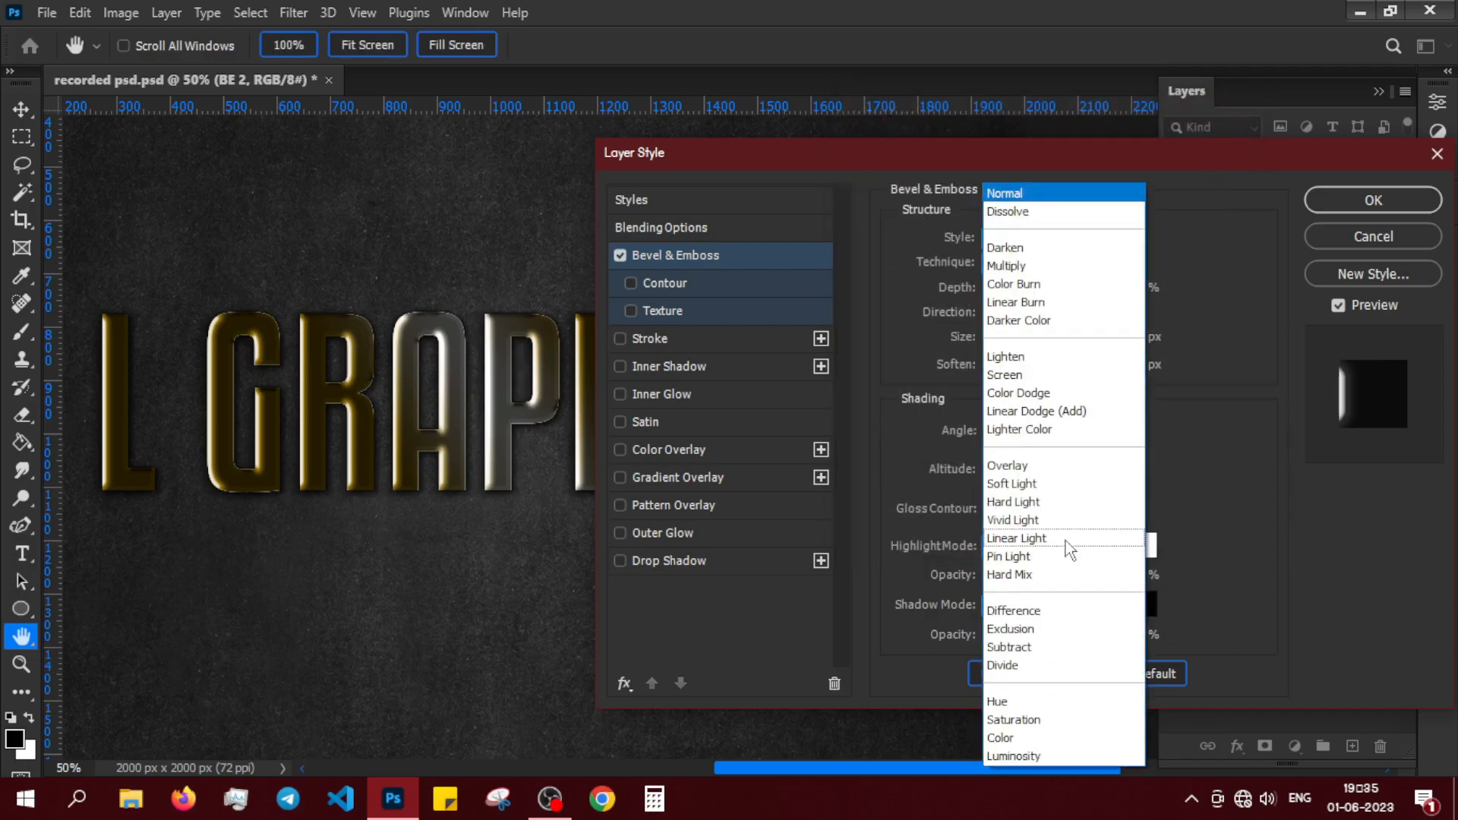
pyautogui.click(1057, 193)
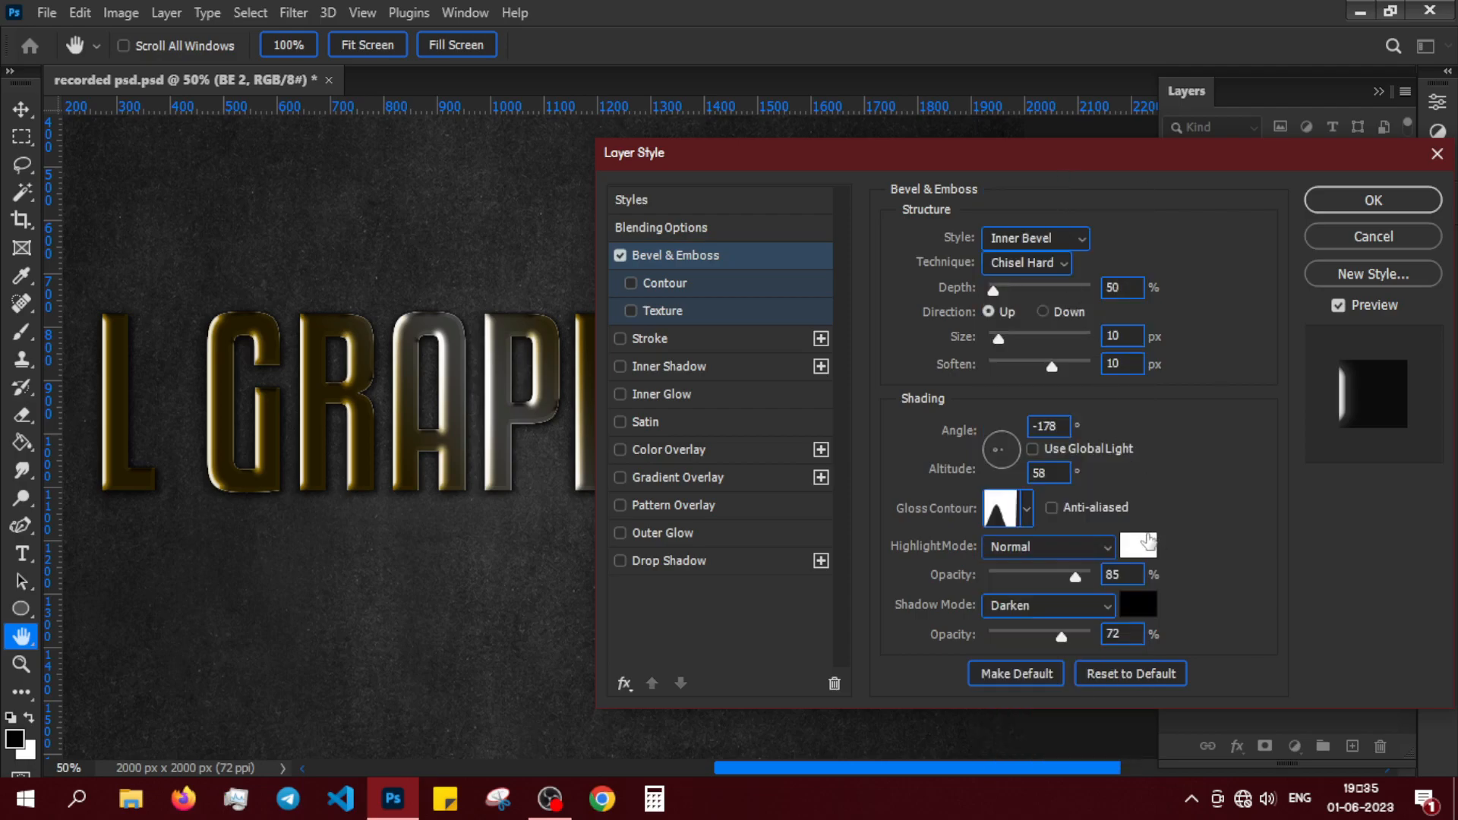
pyautogui.click(1107, 604)
pyautogui.click(1035, 466)
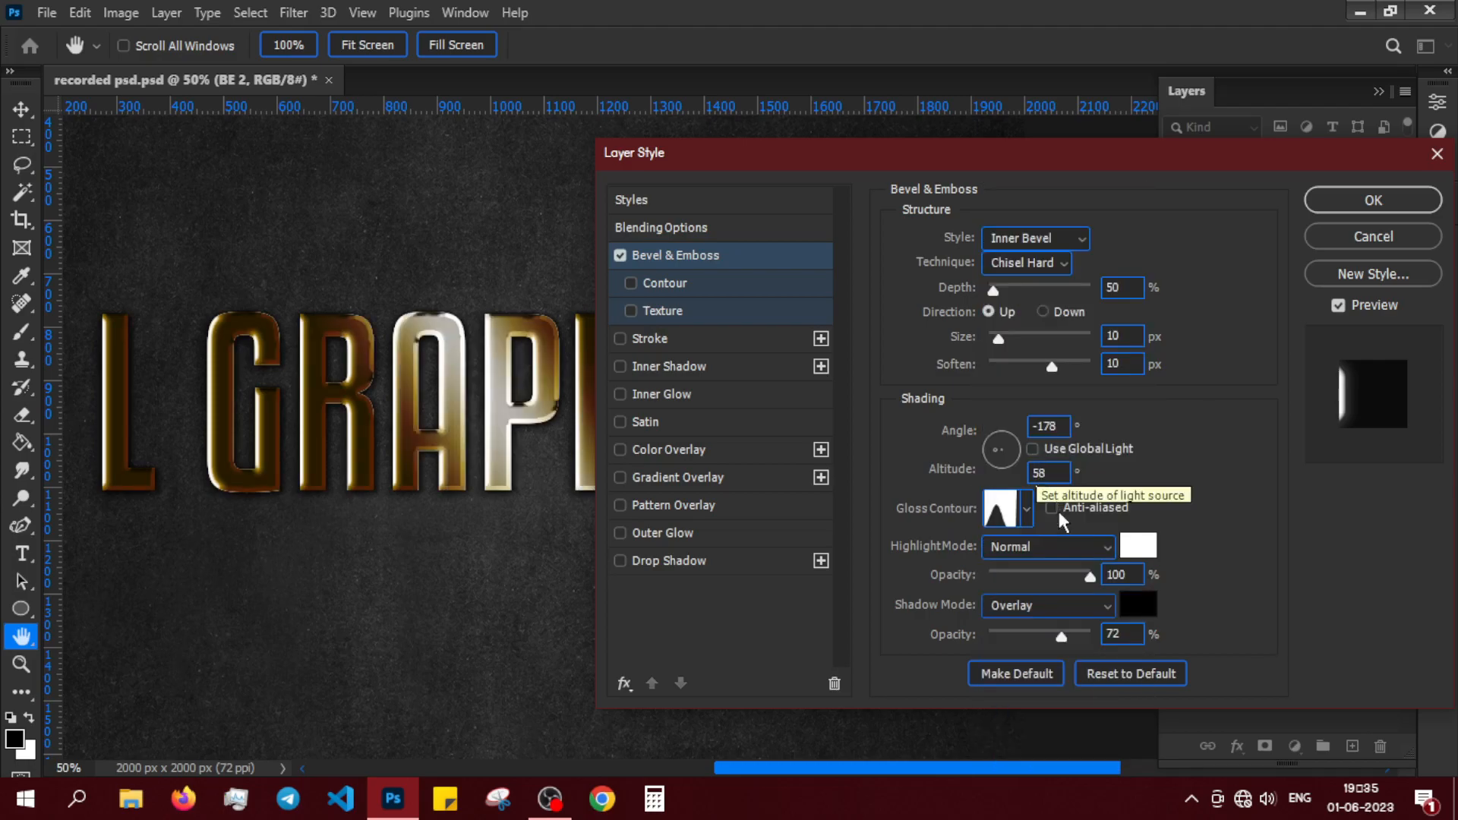
# - Set the bevel's shadow color to #877328
pyautogui.click(1138, 604)
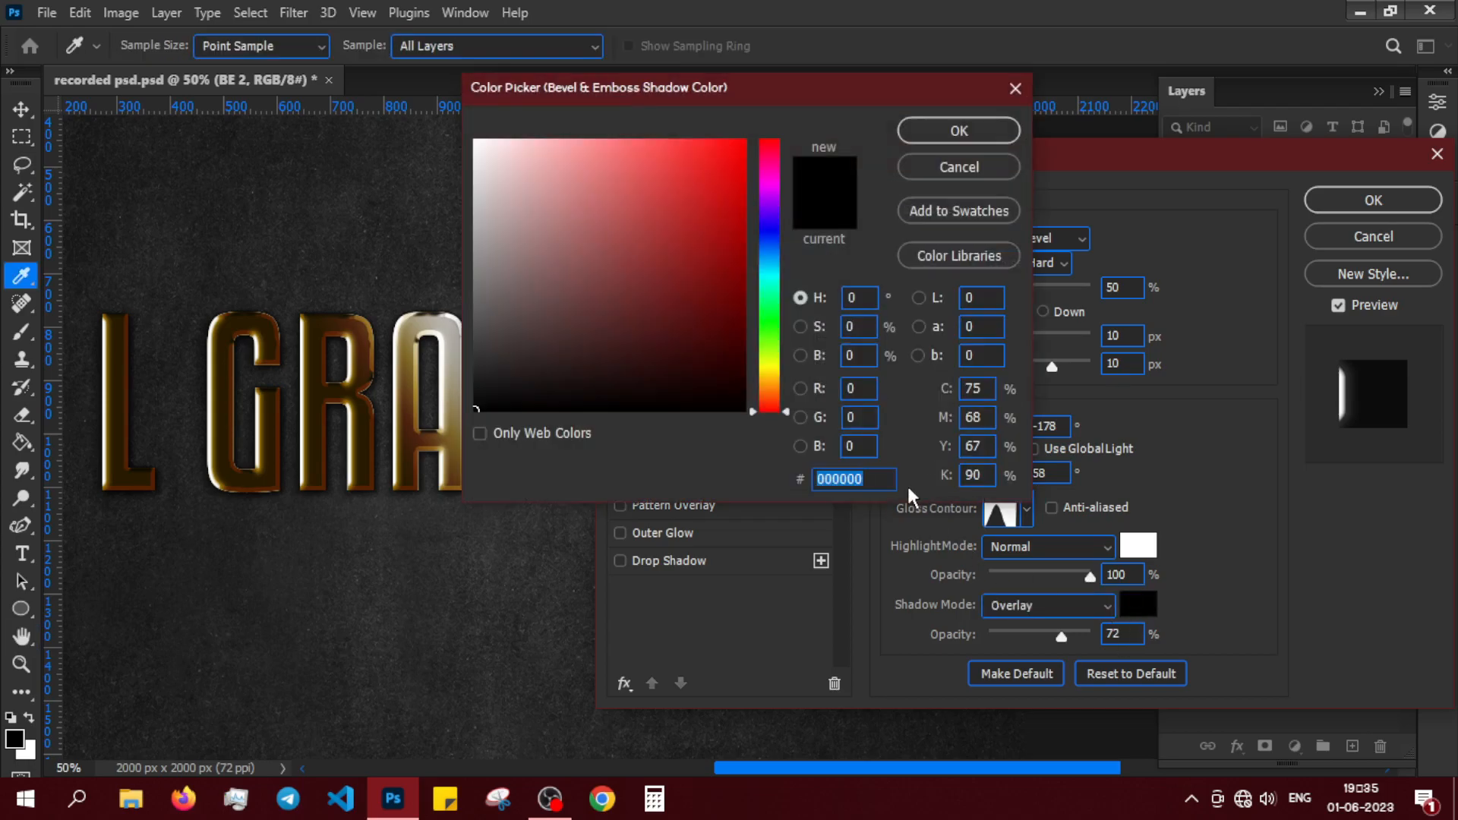
pyautogui.press('BackSpace')
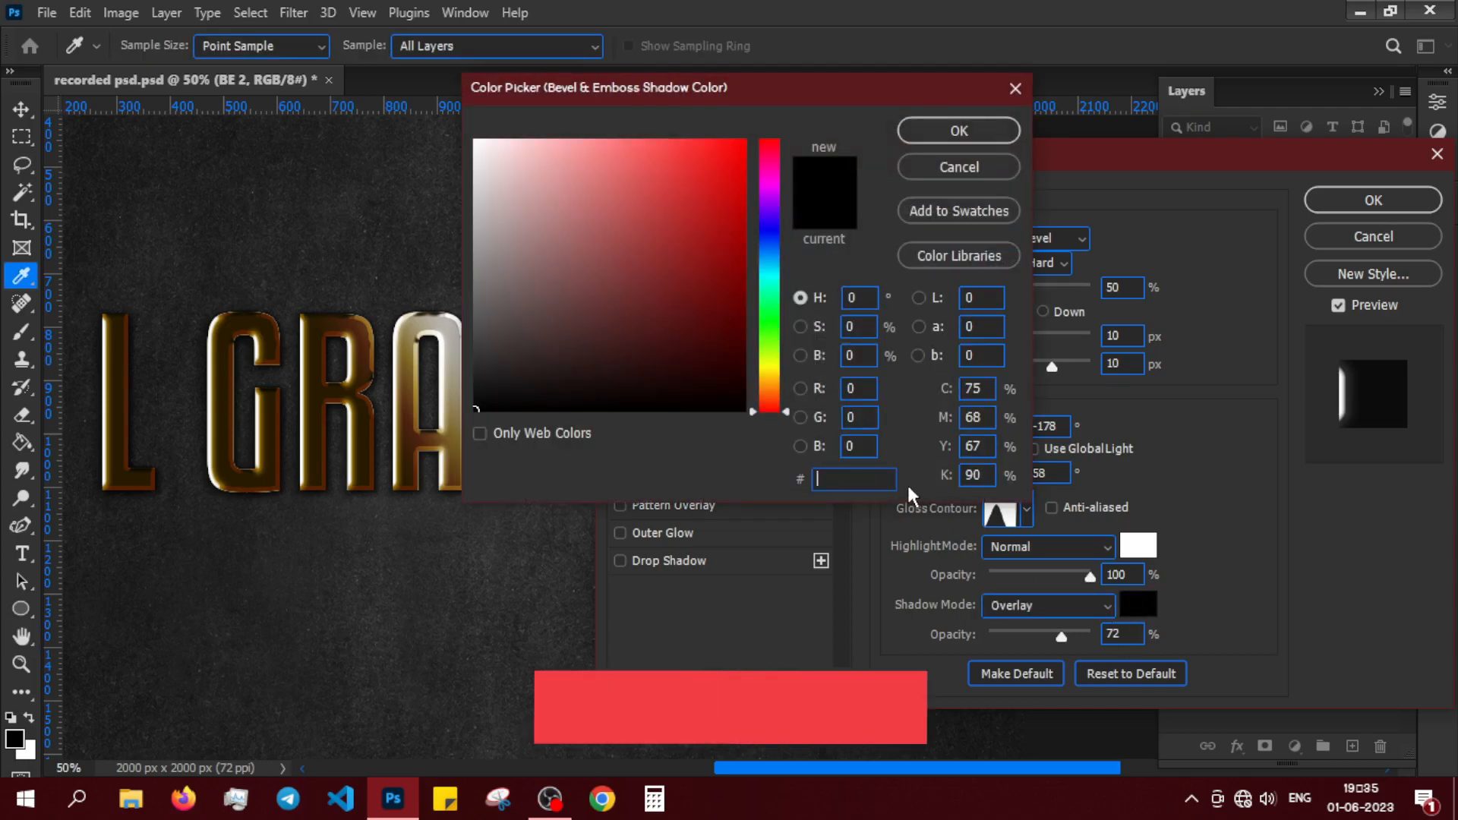
pyautogui.write('8')
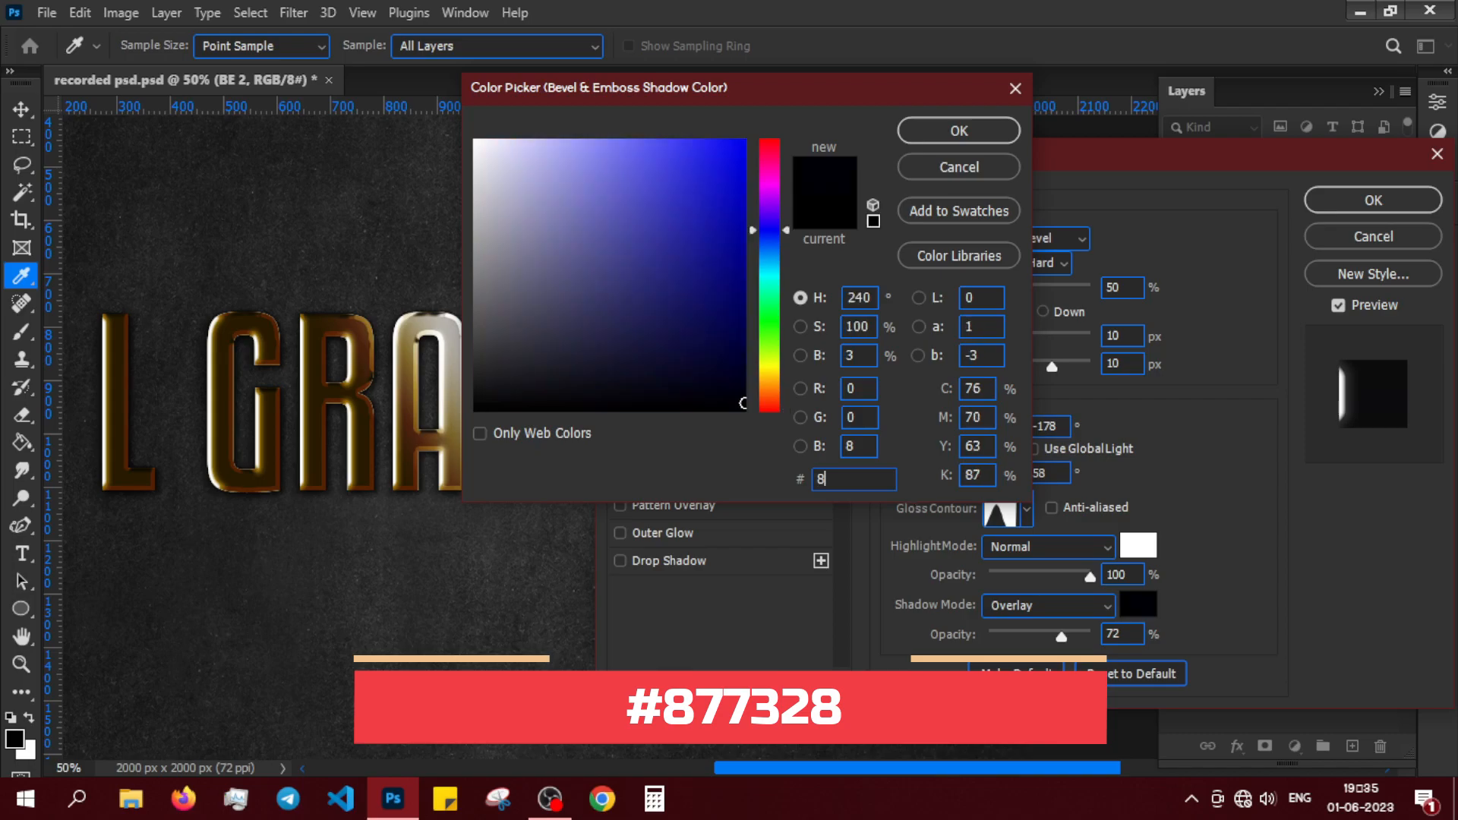
pyautogui.write('77')
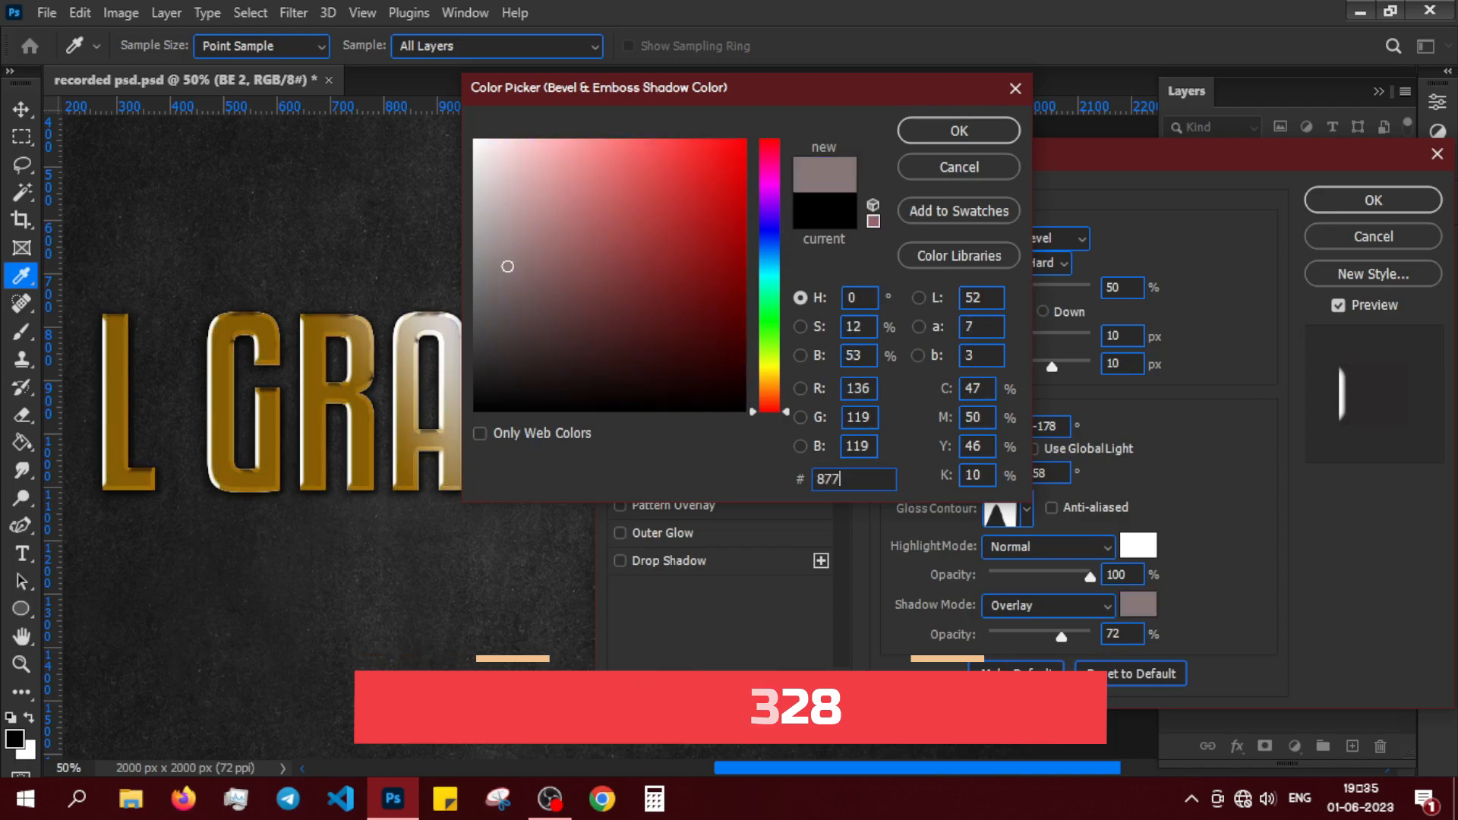
pyautogui.write('328')
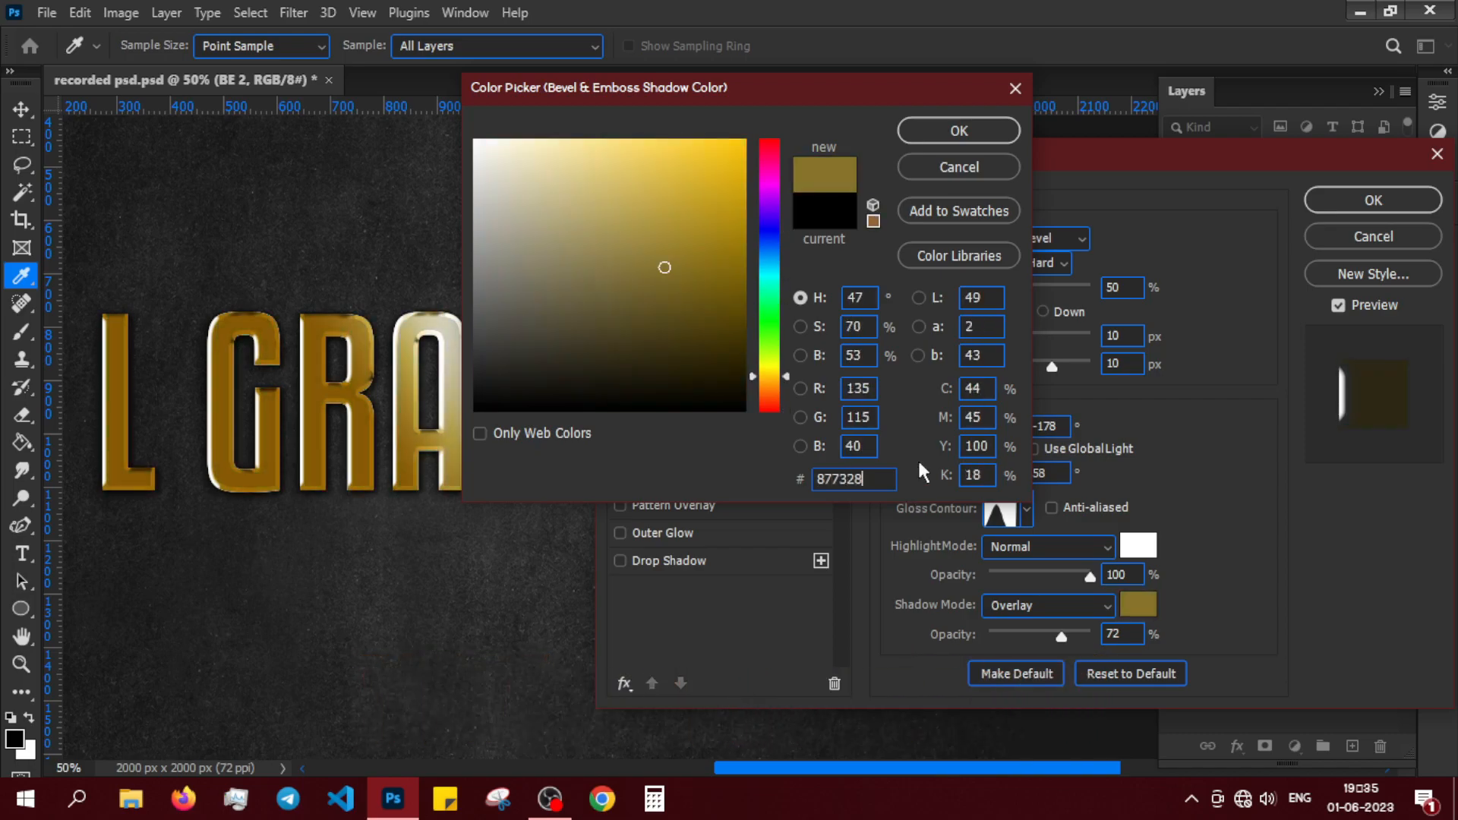
pyautogui.click(916, 137)
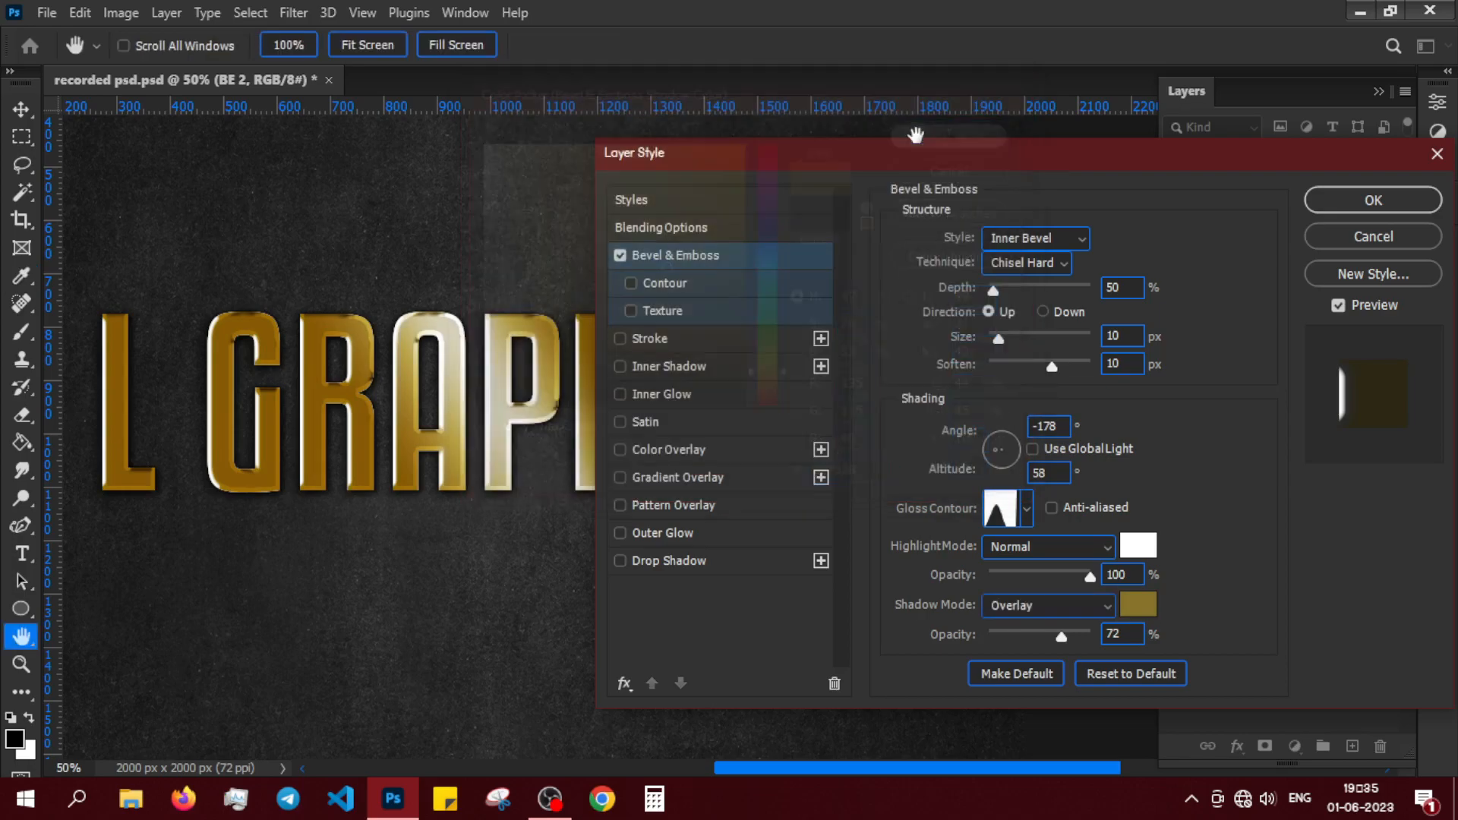
# - Set the bevel's shadow opacity to 50% and apply the layer style to BE 2
pyautogui.moveTo(1037, 632); pyautogui.dragTo(1012, 634)
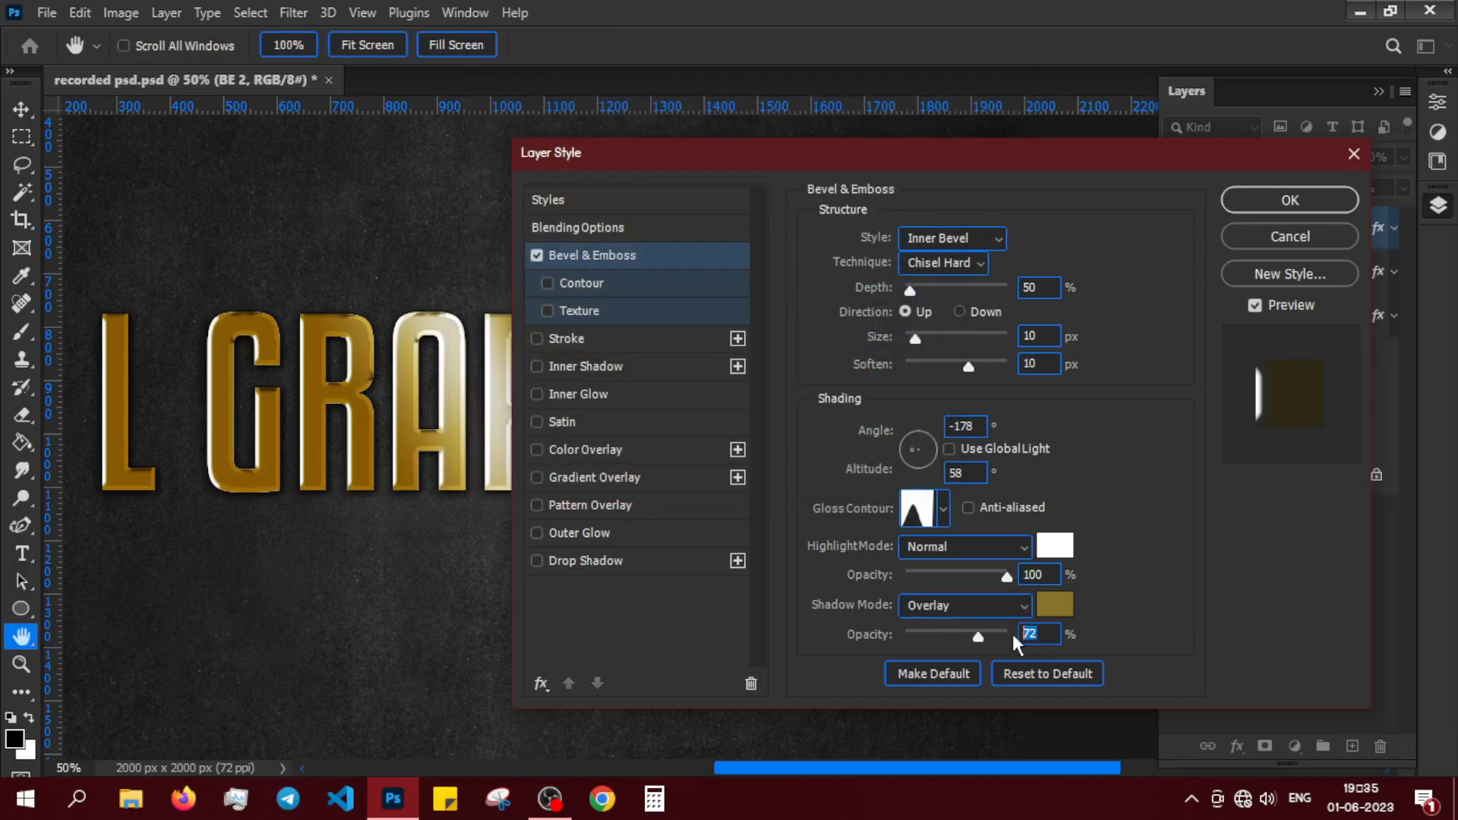
pyautogui.write('50')
pyautogui.click(1264, 202)
pyautogui.moveTo(673, 415); pyautogui.dragTo(746, 420)
pyautogui.click(1273, 568)
# - Change the blend mode of the Gradient layer to Multiply
pyautogui.click(1282, 278)
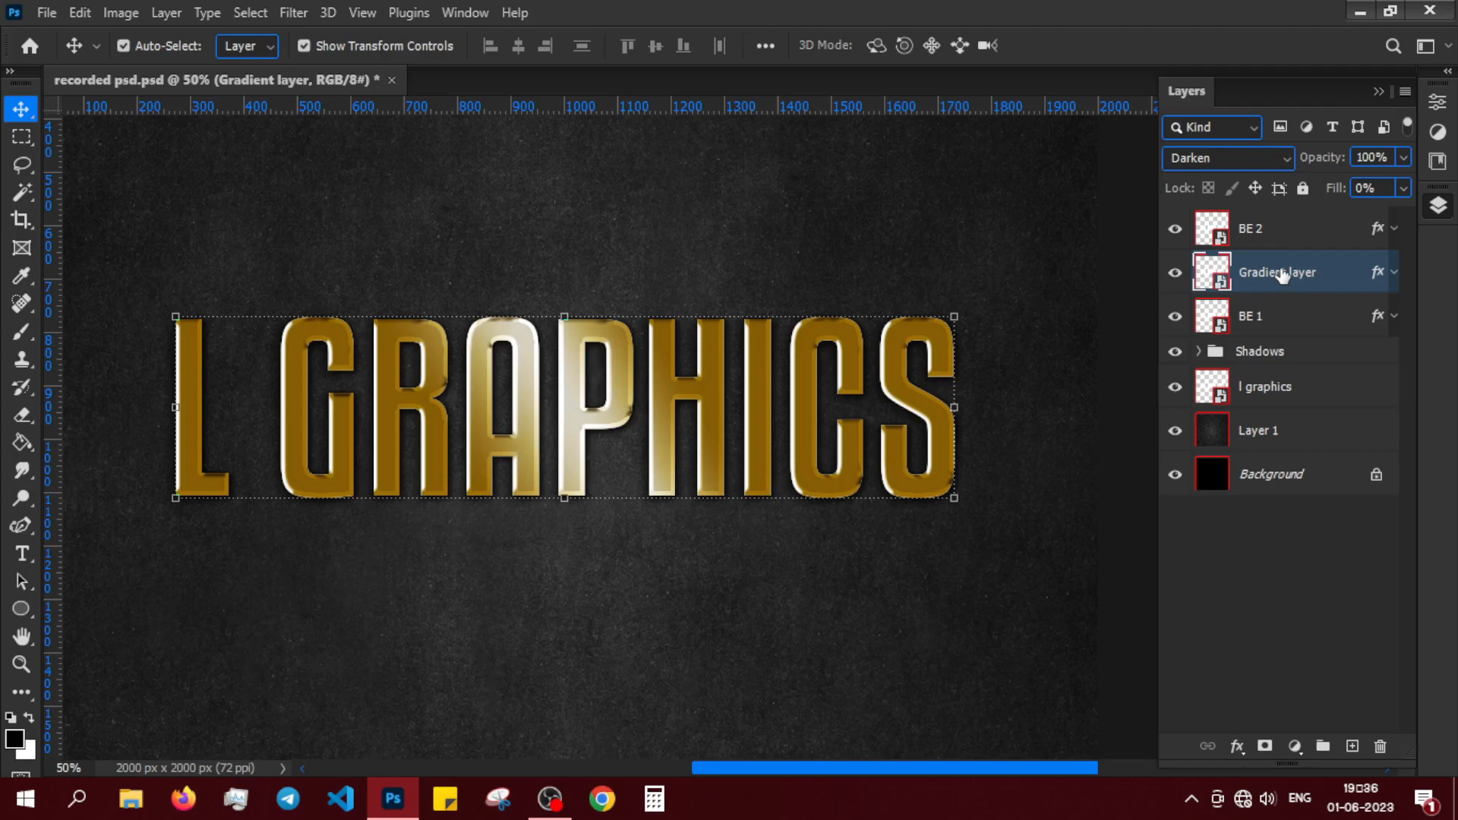
pyautogui.click(1215, 157)
pyautogui.press('Down')
pyautogui.press('Down')
pyautogui.press('Down')
pyautogui.press('Down')
pyautogui.press('Down')
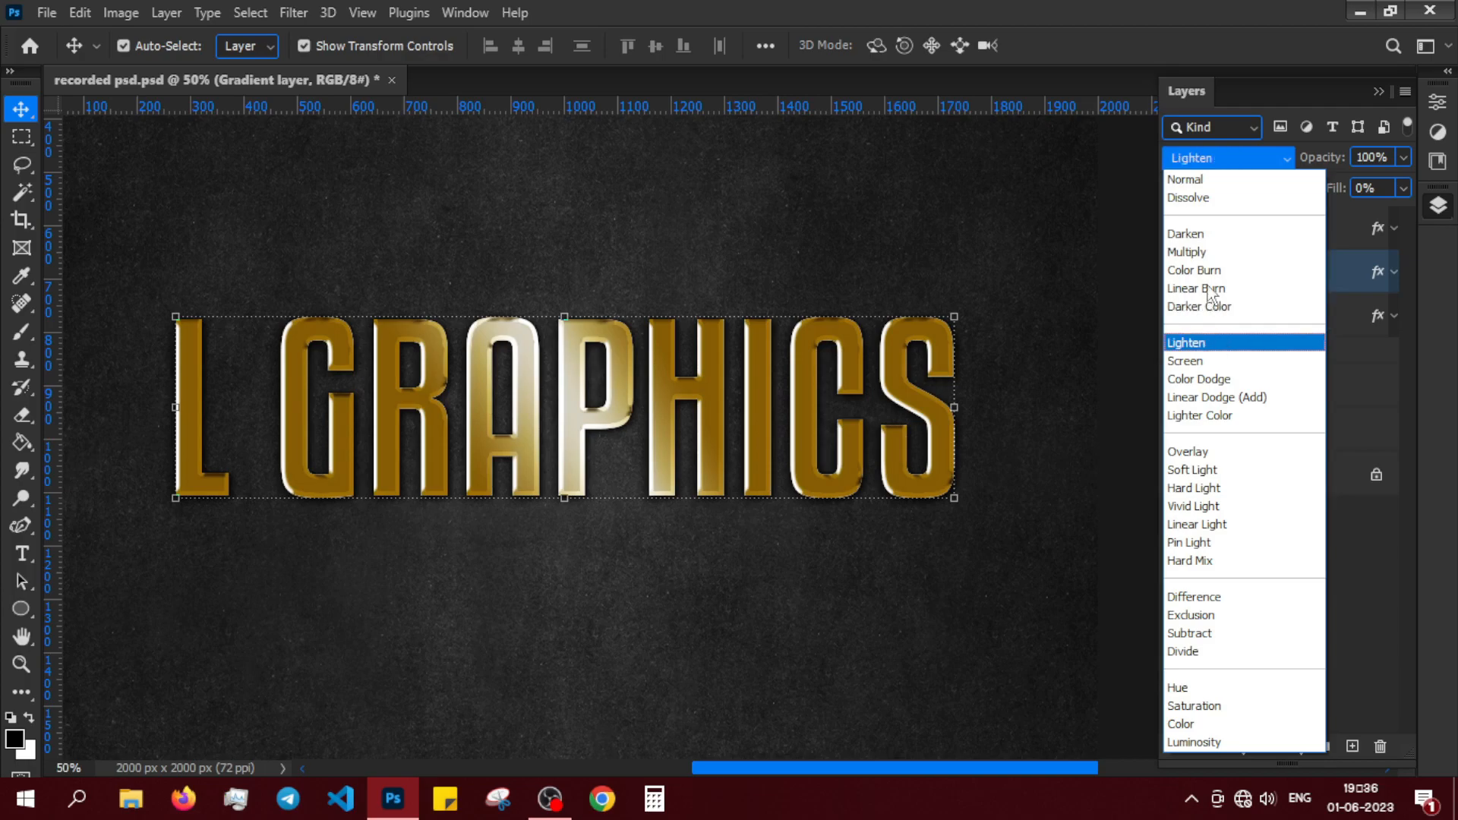
pyautogui.click(1206, 253)
pyautogui.click(1367, 187)
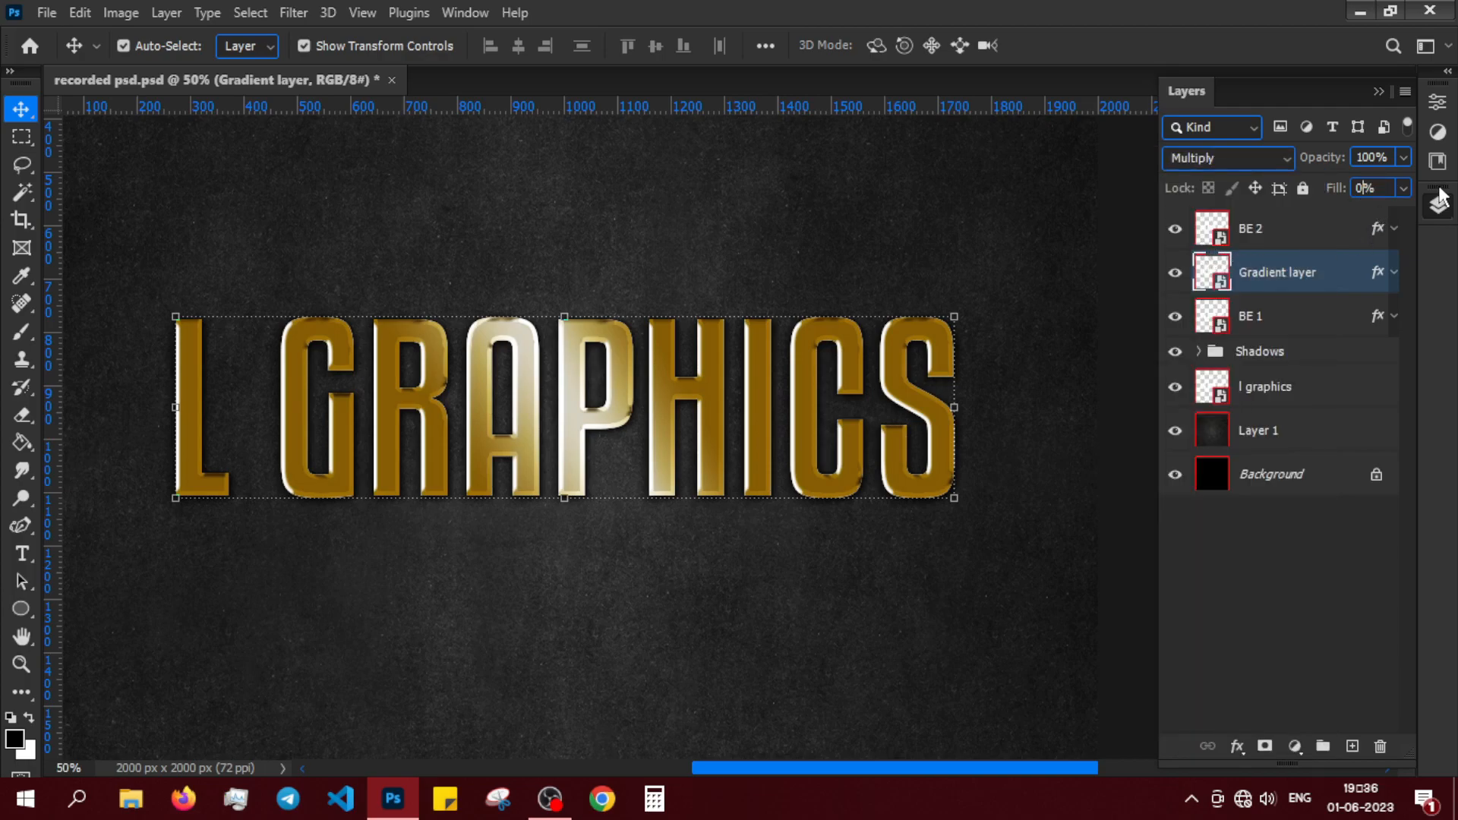
# - Change the blend mode of the BE 2 layer to Normal
pyautogui.click(1295, 236)
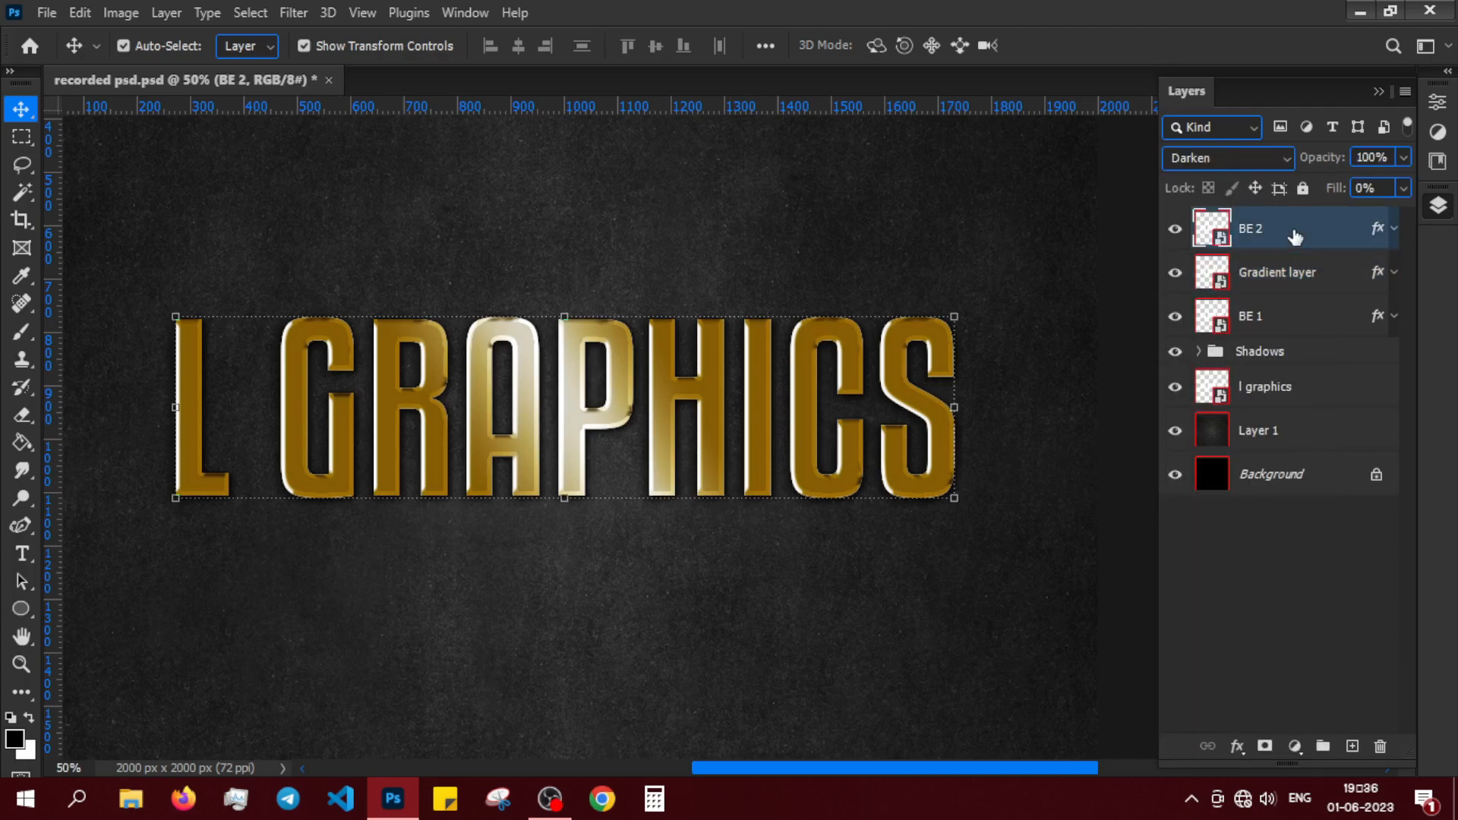
pyautogui.click(1280, 157)
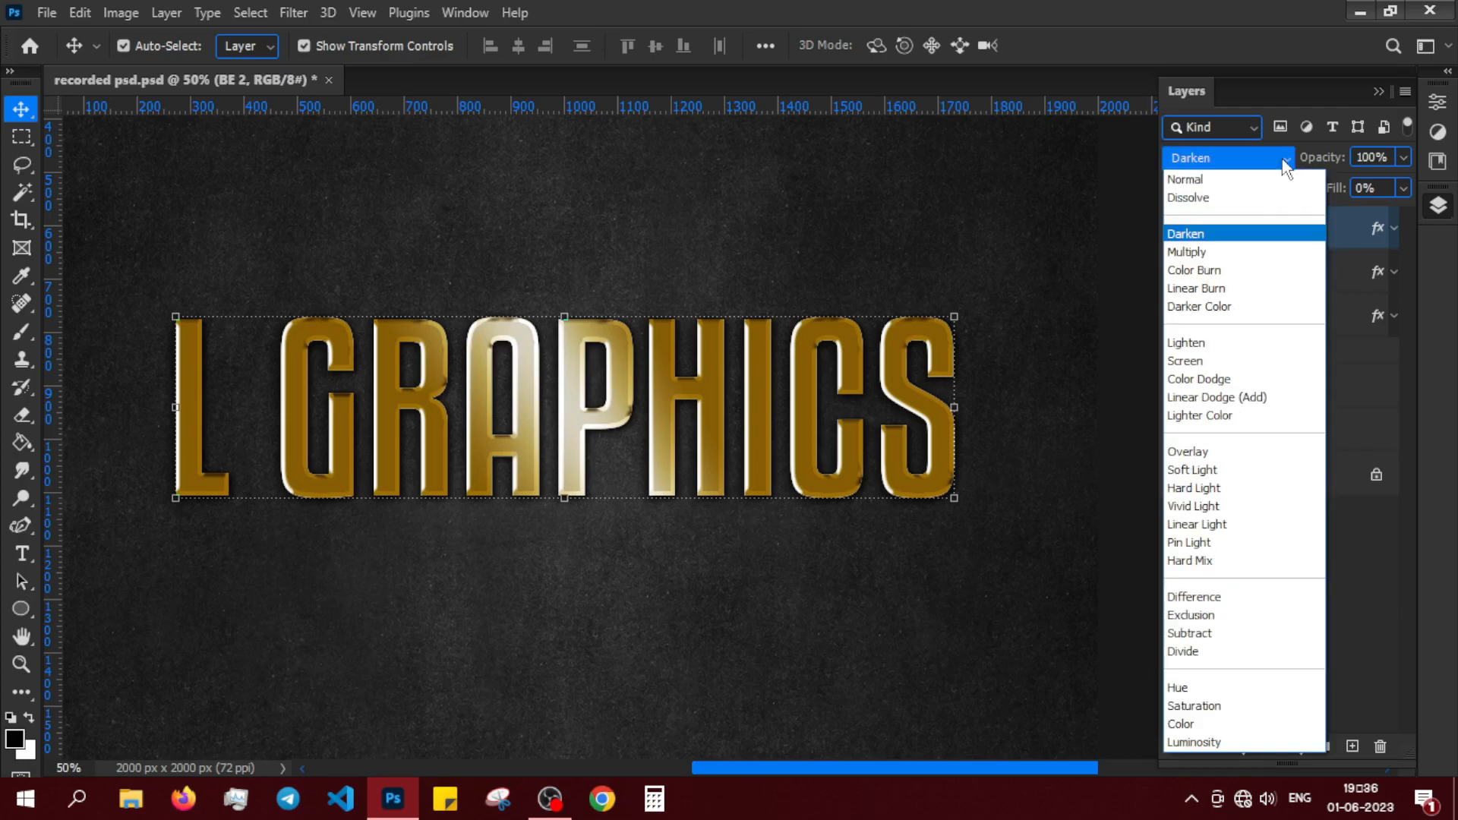
pyautogui.click(1240, 182)
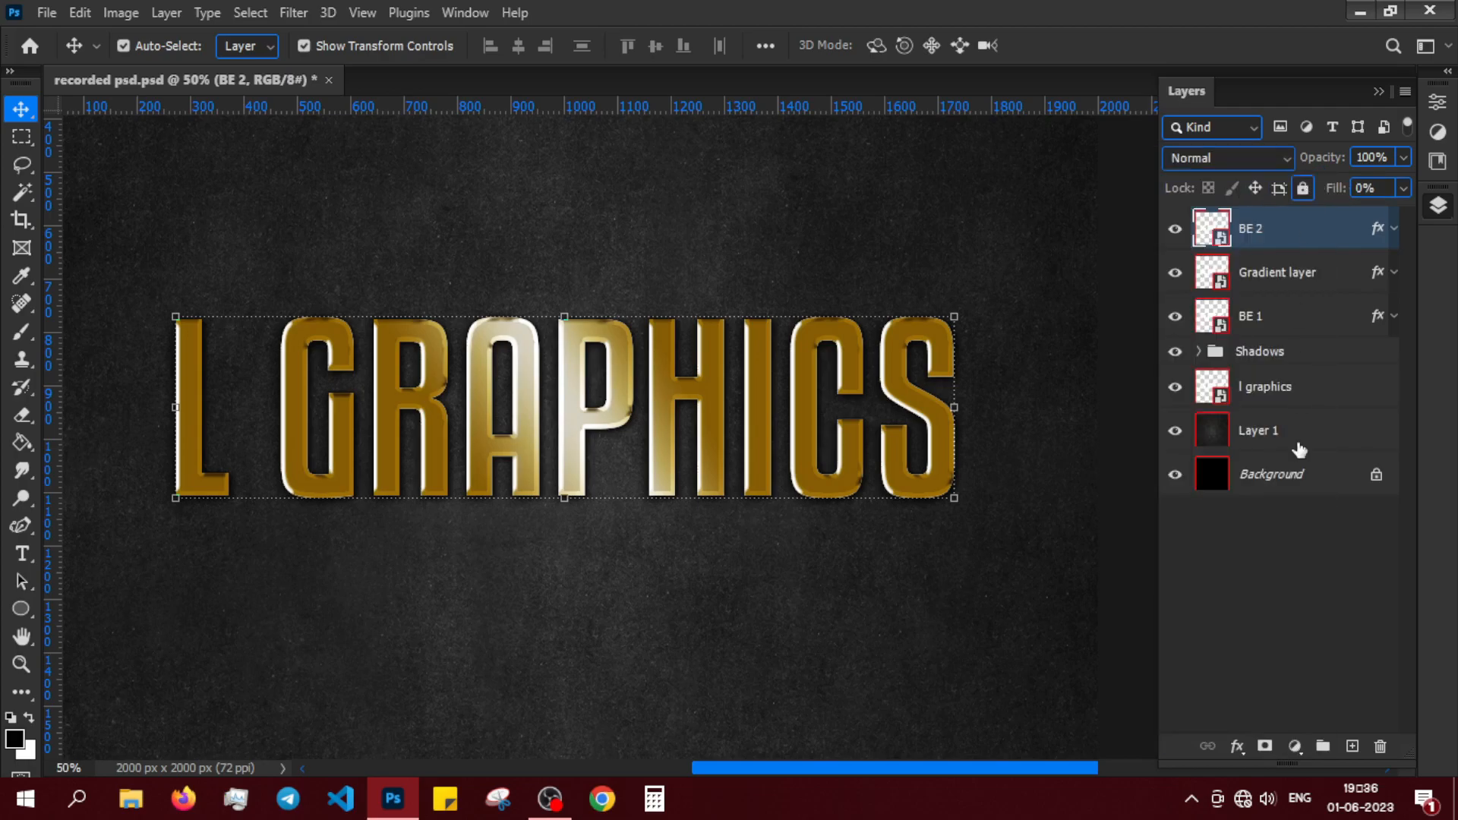
pyautogui.click(1295, 537)
# - Duplicate the l graphics layer and move the copy to the top of the layer stack, above BE 2
pyautogui.click(1302, 395)
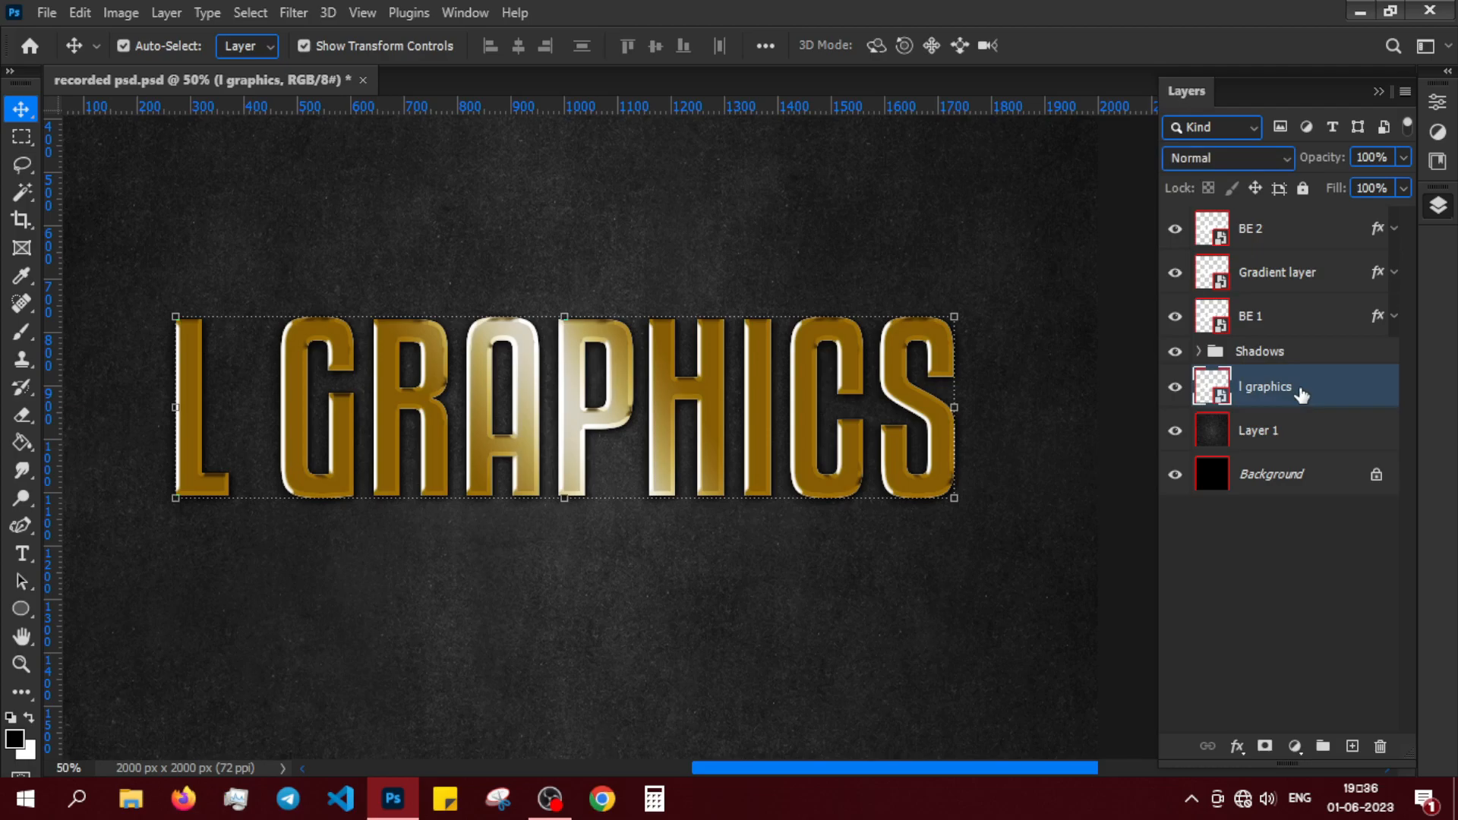
pyautogui.hotkey('ctrl', 'j')
pyautogui.moveTo(1302, 394); pyautogui.dragTo(1270, 237)
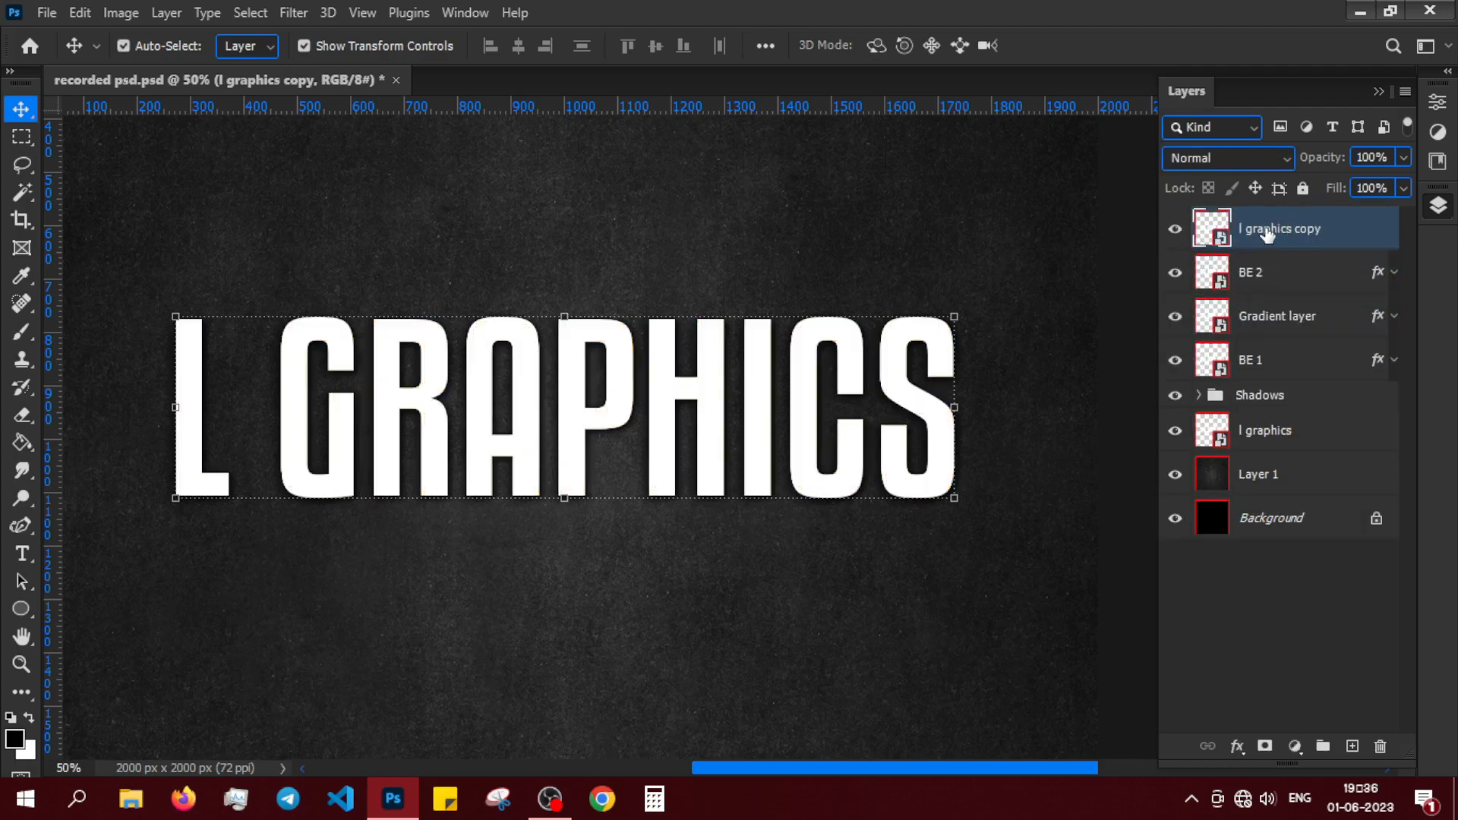
pyautogui.doubleClick(1266, 229)
pyautogui.click(1278, 553)
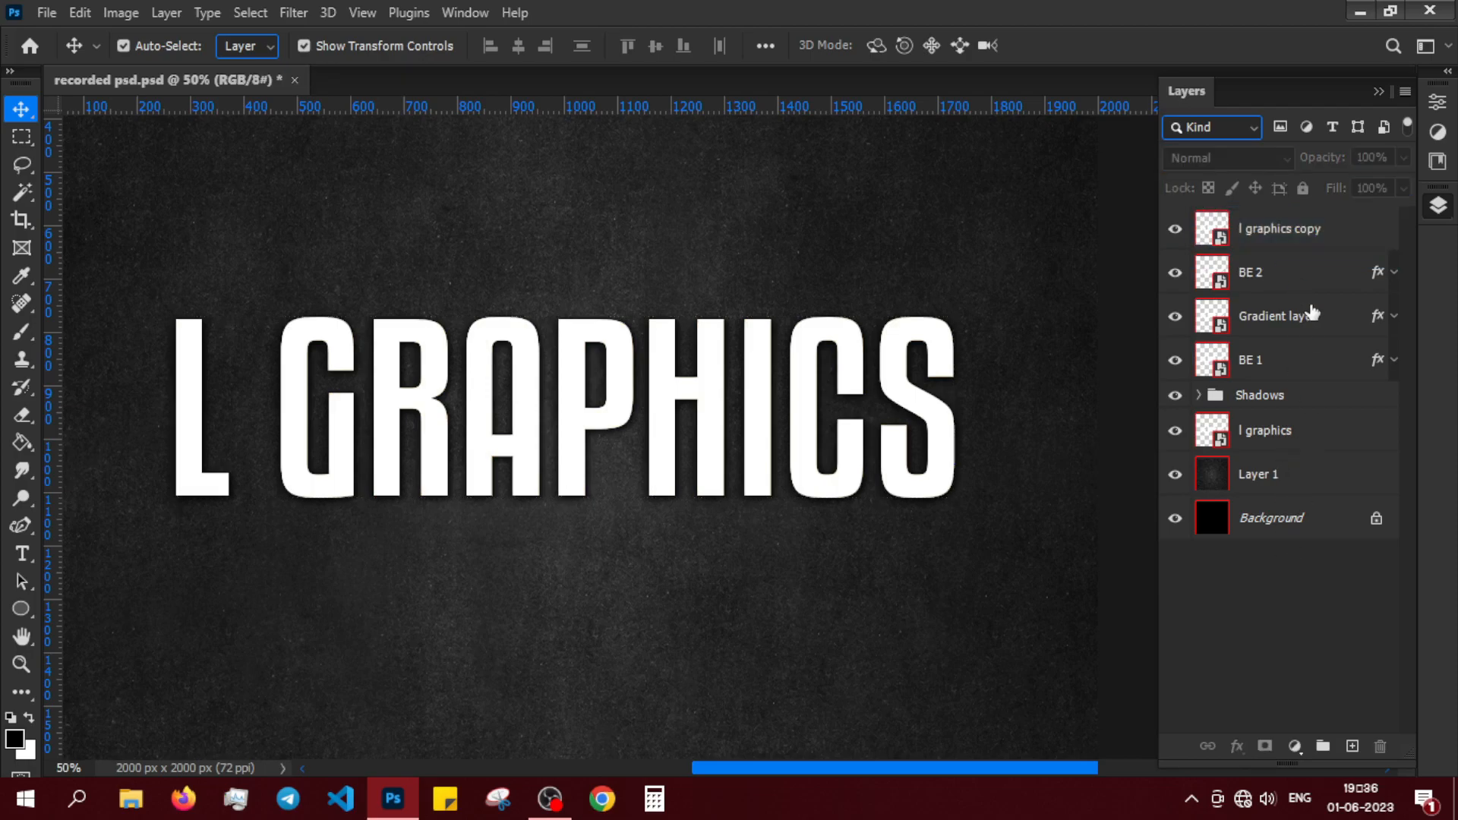
# - Set the blend mode of the l graphics copy to Multiply
pyautogui.click(1286, 228)
pyautogui.click(1284, 162)
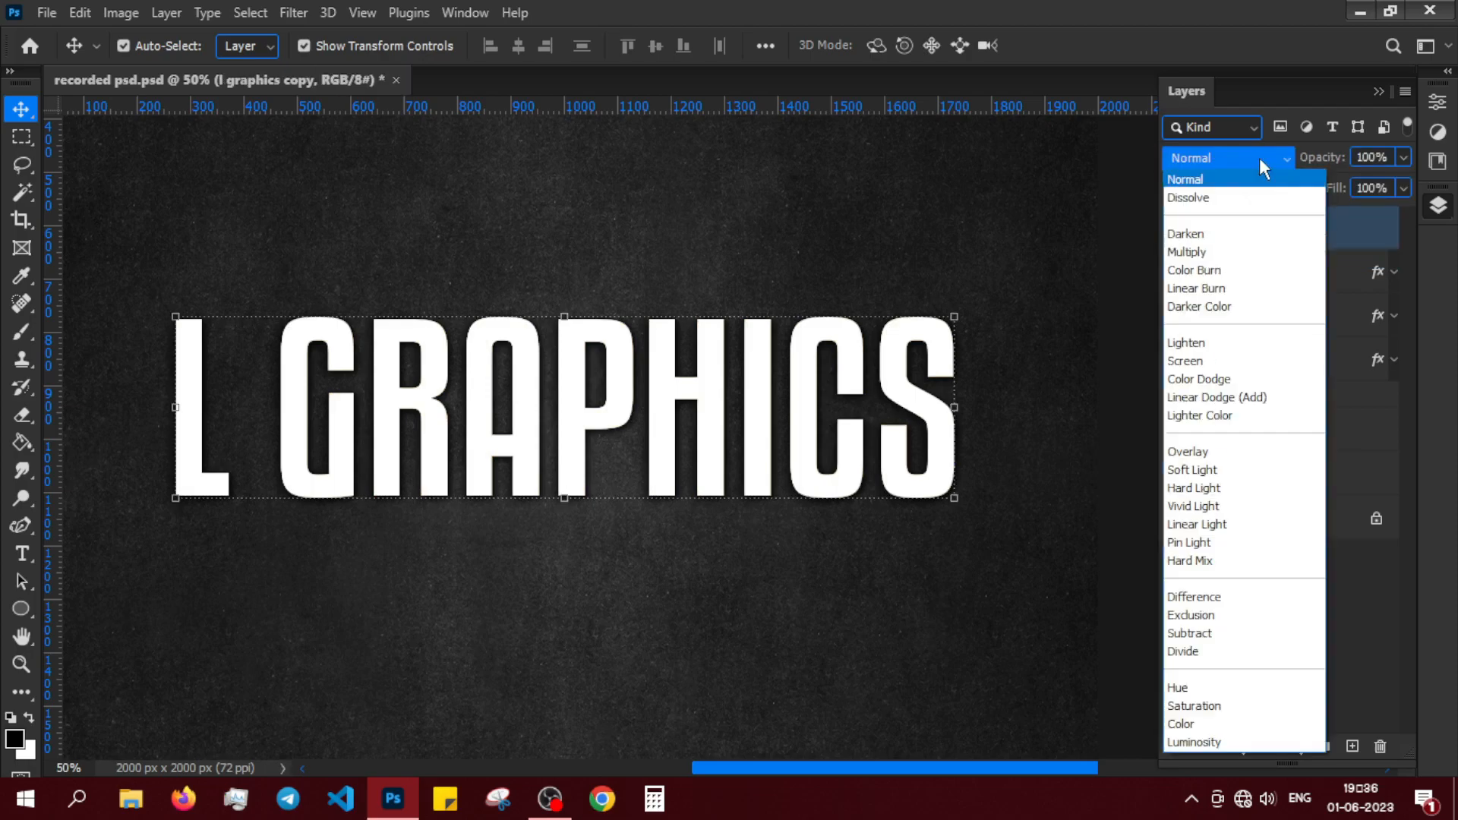
pyautogui.click(1232, 253)
# - Rename the l graphics copy as "Shadow overlay"
pyautogui.rightClick(1314, 235)
pyautogui.click(1360, 623)
pyautogui.doubleClick(1314, 232)
pyautogui.write('Shadow overlay')
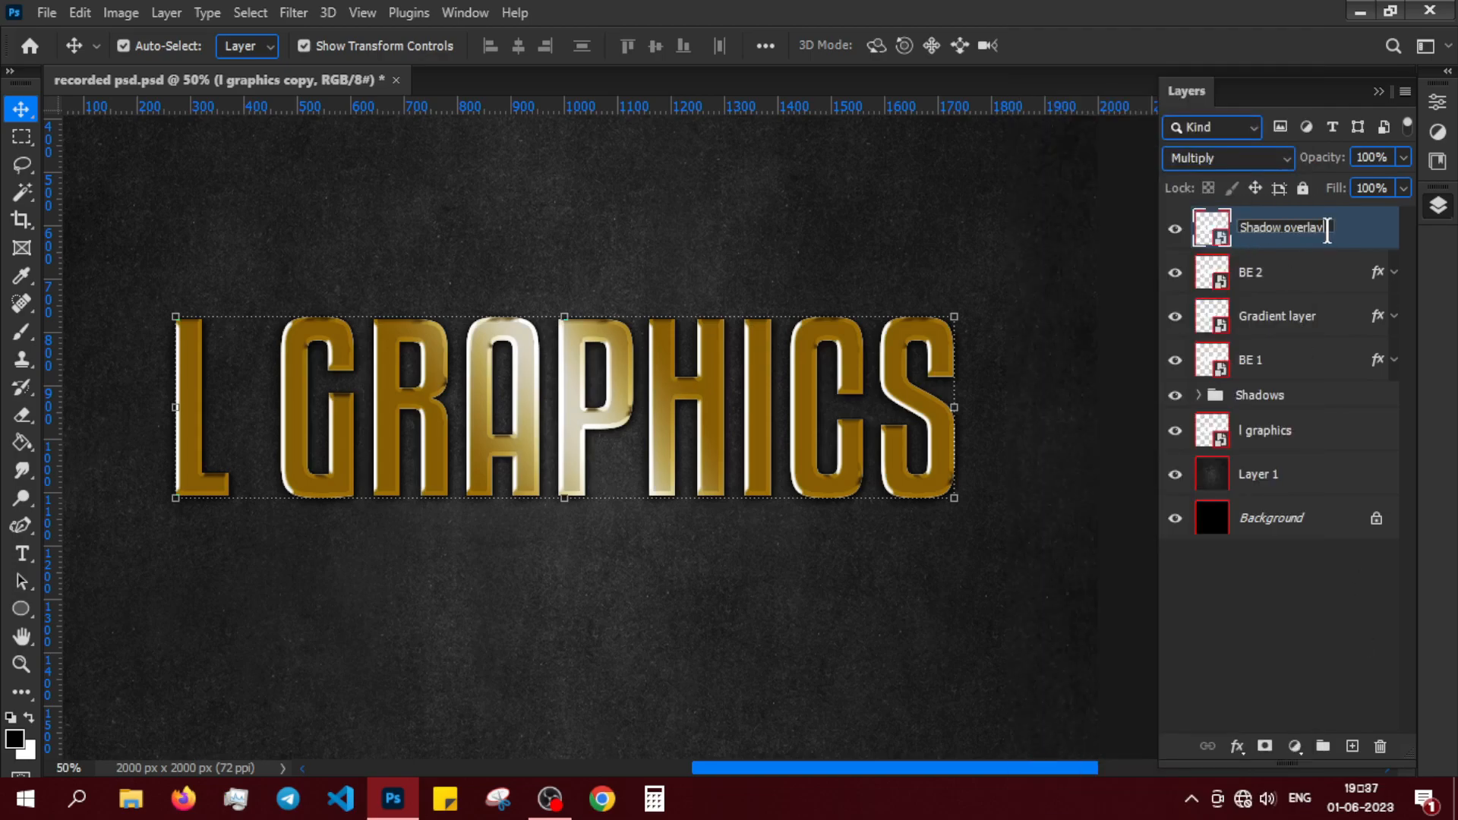
pyautogui.press('Return')
pyautogui.click(1265, 568)
pyautogui.click(1344, 238)
# - Rename the original l graphics layer as "Enter logo here"
pyautogui.doubleClick(1268, 430)
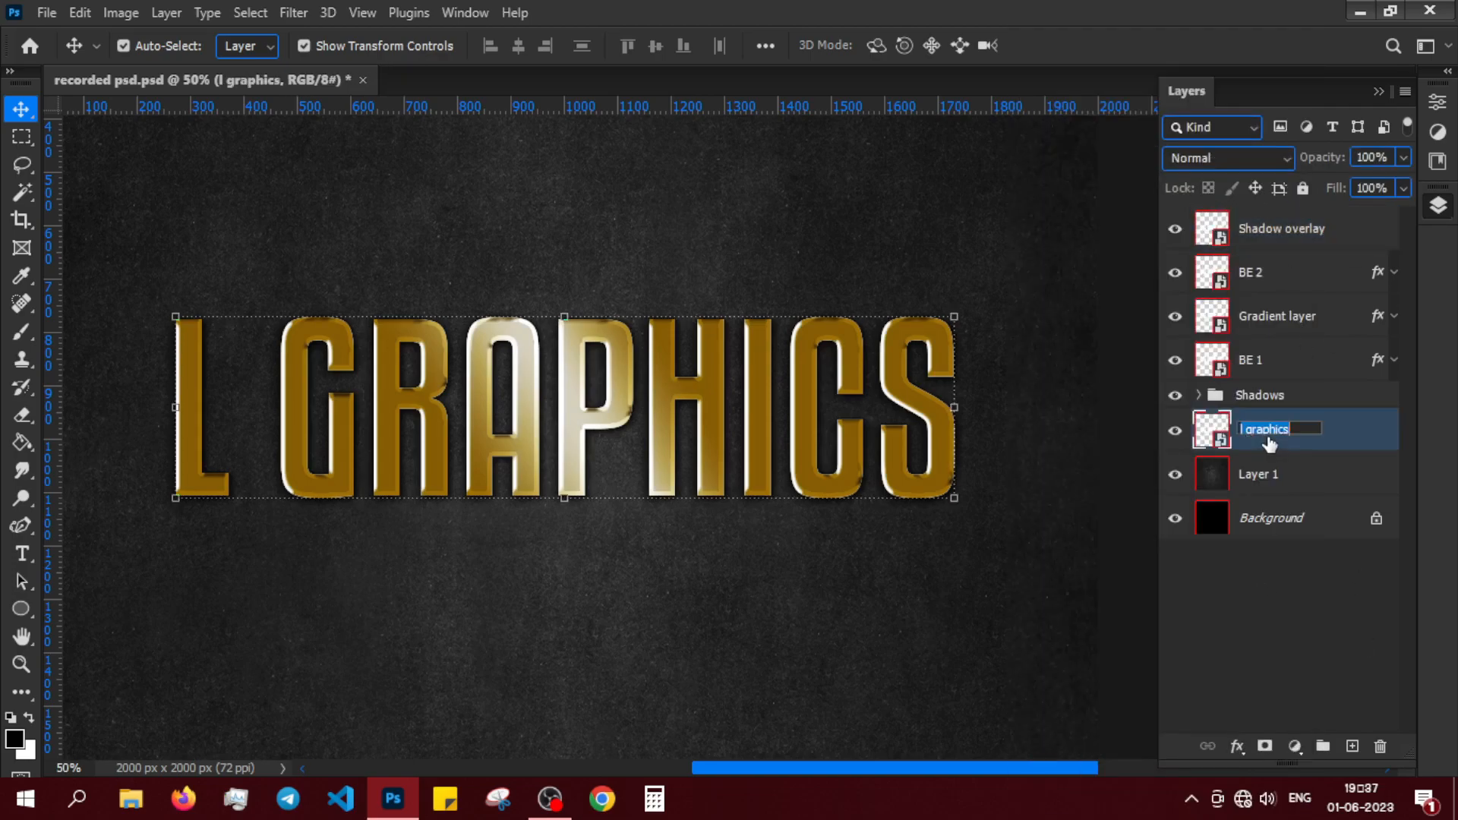
pyautogui.press('BackSpace')
pyautogui.write('Enter logo here')
pyautogui.press('Return')
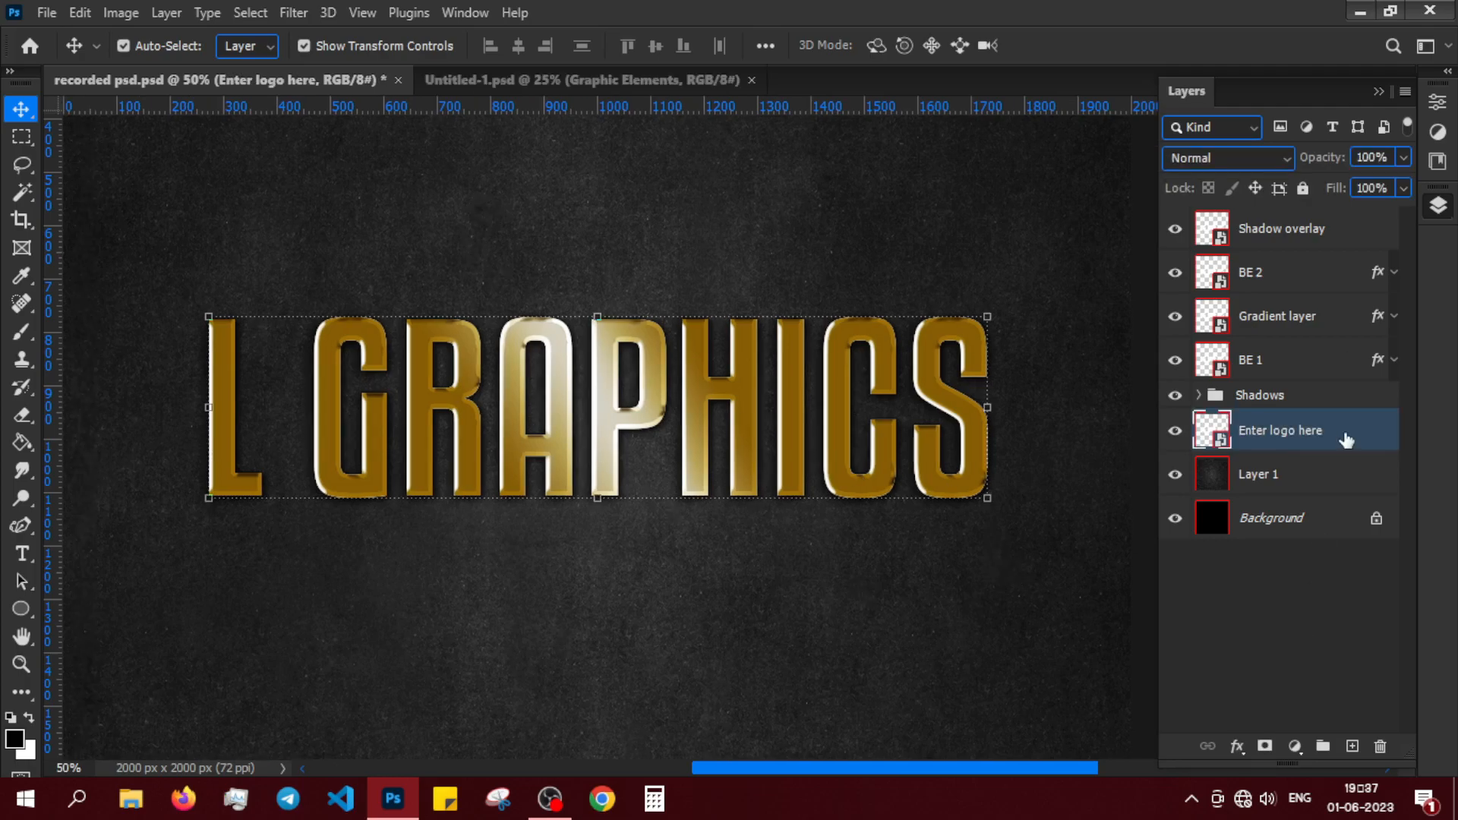
# - Paste the copied Graphic Elements image layer directly above the Shadow overlay layer
pyautogui.click(1294, 241)
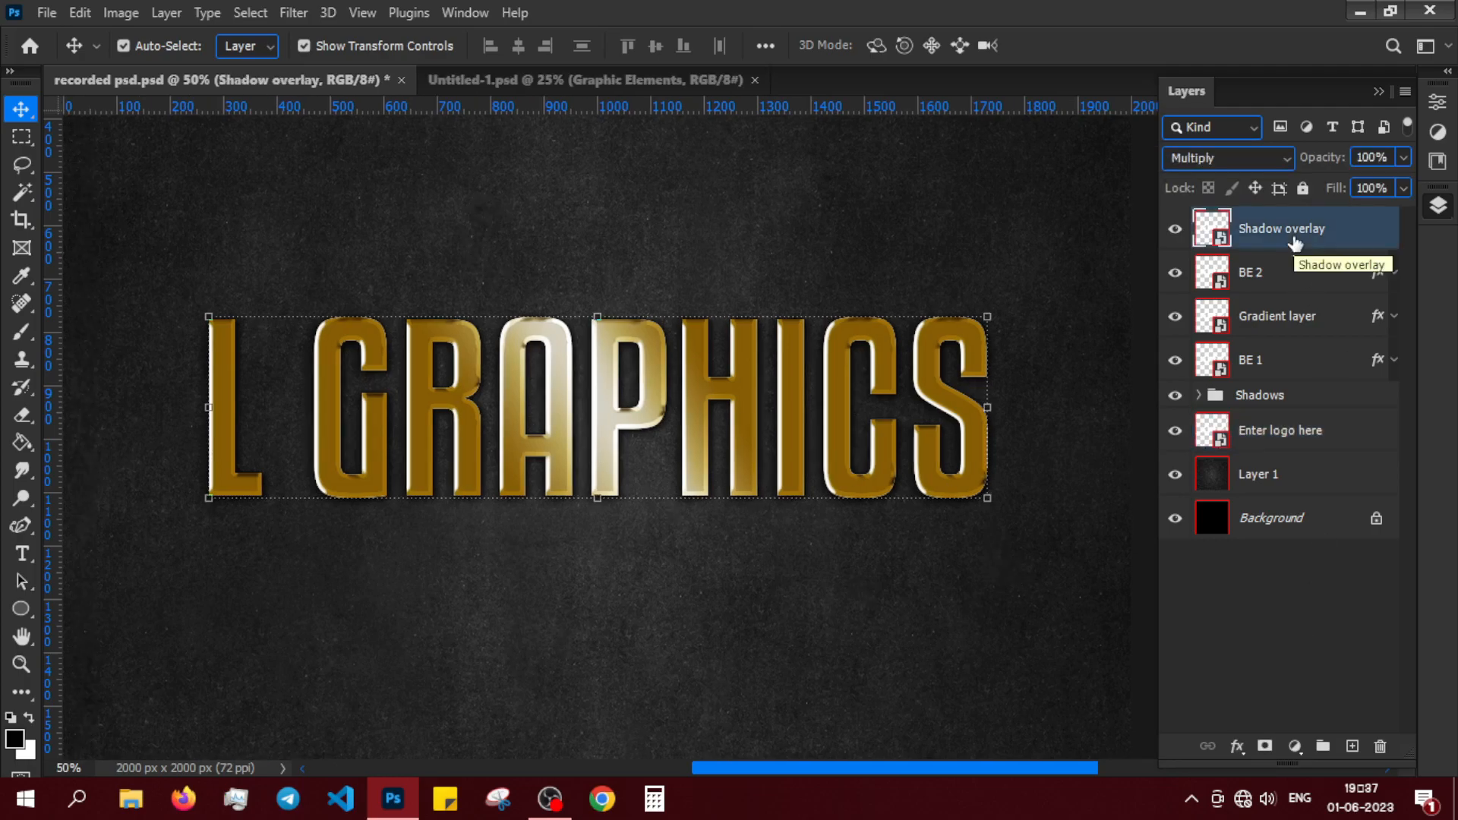
pyautogui.hotkey('ctrl', 'v')
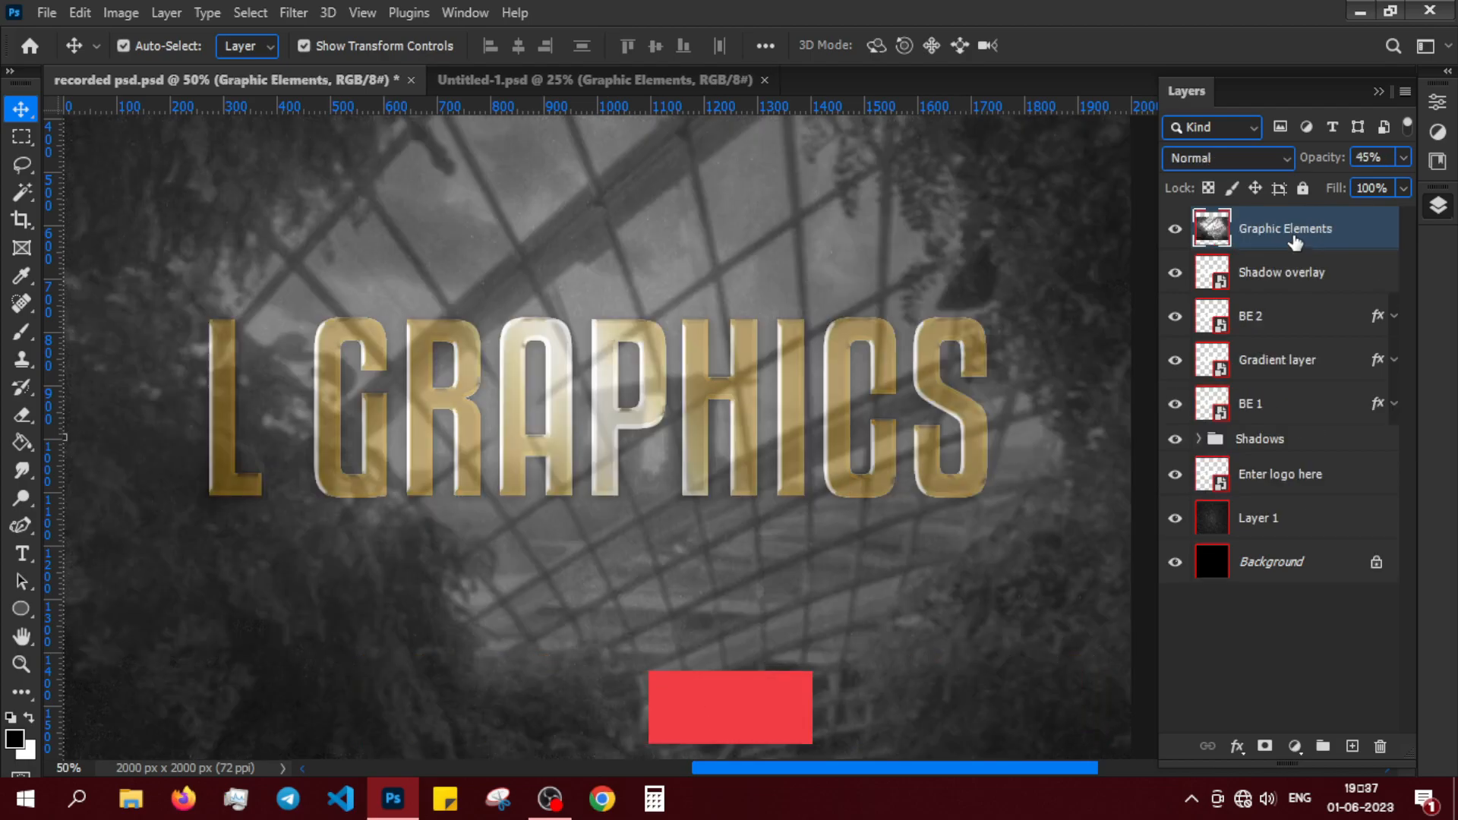
# - Clip the Graphic Elements layer to the Shadow overlay layer and set its opacity to 50%
pyautogui.rightClick(1278, 231)
pyautogui.click(1066, 434)
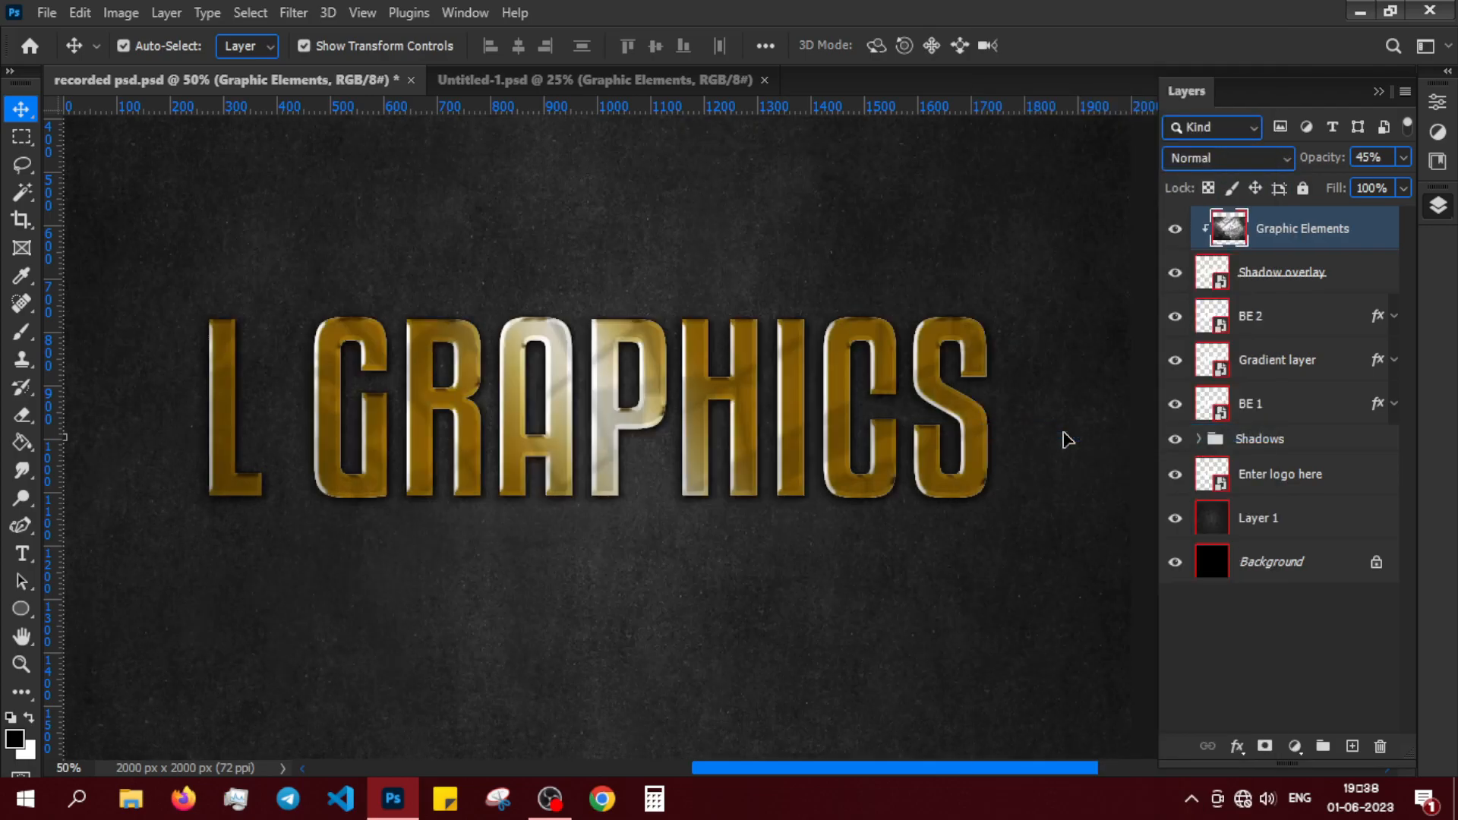
pyautogui.hscroll(-1, 640, 424)
pyautogui.moveTo(1358, 158); pyautogui.dragTo(1434, 163)
pyautogui.write('50')
pyautogui.press('Return')
pyautogui.click(1283, 646)
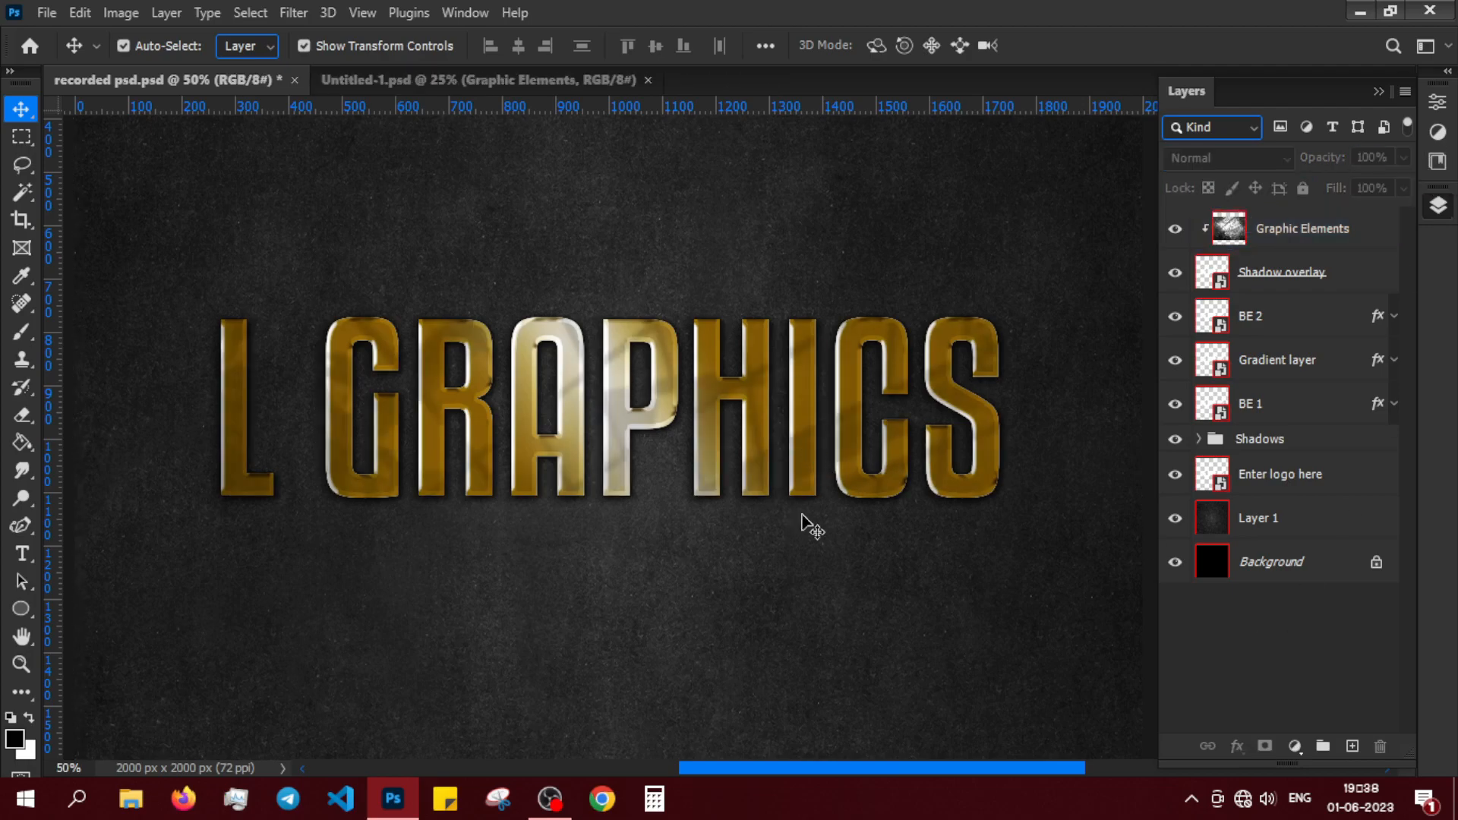
# - Group the layers from BE 1 up to Graphic Elements and name the group "Effects"
pyautogui.click(1253, 402)
pyautogui.keyDown('shift'); pyautogui.click(1257, 372); pyautogui.keyUp('shift')
pyautogui.keyDown('shift'); pyautogui.click(1257, 331); pyautogui.keyUp('shift')
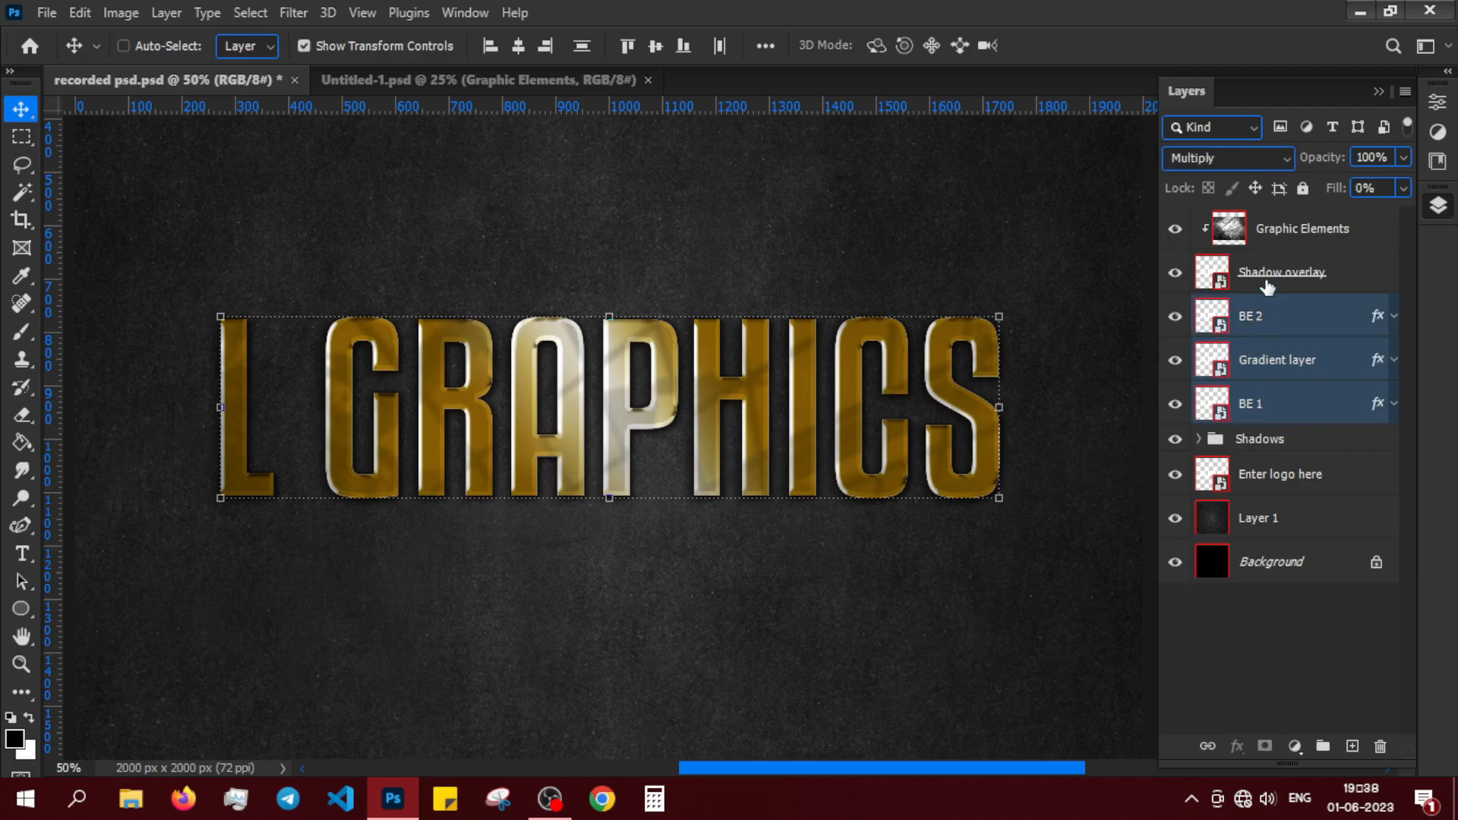
pyautogui.keyDown('shift'); pyautogui.click(1268, 289); pyautogui.keyUp('shift')
pyautogui.keyDown('shift'); pyautogui.click(1272, 240); pyautogui.keyUp('shift')
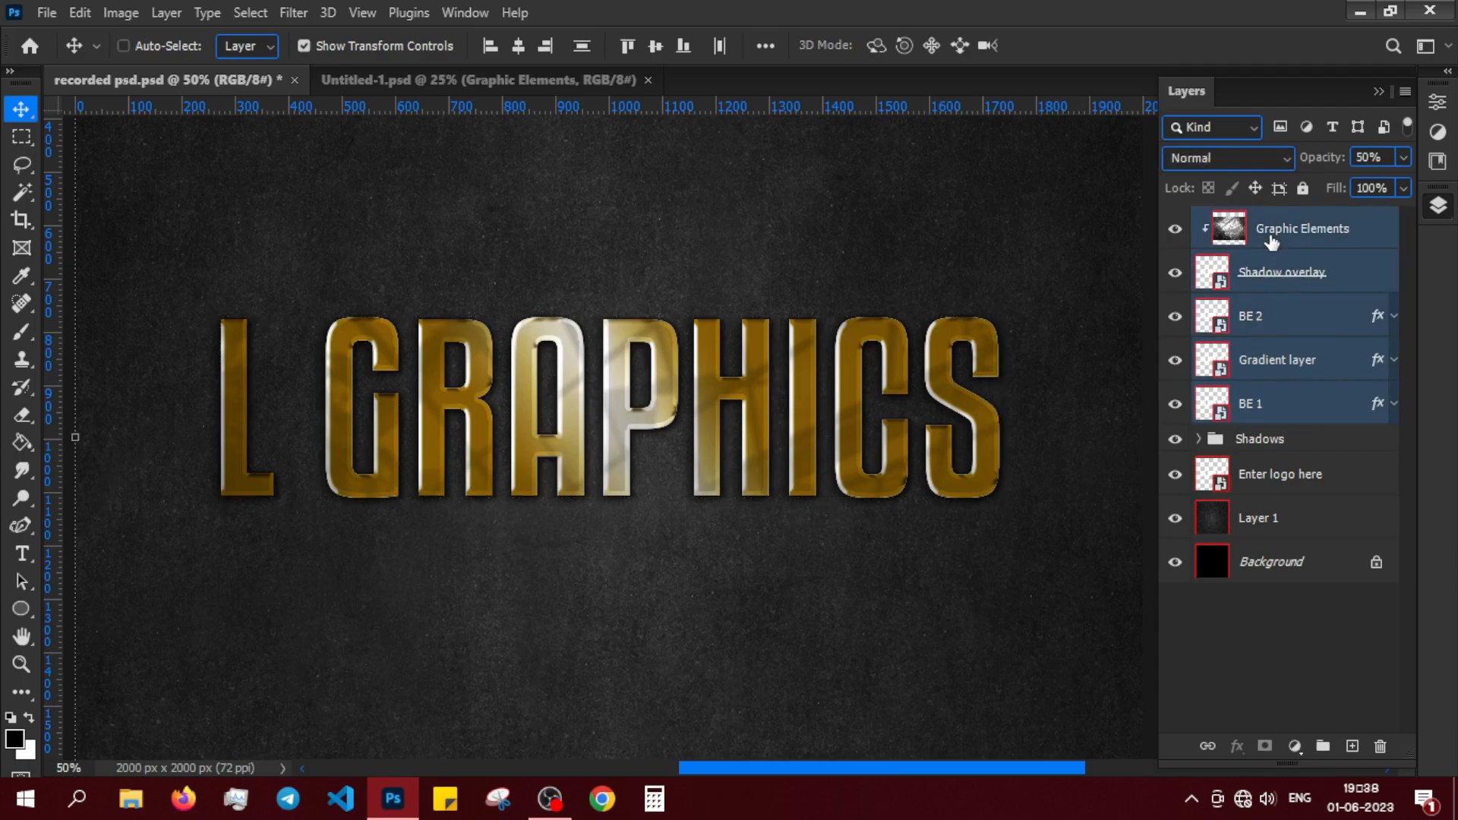
pyautogui.hotkey('ctrl', 'g')
pyautogui.doubleClick(1253, 227)
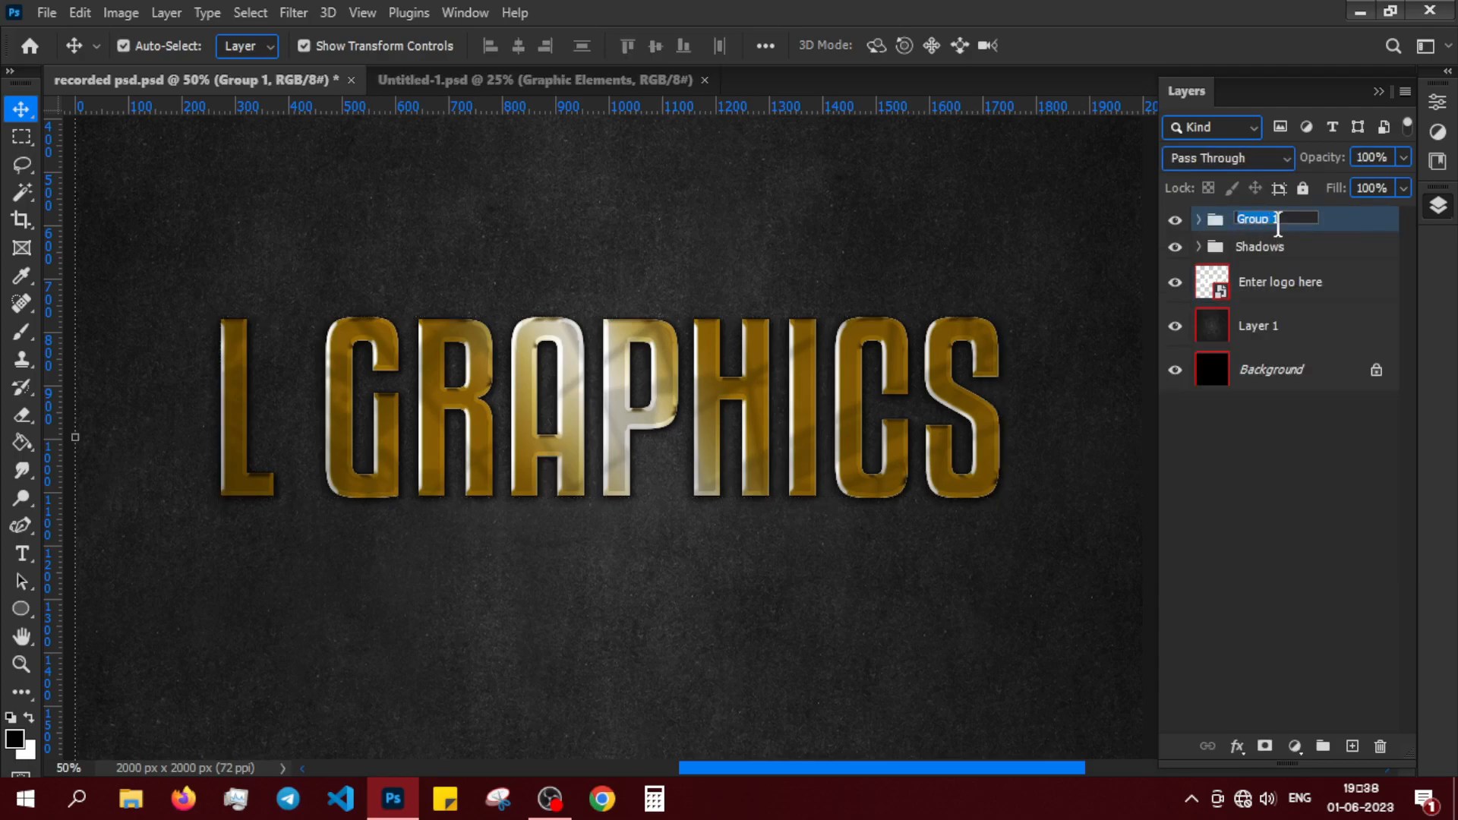
pyautogui.press('BackSpace')
pyautogui.write('Effects')
pyautogui.press('Return')
pyautogui.click(1338, 495)
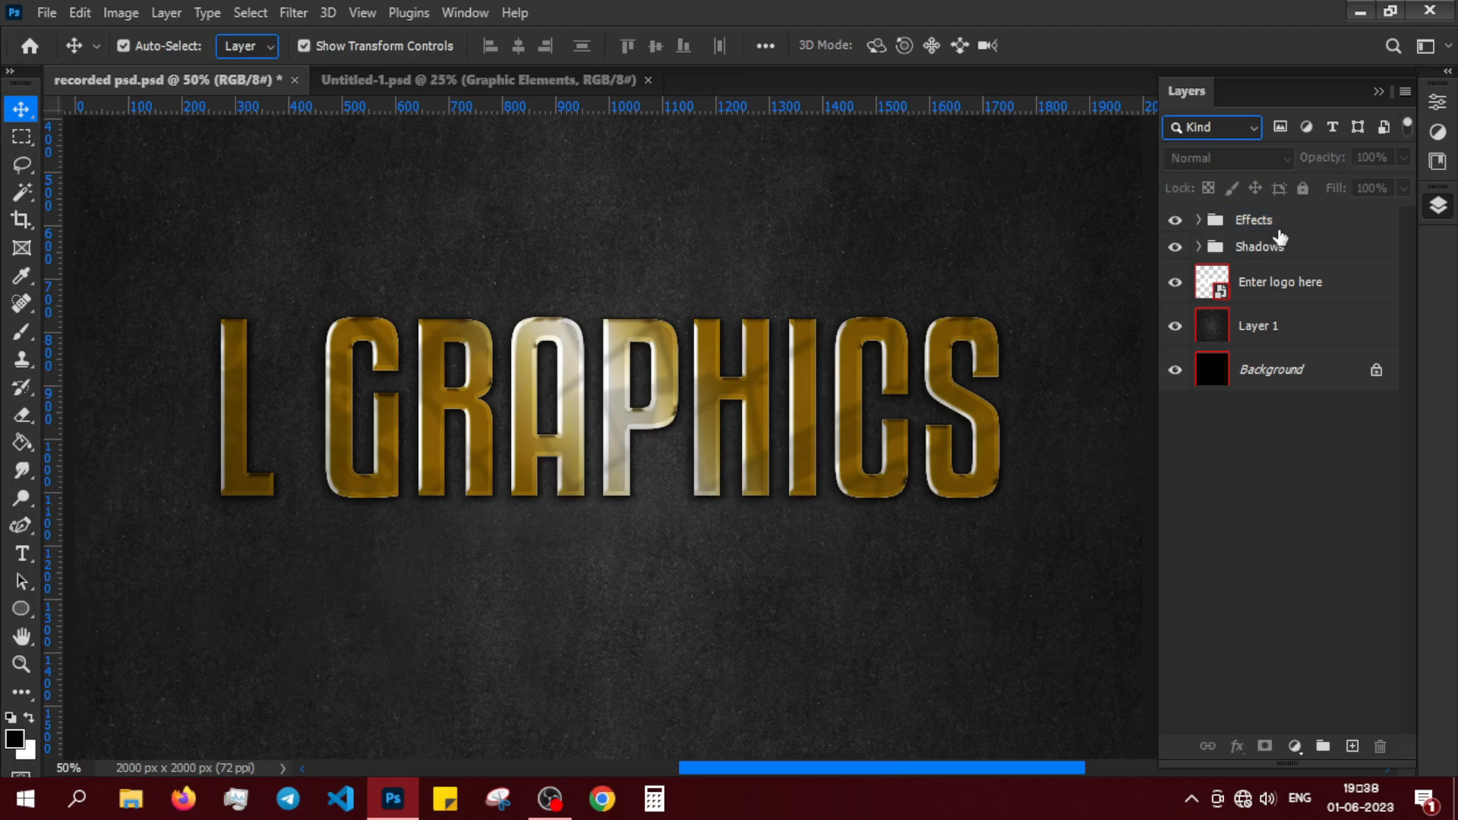
# - Group the Effects and Shadows groups together and name the new group "Edit"
pyautogui.keyDown('shift'); pyautogui.click(1269, 245); pyautogui.keyUp('shift')
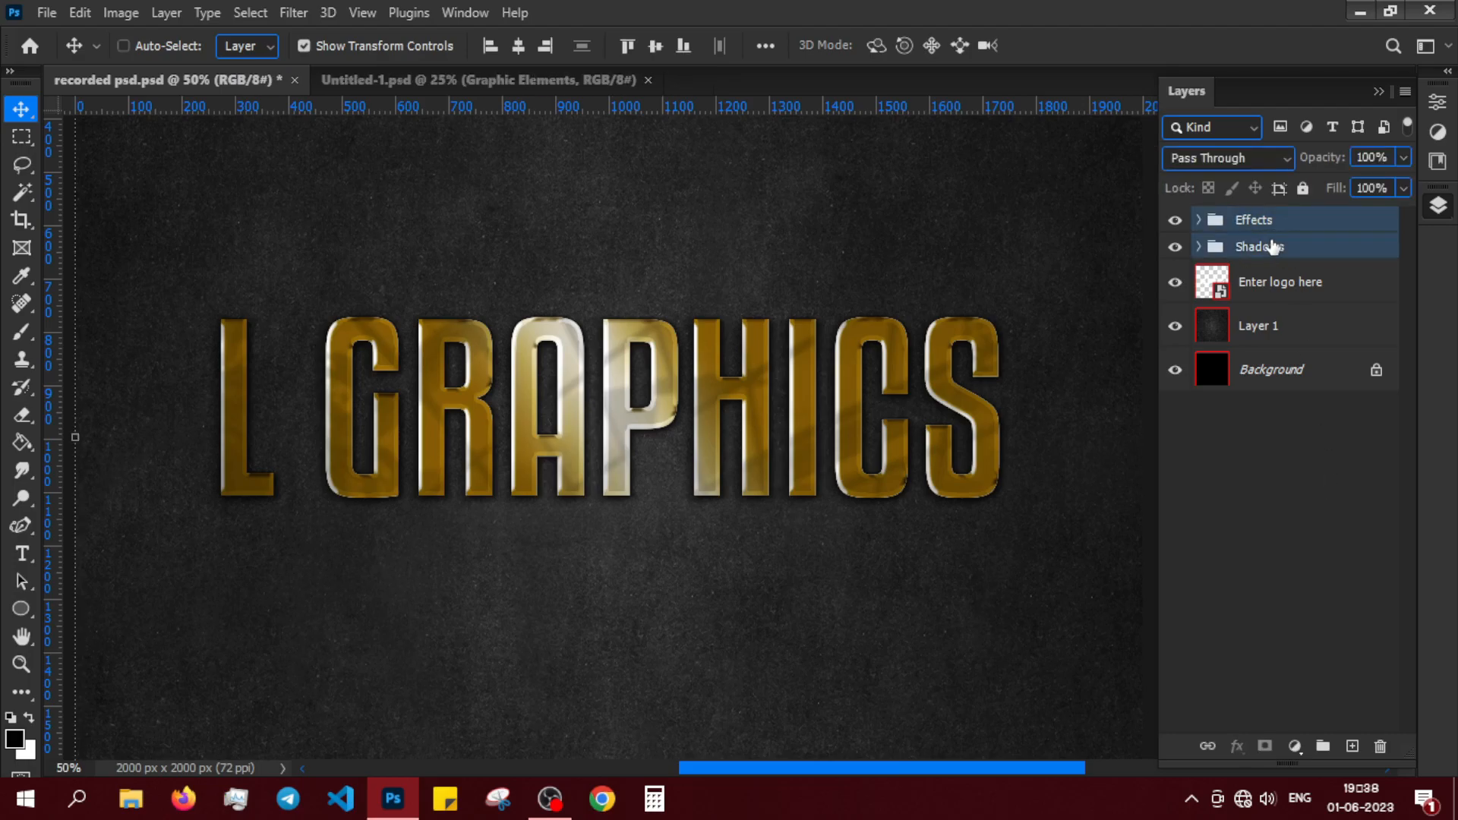
pyautogui.hotkey('ctrl', 'g')
pyautogui.doubleClick(1257, 221)
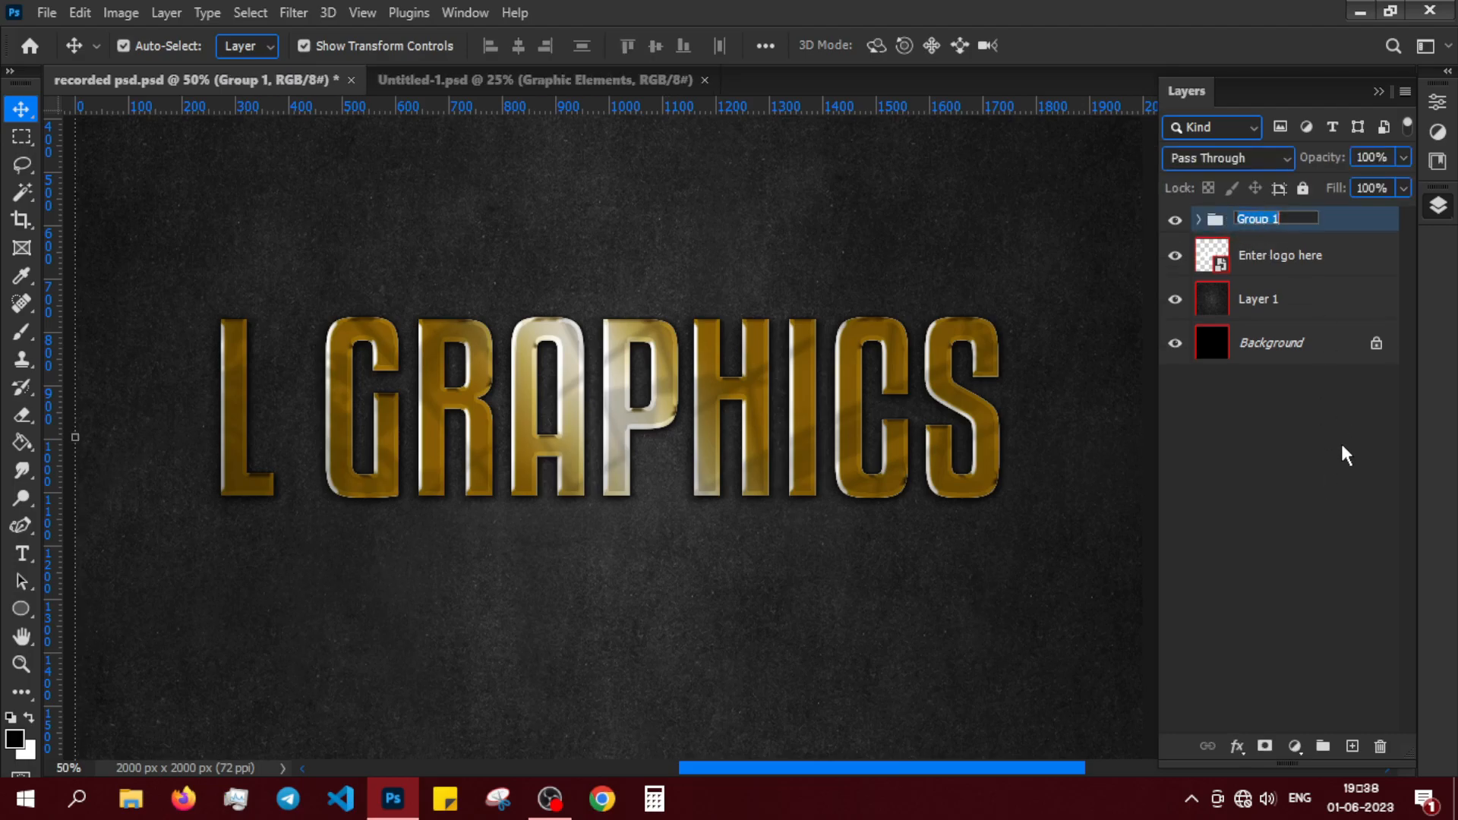
pyautogui.press('BackSpace')
pyautogui.write('Edit')
pyautogui.press('Return')
# - Add a Vibrance adjustment layer above the Edit group with Vibrance +1 and Saturation -95
pyautogui.click(1296, 747)
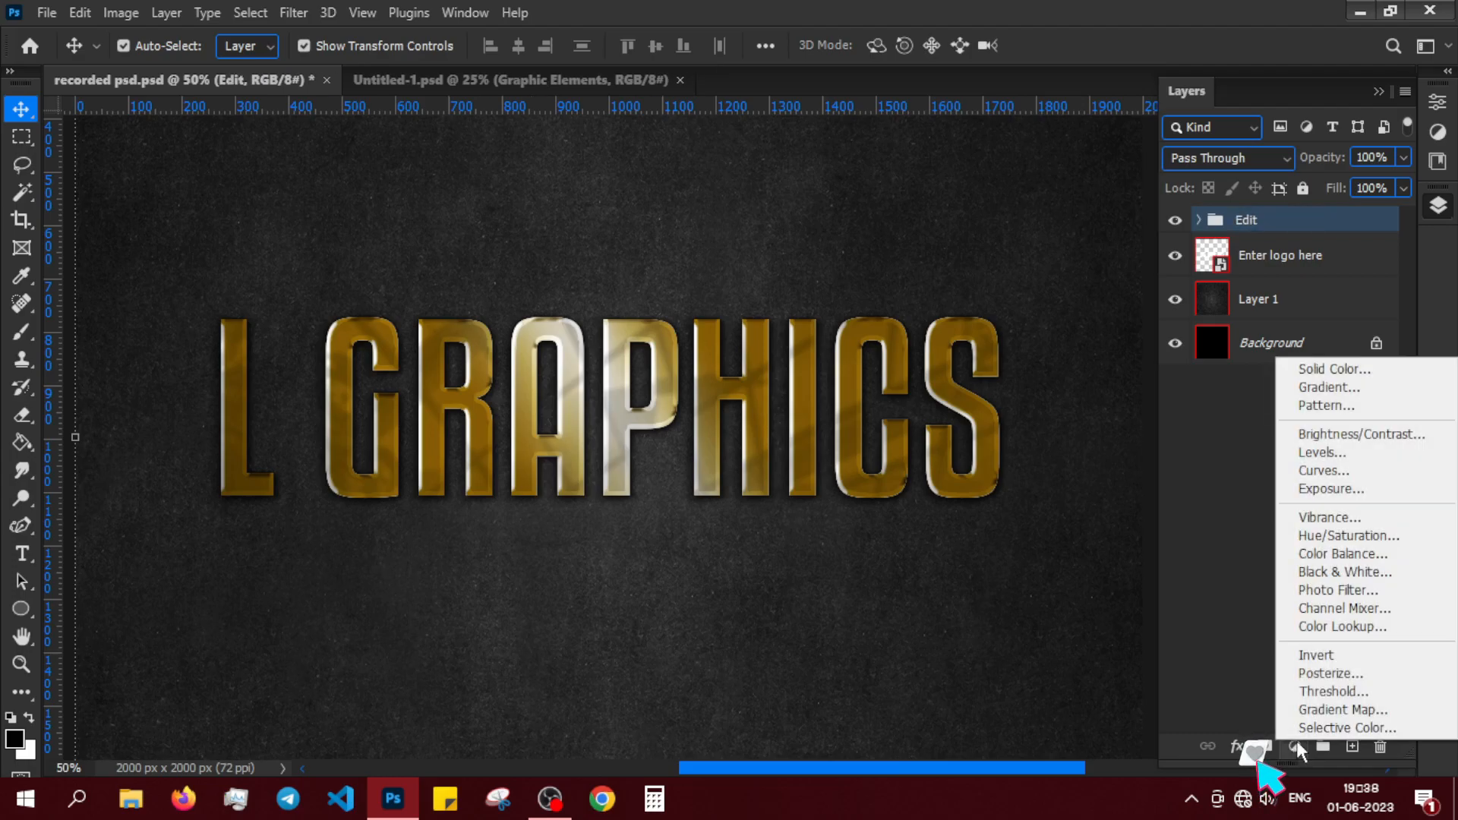
pyautogui.click(1328, 517)
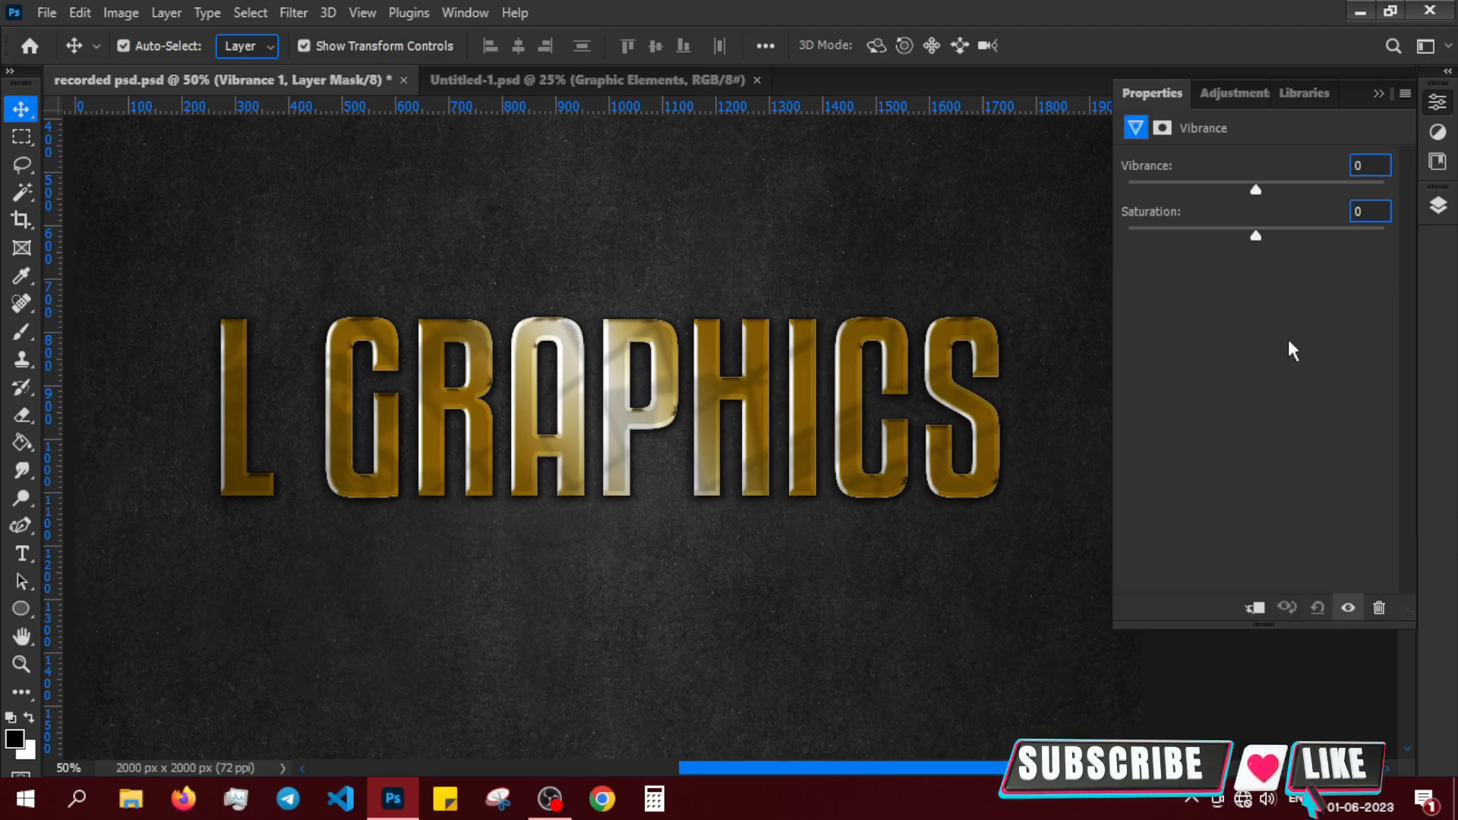
pyautogui.write('1')
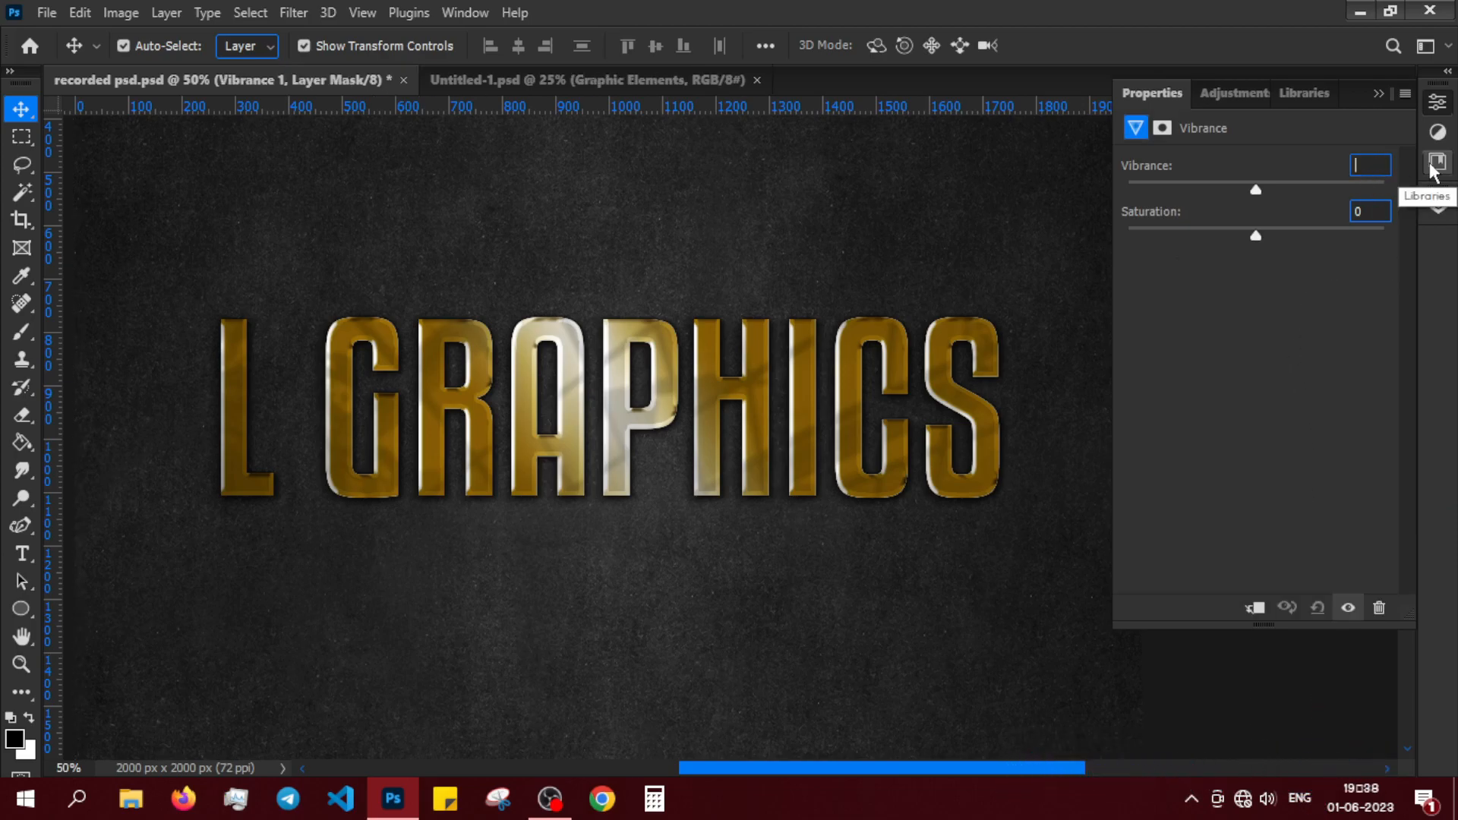
pyautogui.click(1365, 210)
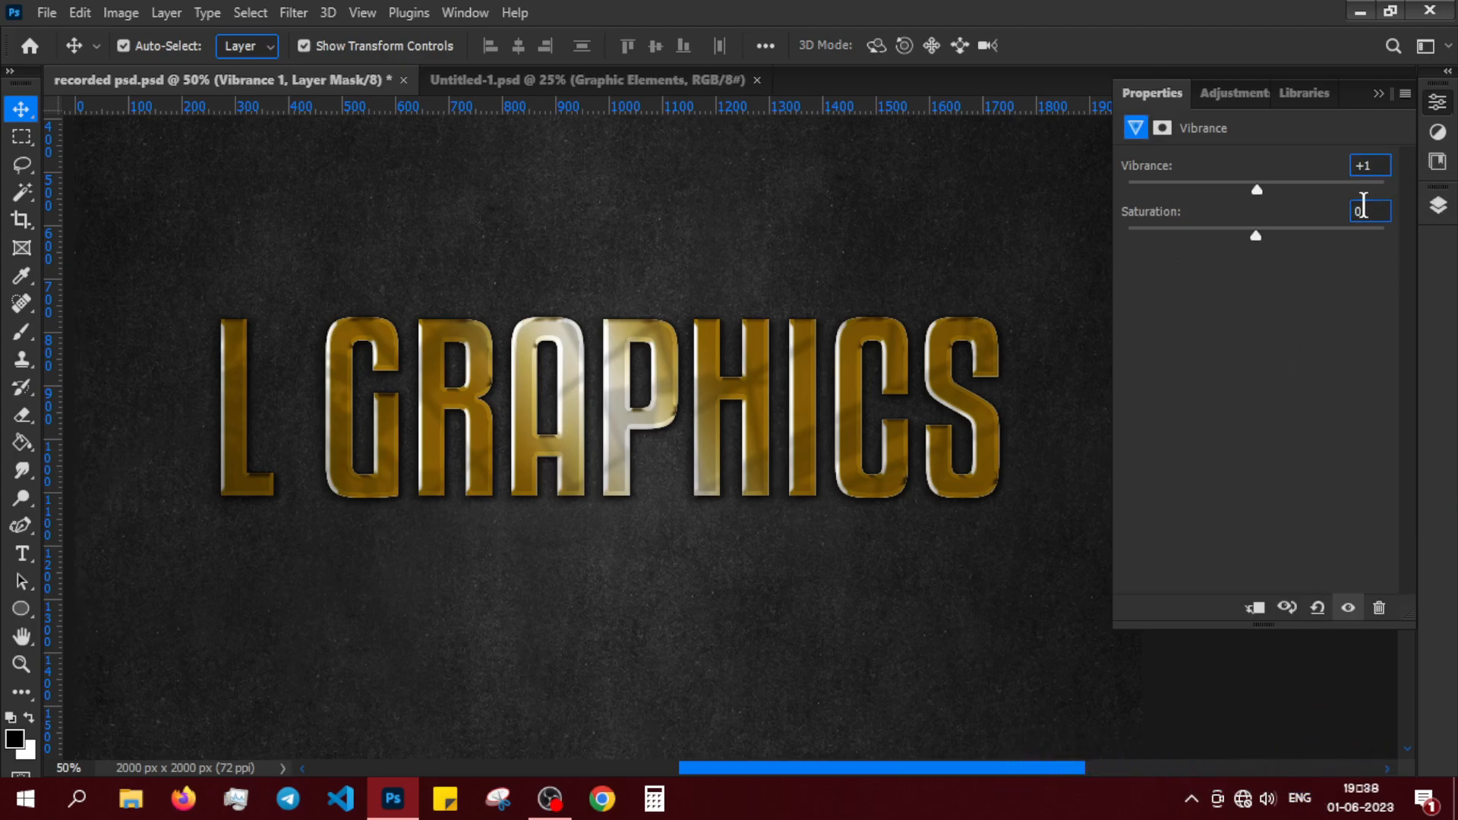
pyautogui.write('-95')
# - Clip the Vibrance adjustment layer to the Edit group
pyautogui.click(1428, 208)
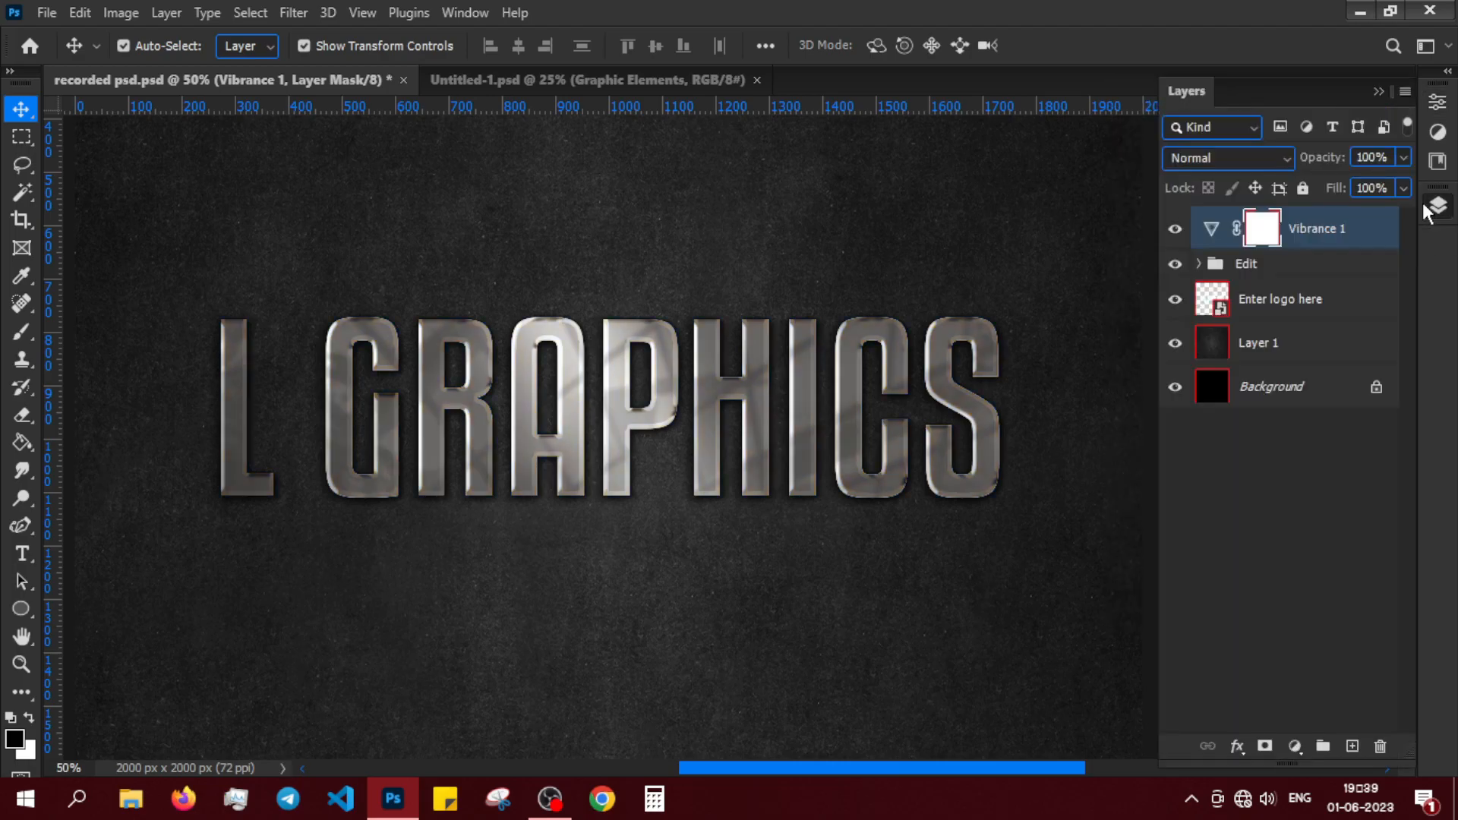
pyautogui.click(1317, 507)
pyautogui.rightClick(1313, 234)
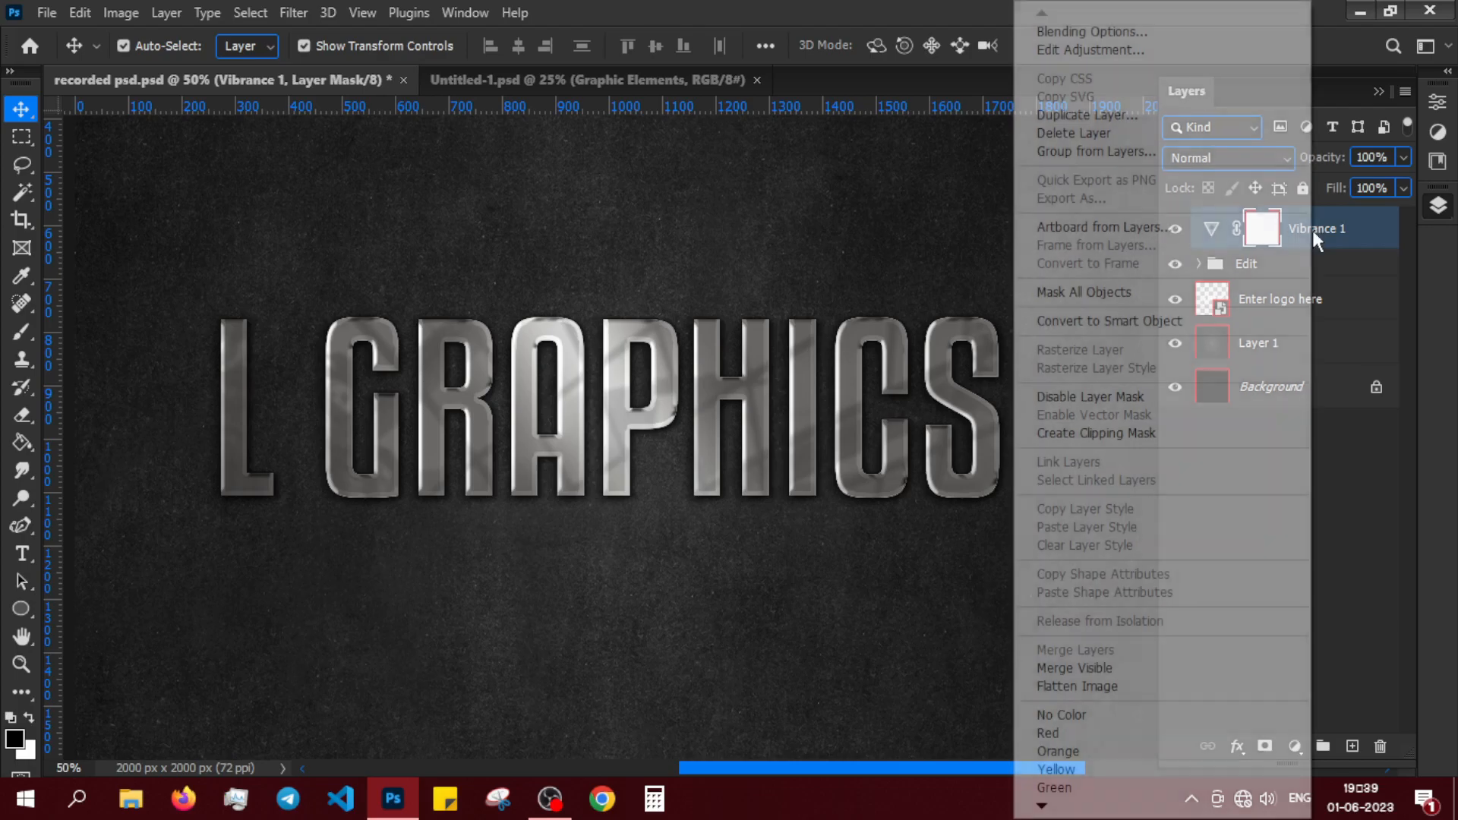
pyautogui.click(1084, 432)
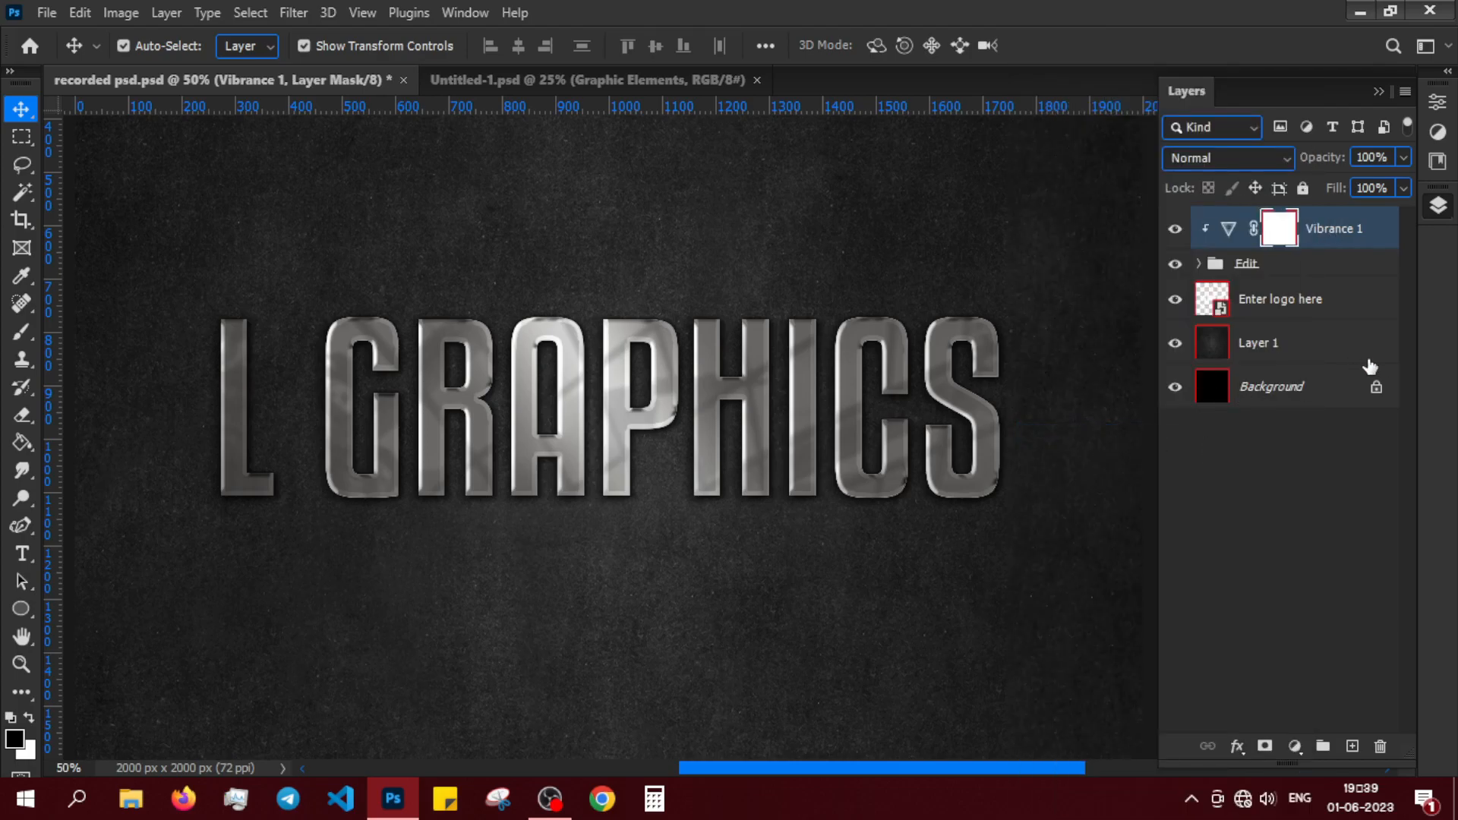
# - Add a Levels adjustment layer above Vibrance 1 with midtones at 0.79 and the white input level at 221
pyautogui.click(1295, 746)
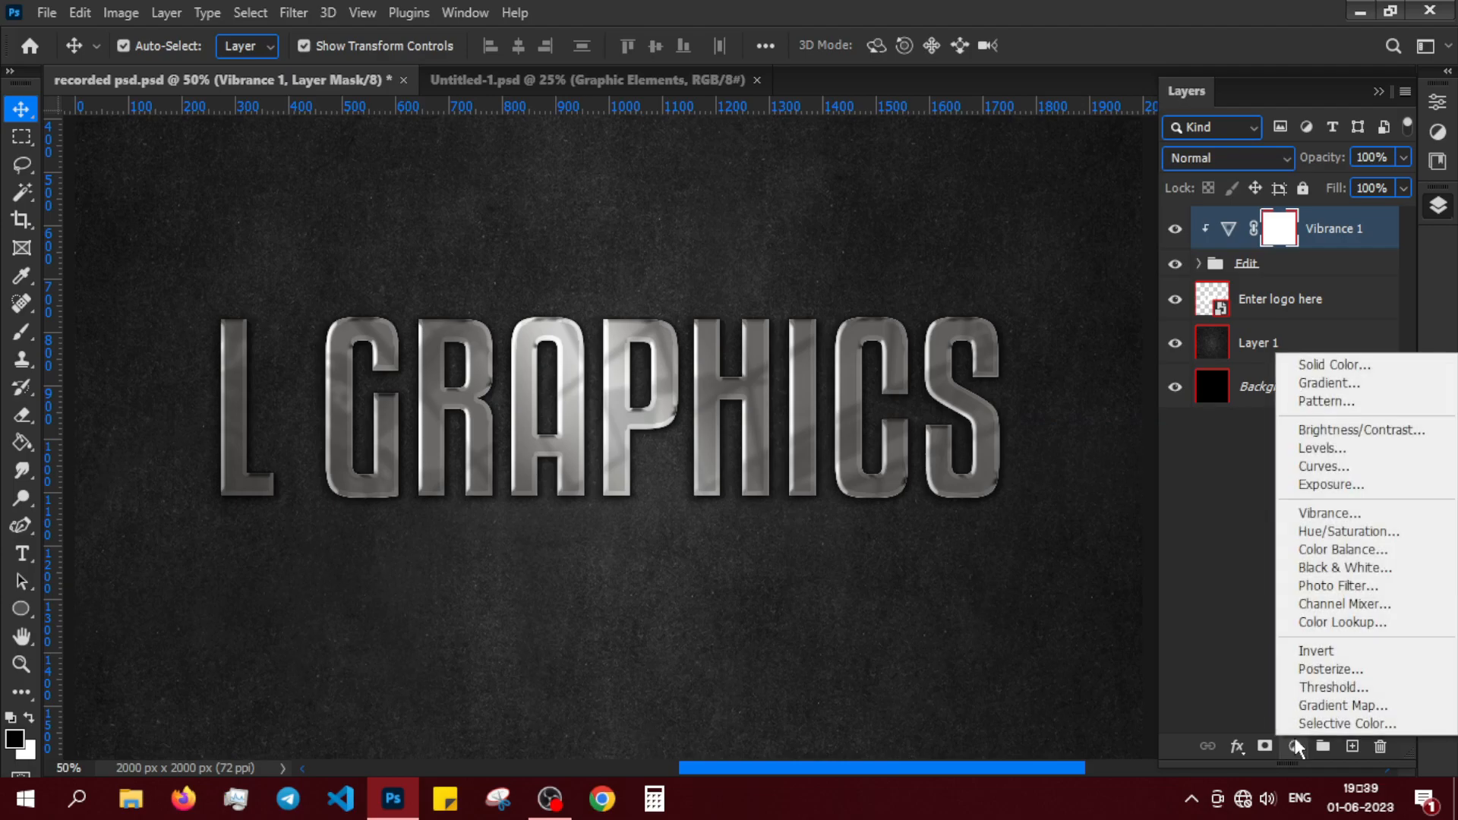
pyautogui.click(1337, 454)
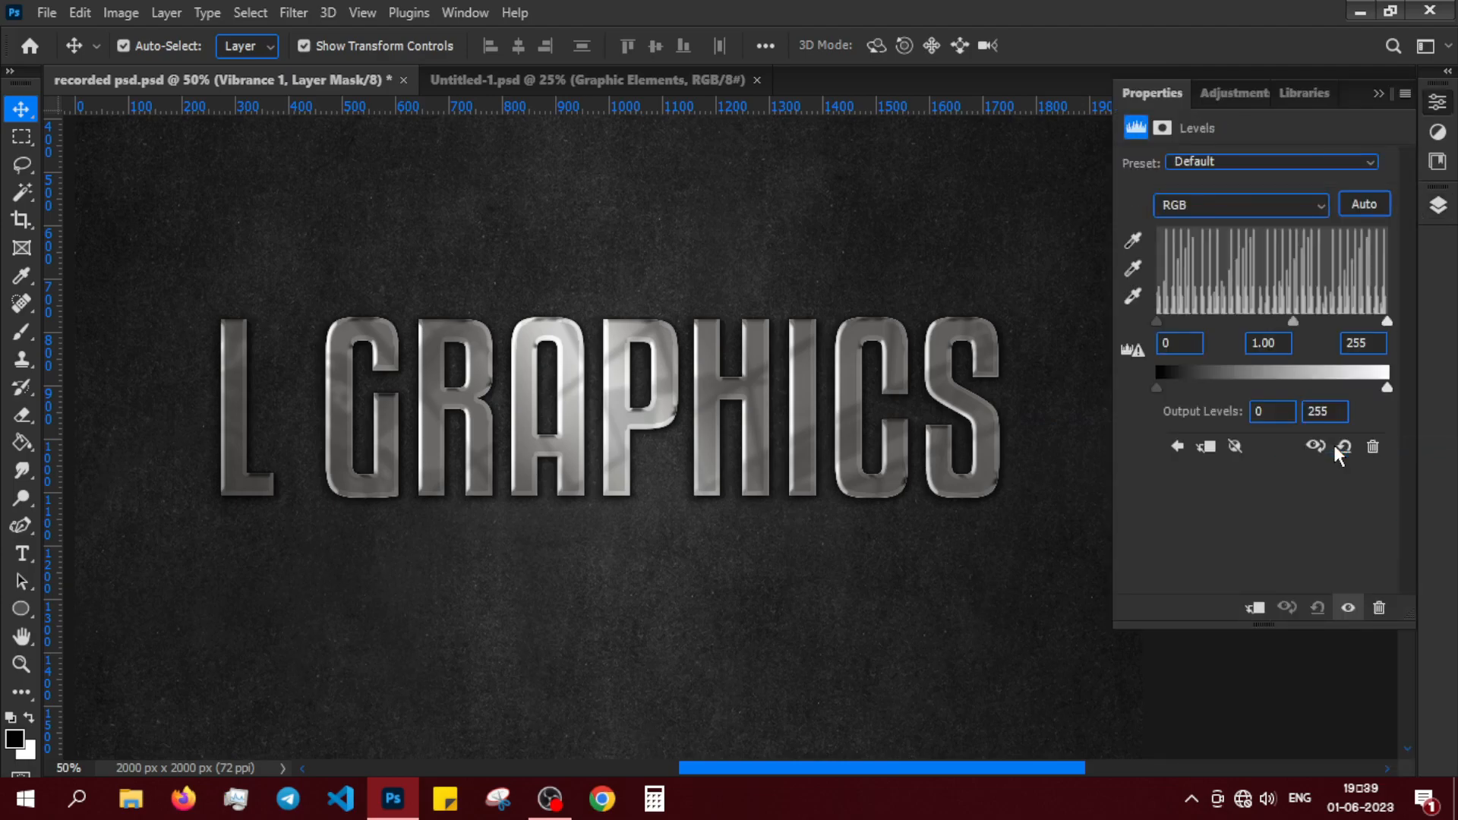
pyautogui.click(1276, 343)
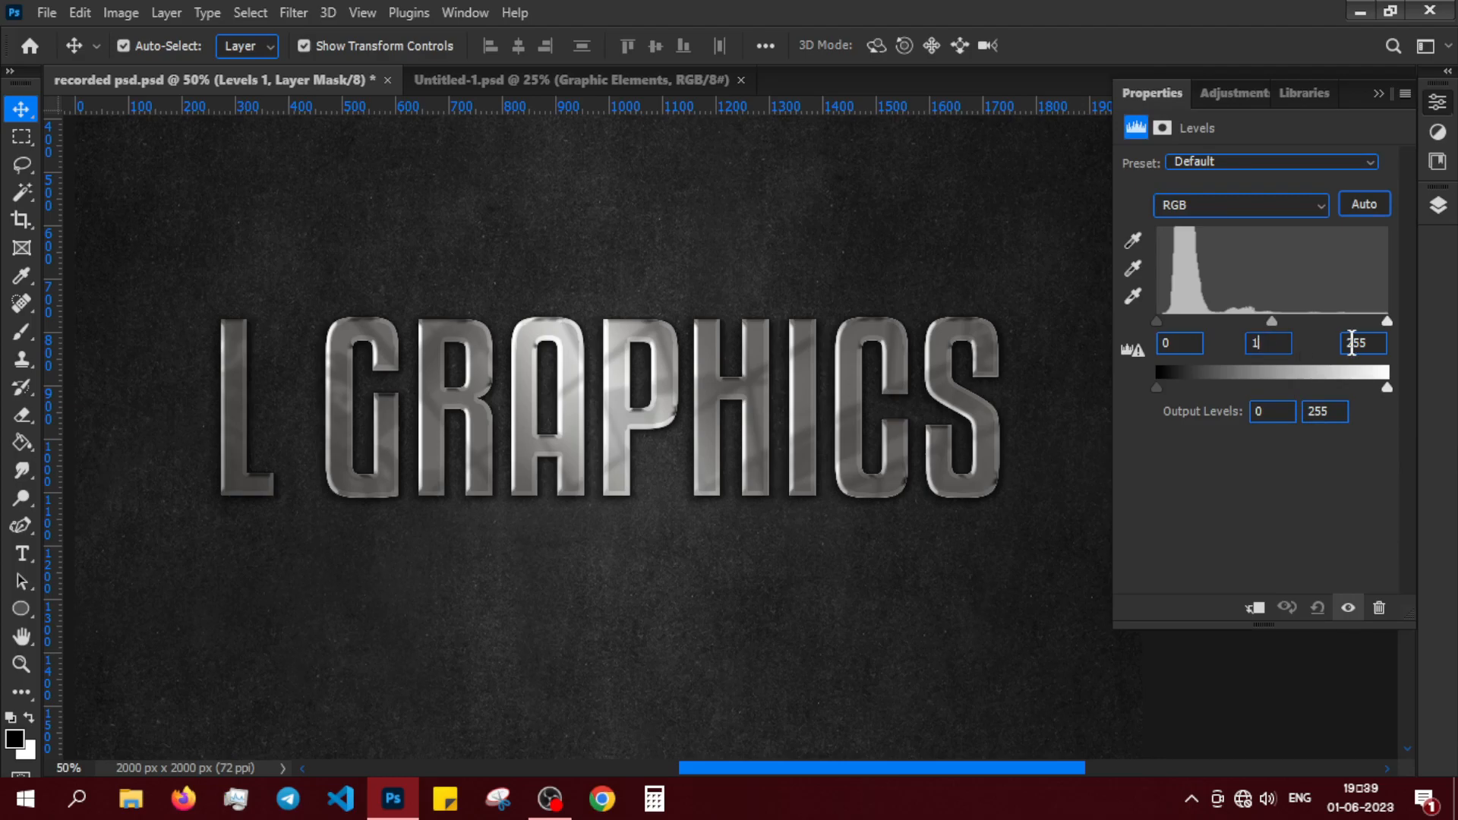
pyautogui.write('0.79')
pyautogui.press('Return')
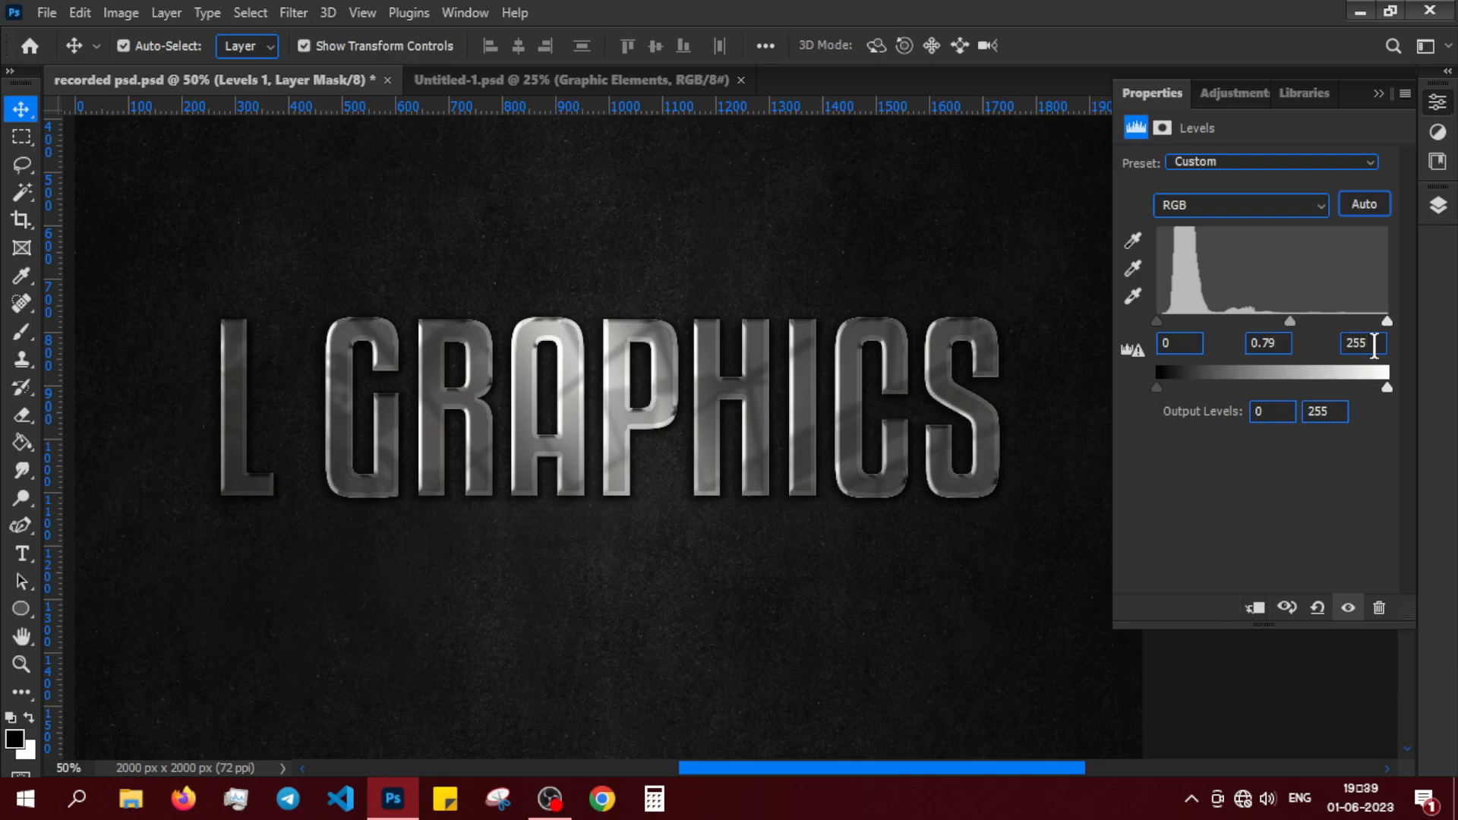
pyautogui.doubleClick(1375, 345)
pyautogui.write('2')
pyautogui.press('BackSpace')
pyautogui.write('221')
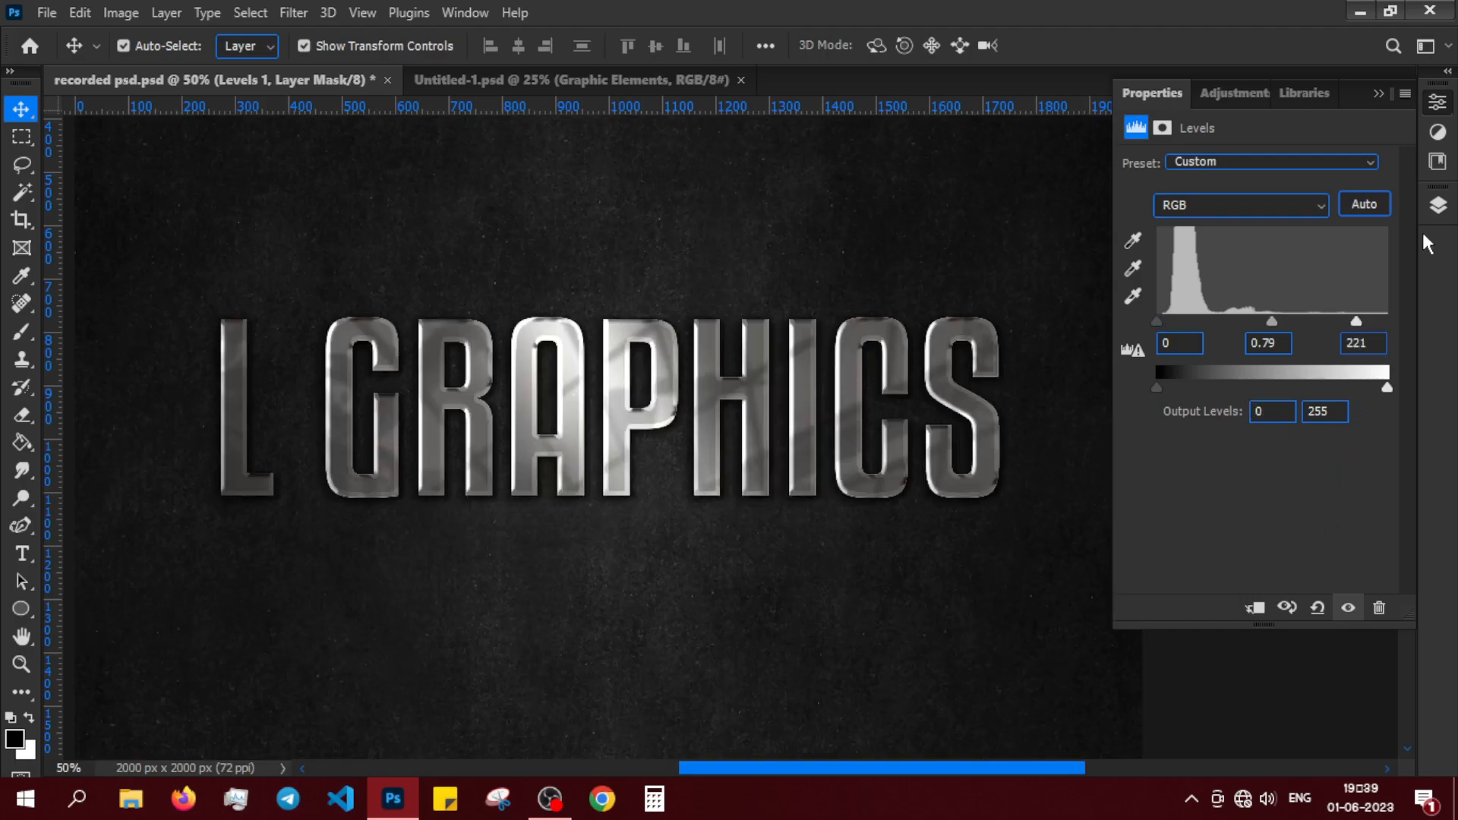
# - Clip the Levels adjustment layer to the Edit group
pyautogui.click(1436, 206)
pyautogui.click(1266, 557)
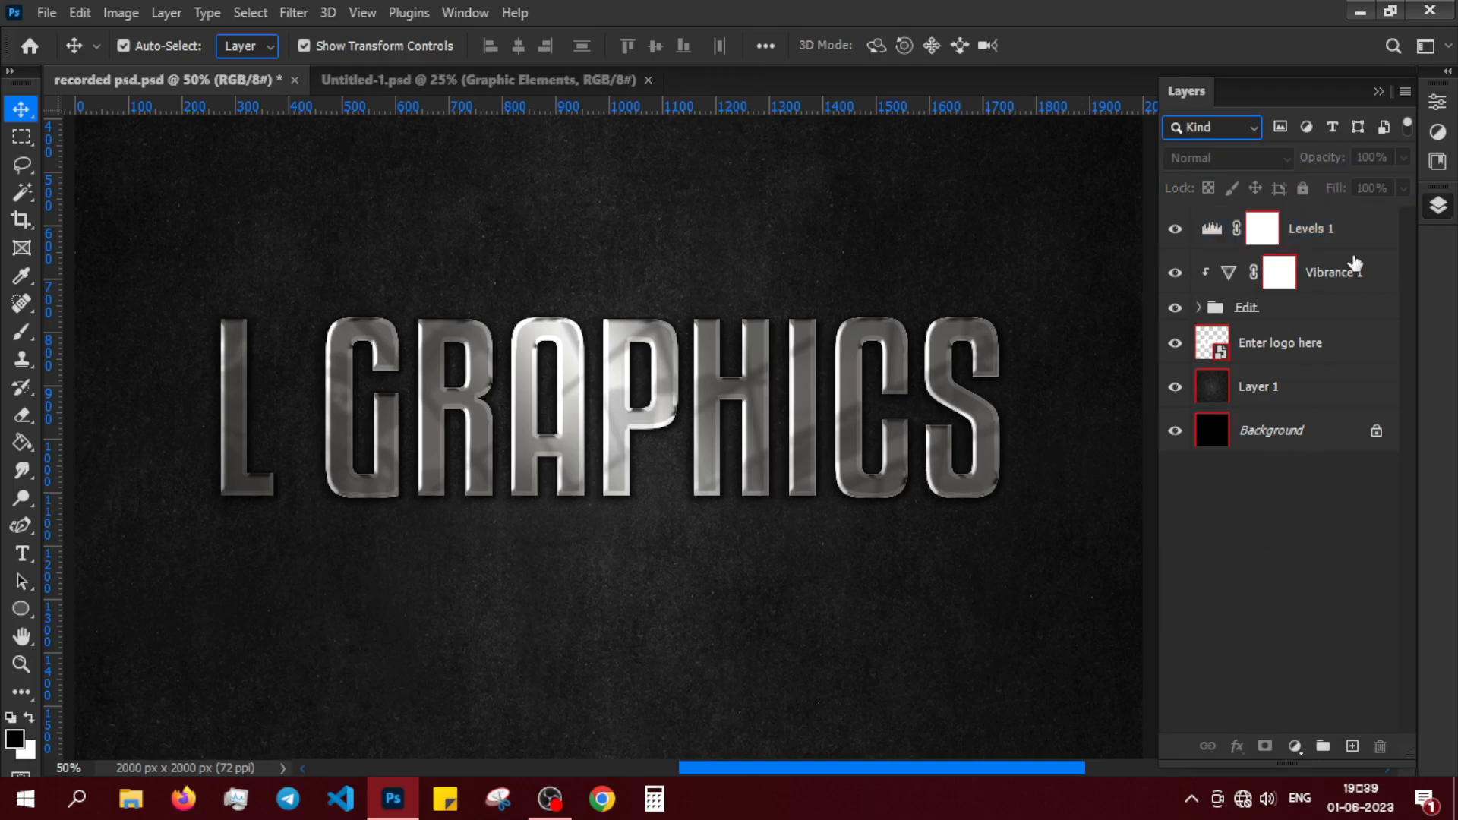
pyautogui.rightClick(1346, 225)
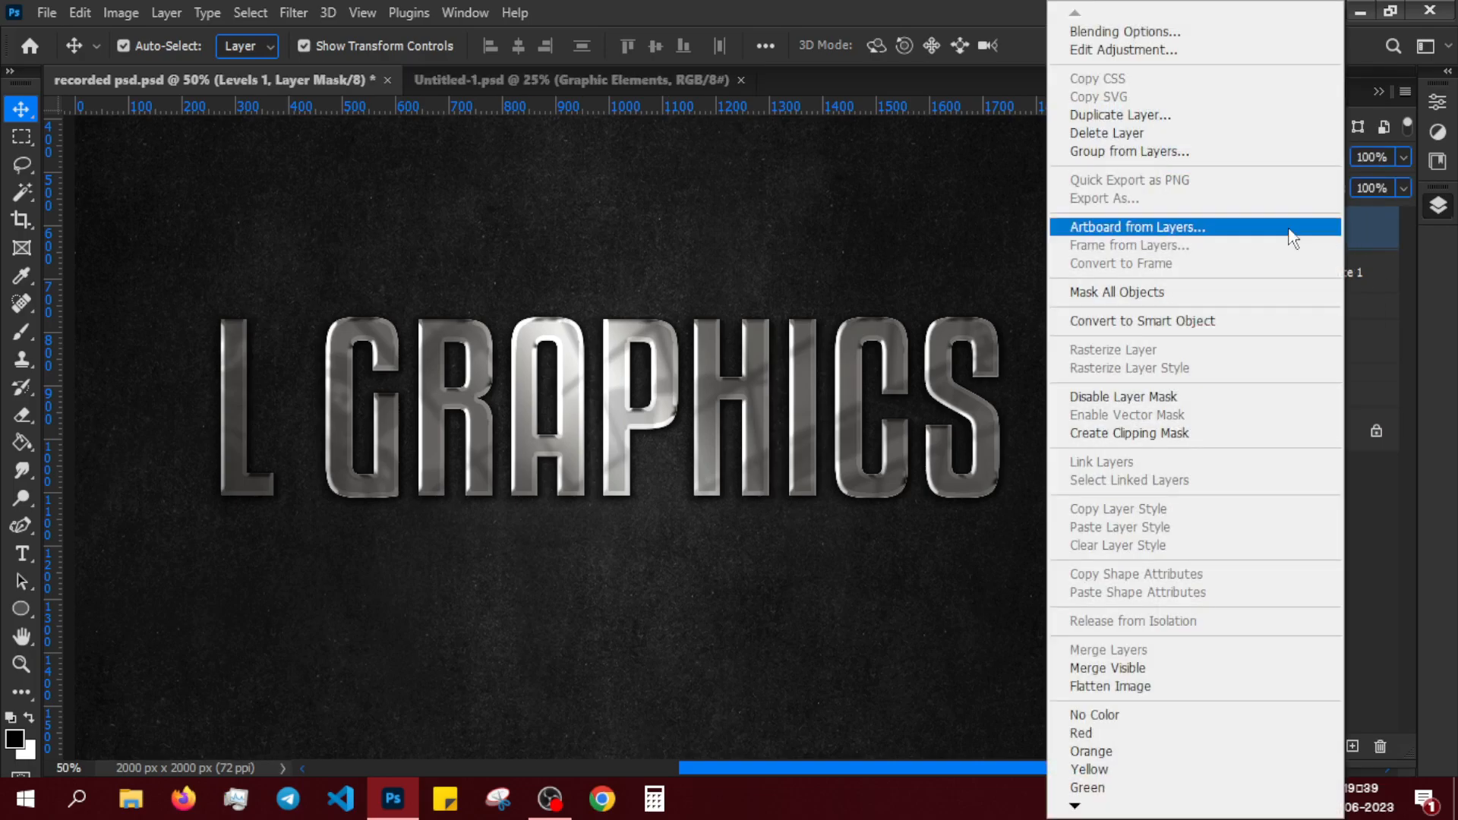
pyautogui.click(1115, 435)
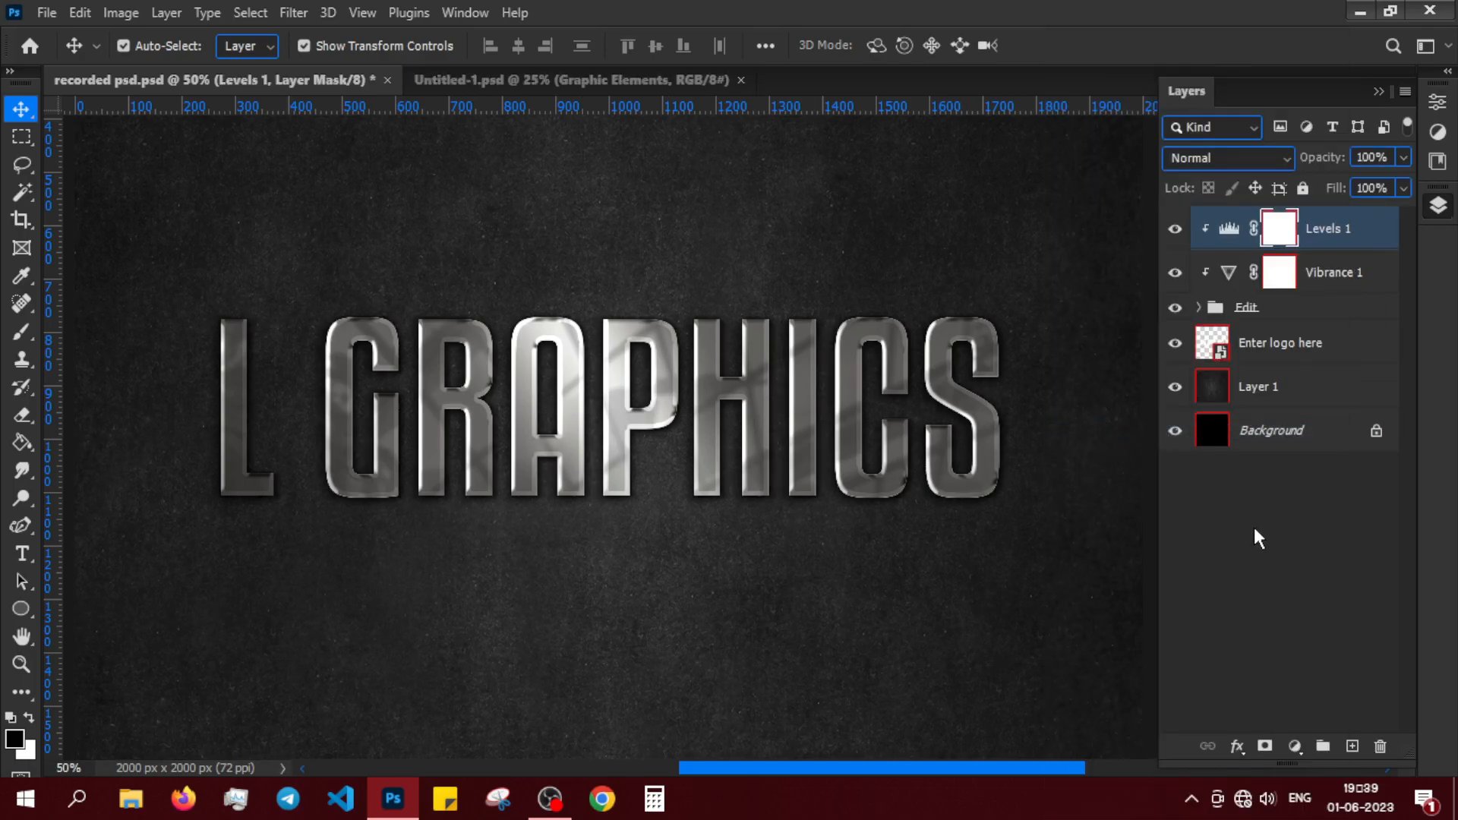
# - Add a clipped Hue/Saturation adjustment layer with Colorize enabled, Hue 45, Saturation 75 and Lightness -5
pyautogui.click(1292, 747)
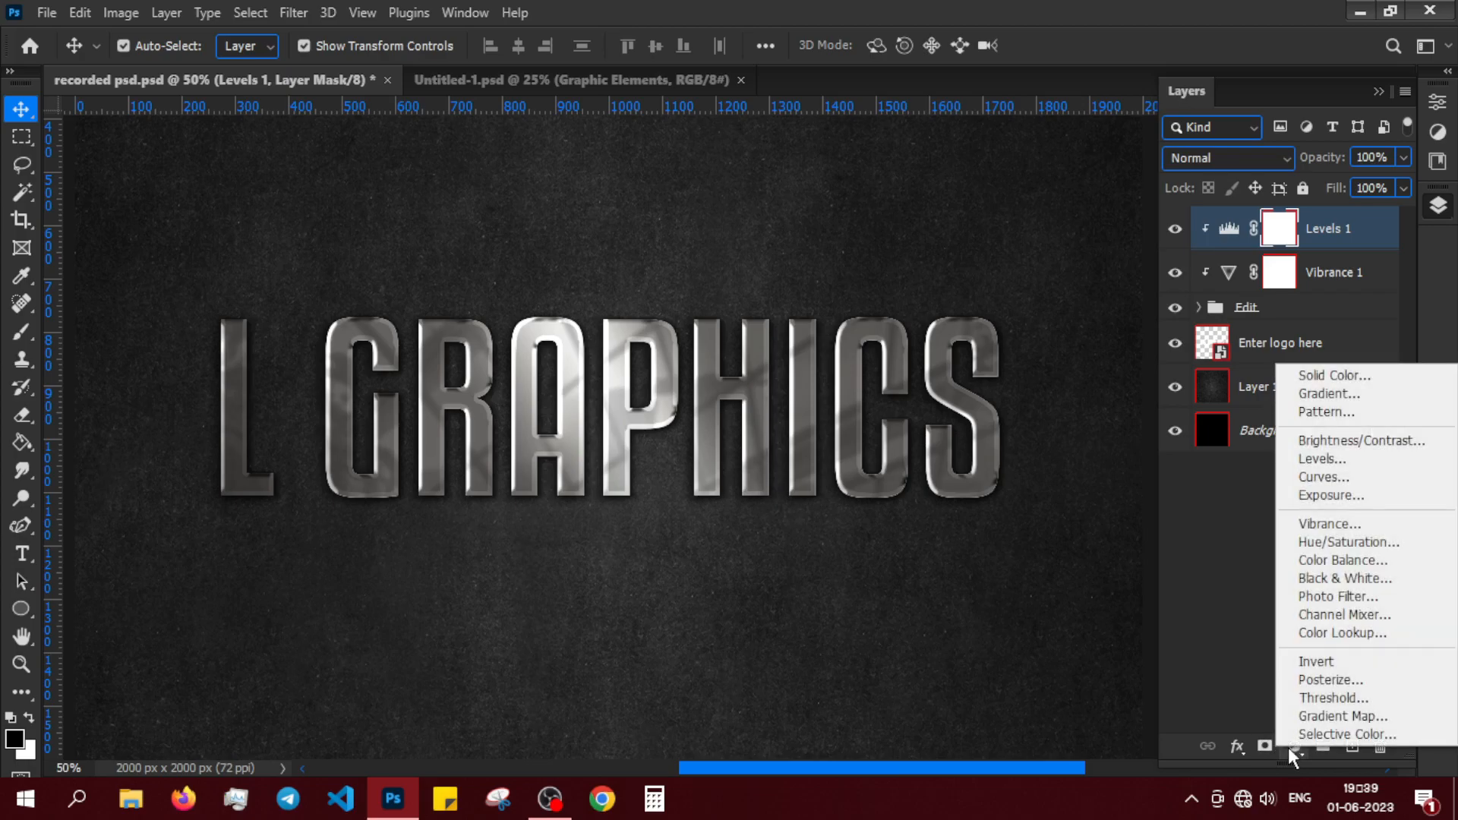
pyautogui.click(1321, 542)
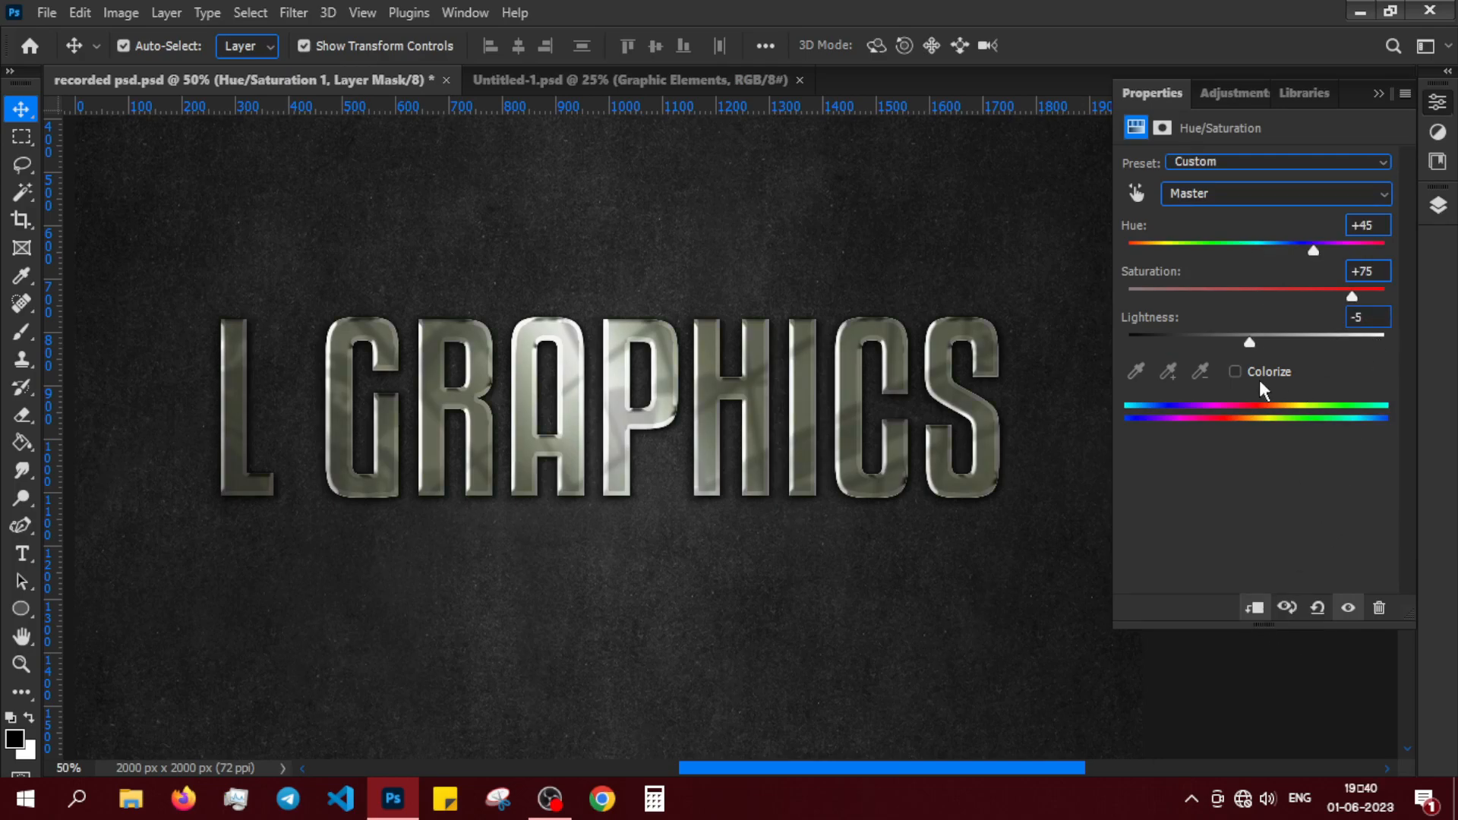
pyautogui.click(1236, 372)
pyautogui.click(1359, 228)
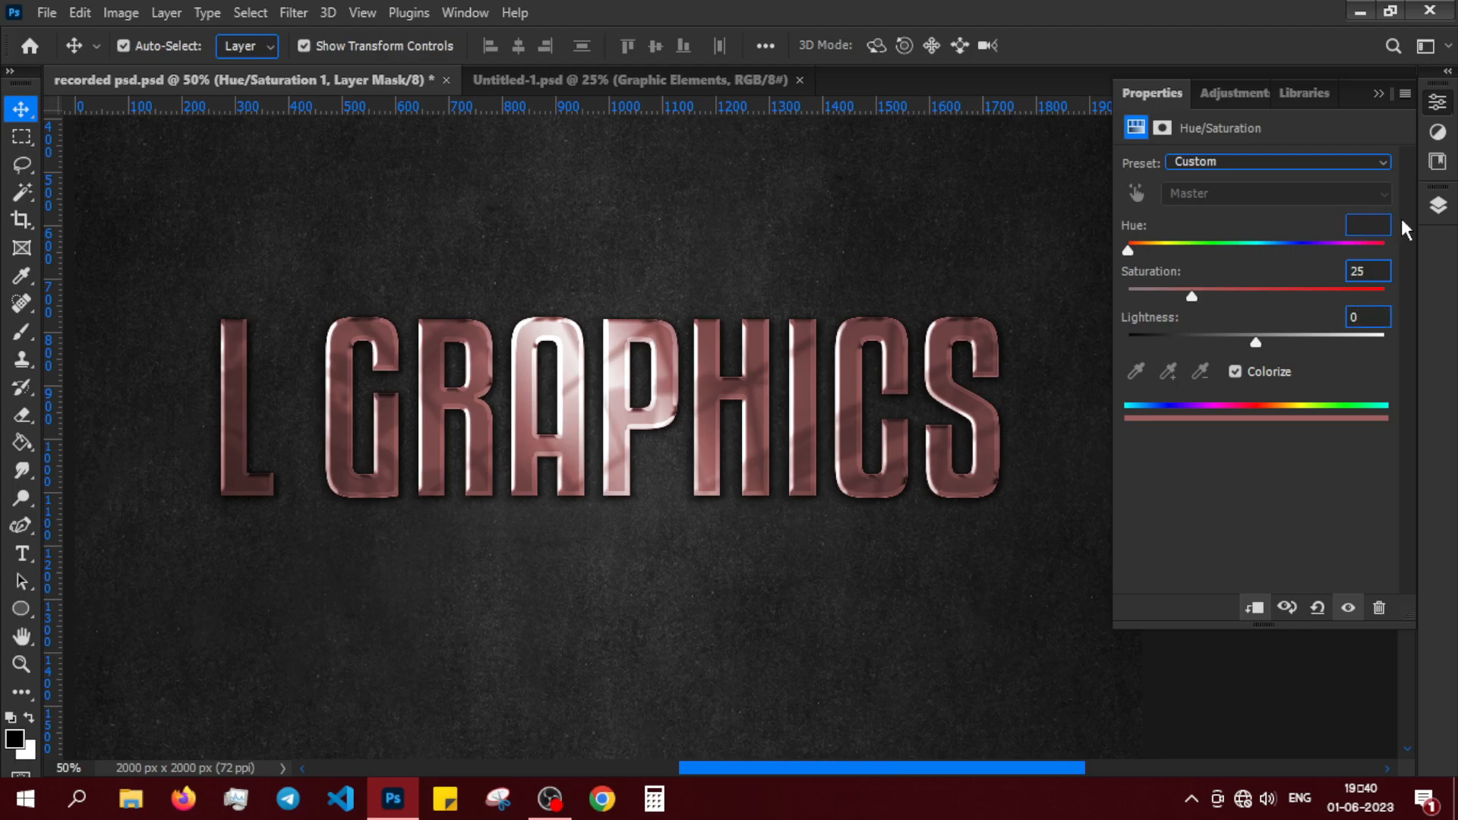
pyautogui.write('45')
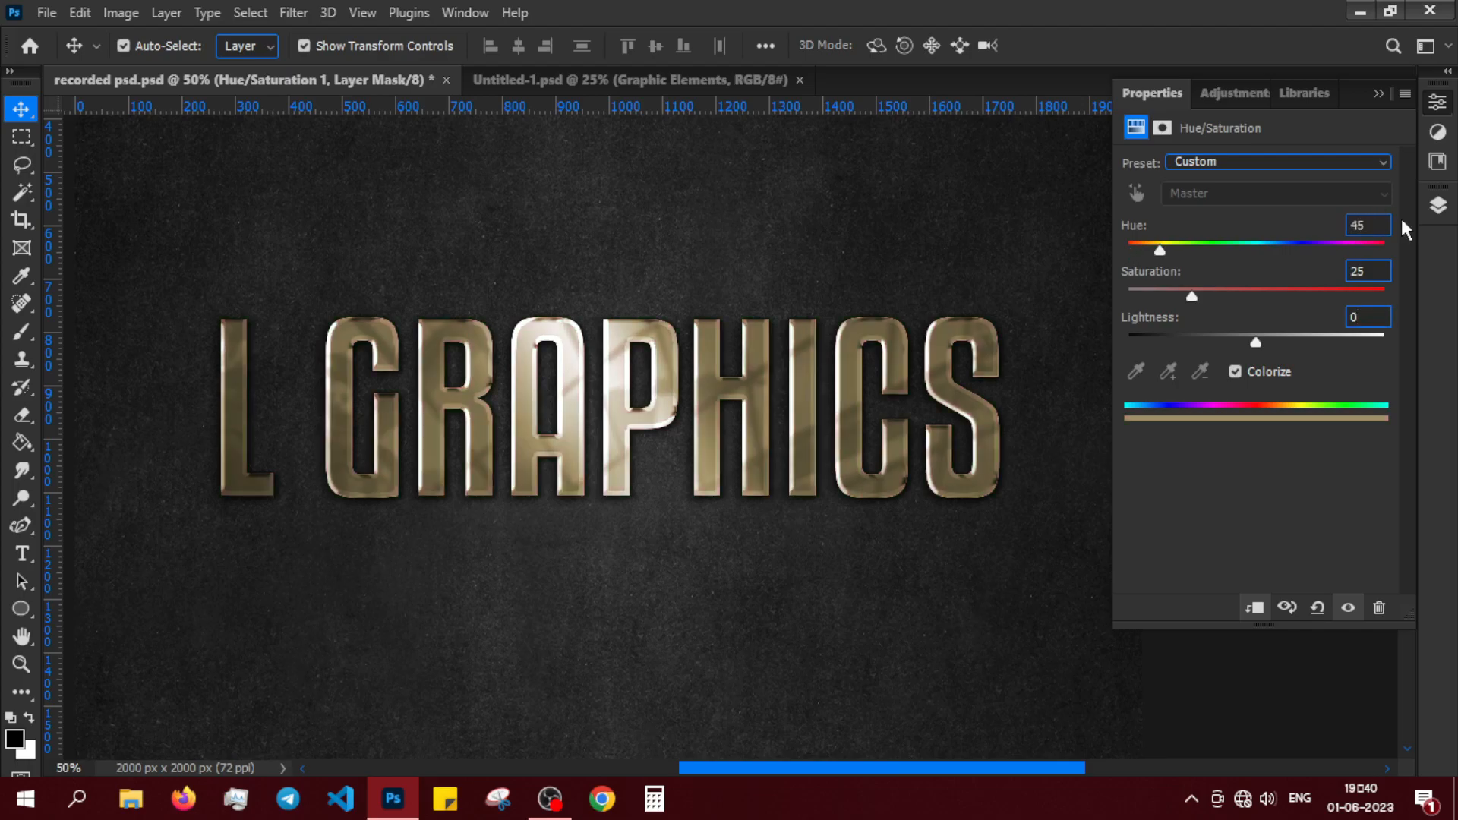
pyautogui.click(1374, 271)
pyautogui.press('BackSpace')
pyautogui.press('BackSpace')
pyautogui.write('5')
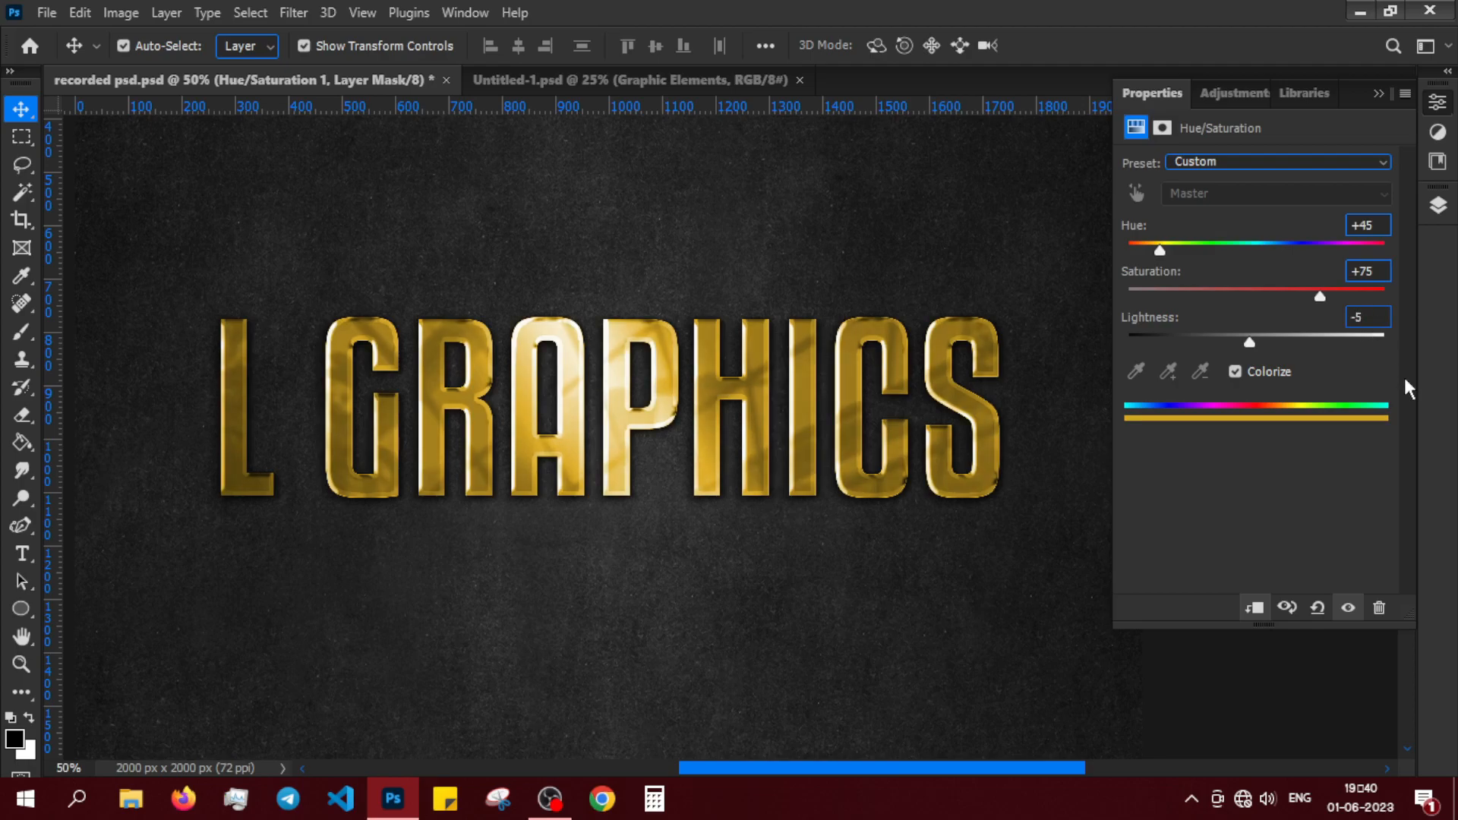
pyautogui.click(1437, 205)
pyautogui.click(1284, 643)
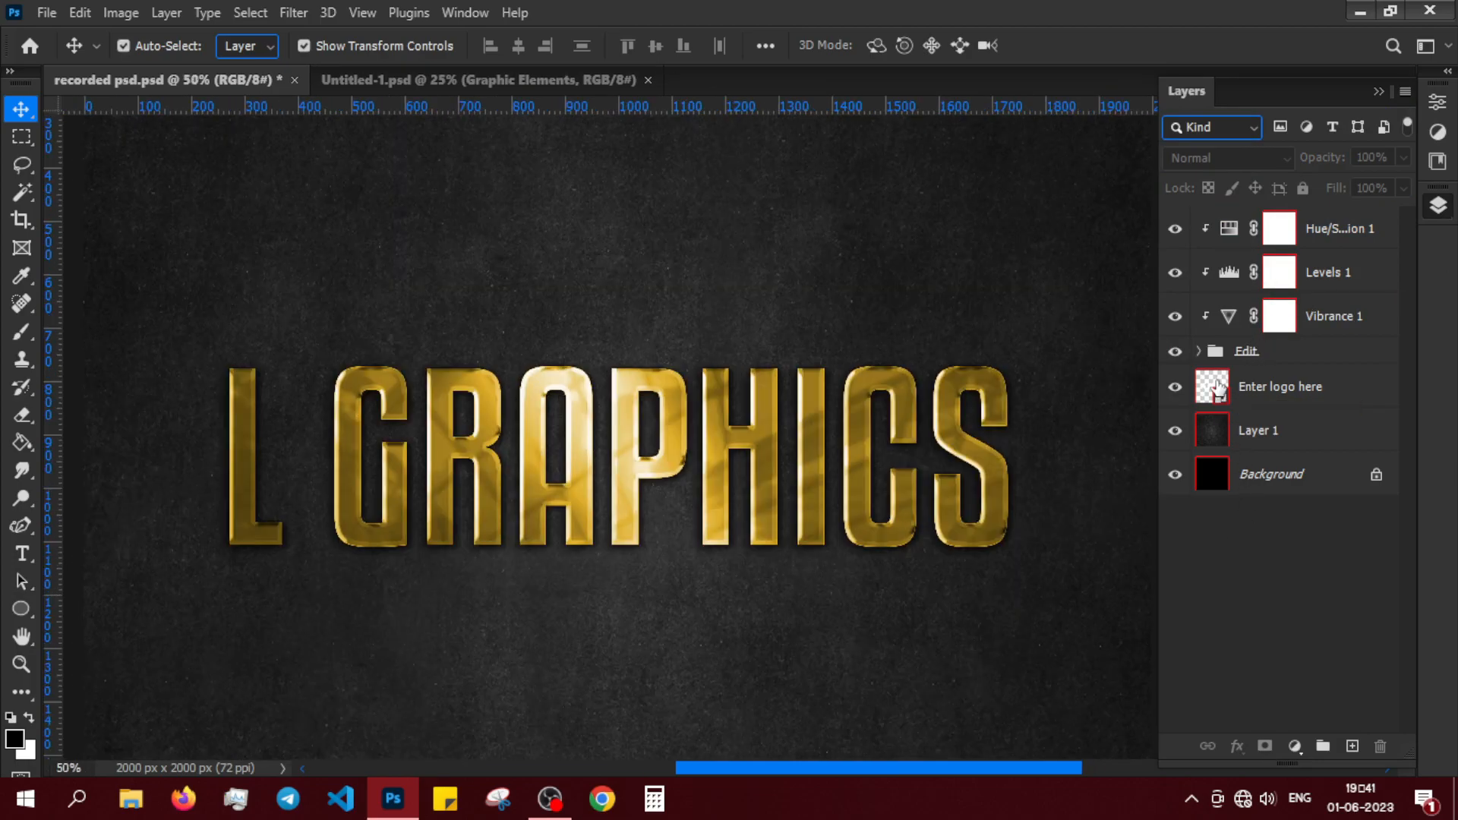
# - Open the contents of the Enter logo here smart object and place Logo.png from the YouTube folder into it
pyautogui.doubleClick(1217, 388)
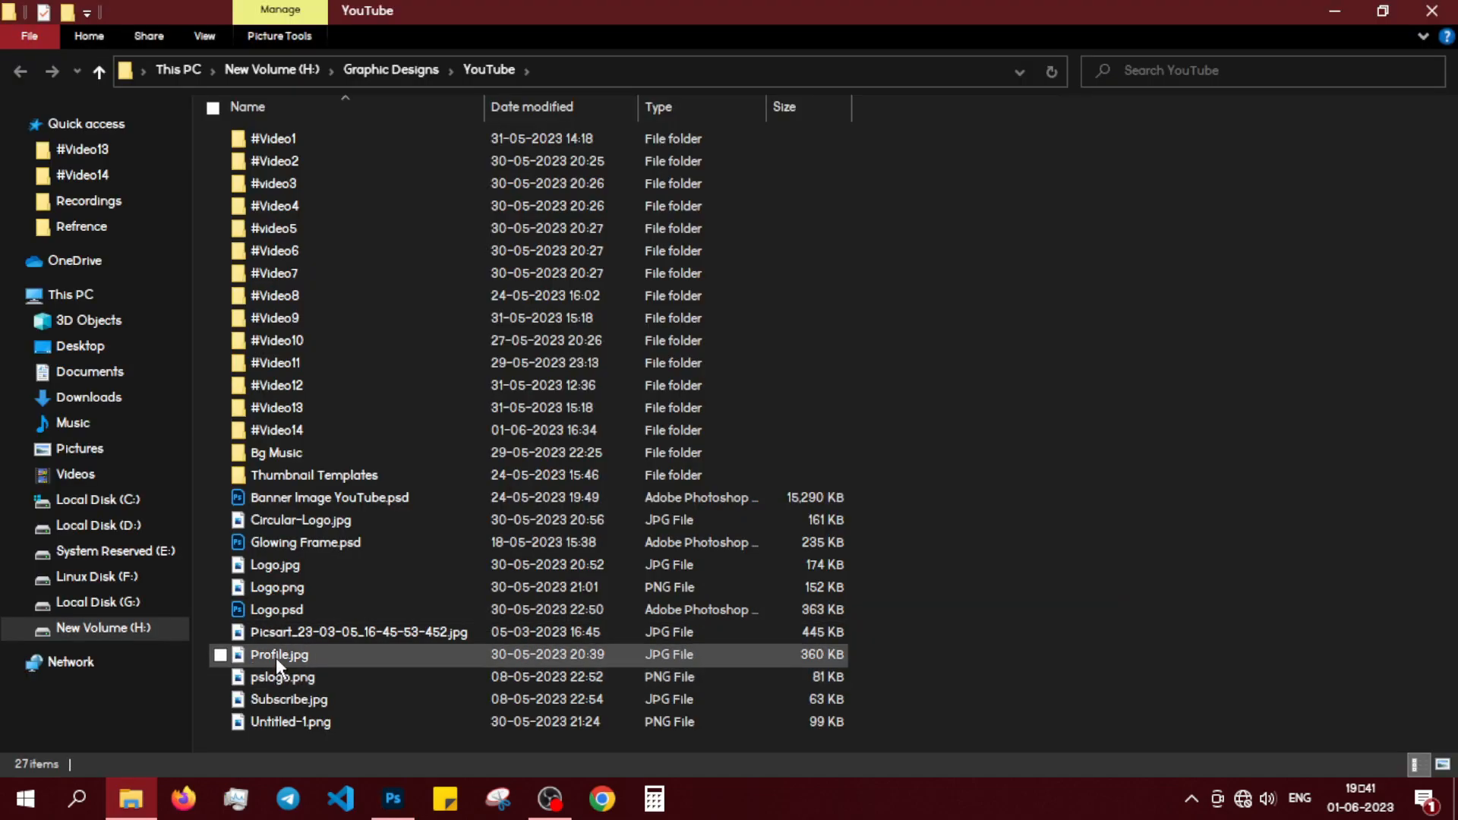
pyautogui.moveTo(271, 585); pyautogui.dragTo(554, 477)
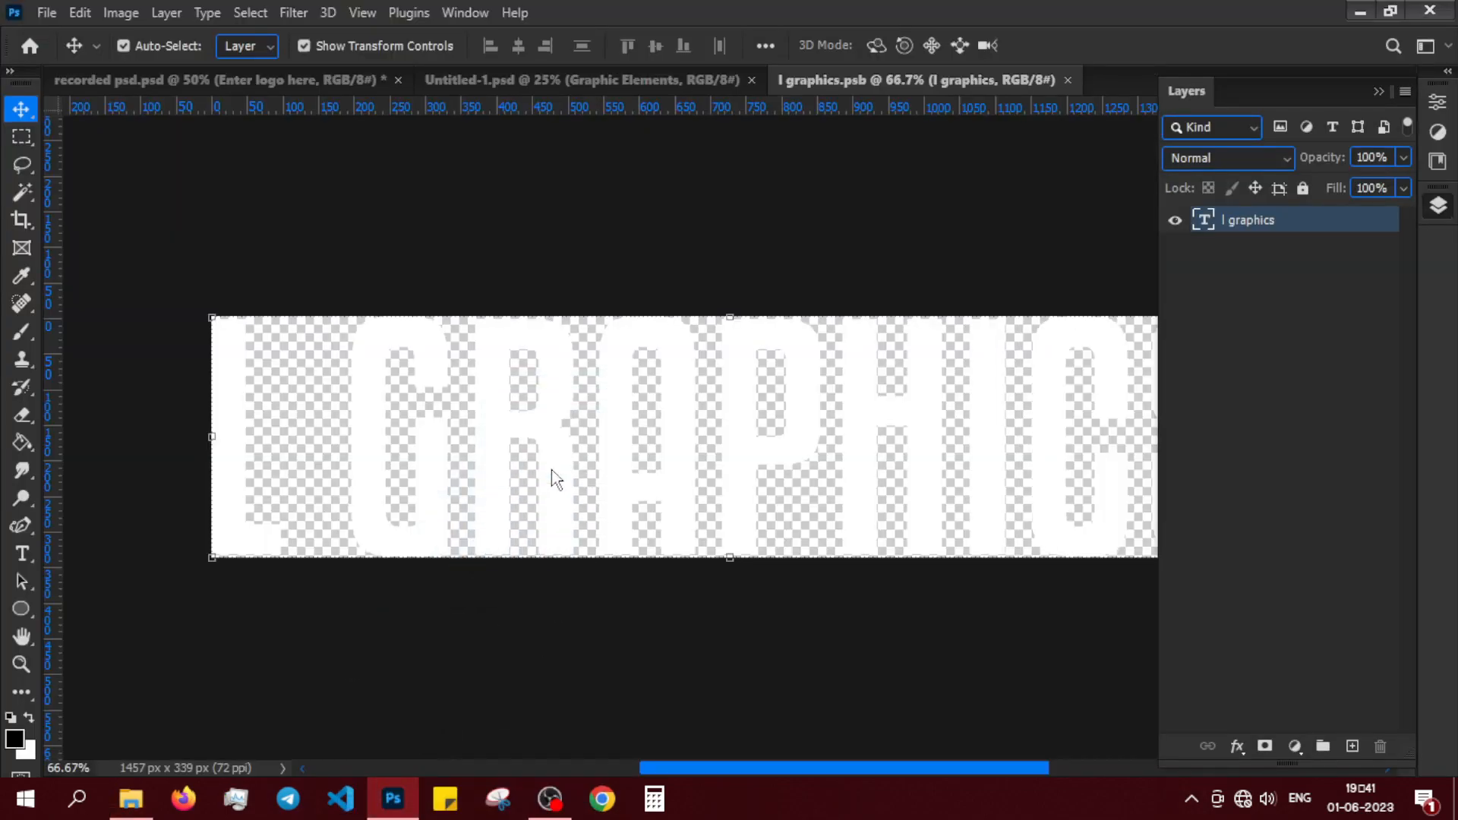
# - Extend the smart object's canvas above and below the text with the Crop tool, to about 855 px high
pyautogui.click(21, 219)
pyautogui.moveTo(560, 466); pyautogui.dragTo(478, 431)
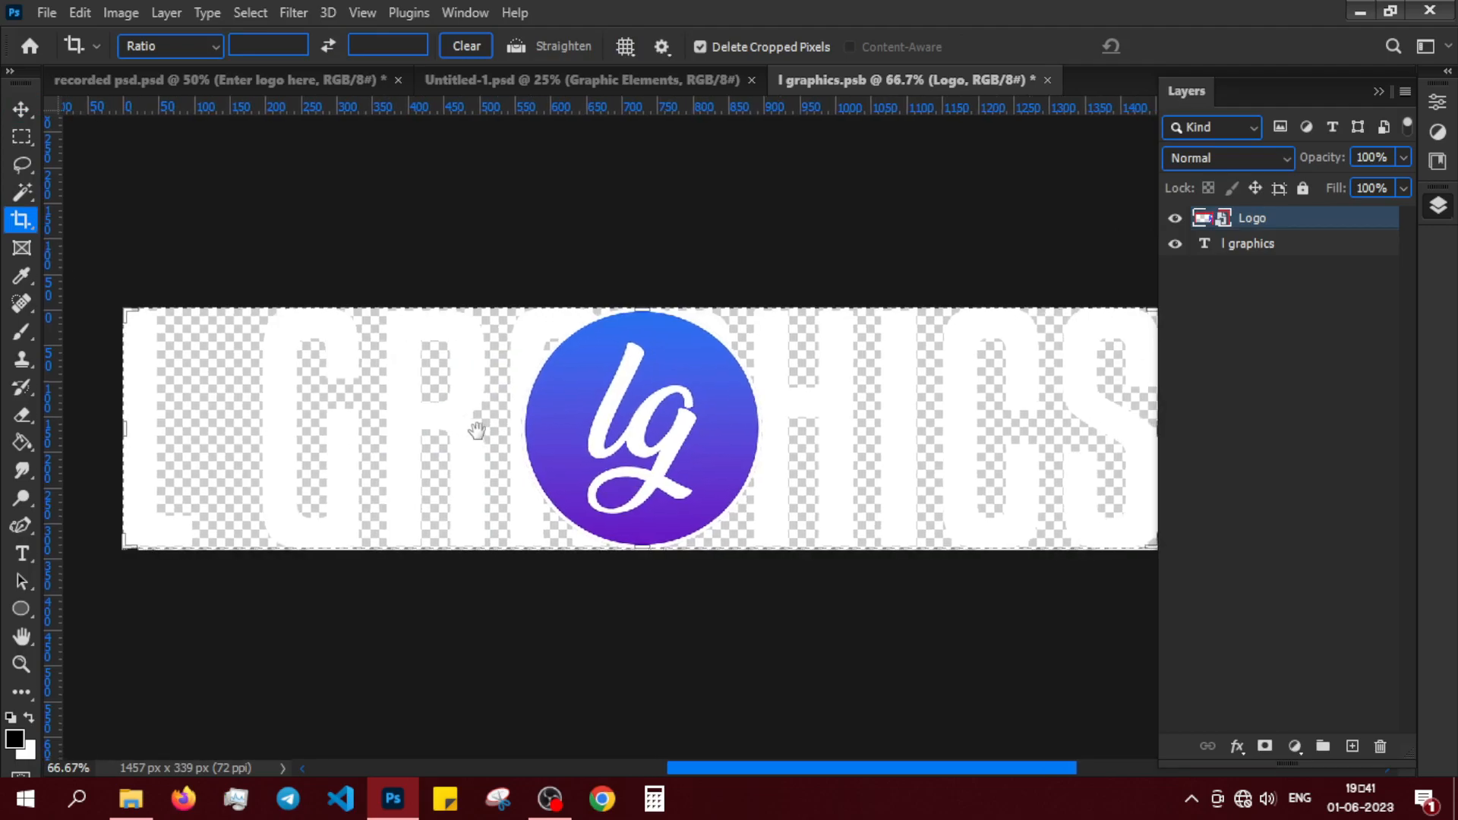
pyautogui.moveTo(647, 310); pyautogui.dragTo(645, 214)
pyautogui.moveTo(734, 443); pyautogui.dragTo(728, 344)
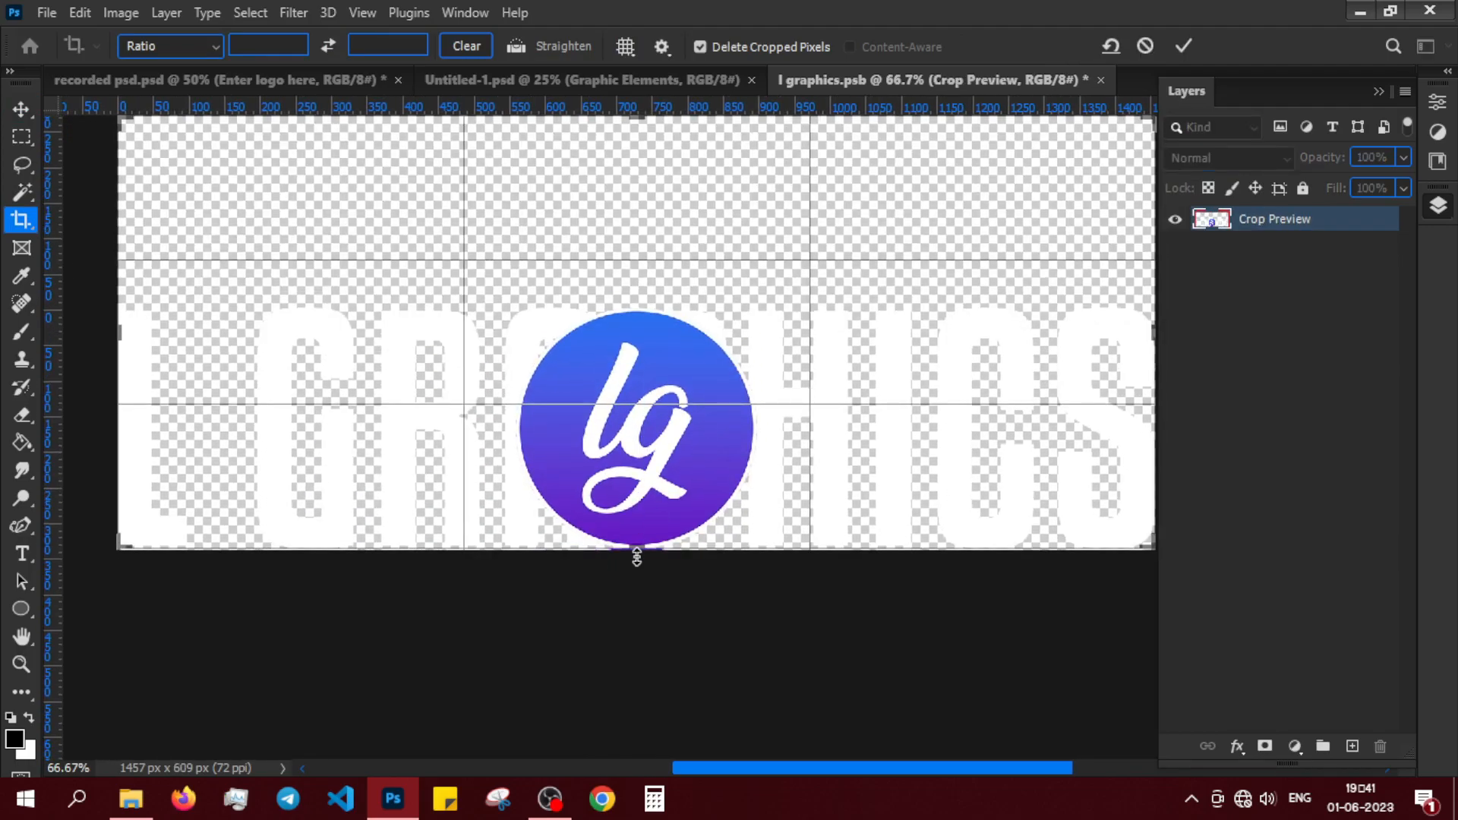
pyautogui.moveTo(636, 550); pyautogui.dragTo(638, 639)
# - Move the circular logo above the L GRAPHICS text, near its horizontal center, and save the smart object
pyautogui.click(21, 109)
pyautogui.moveTo(641, 446); pyautogui.dragTo(686, 317)
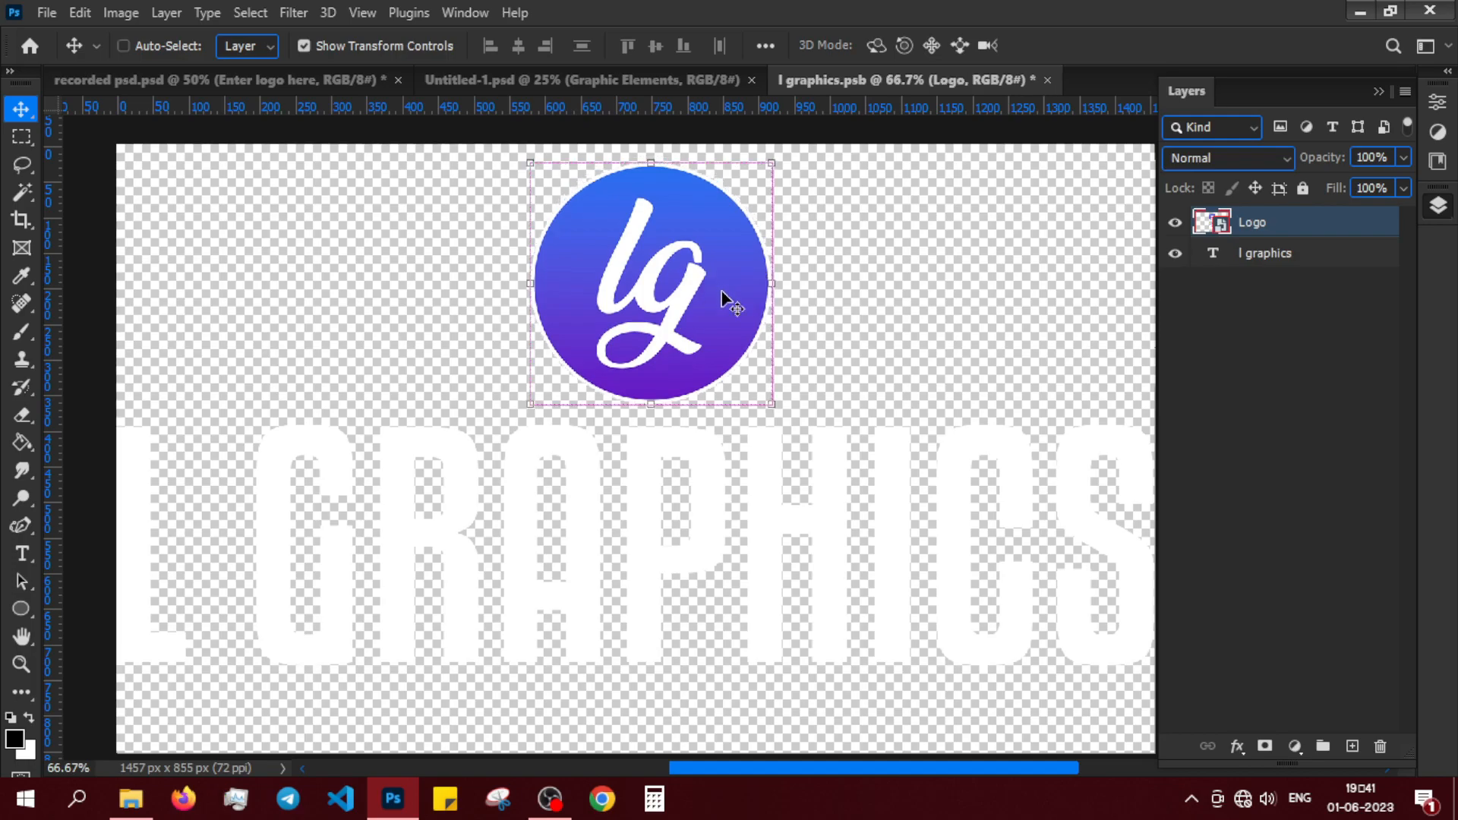
pyautogui.hotkey('ctrl', 's')
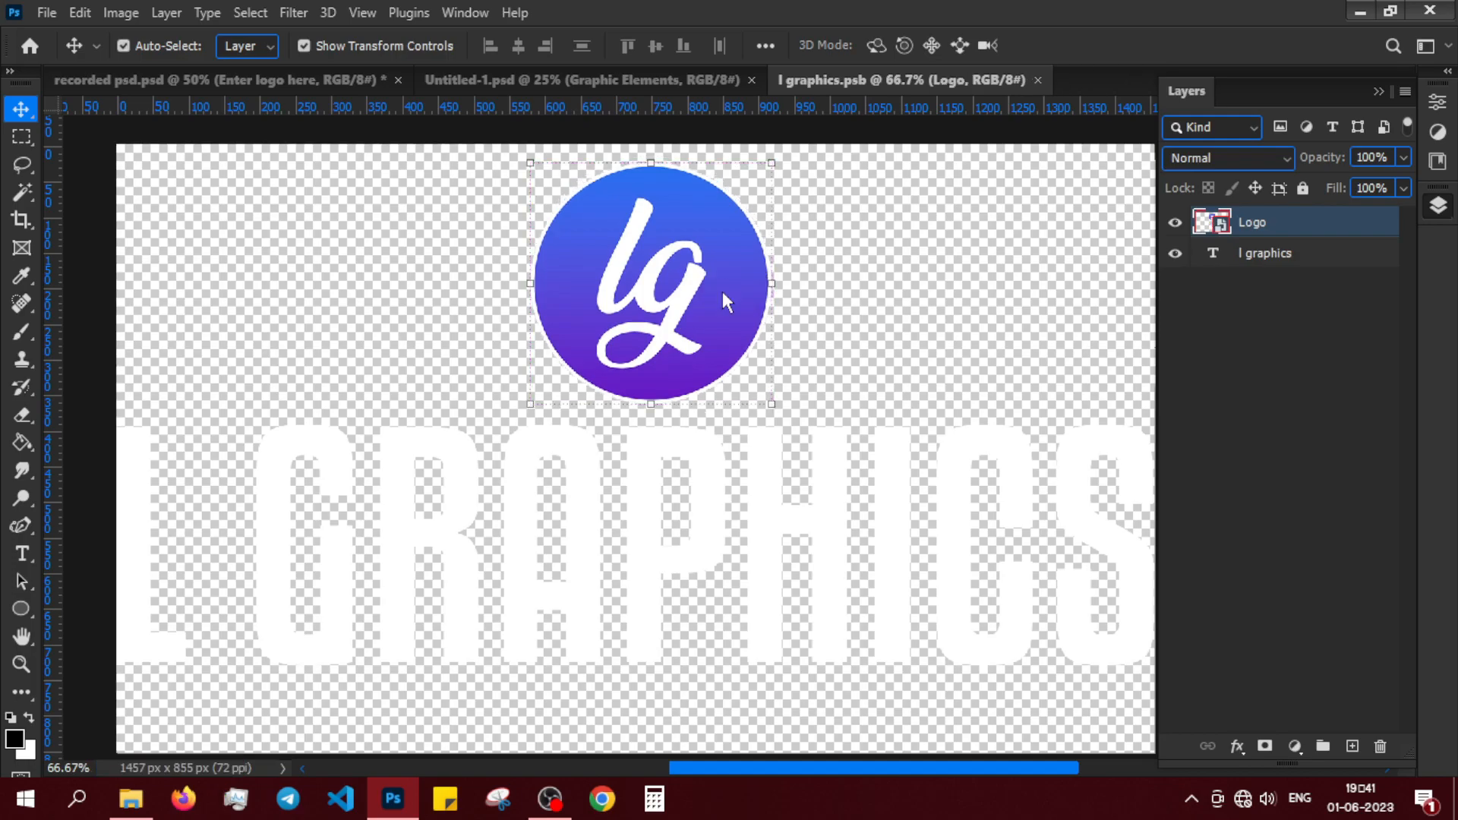
# - Examine the gold effect on the circular logo and the L GRAPHICS lettering up close in recorded psd.psd
pyautogui.click(300, 77)
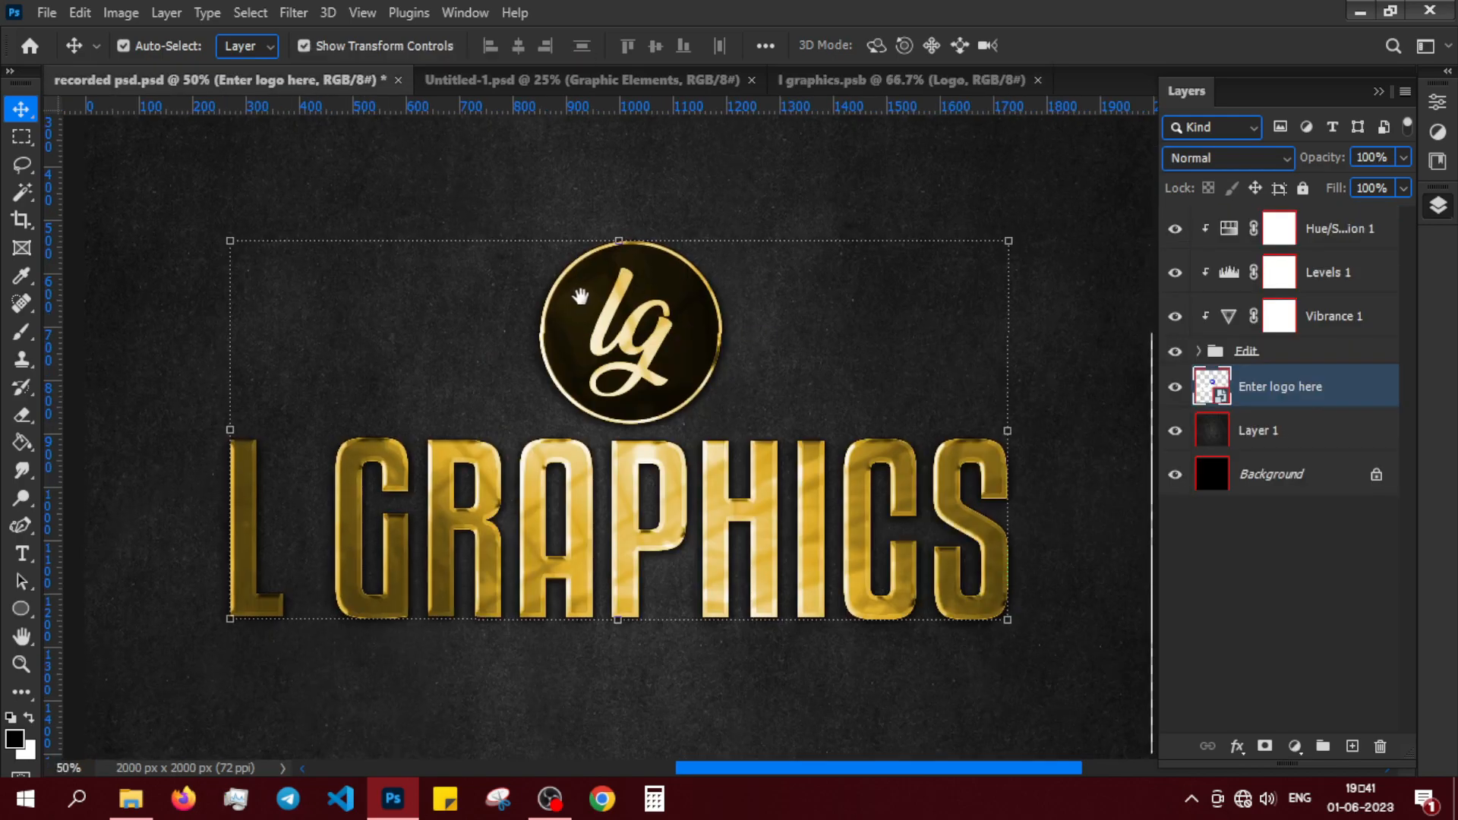
pyautogui.moveTo(570, 298); pyautogui.dragTo(585, 296)
pyautogui.click(1302, 601)
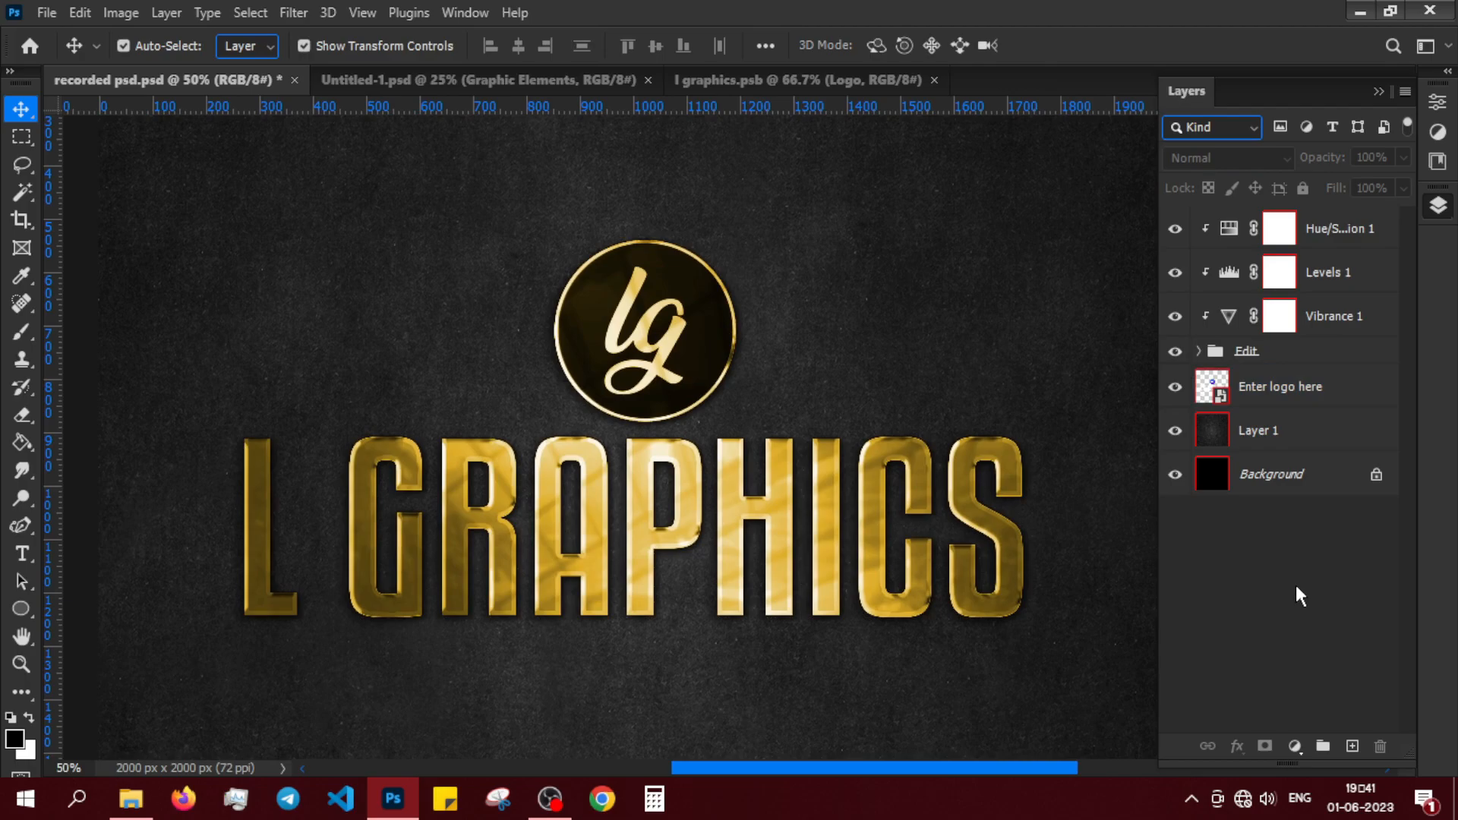
pyautogui.hotkey('ctrl', '+')
pyautogui.hotkey('ctrl', '+')
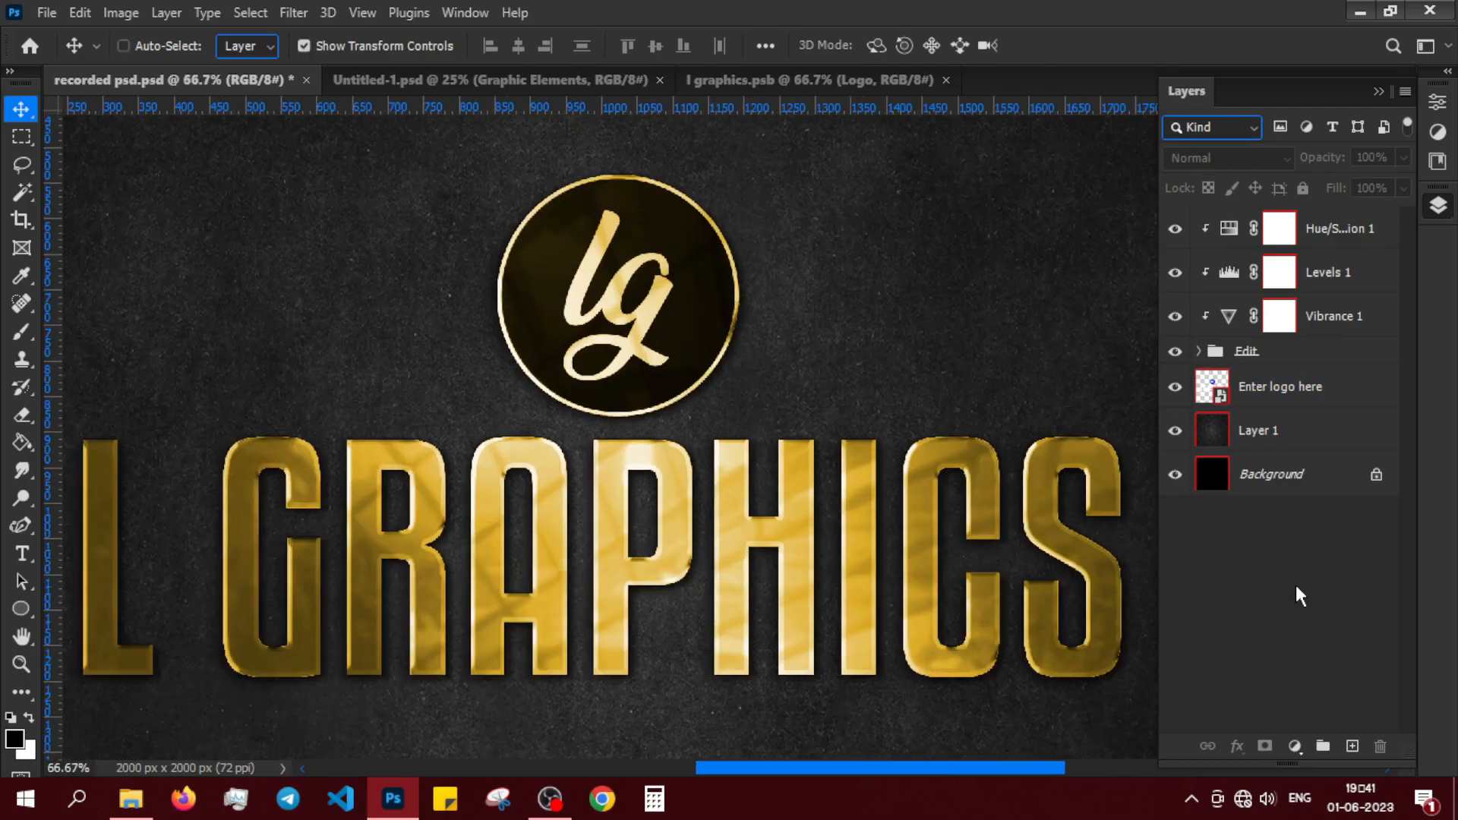
pyautogui.moveTo(701, 325); pyautogui.dragTo(756, 450)
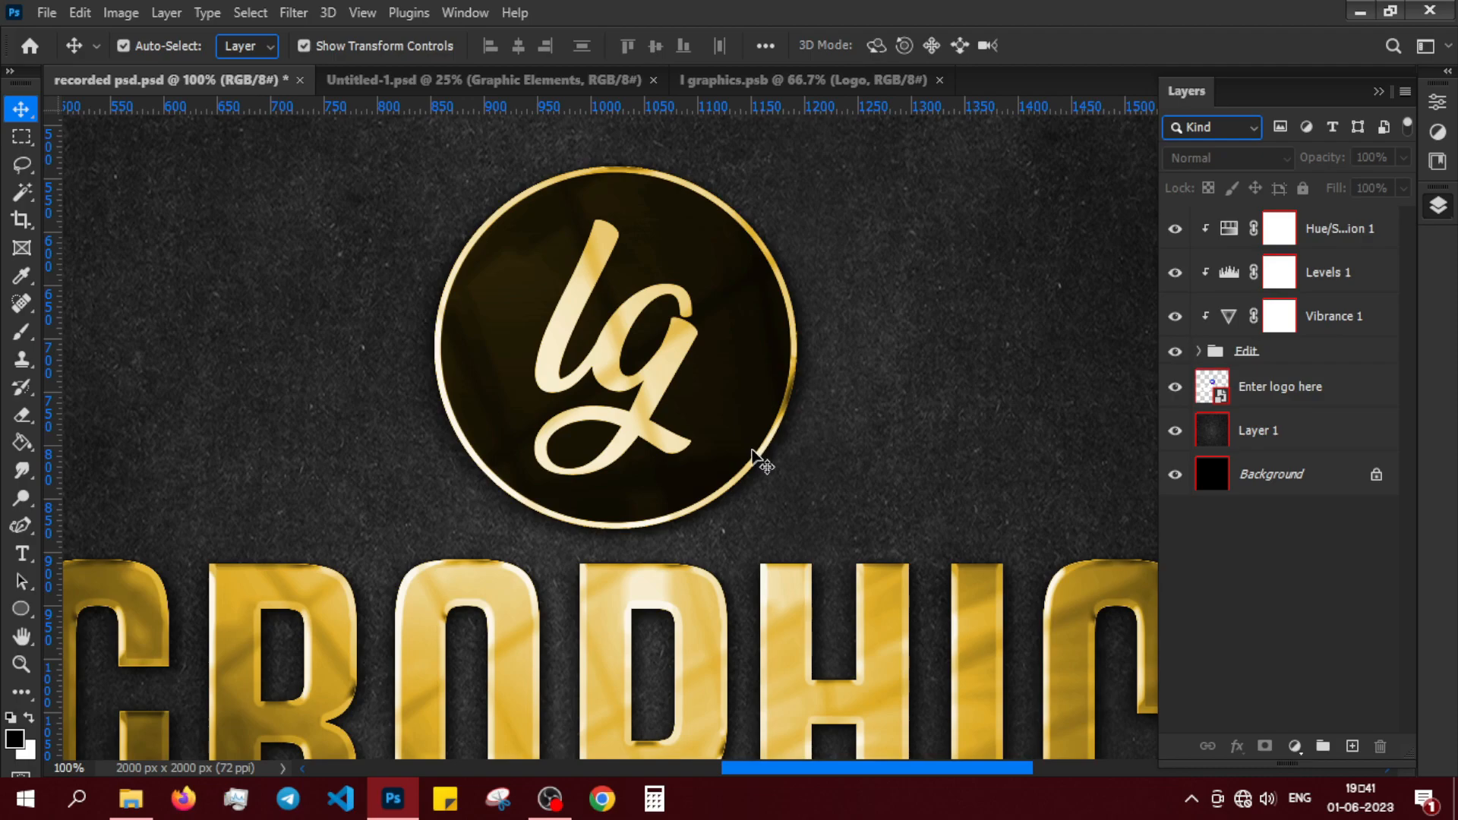
pyautogui.hotkey('ctrl', '-')
pyautogui.hotkey('ctrl', '-')
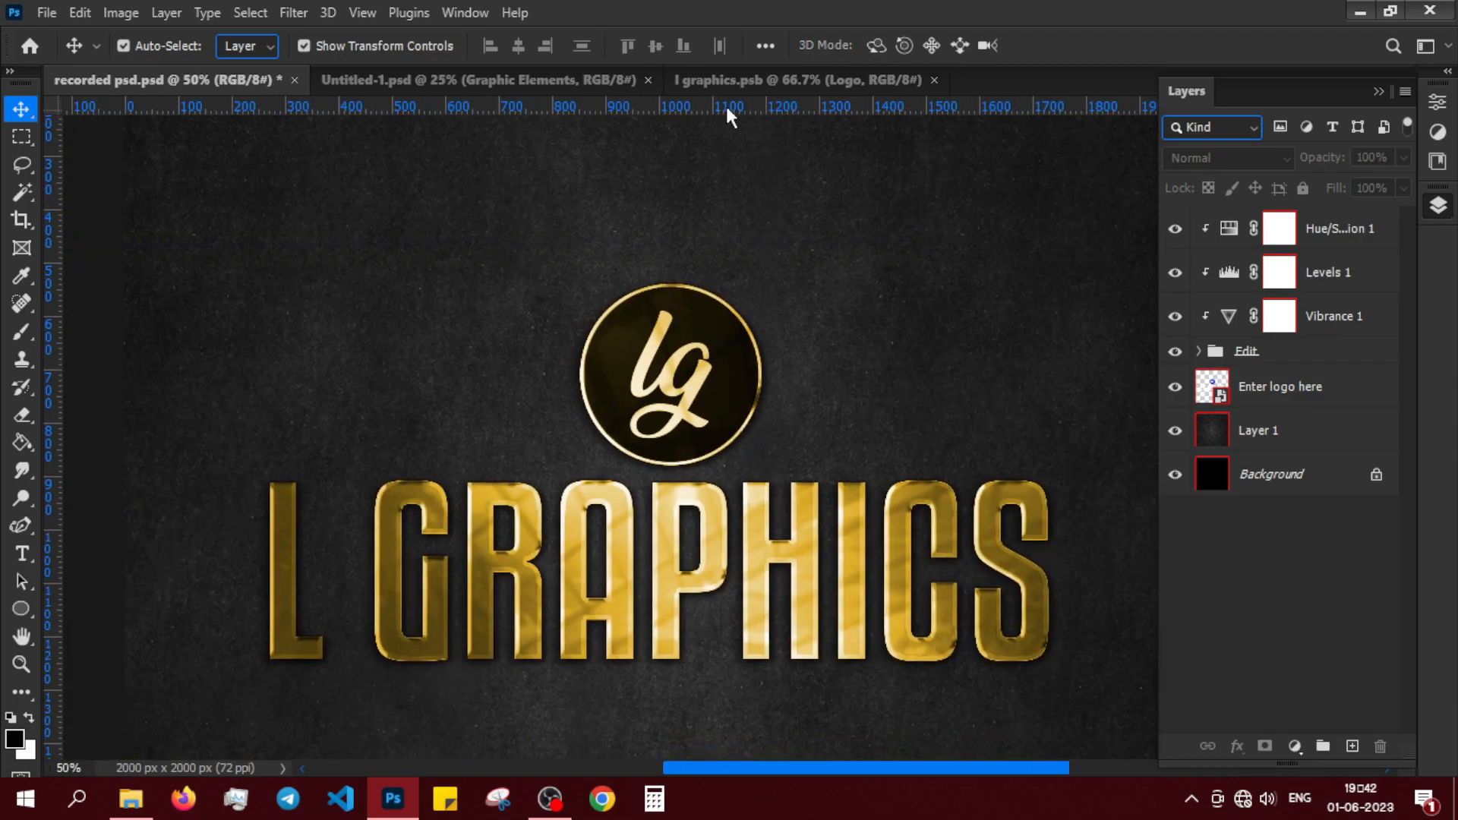
# - Try a wider, bolder font for the L GRAPHICS text in l graphics.psb, scaled to about 44%, save it and check recorded psd.psd
pyautogui.click(751, 82)
pyautogui.moveTo(755, 443); pyautogui.dragTo(738, 395)
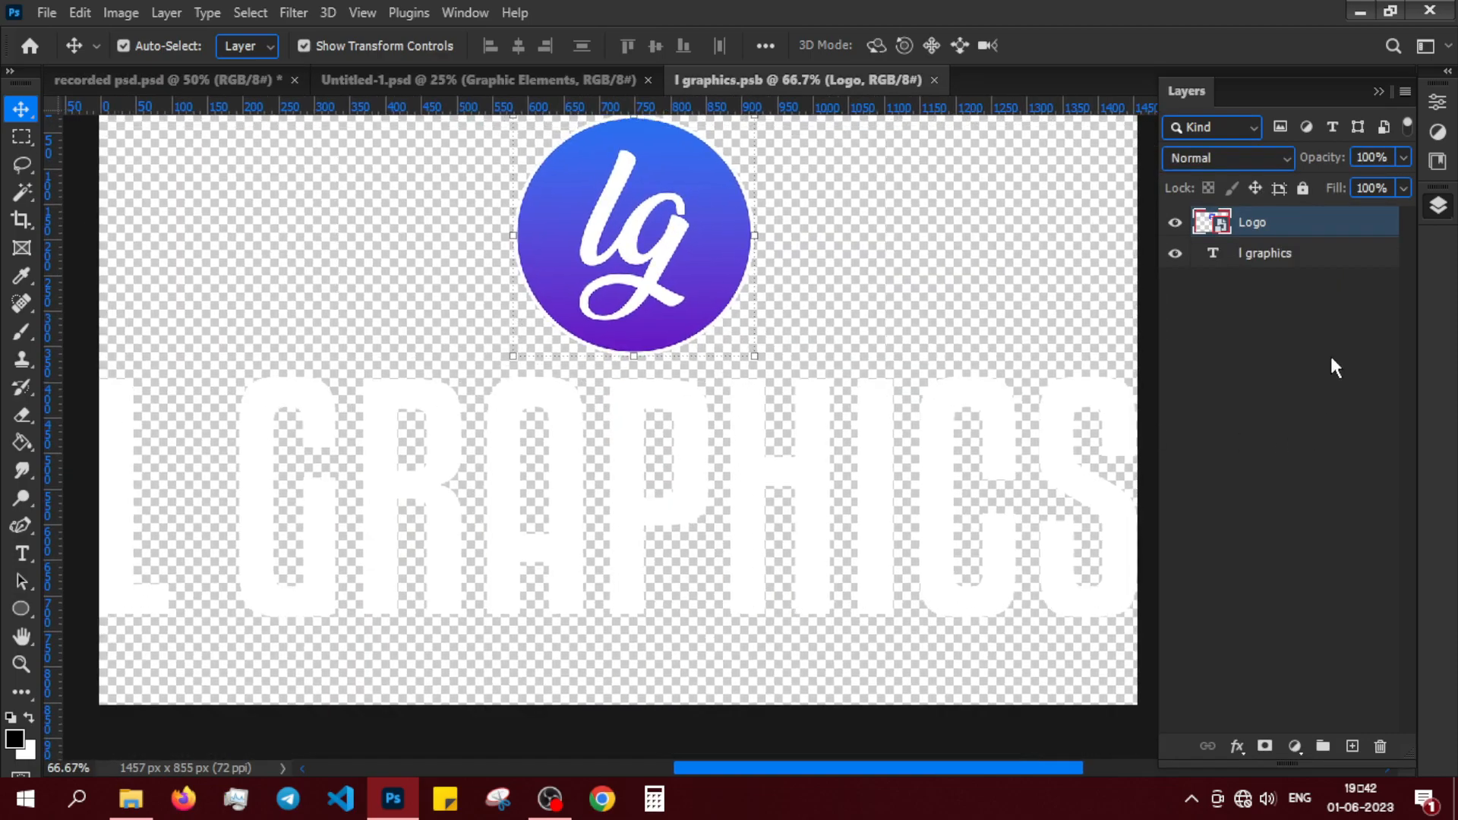
pyautogui.click(1290, 259)
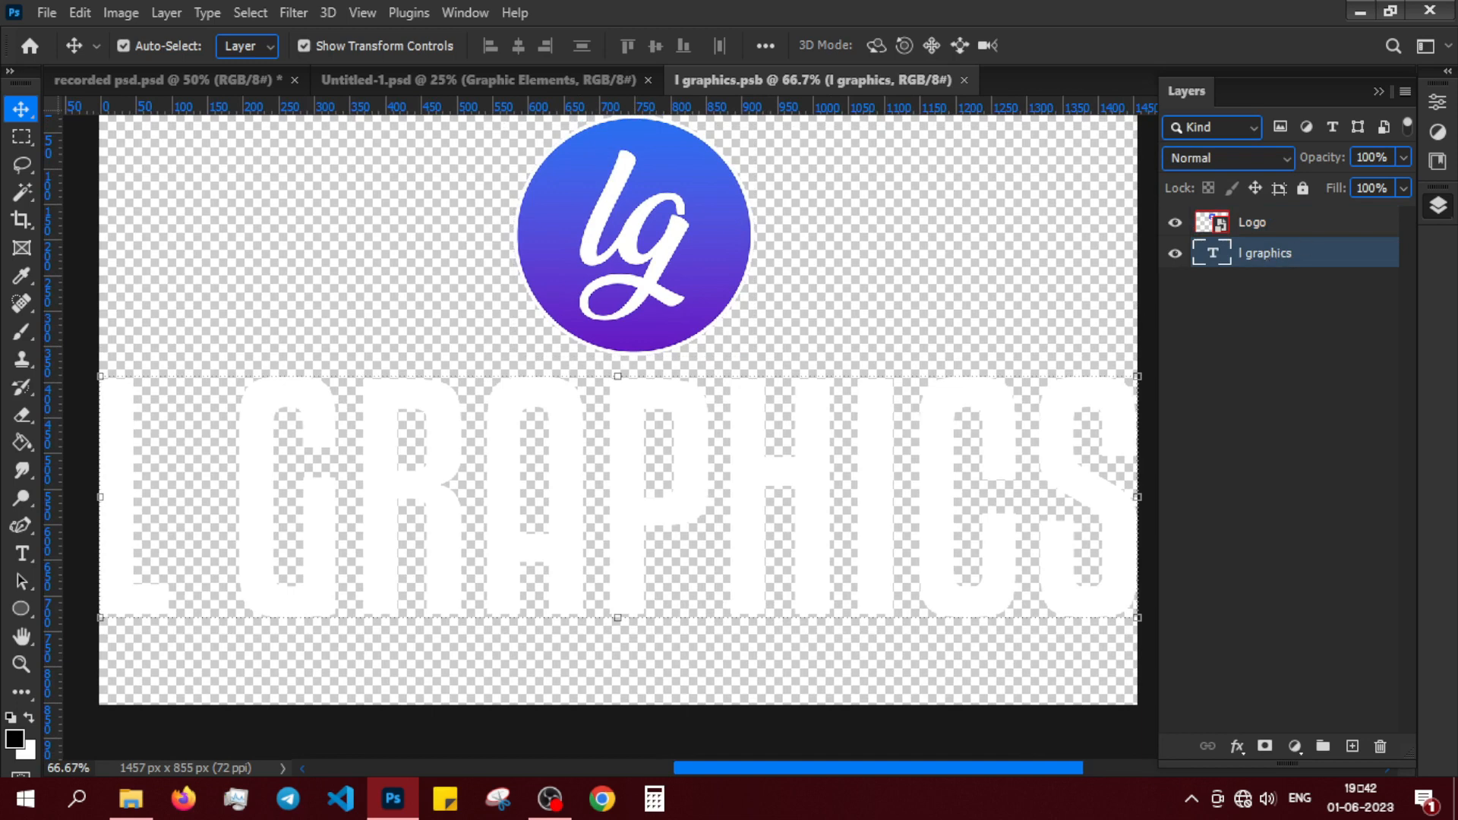
pyautogui.click(1439, 102)
pyautogui.click(1323, 227)
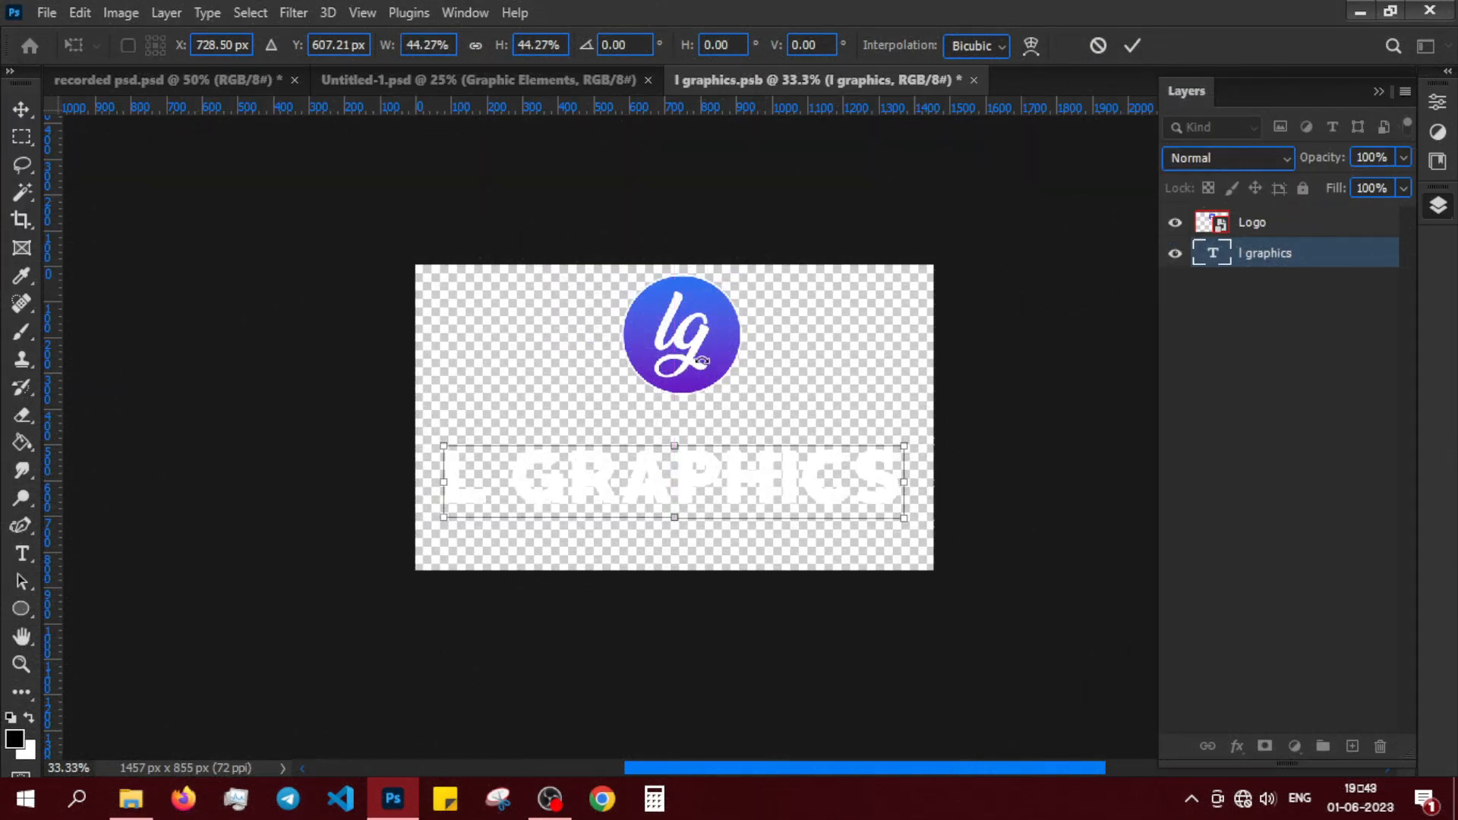
pyautogui.press('Return')
pyautogui.click(1302, 228)
pyautogui.hotkey('ctrl', 's')
pyautogui.click(195, 80)
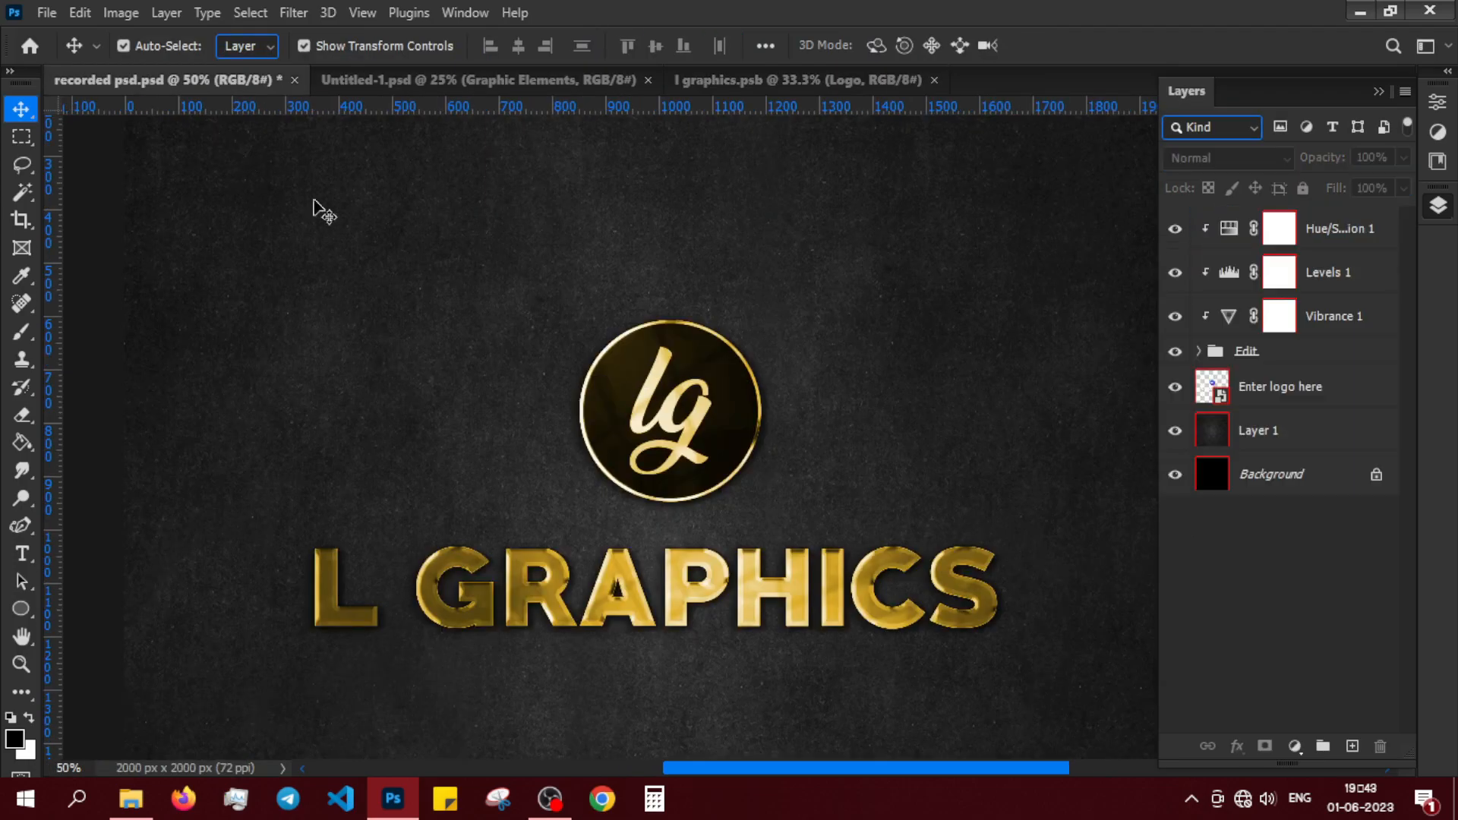
pyautogui.moveTo(727, 472); pyautogui.dragTo(708, 448)
pyautogui.scroll(-1, 713, 438)
pyautogui.scroll(1, 707, 449)
pyautogui.scroll(1, 708, 450)
pyautogui.scroll(-1, 708, 450)
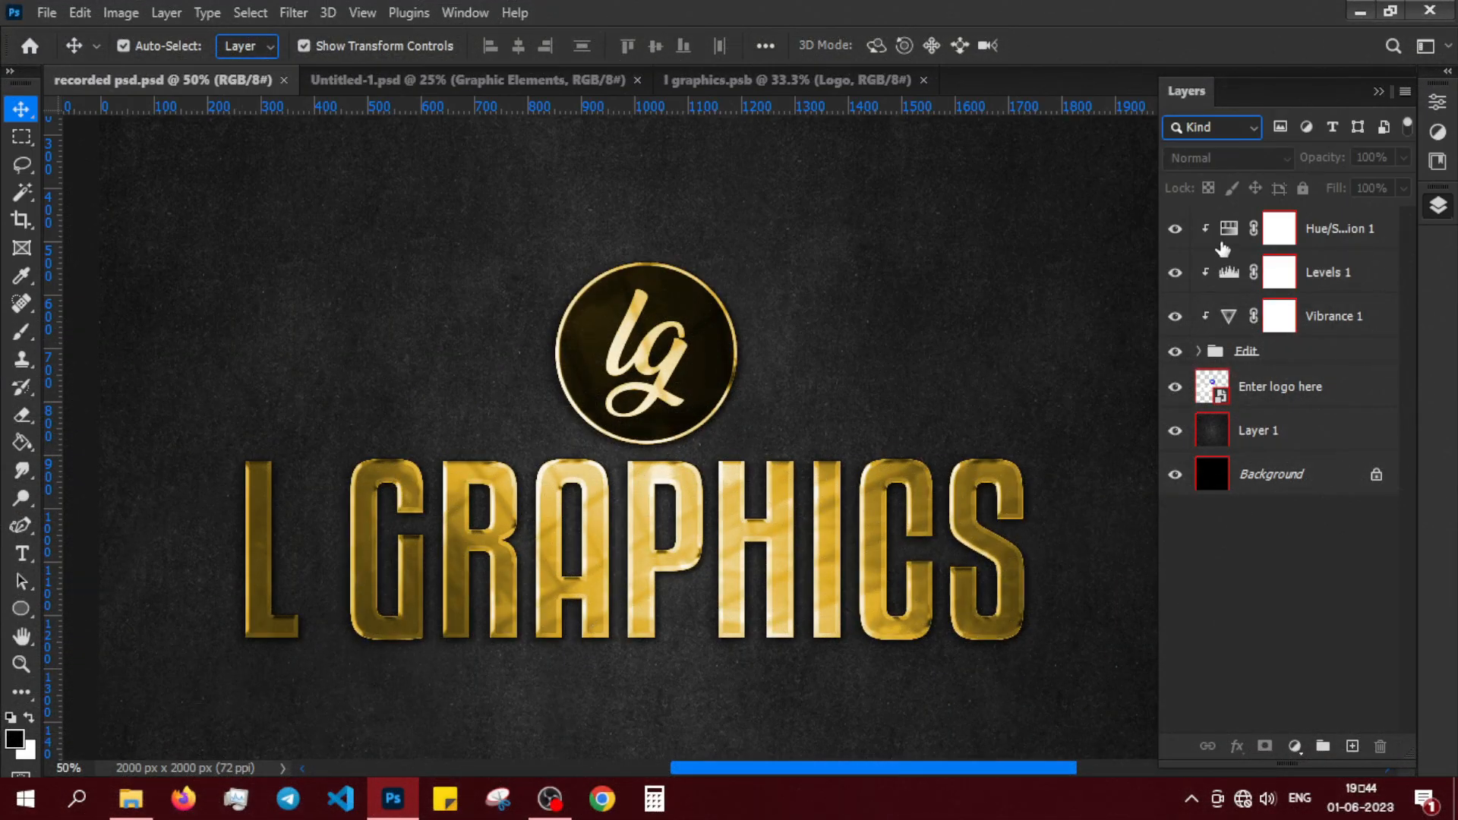
# - Recolor the gold logo and text with the Hue/Saturation 1 adjustment layer, raising Hue to 98 for green and further toward blue
pyautogui.doubleClick(1230, 234)
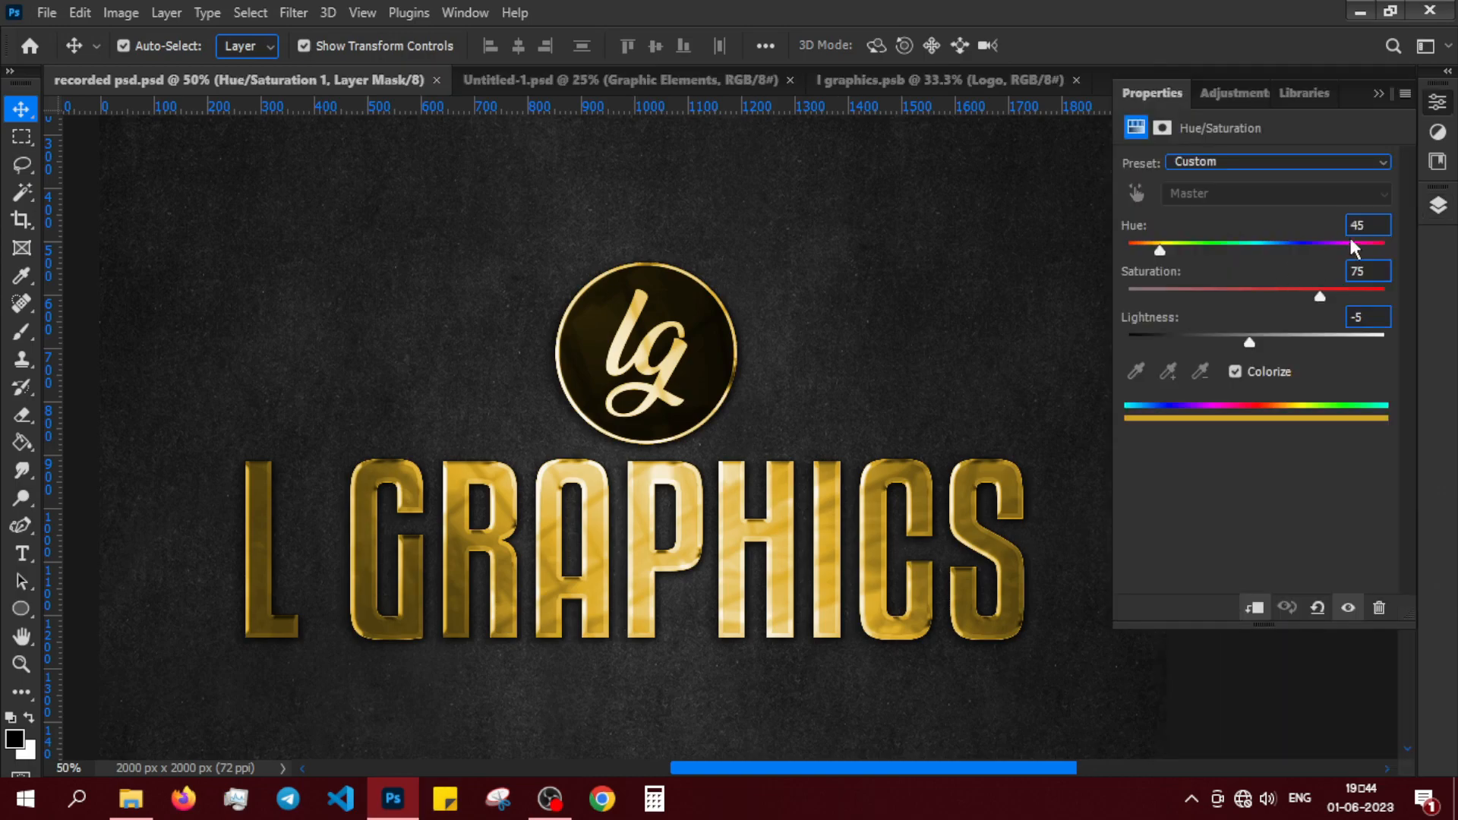
pyautogui.press('Up')
pyautogui.press('Up')
pyautogui.press('Up')
pyautogui.press('Up')
pyautogui.press('Up')
pyautogui.press('Up')
pyautogui.press('Up')
pyautogui.press('Up')
pyautogui.press('Up')
pyautogui.press('Up')
pyautogui.press('Up')
pyautogui.press('Up')
pyautogui.press('Up')
pyautogui.press('Up')
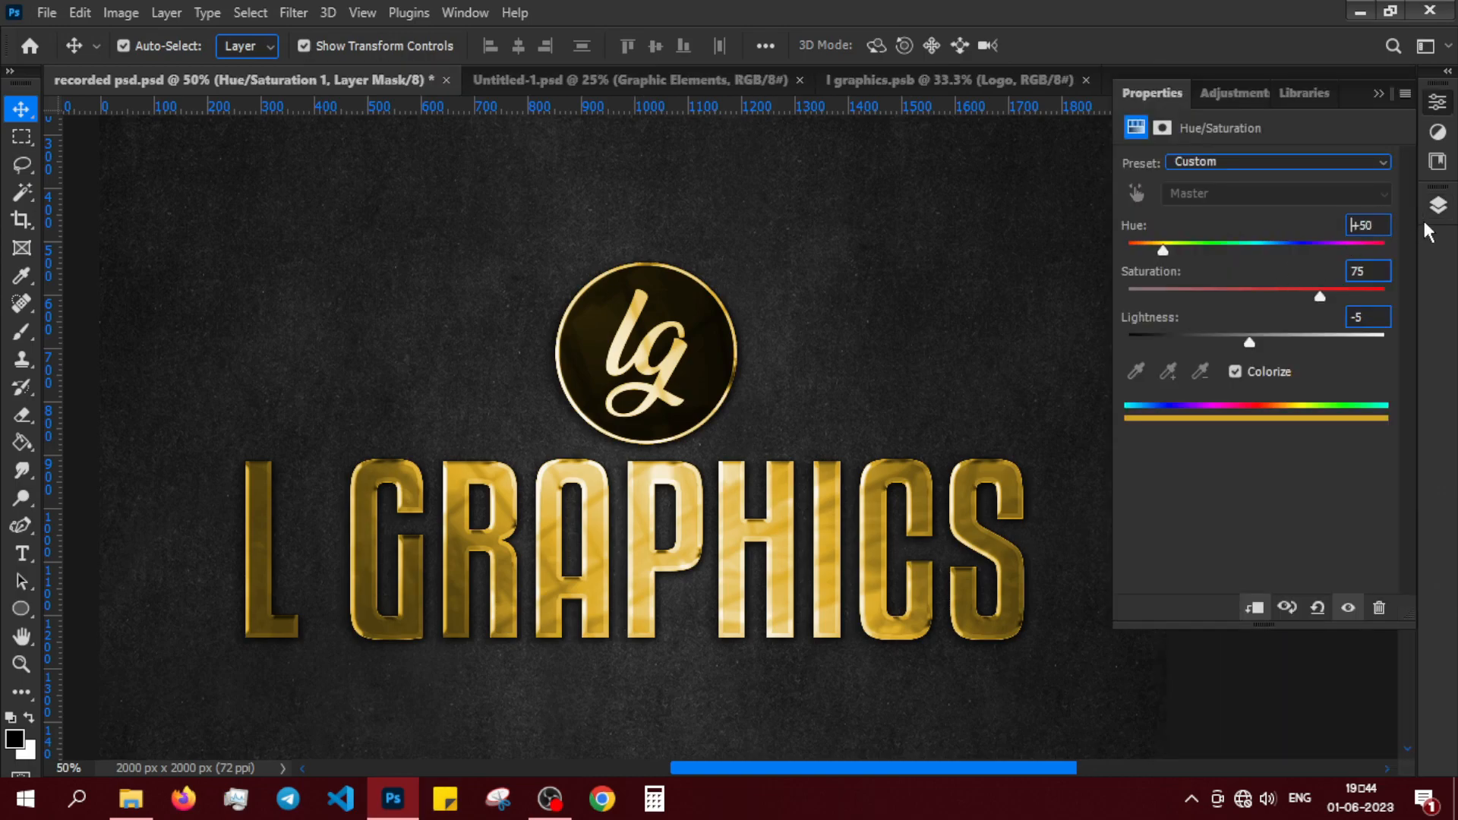
pyautogui.press('Up')
pyautogui.press('Up')
pyautogui.press('Up')
pyautogui.press('Up')
pyautogui.press('Up')
pyautogui.press('Up')
pyautogui.press('Up')
pyautogui.press('Up')
pyautogui.press('Up')
pyautogui.press('Up')
pyautogui.press('Up')
pyautogui.press('Up')
pyautogui.press('Up')
pyautogui.press('Up')
pyautogui.press('Up')
pyautogui.press('Up')
pyautogui.press('Up')
pyautogui.press('Up')
pyautogui.press('Up')
pyautogui.press('Up')
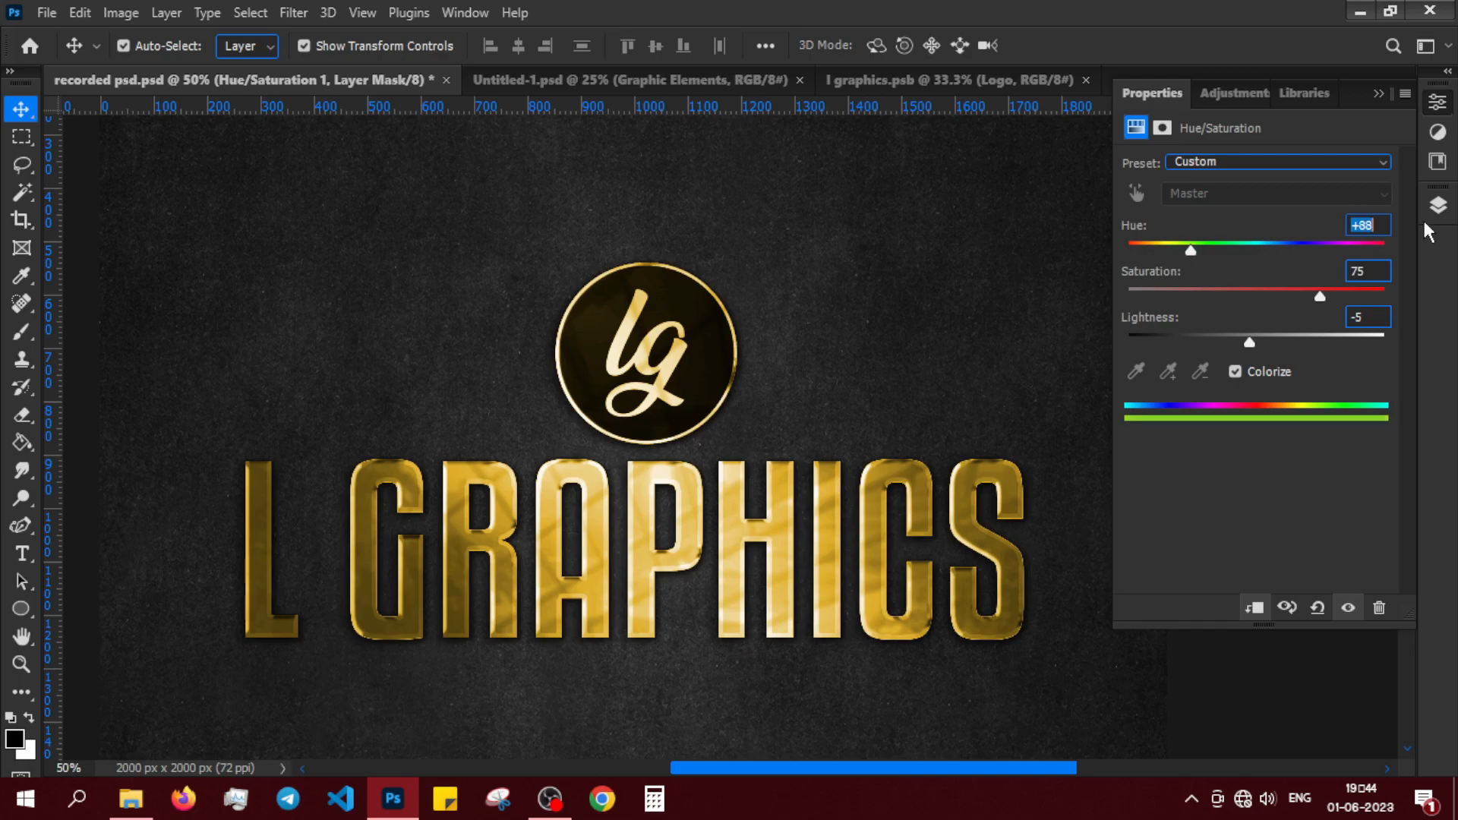
pyautogui.press('Up')
pyautogui.press('Up')
pyautogui.press('Up')
pyautogui.press('Up')
pyautogui.press('Up')
pyautogui.press('Up')
pyautogui.press('Up')
pyautogui.press('Up')
pyautogui.press('Up')
pyautogui.press('Up')
pyautogui.press('Up')
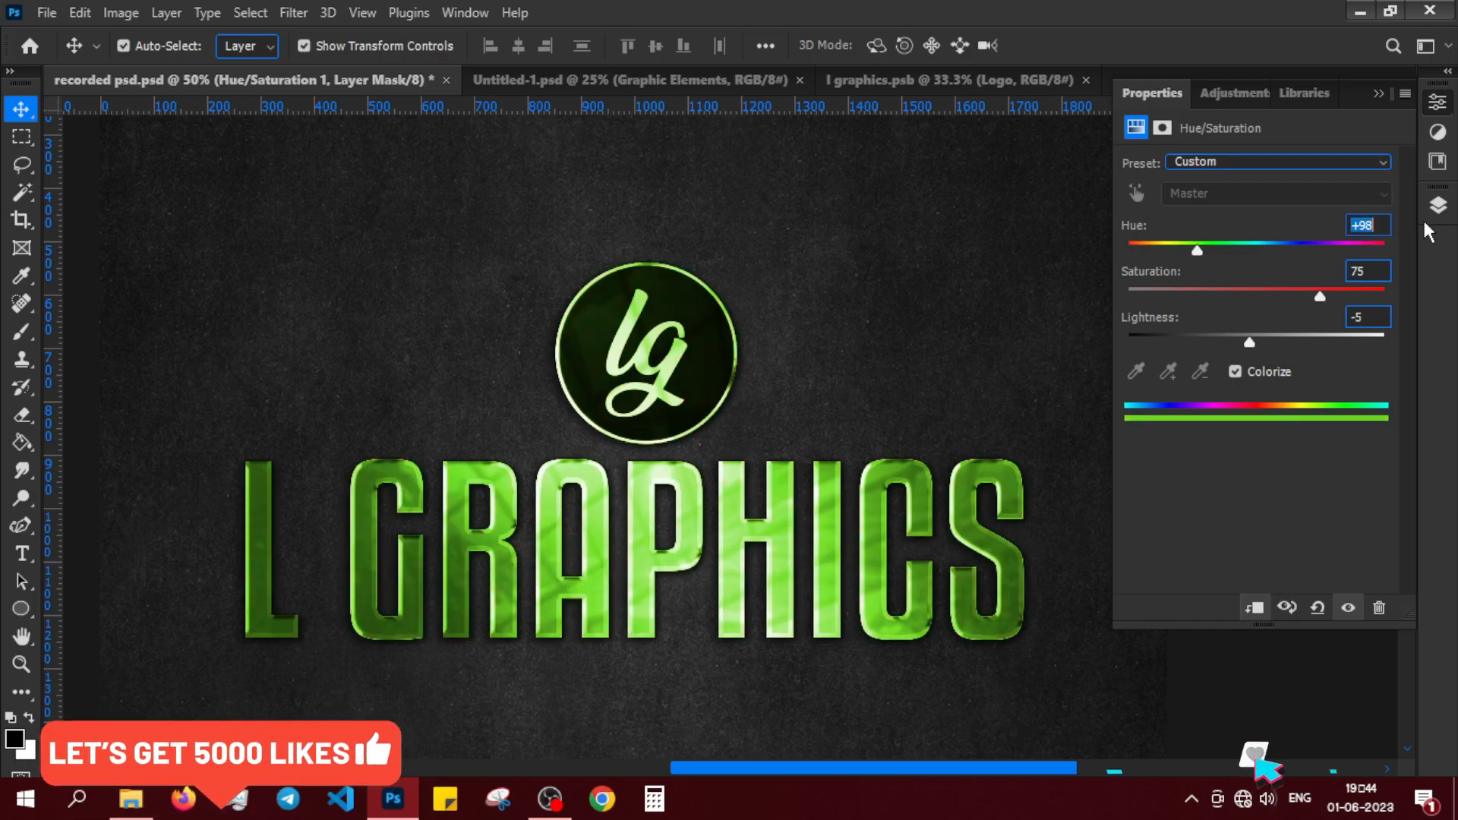
pyautogui.moveTo(1203, 249); pyautogui.dragTo(1279, 245)
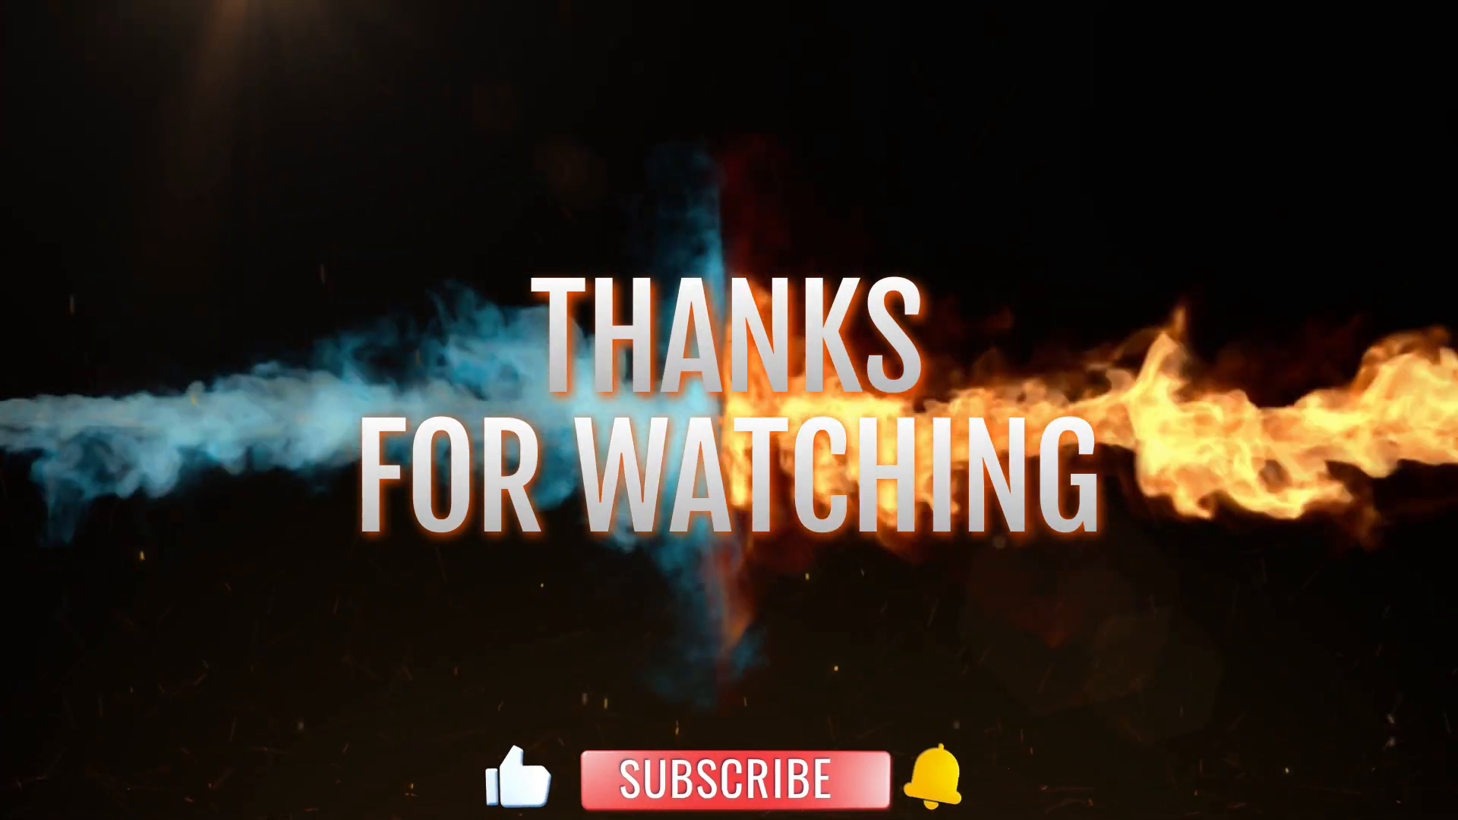